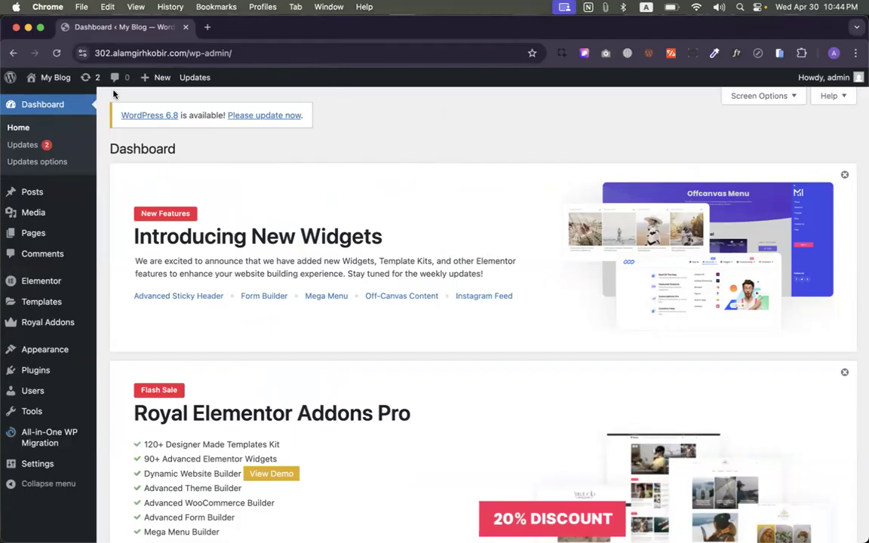
- Open a new Chrome tab beside the WordPress admin dashboard
mouse_move(53, 88)
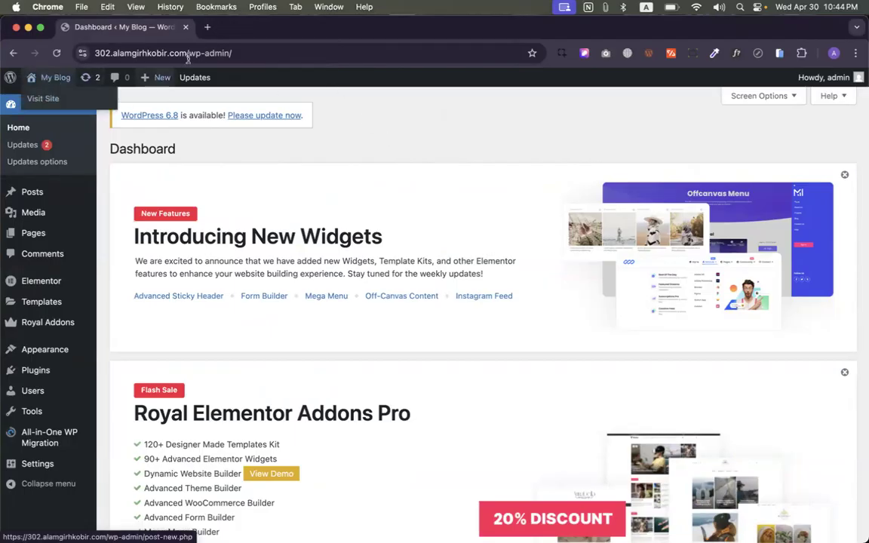
left_click(208, 27)
- Browse Google Images for 'contact page on website', view the HubSpot example, then open WordPress Pages
type("contact")
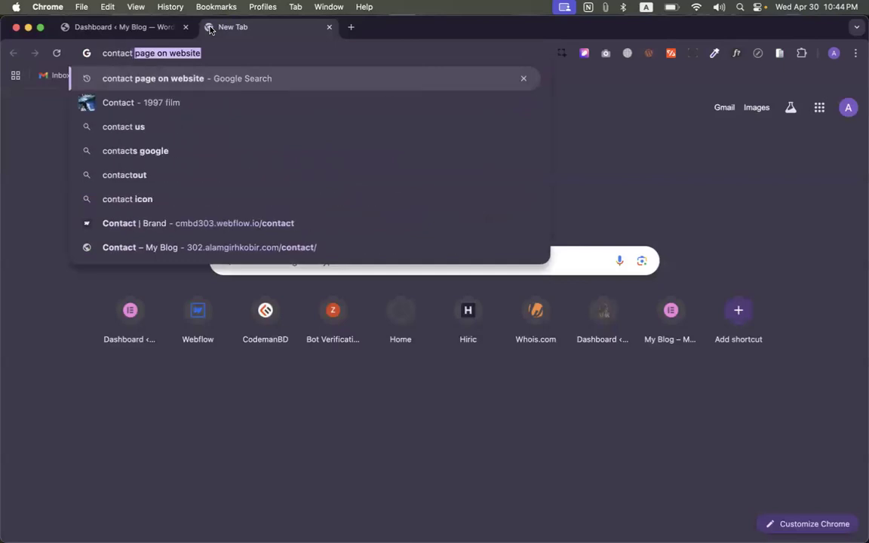
key("Return")
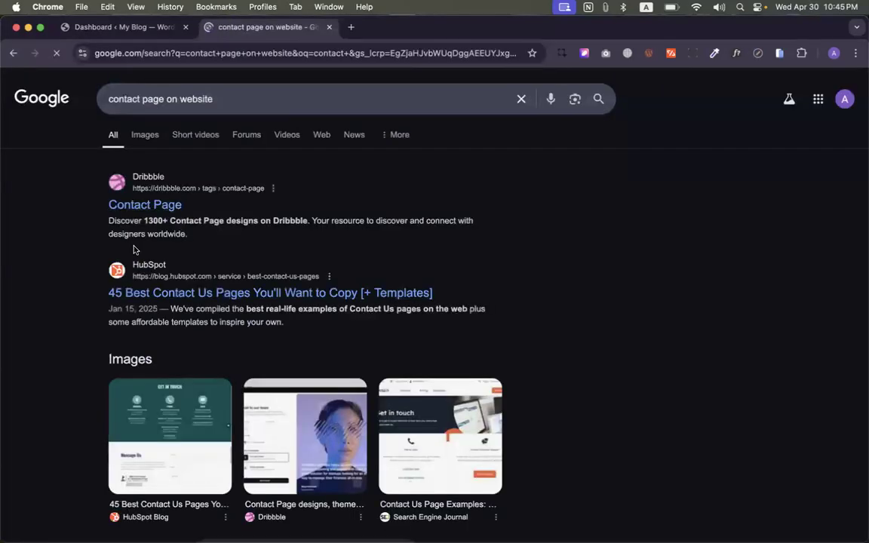
left_click(143, 139)
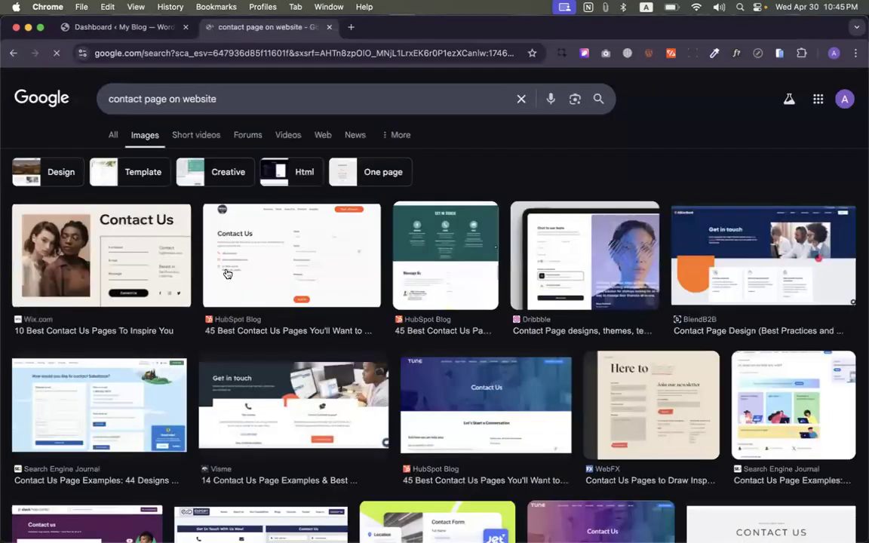
left_click(264, 279)
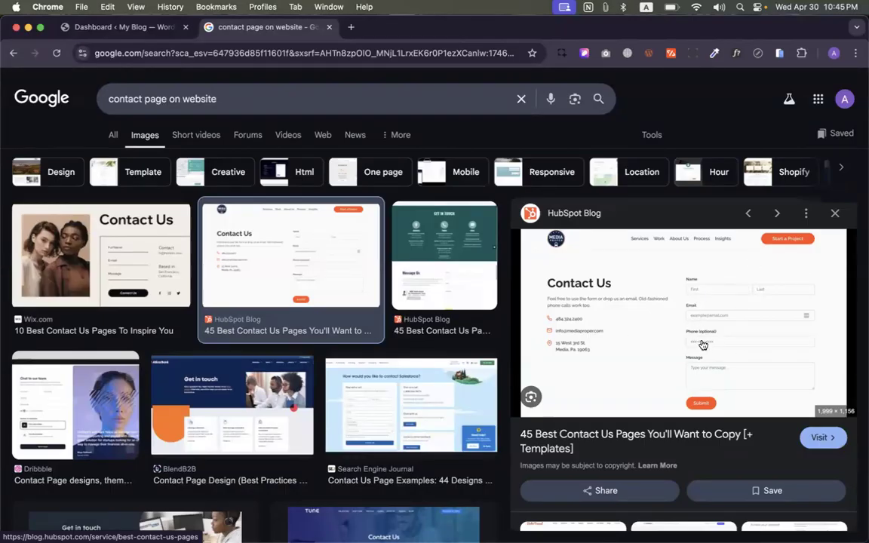
left_click(136, 28)
left_click(28, 237)
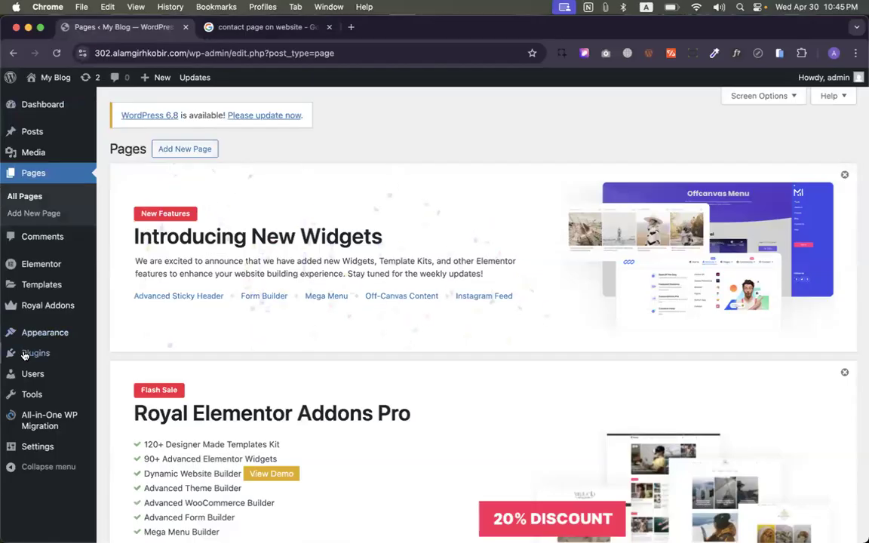
- Open the My Blog front page in a new tab via Visit Site
mouse_move(93, 334)
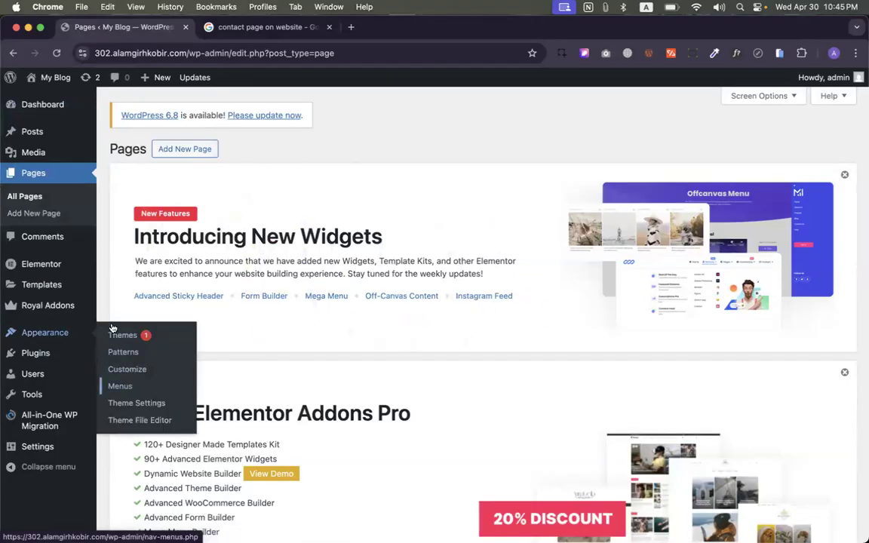
mouse_move(55, 99)
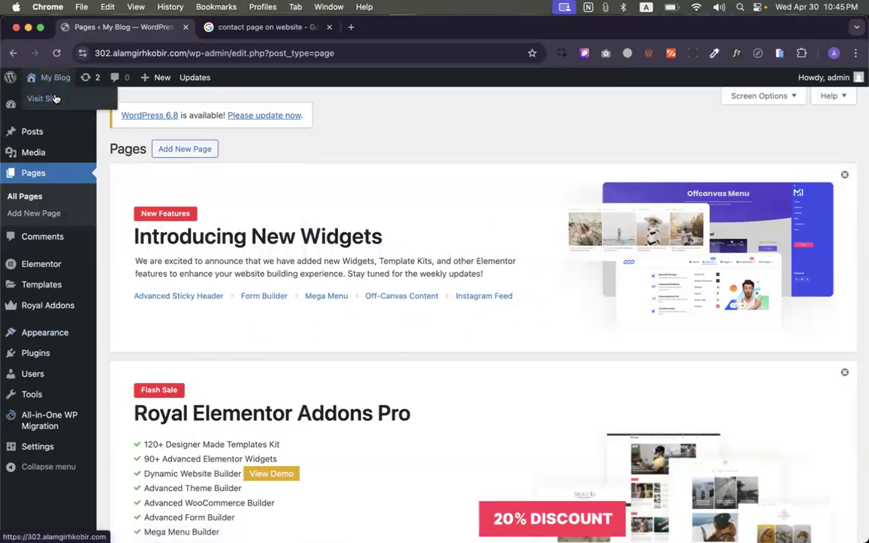
left_click(55, 99, "super")
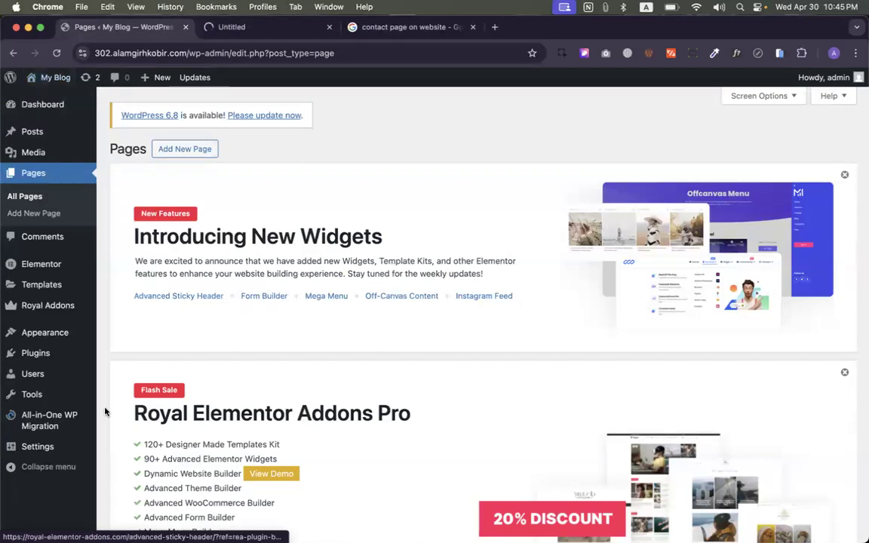
mouse_move(34, 370)
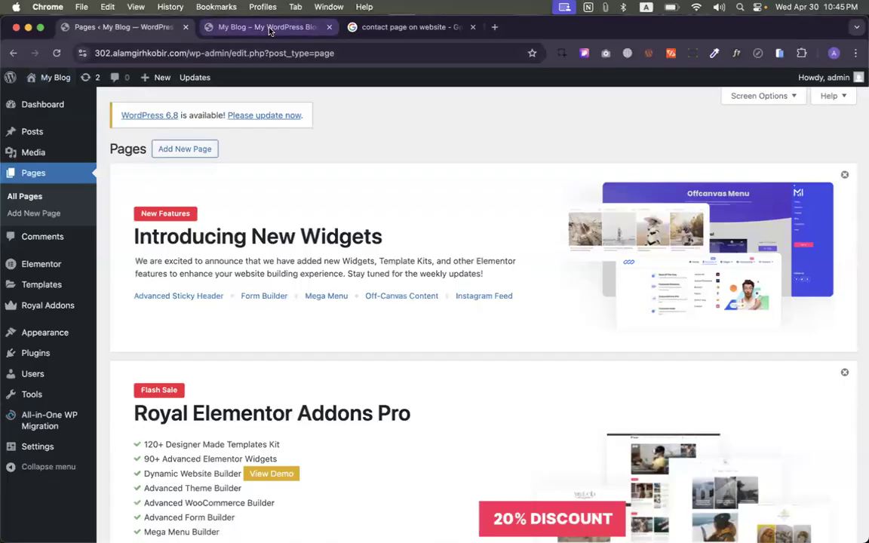
left_click(241, 28)
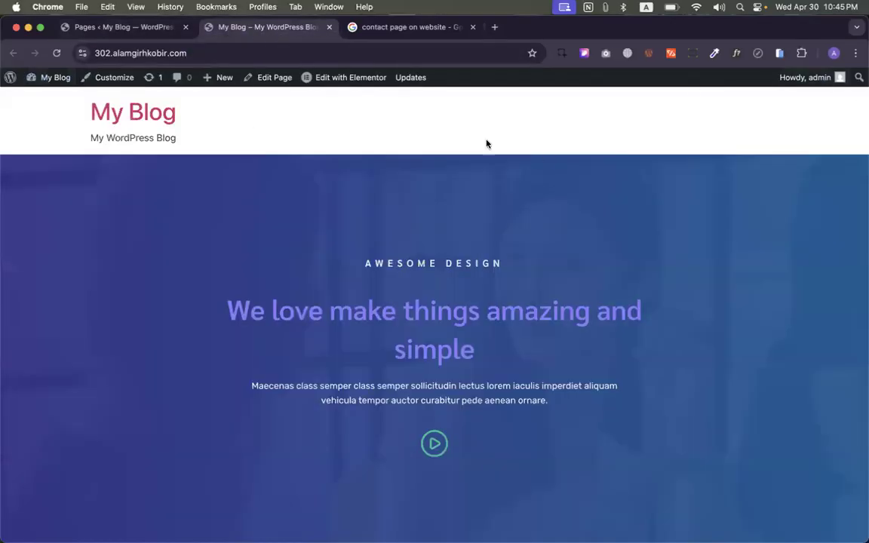
- Scroll through the homepage, then go back to the admin tab and open Saved Templates
mouse_move(332, 77)
scroll(626, 169, "down", 15)
scroll(626, 169, "down", 5)
scroll(626, 171, "up", 20)
left_click(120, 27)
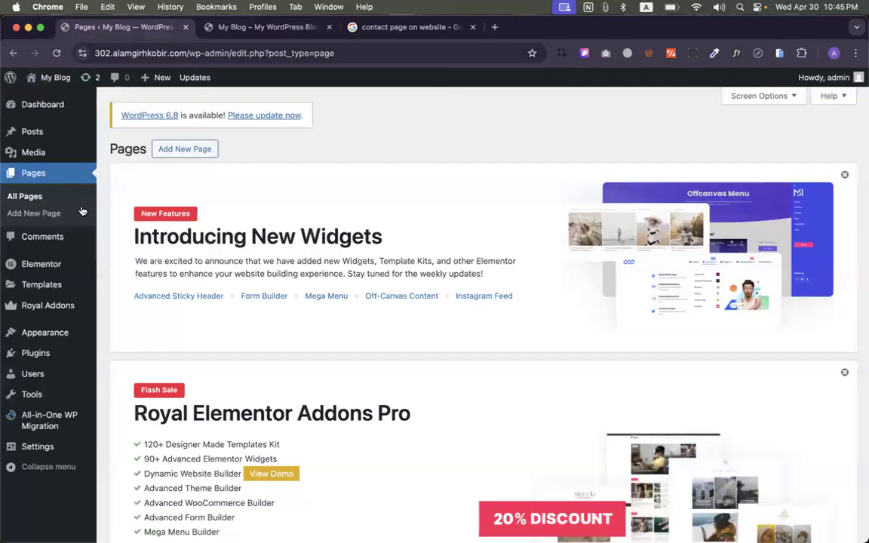
left_click(42, 284)
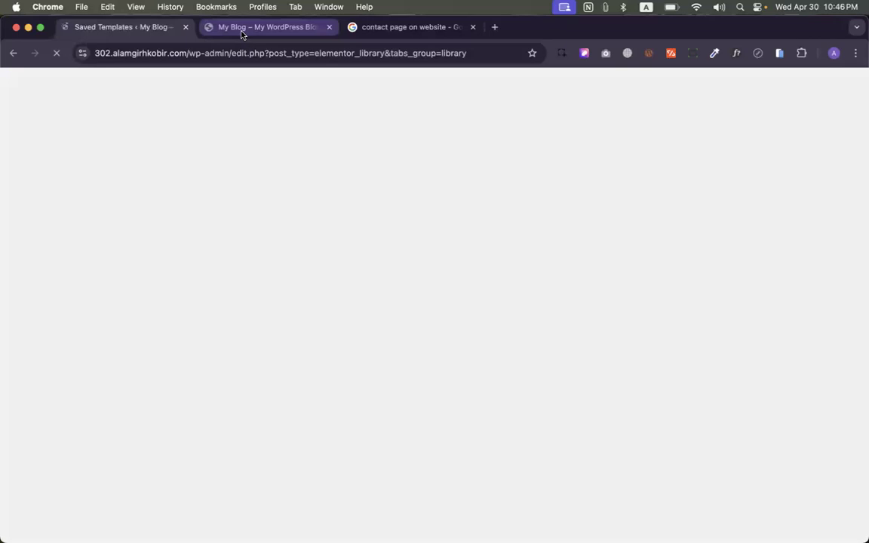
- Glance at the front page again, then filter Saved Templates to All (10)
left_click(243, 36)
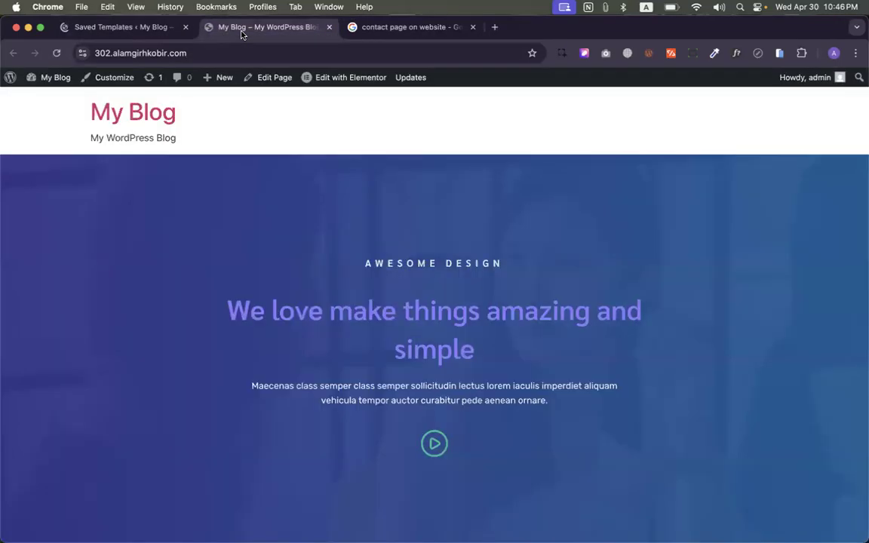
left_click(91, 25)
scroll(194, 316, "down", 8)
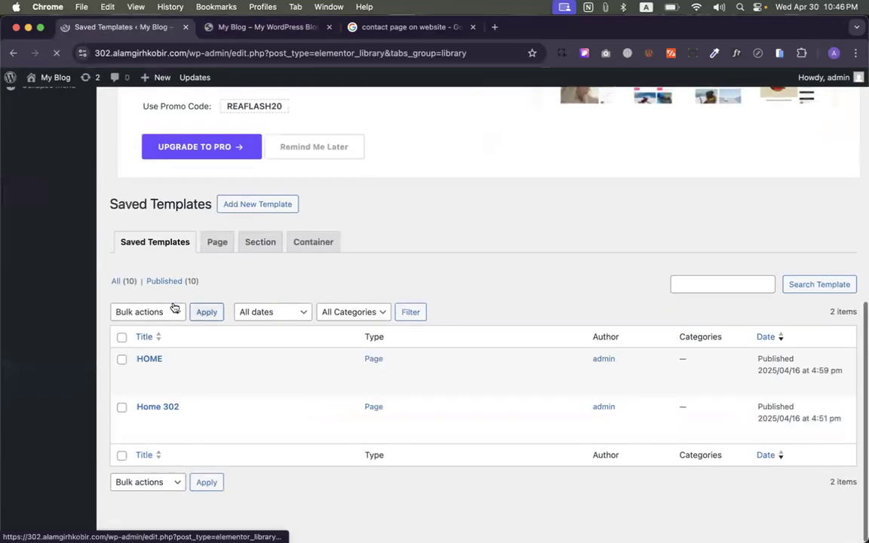
left_click(122, 289)
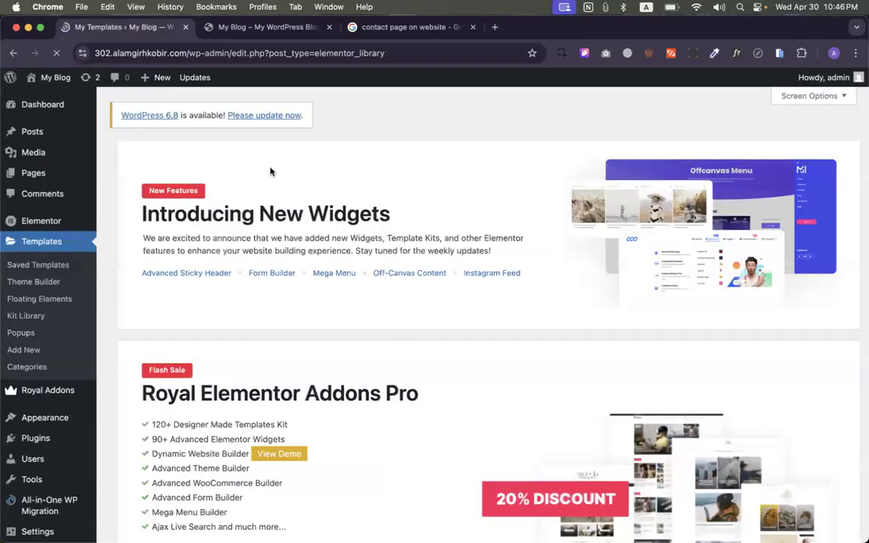
- Scroll up and down through the saved templates list
scroll(270, 172, "down", 20)
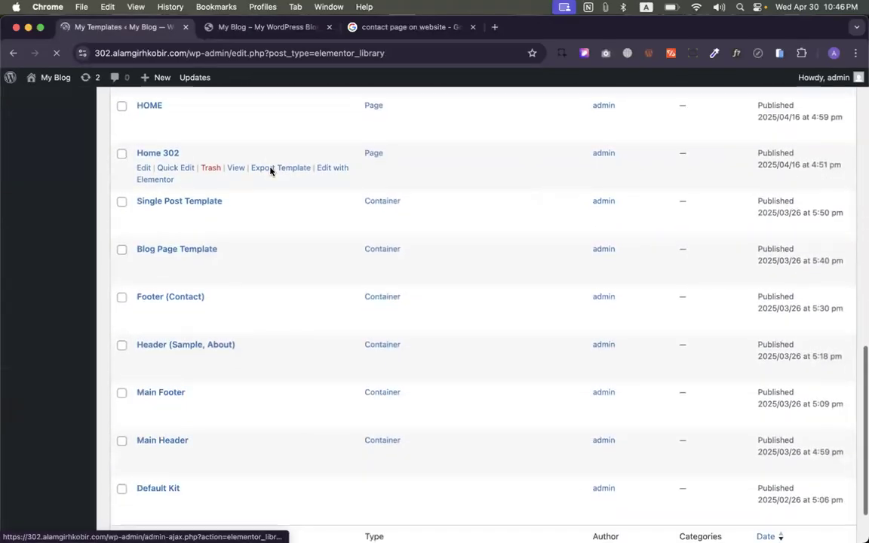
scroll(247, 294, "up", 1)
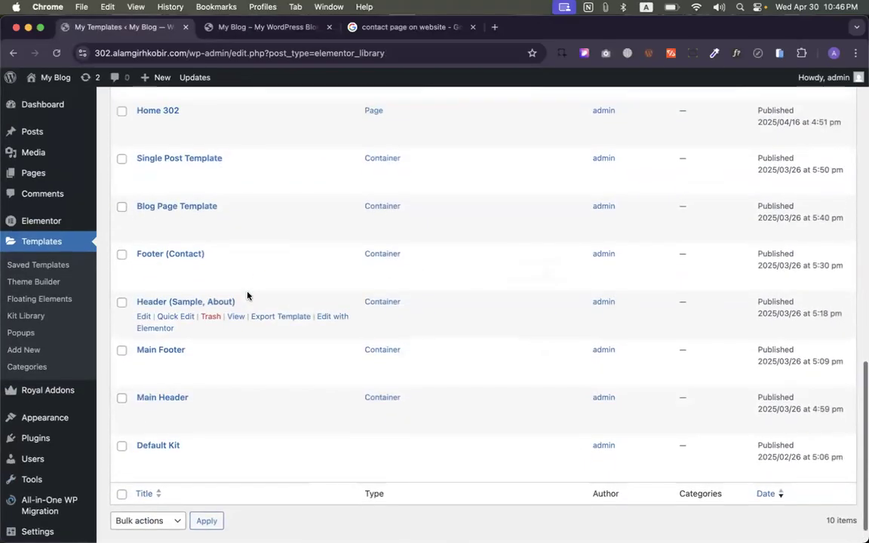
scroll(248, 295, "up", 5)
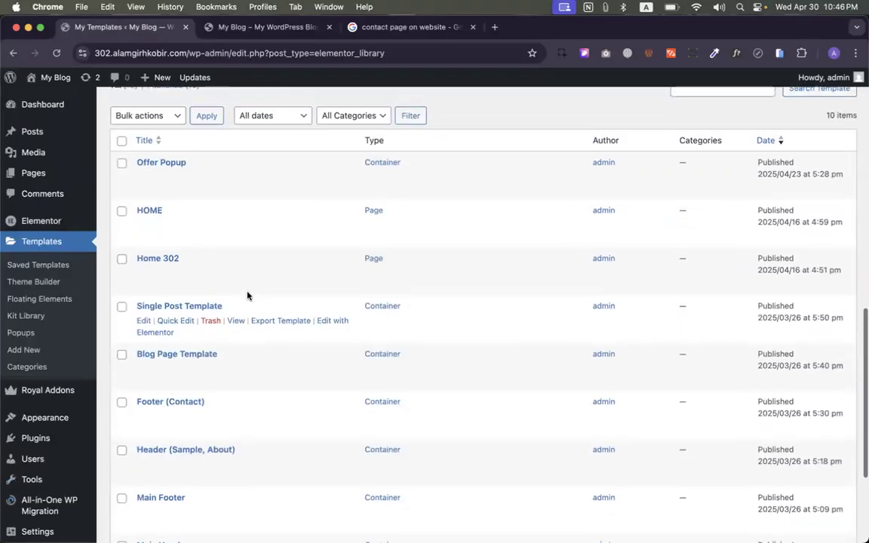
scroll(248, 296, "up", 1)
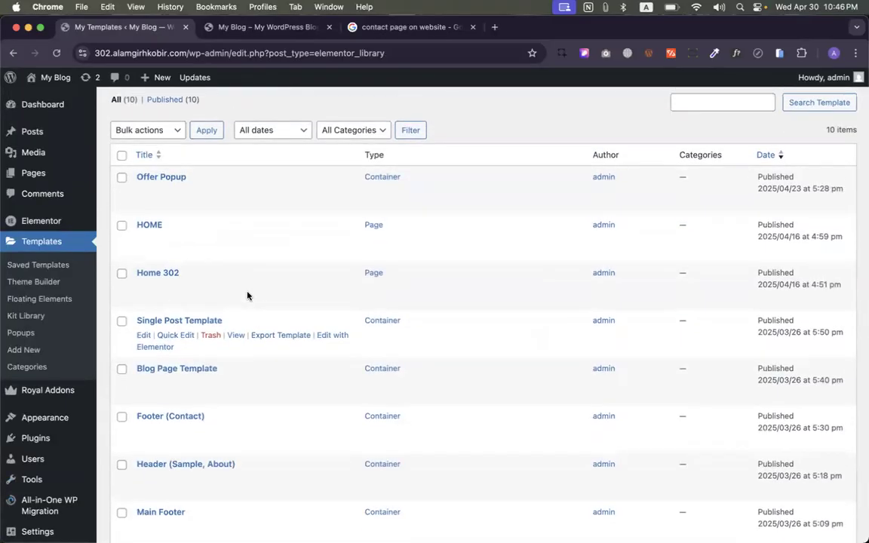
scroll(248, 296, "down", 3)
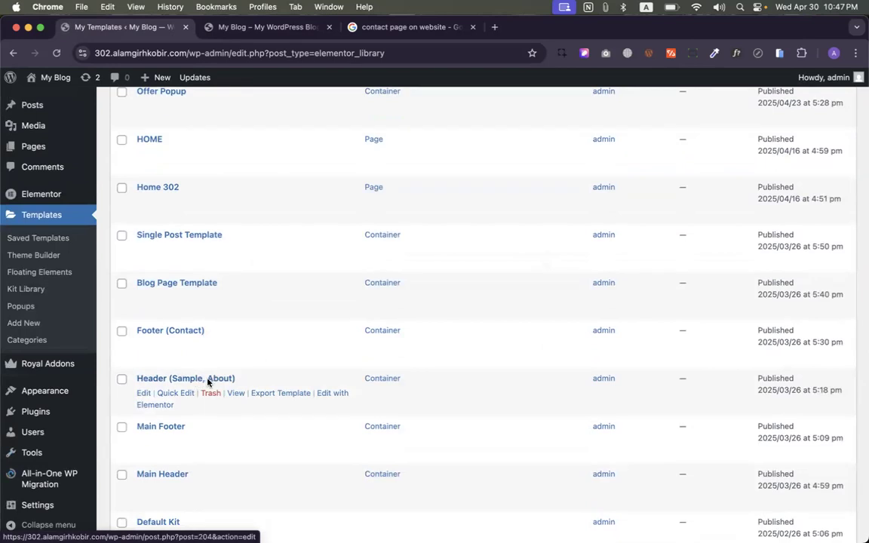
scroll(187, 377, "down", 2)
left_click(149, 377)
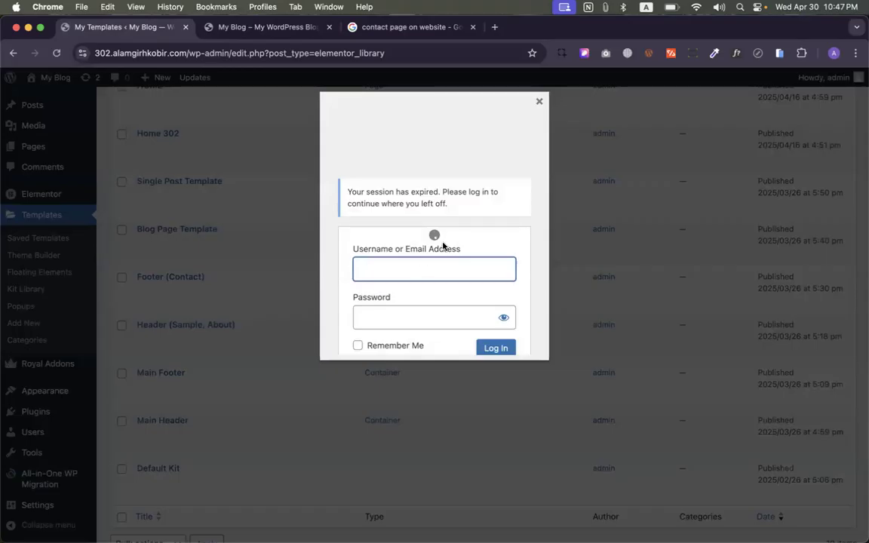
- Log back in with the saved admin username and the account password
left_click(420, 272)
left_click(422, 294)
left_click(414, 316)
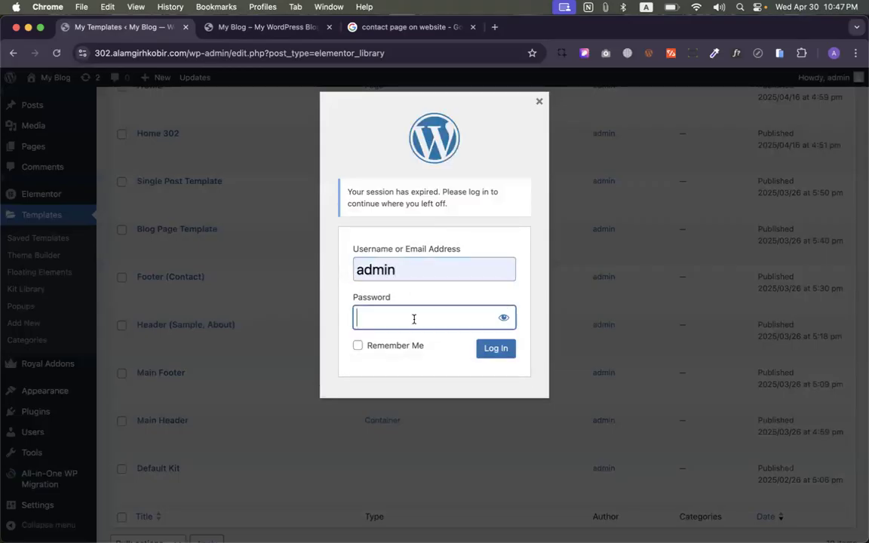
type("••••")
key("Return")
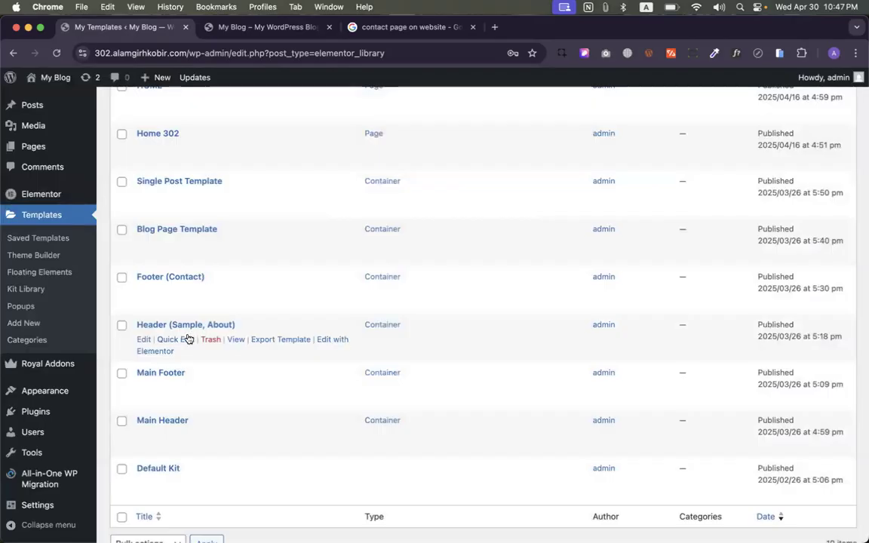
scroll(188, 338, "down", 2)
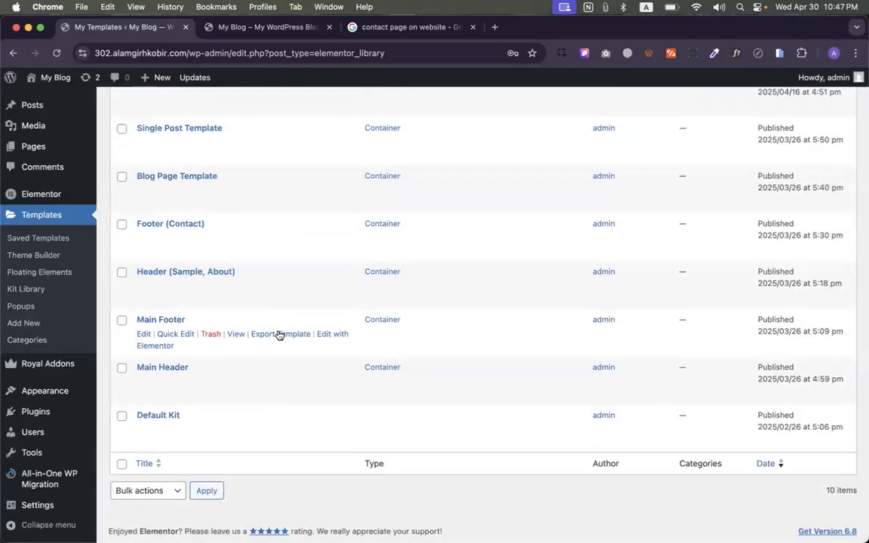
left_click(341, 333)
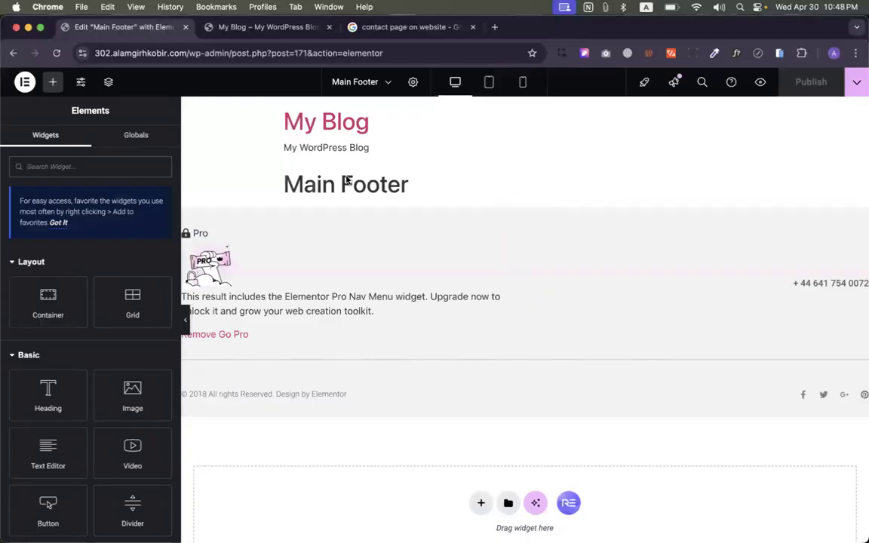
scroll(364, 341, "down", 1)
scroll(364, 341, "up", 1)
left_click(13, 53)
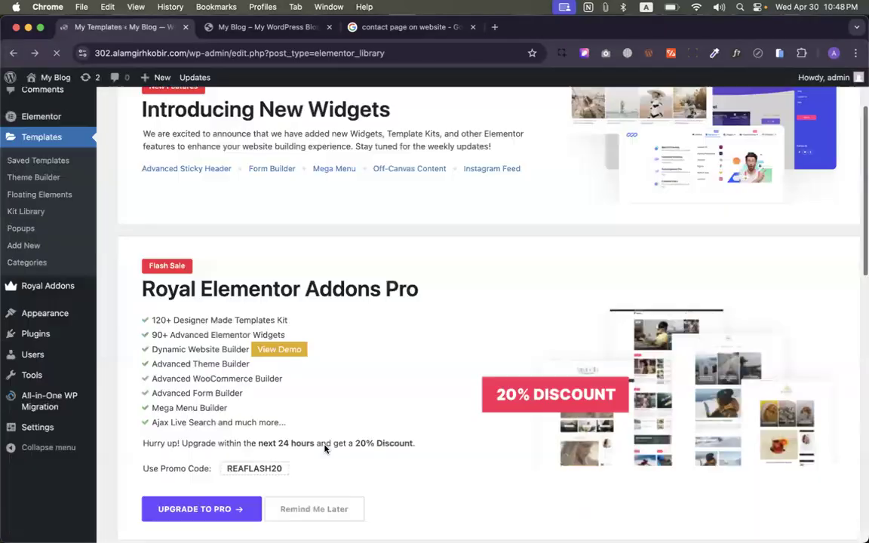
- Scroll the live homepage and open the Main Header template in Elementor
scroll(274, 451, "down", 15)
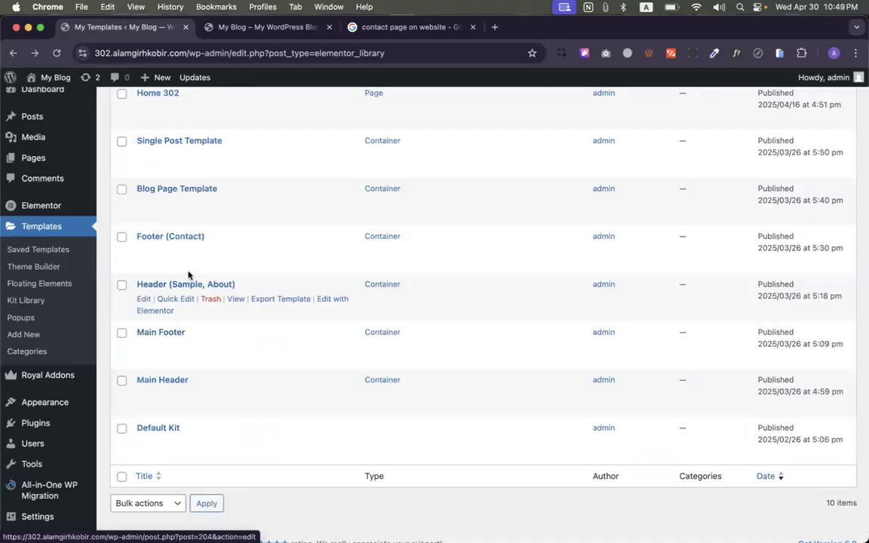
scroll(188, 273, "up", 1)
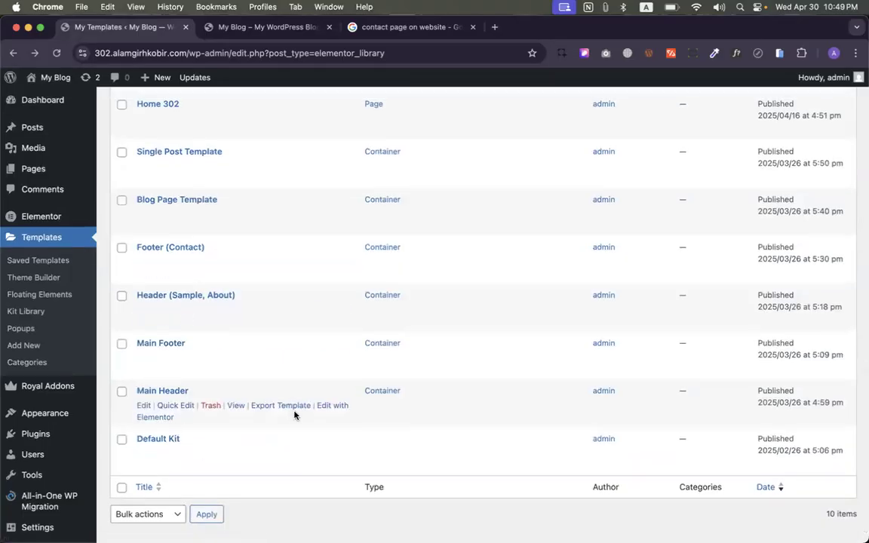
left_click(332, 406)
- Review the live homepage again and open the Home page for editing
left_click(221, 29)
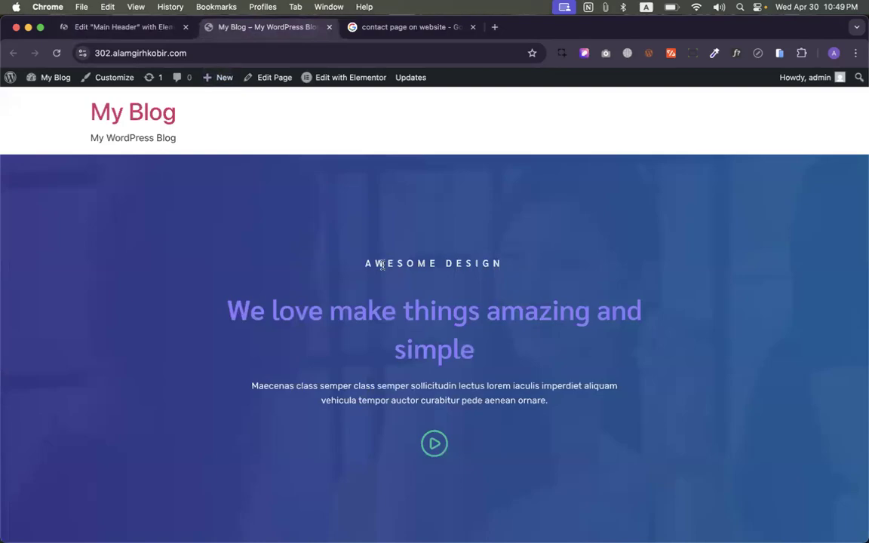
scroll(383, 267, "down", 15)
scroll(383, 268, "down", 10)
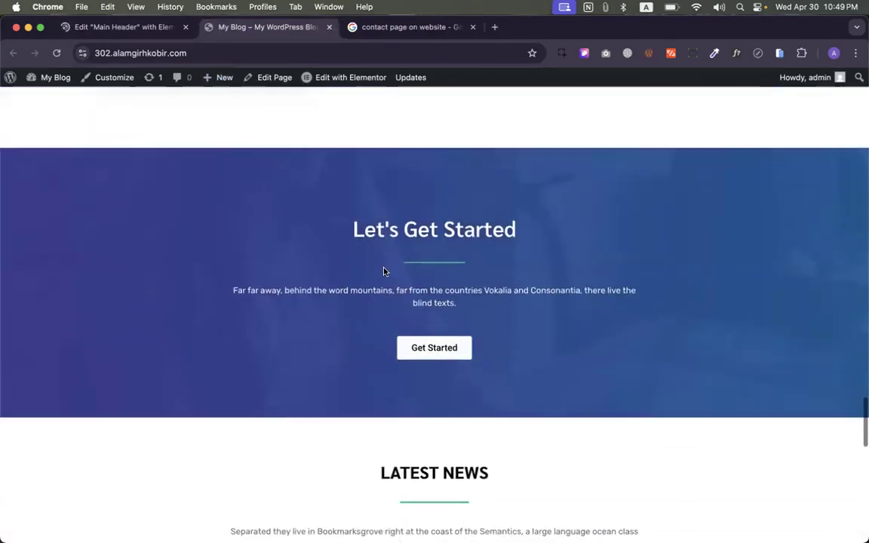
scroll(328, 284, "up", 8)
scroll(329, 286, "up", 20)
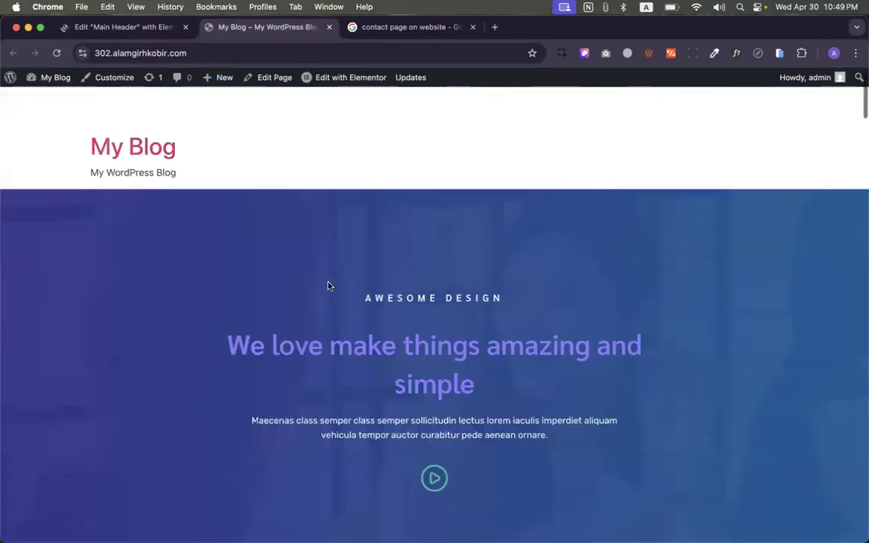
left_click(273, 77)
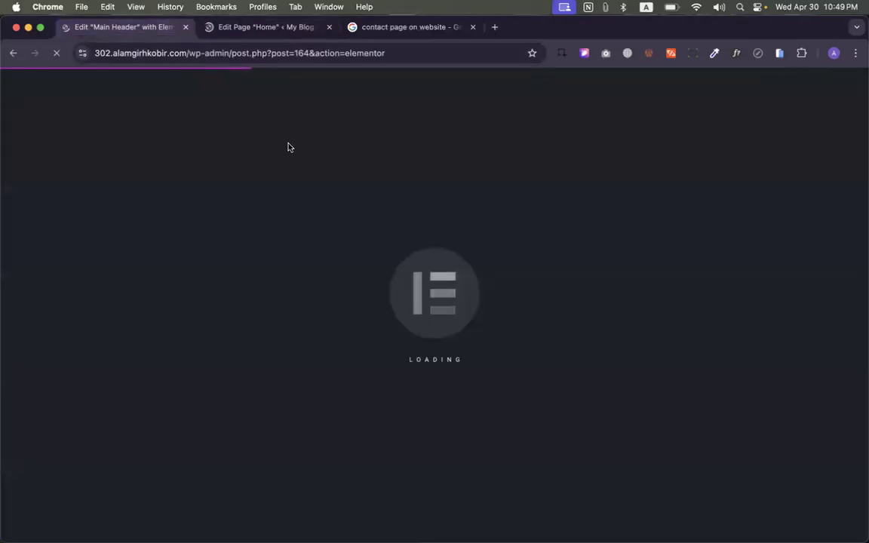
- Wait for the Main Header editor to finish loading across tabs, then return to the plugins page
left_click(258, 28)
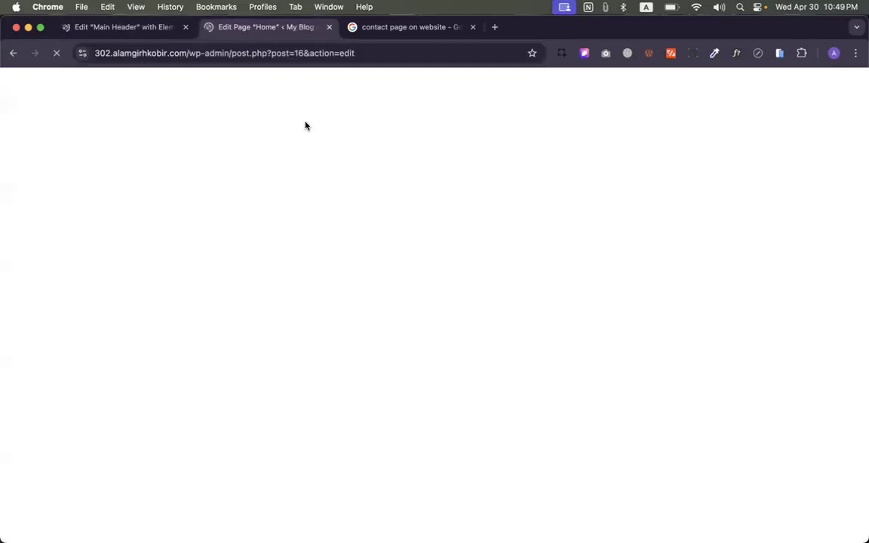
left_click(158, 29)
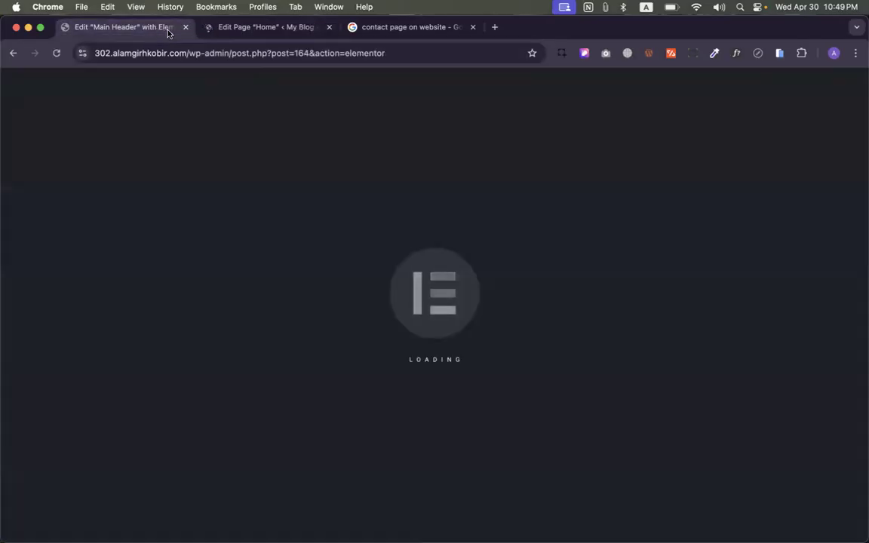
left_click(230, 28)
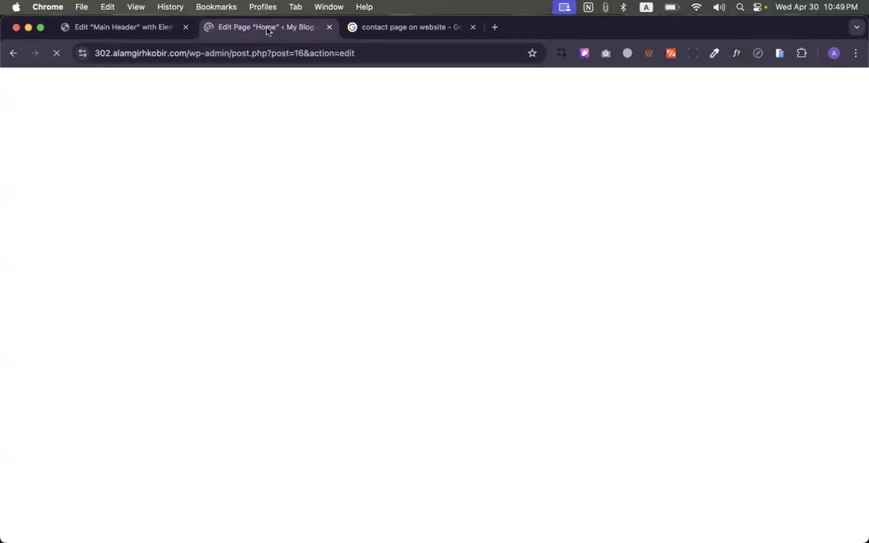
left_click(146, 29)
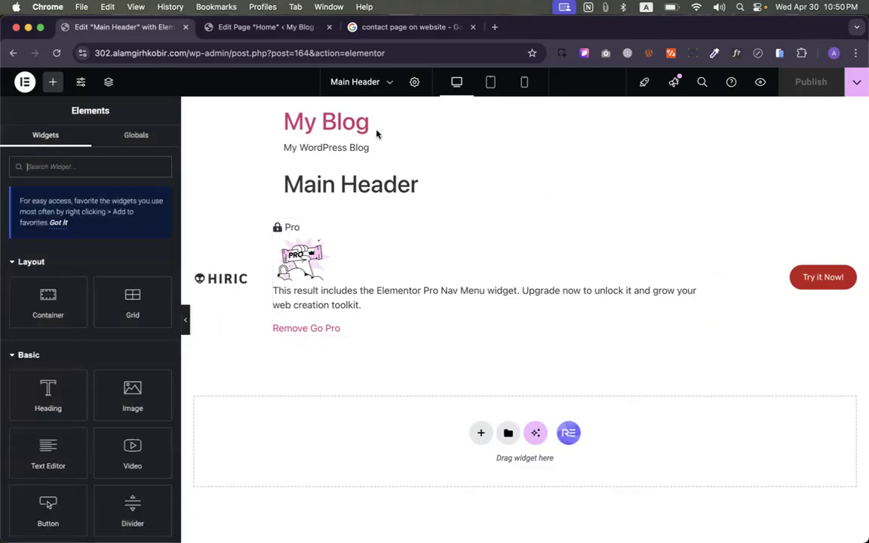
left_click(13, 54)
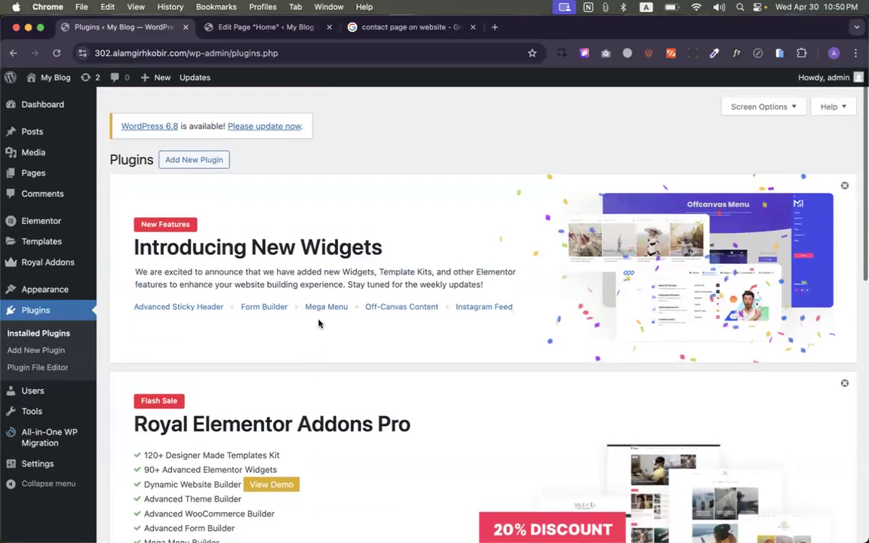
- Activate Elementor Pro on the Installed Plugins screen and switch to the Home page tab
scroll(192, 323, "down", 10)
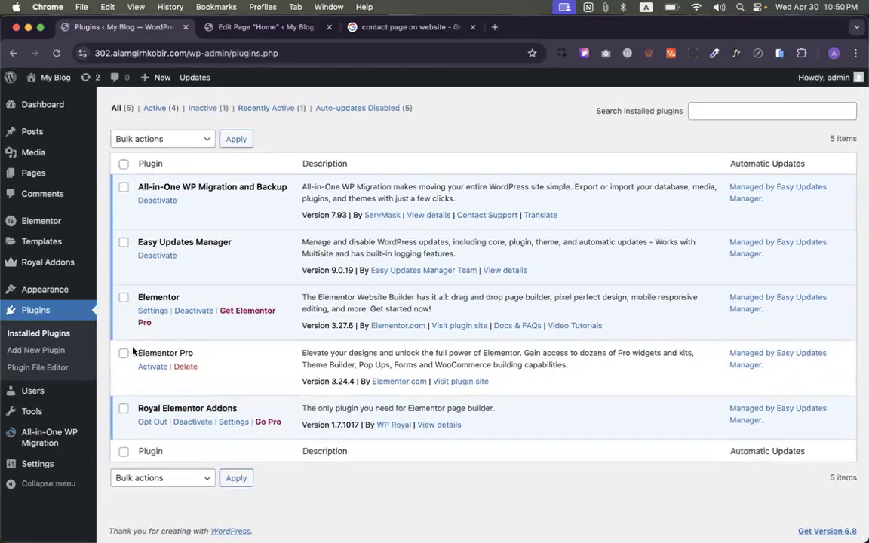
left_click_drag(137, 352, 177, 353)
left_click(228, 351)
left_click(163, 368)
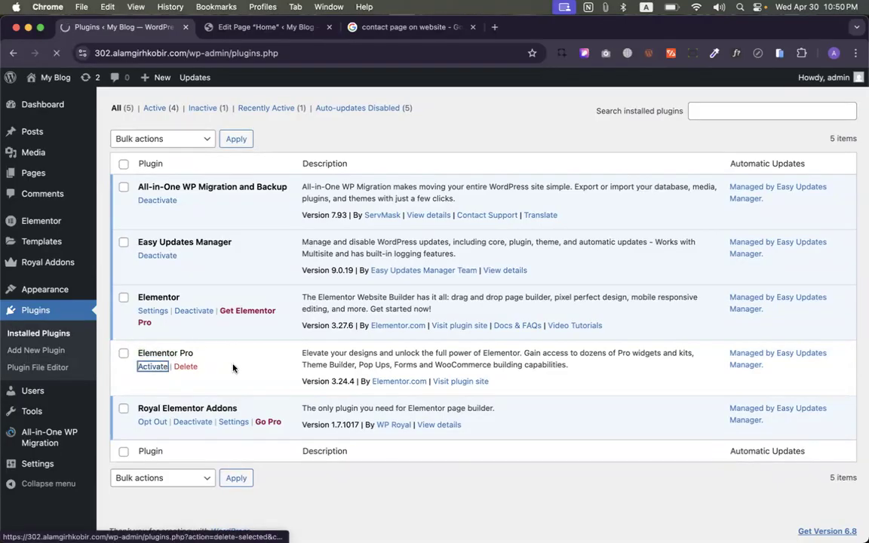
left_click_drag(138, 353, 278, 355)
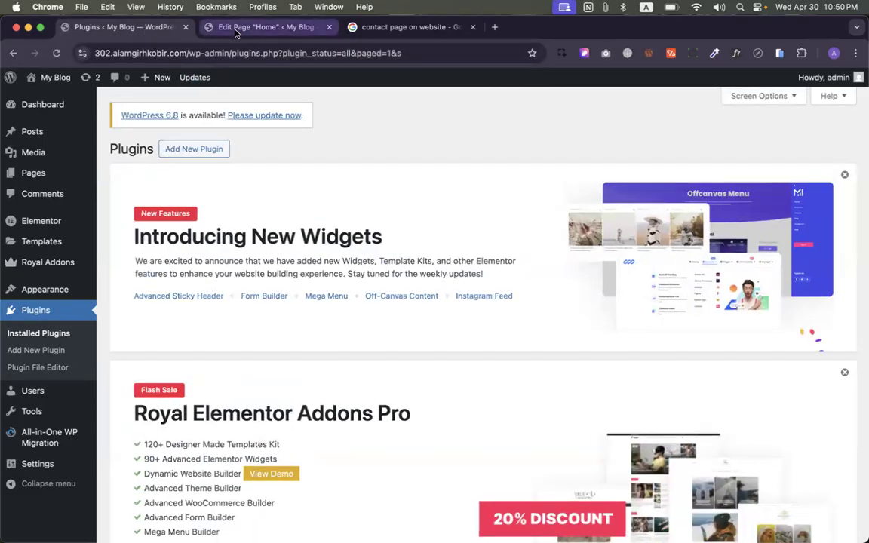
left_click(236, 28)
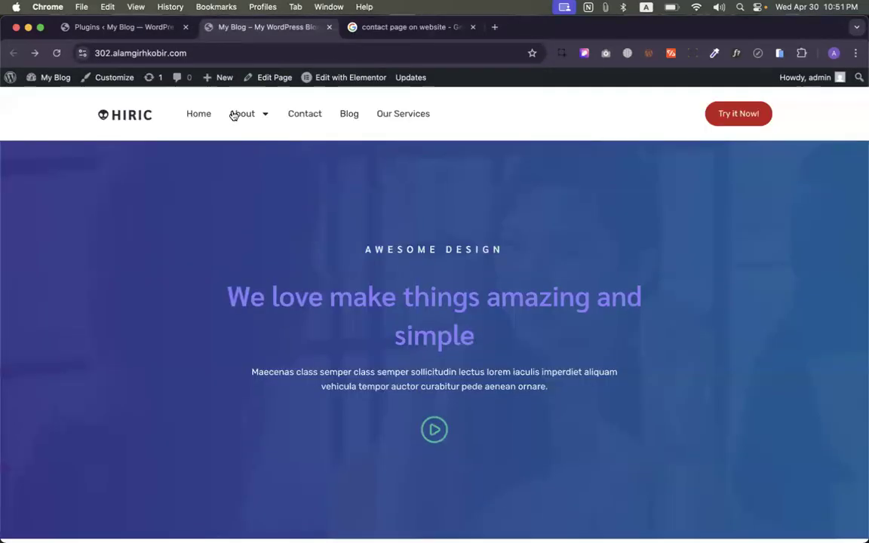
- Open Contact from the live site's nav menu and scroll through the page
mouse_move(234, 115)
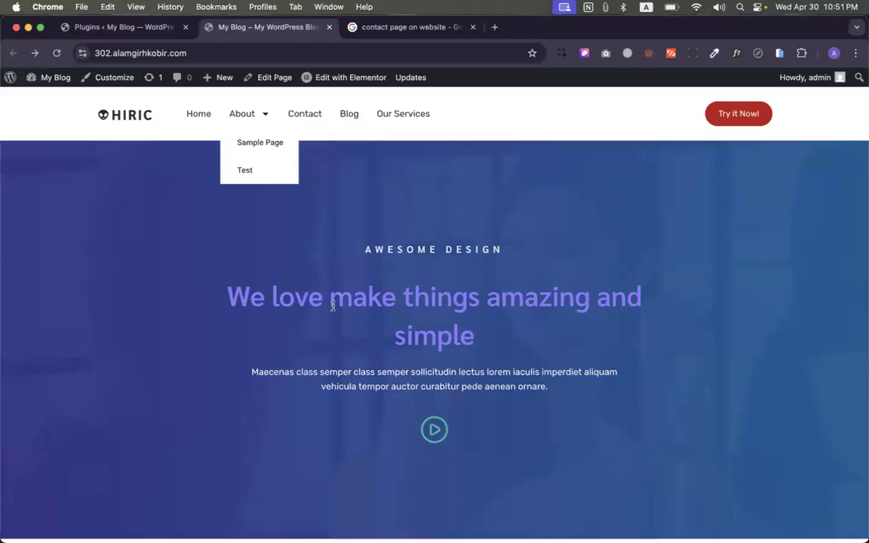
left_click(302, 113)
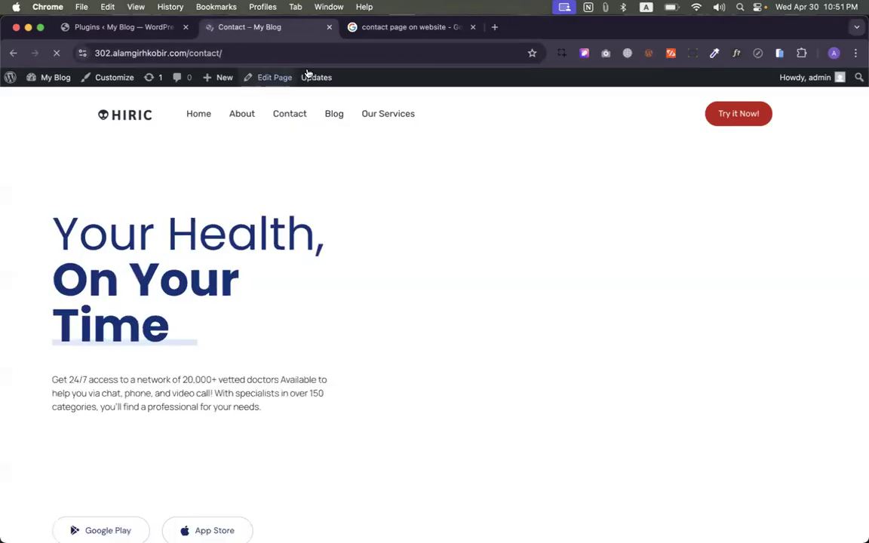
scroll(417, 212, "down", 5)
scroll(417, 212, "down", 20)
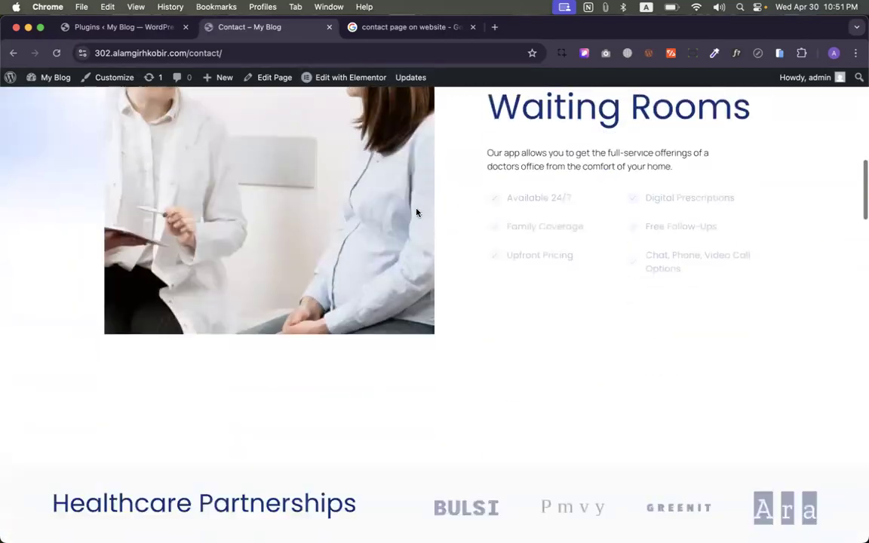
scroll(416, 213, "up", 20)
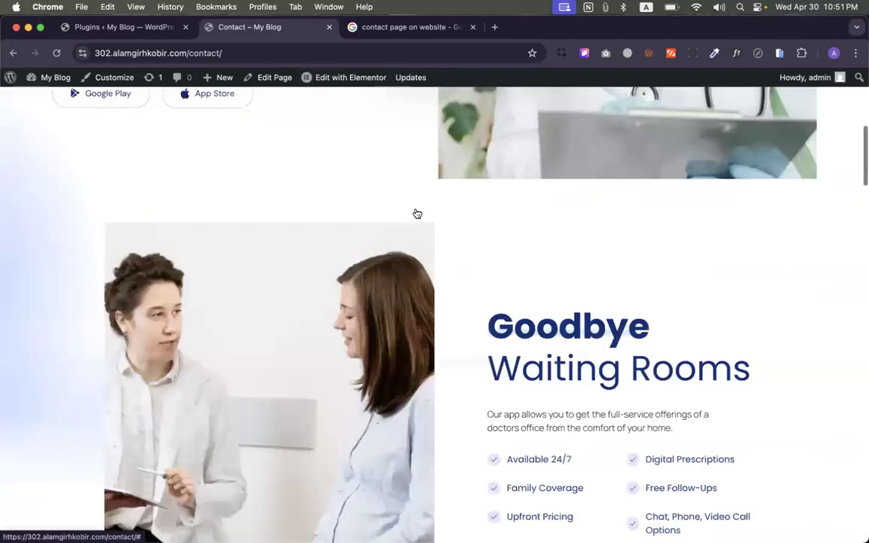
- Launch Edit with Elementor on the Contact page and close the Google search tab
left_click(322, 82)
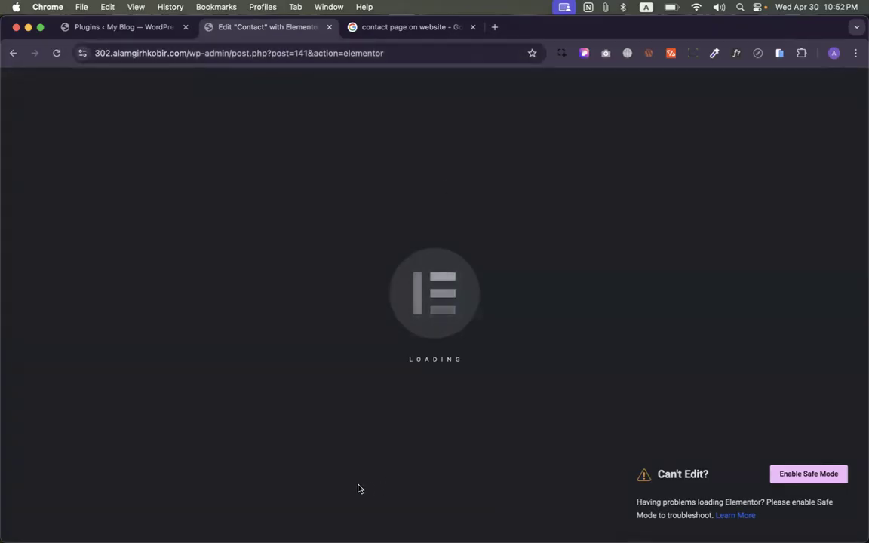
left_click(473, 27)
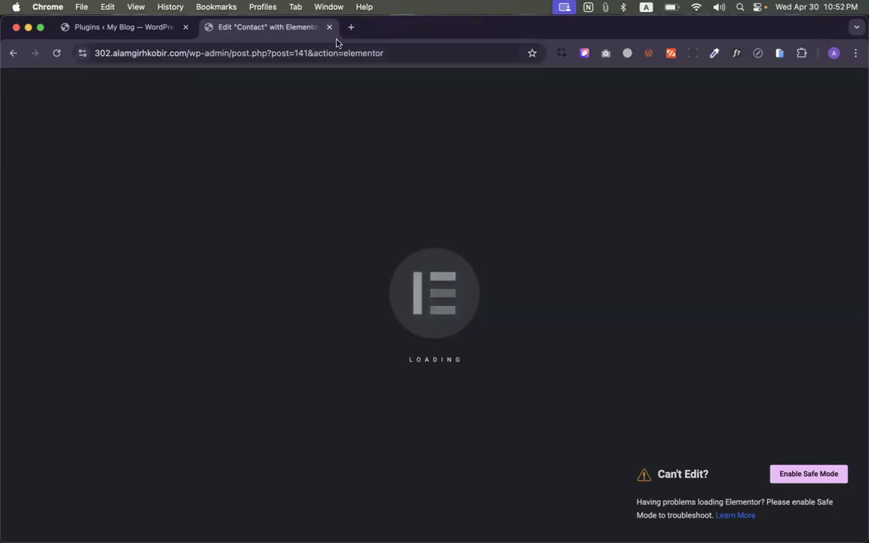
- Reload the installed plugins list while checking whether the Contact editor has loaded
left_click(177, 27)
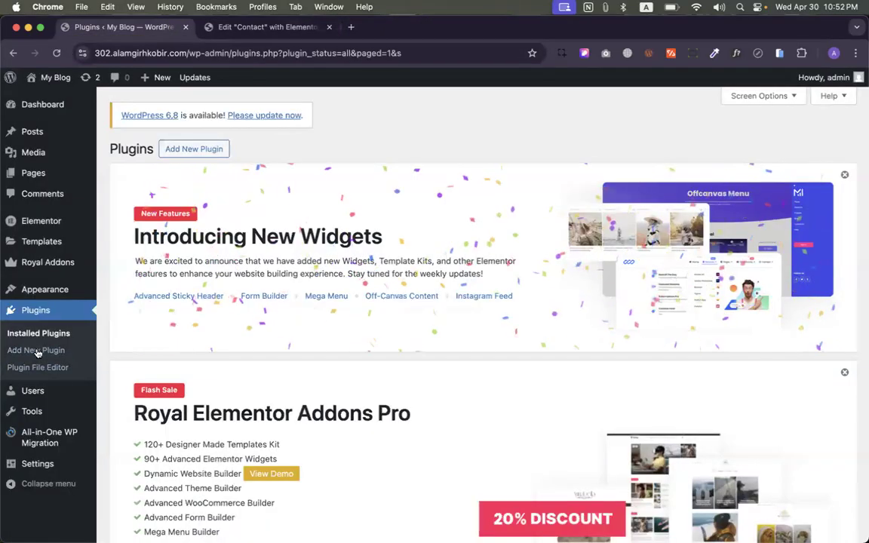
left_click(35, 310)
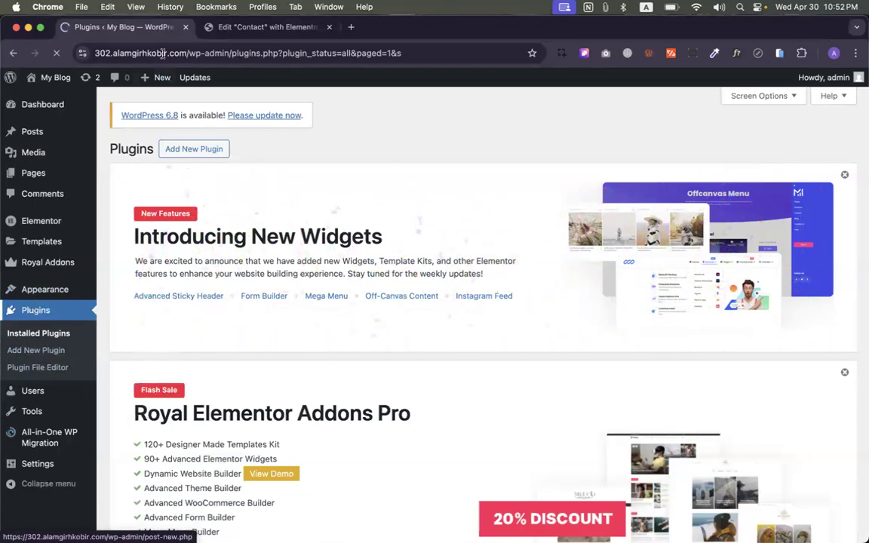
scroll(313, 374, "down", 10)
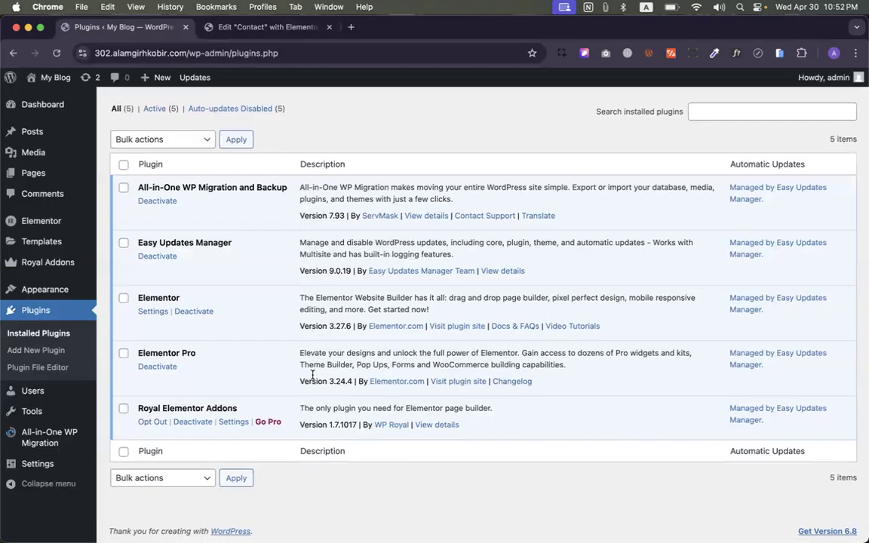
left_click(264, 27)
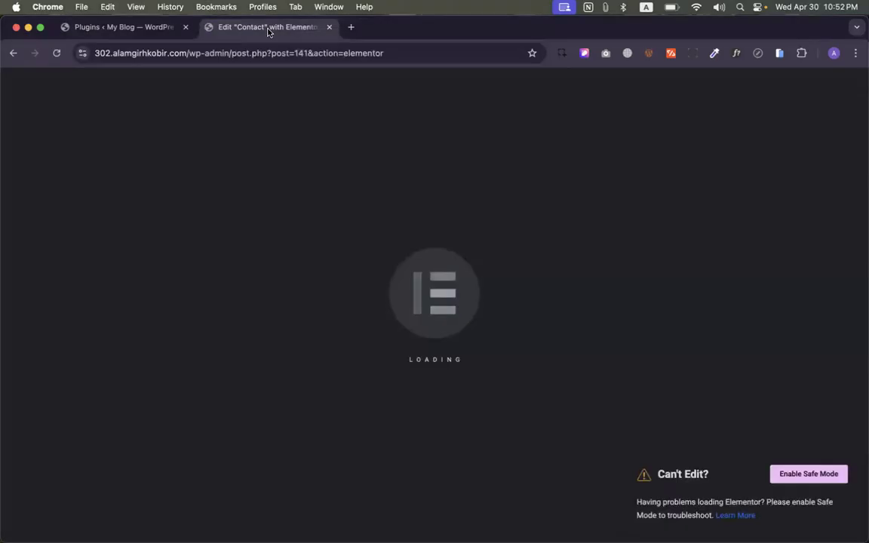
left_click(144, 27)
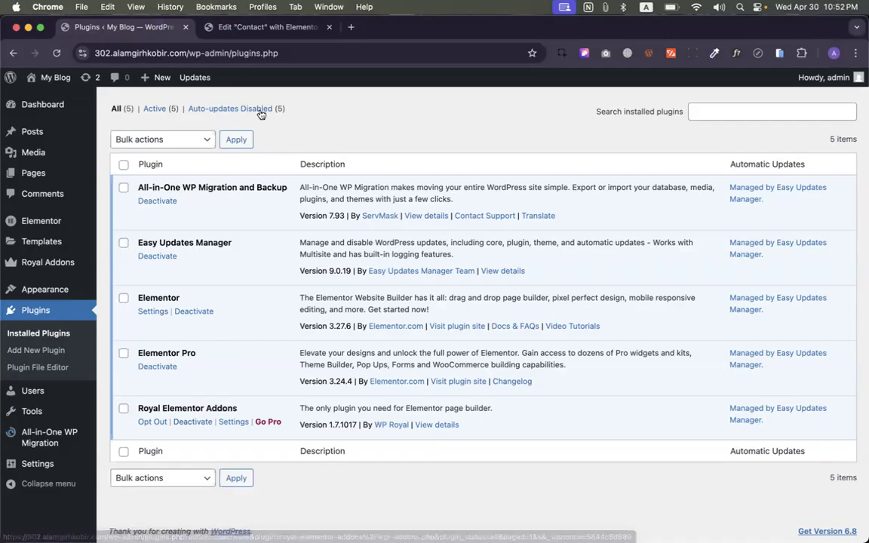
left_click(253, 27)
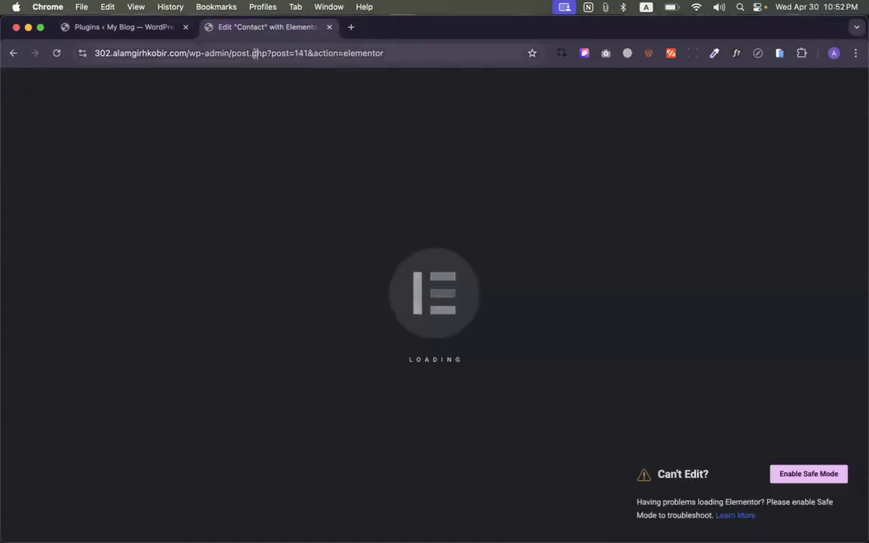
left_click(165, 30)
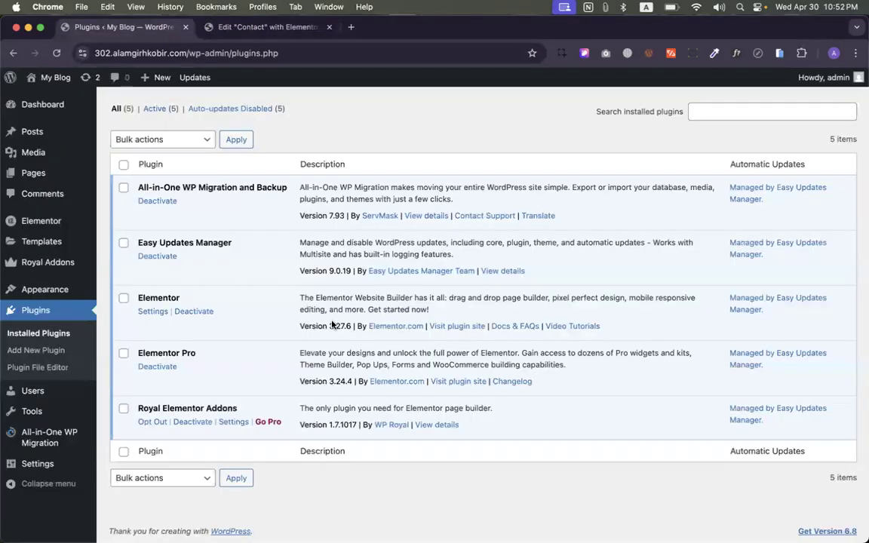
- Deactivate Royal Elementor Addons, skipping the feedback survey, and return to the Contact editor
left_click(192, 421)
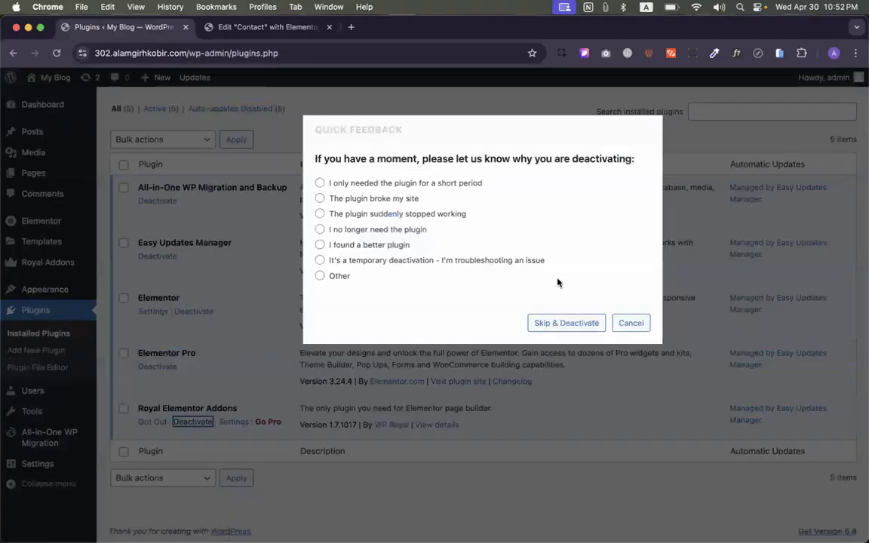
left_click(566, 323)
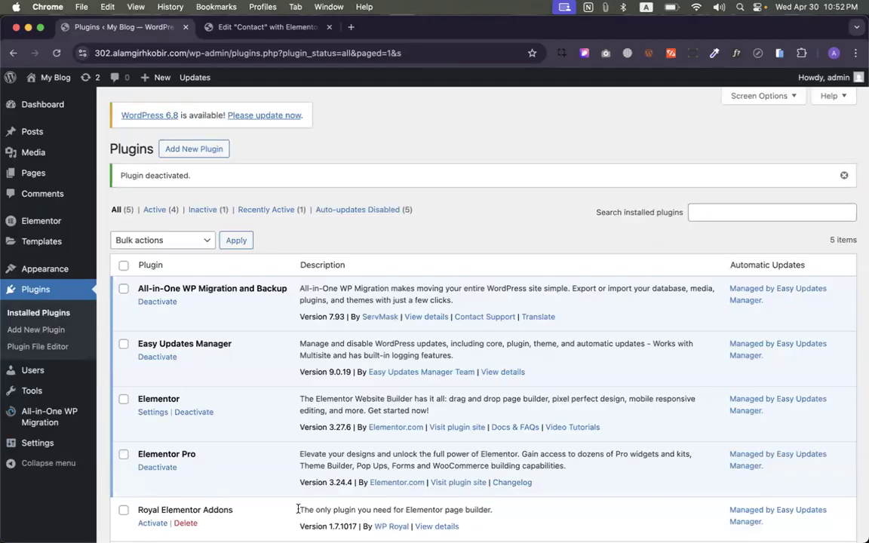
left_click(211, 27)
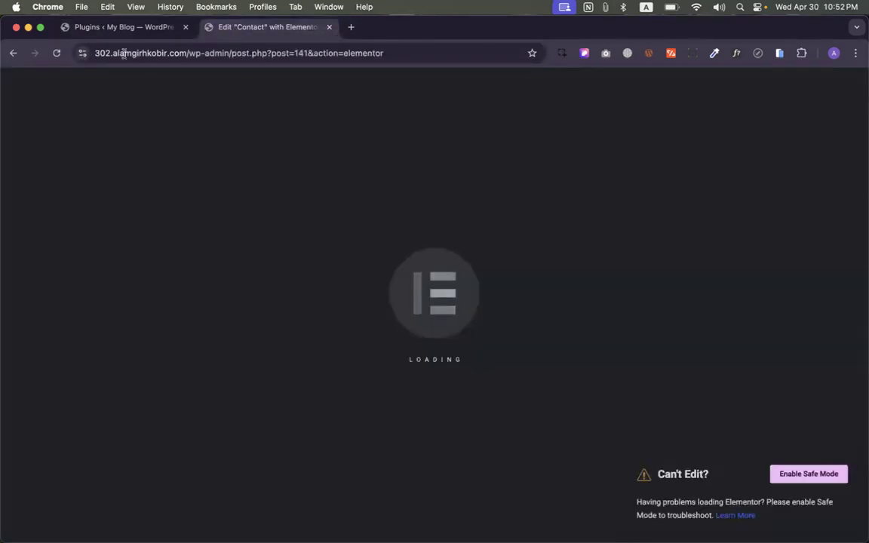
- Reload the stuck Edit Contact tab so the Elementor editor finishes loading
left_click(57, 53)
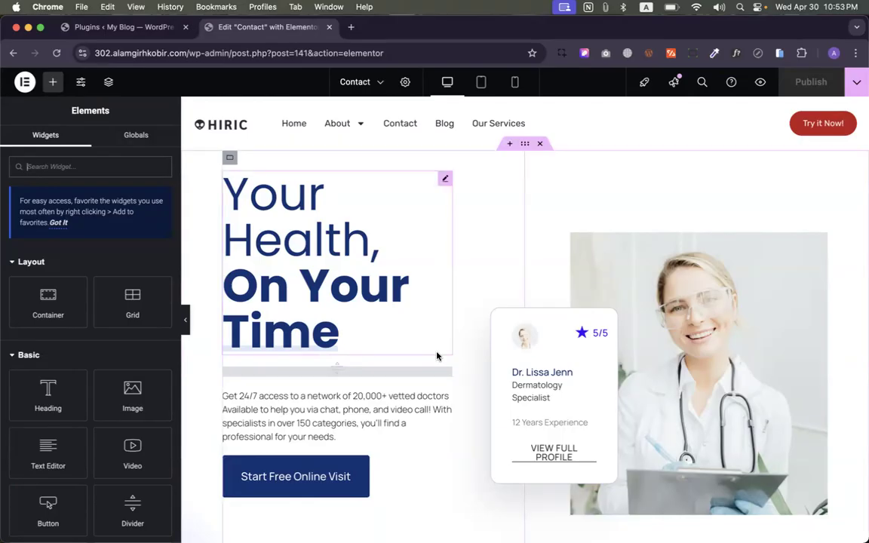
- Delete the hero, then the Services, Logos and Doctors sections from the Structure navigator
left_click(539, 144)
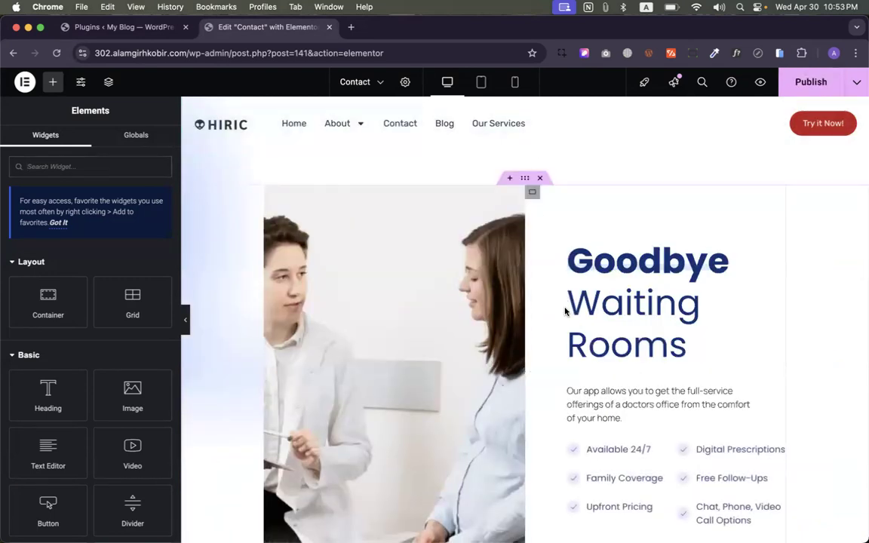
left_click(108, 82)
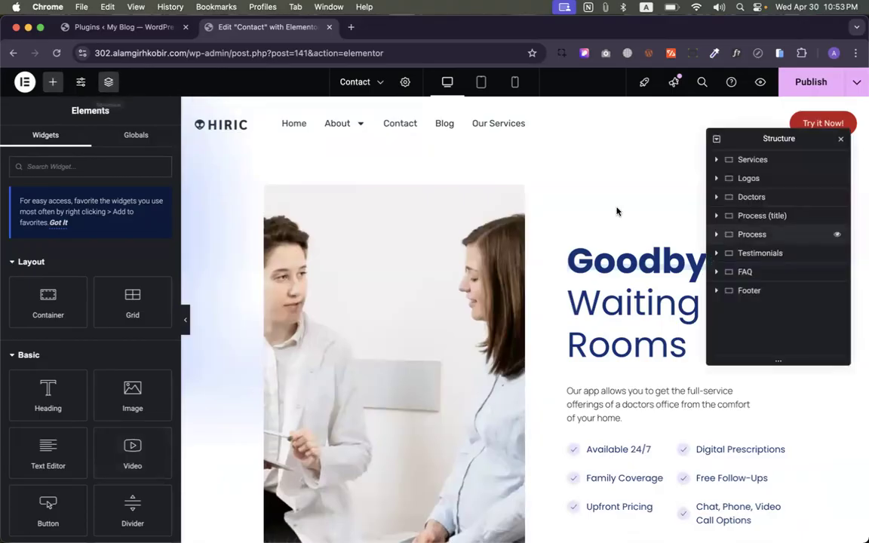
left_click(758, 160)
right_click(758, 161)
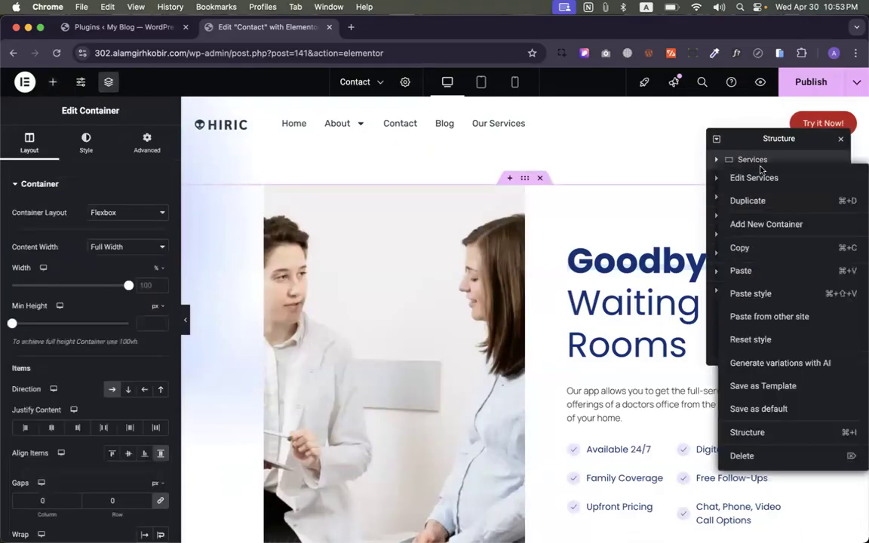
left_click(762, 455)
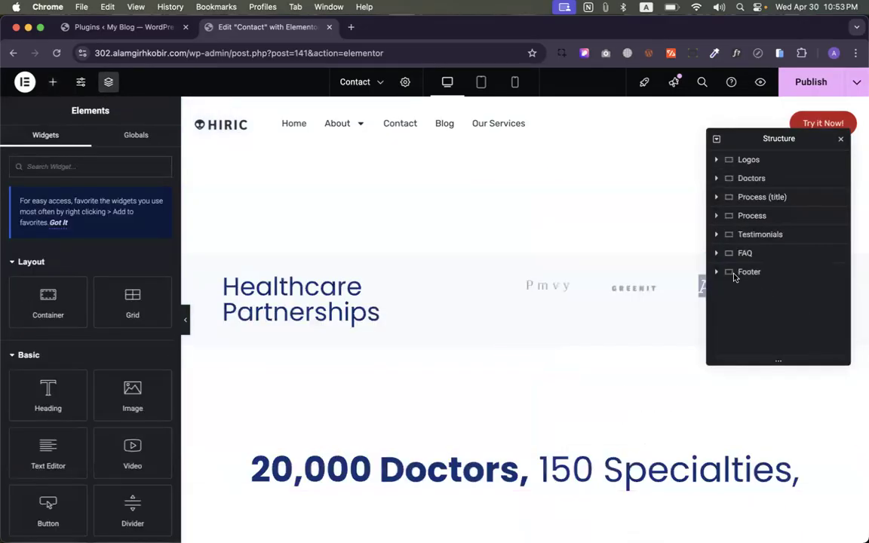
left_click(745, 160)
right_click(745, 161)
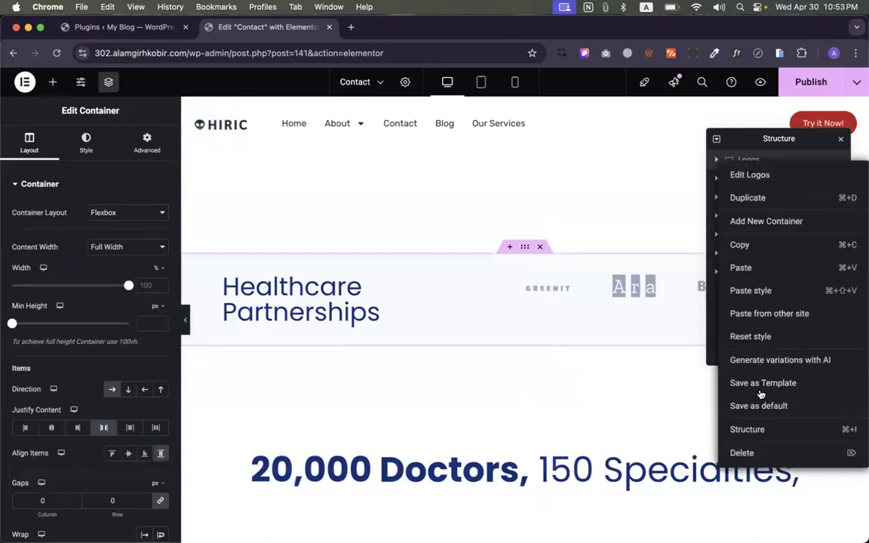
left_click(758, 450)
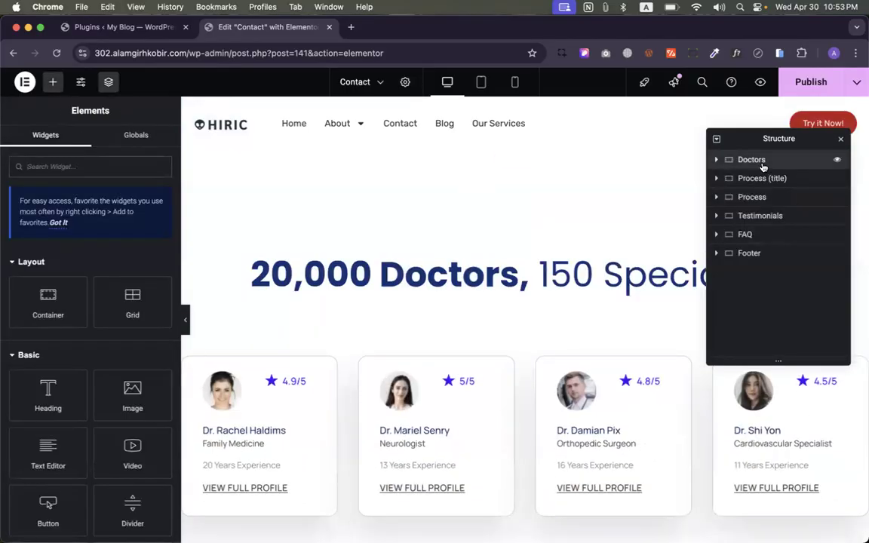
left_click(762, 162)
right_click(762, 163)
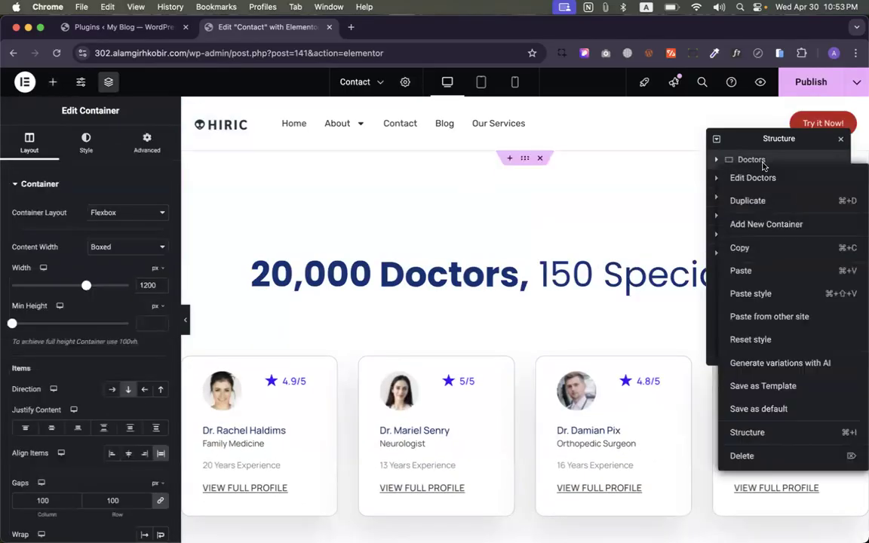
left_click(746, 457)
- Delete the How Does It Work? title, Process, Testimonials and FAQ sections
right_click(747, 160)
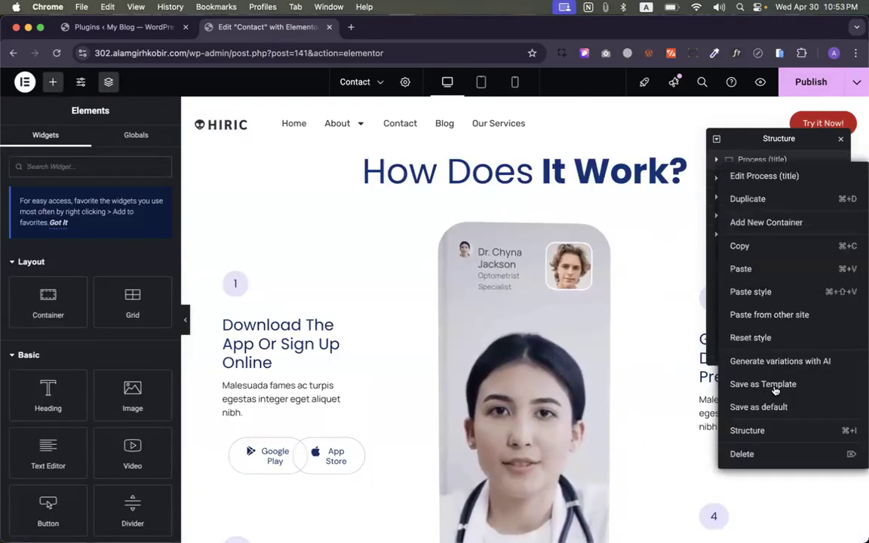
left_click(756, 455)
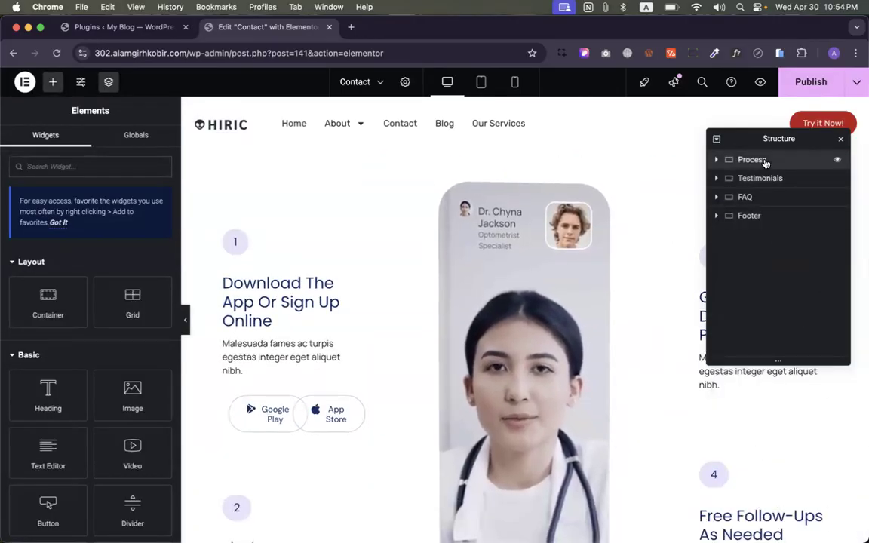
left_click(764, 162)
right_click(764, 161)
left_click(749, 452)
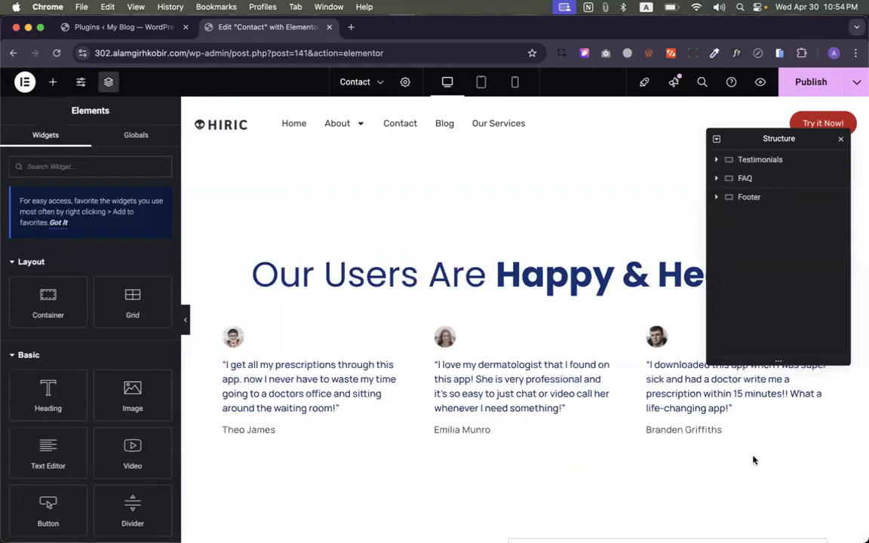
left_click(758, 159)
right_click(758, 160)
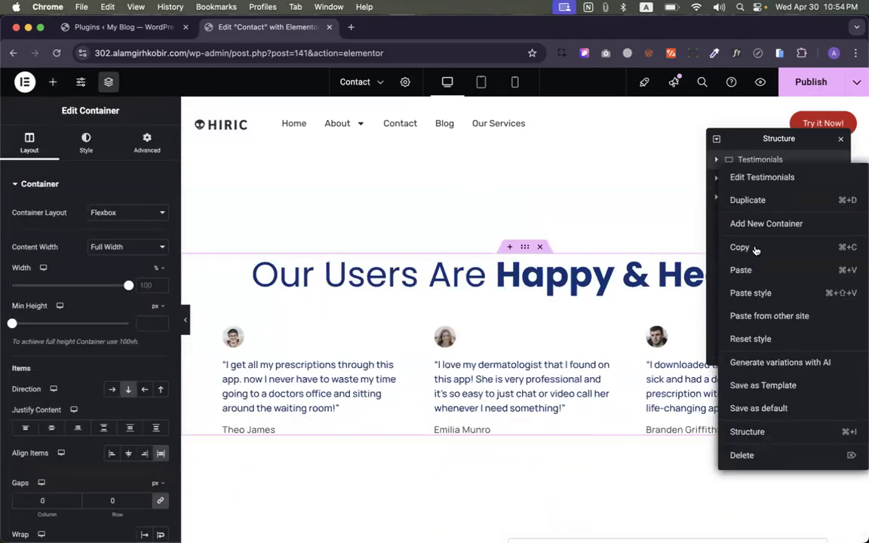
left_click(754, 455)
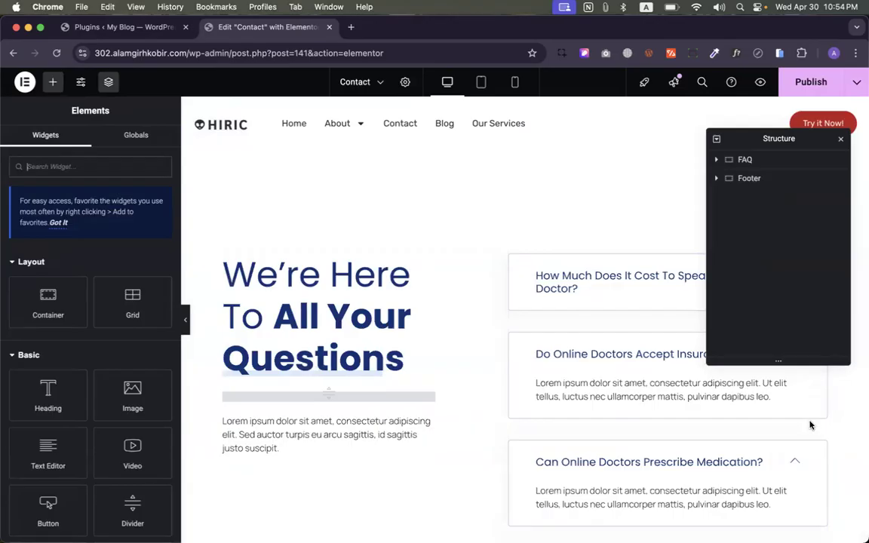
left_click(764, 165)
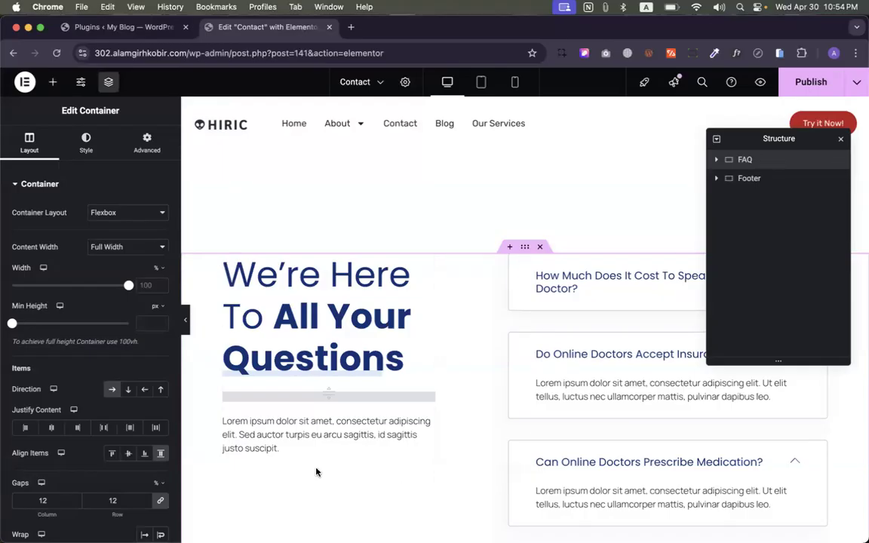
right_click(757, 167)
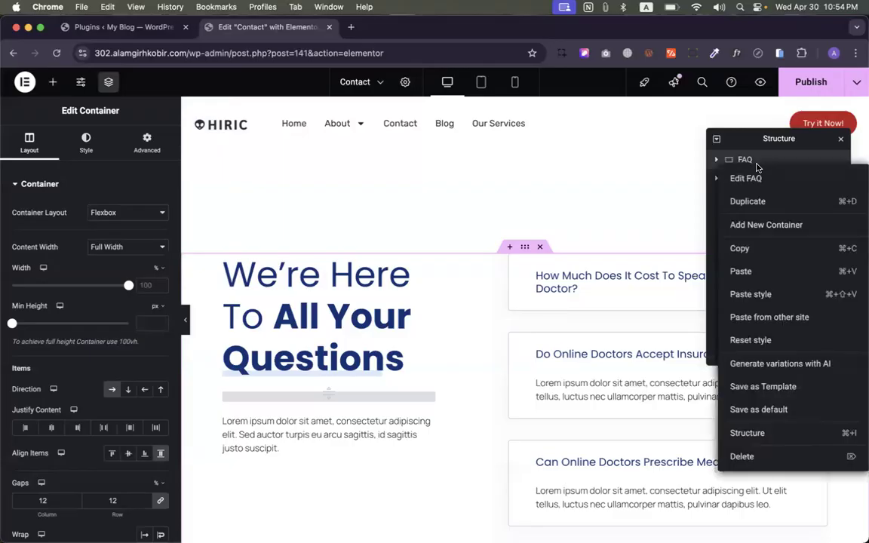
left_click(826, 456)
- Delete the Footer and add a two-column flexbox container to the empty page
left_click(541, 262)
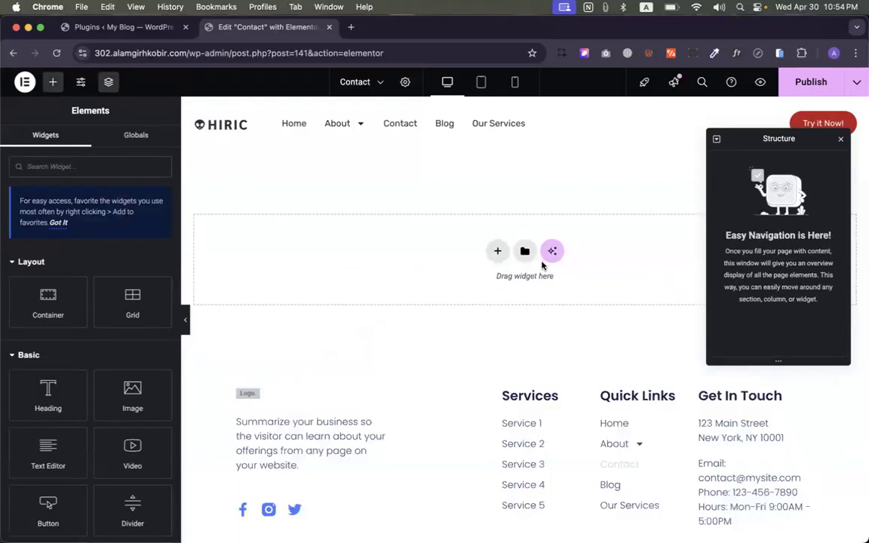
left_click(501, 252)
left_click(487, 288)
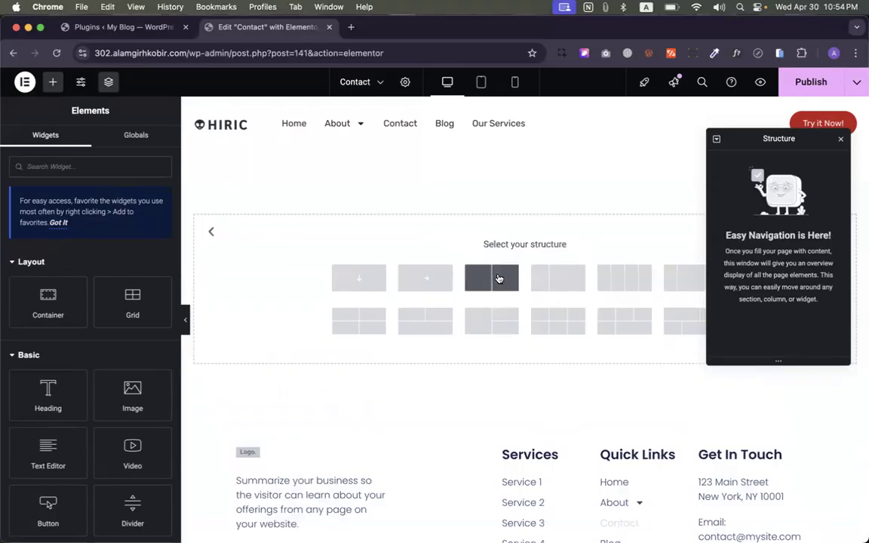
left_click(496, 278)
left_click(355, 193)
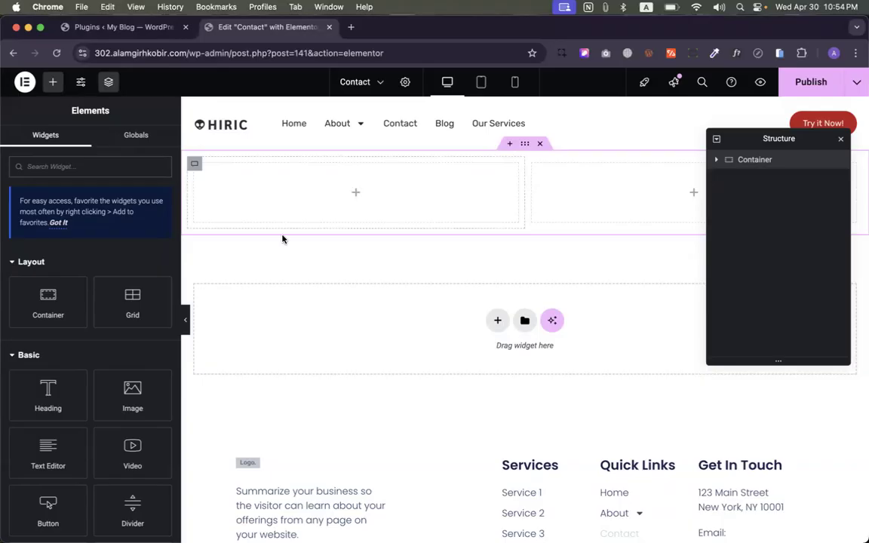
- Add Heading and Text Editor widgets to the left column and an Image widget on the right
left_click_drag(46, 394, 291, 190)
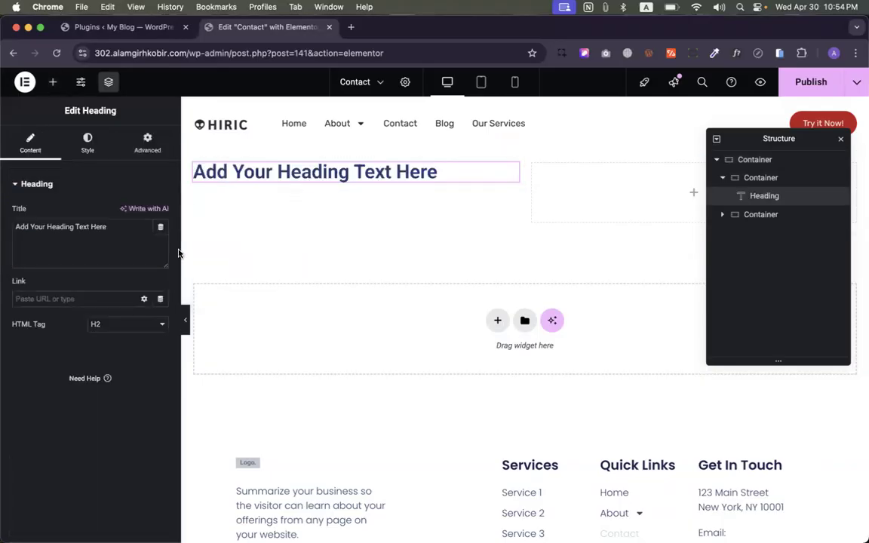
left_click(52, 83)
left_click_drag(48, 451, 207, 177)
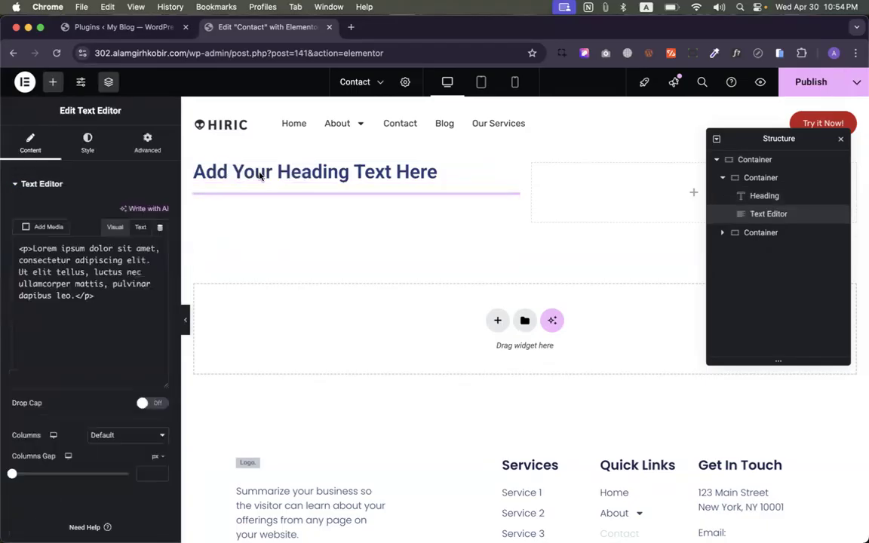
left_click(55, 83)
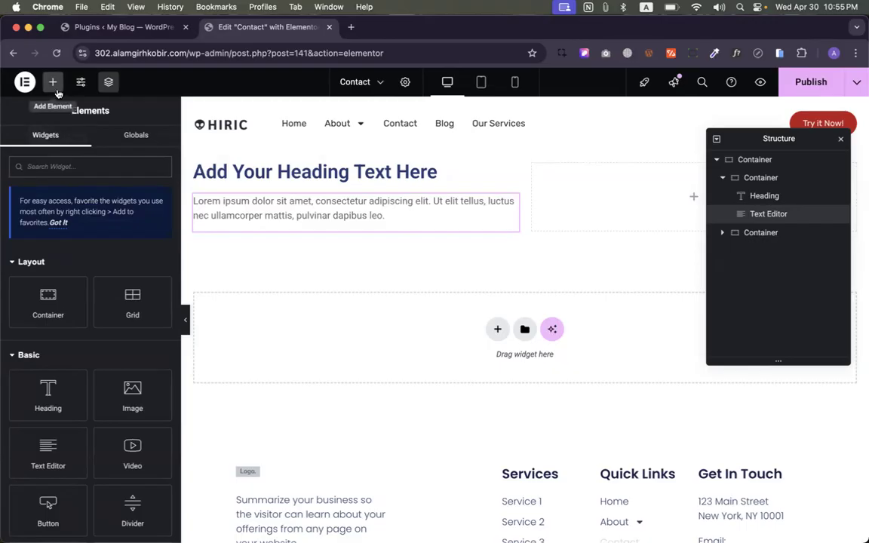
scroll(101, 324, "down", 1)
scroll(101, 325, "up", 1)
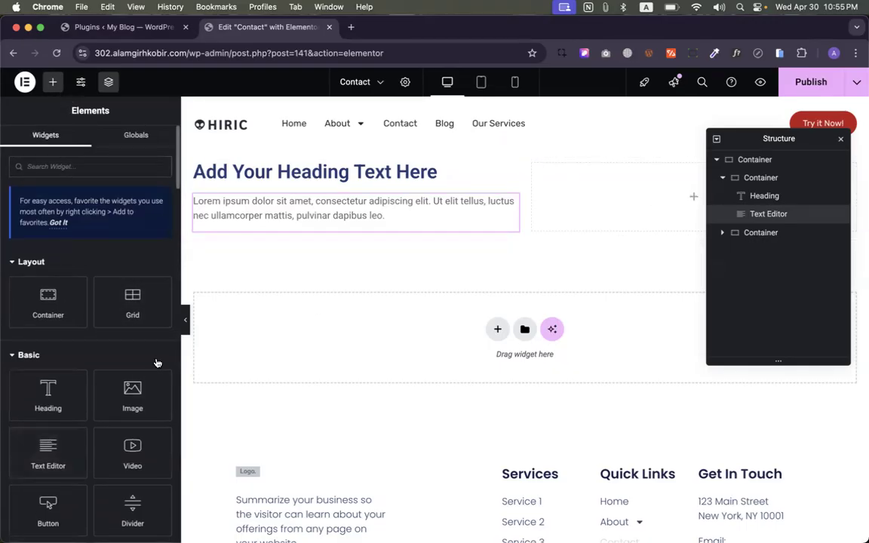
left_click_drag(120, 392, 597, 220)
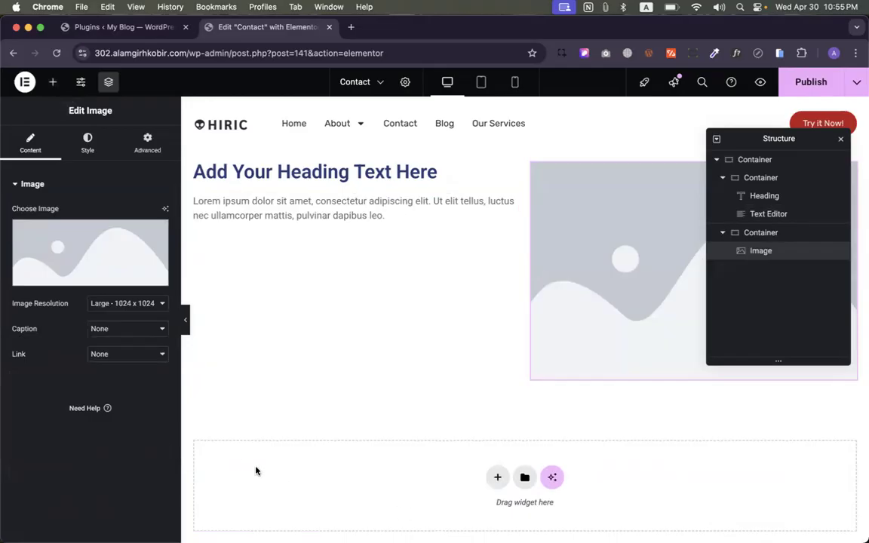
- Publish the Contact page, start choosing the image, and open a new browser tab
left_click(796, 85)
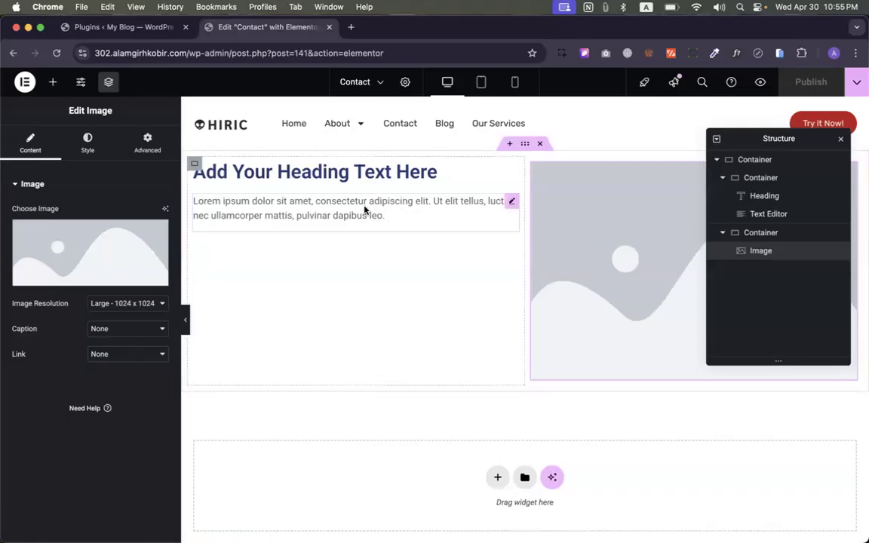
left_click(91, 258)
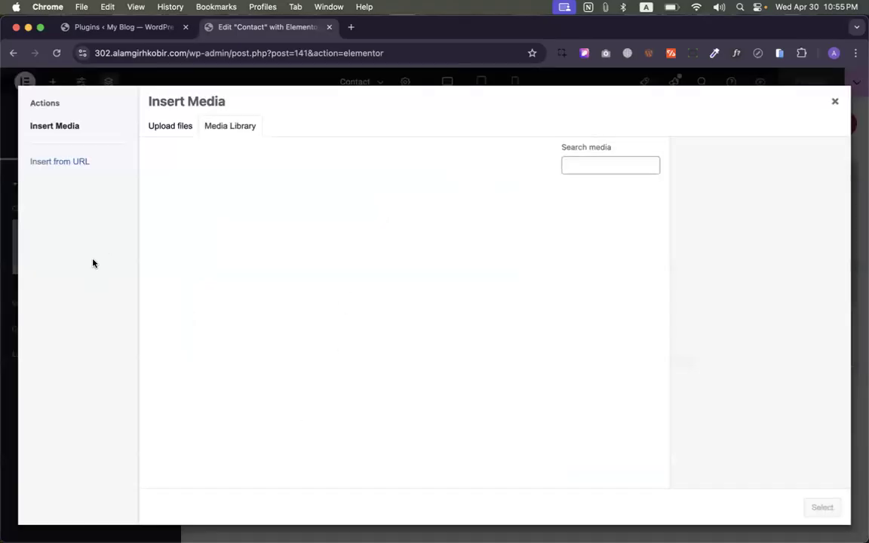
left_click(351, 27)
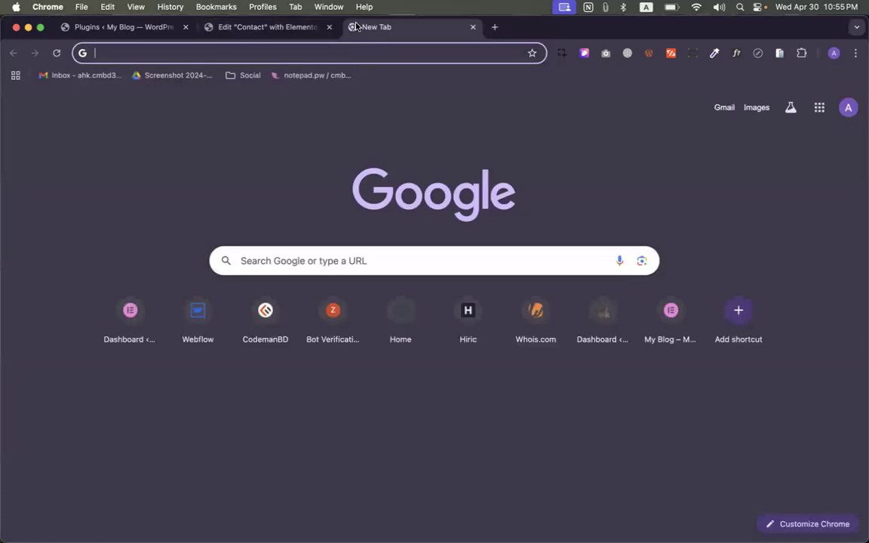
- Search Google for 'undraw', then go back to the Contact editor's media library
left_click(188, 60)
type("undraw")
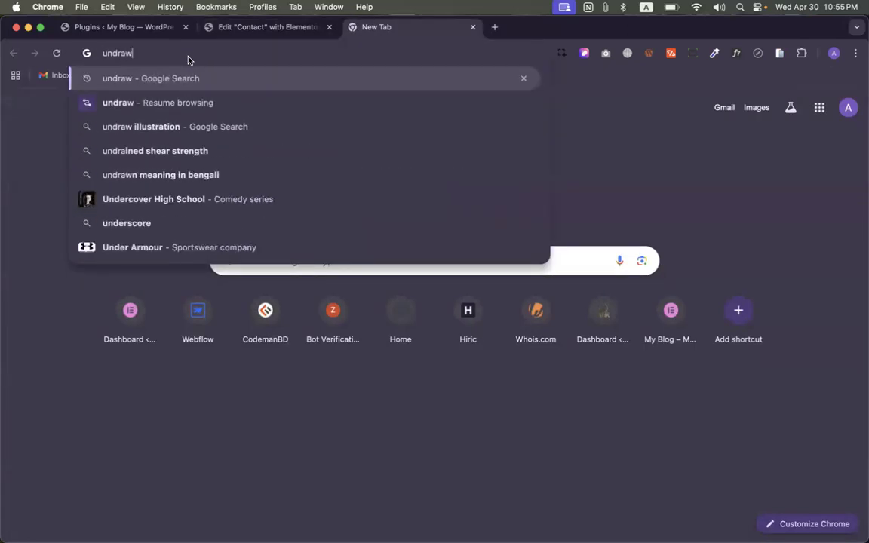
key("Return")
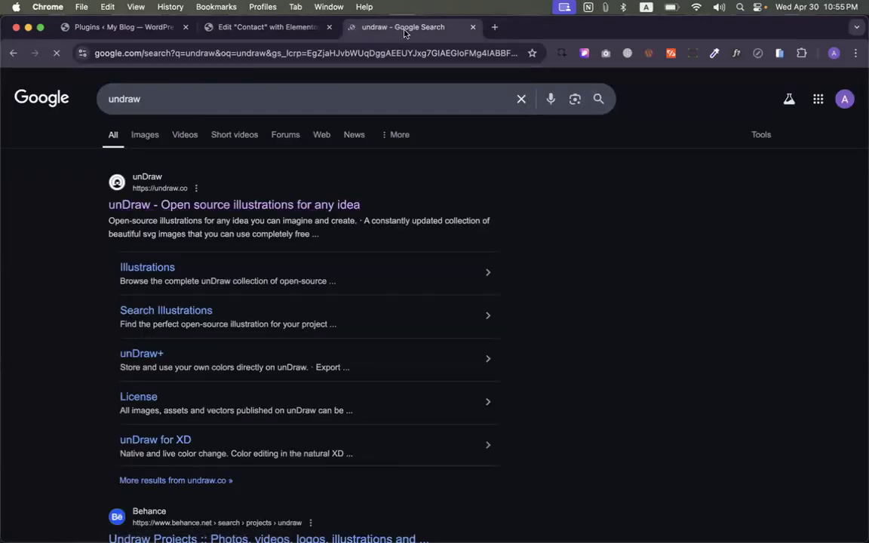
left_click(281, 39)
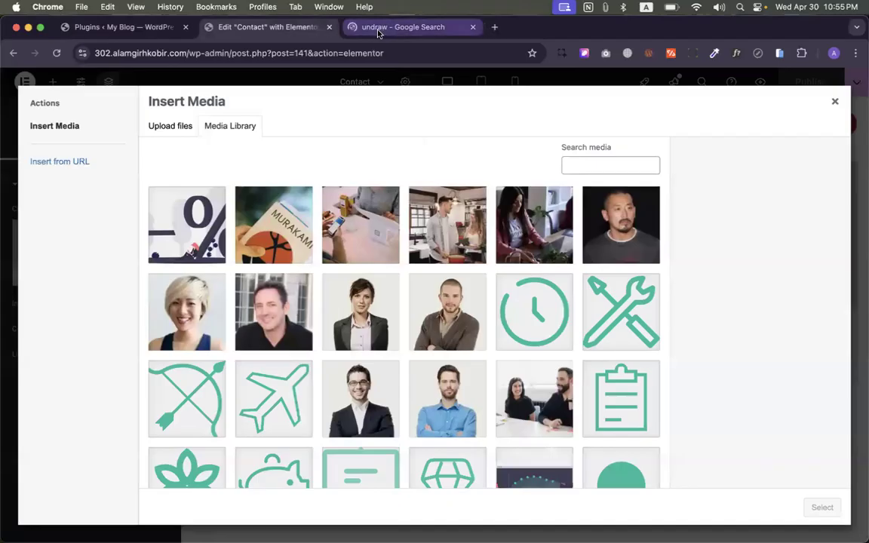
- Copy the green #19BC9C colour from a media library icon with the eyedropper extension
left_click(714, 53)
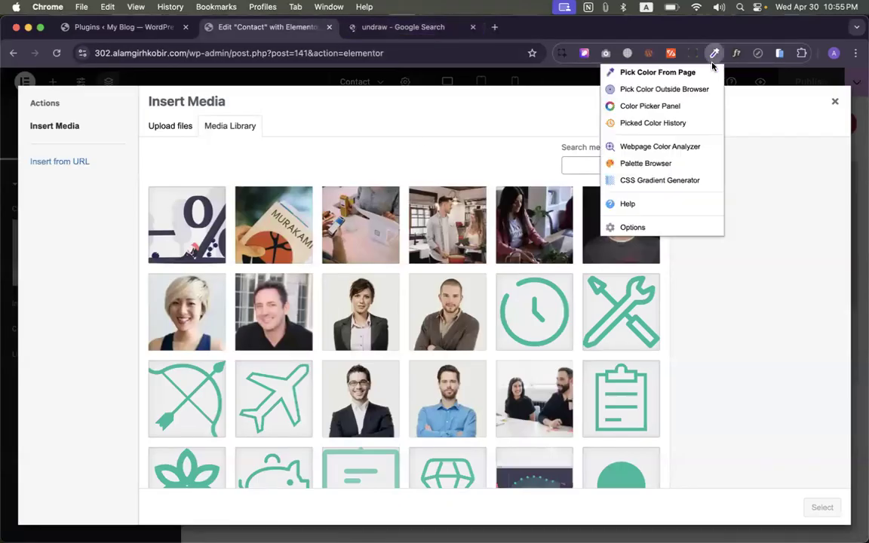
left_click(678, 78)
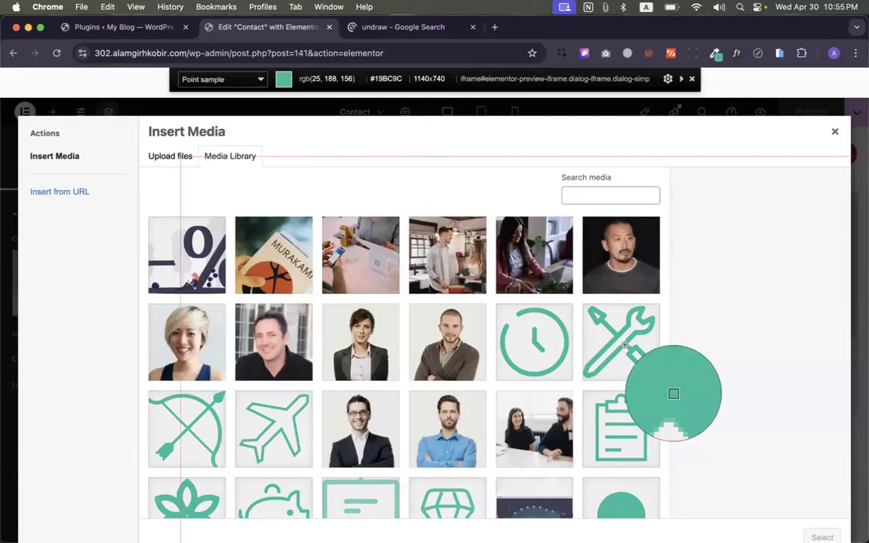
left_click(673, 393)
left_click(355, 27)
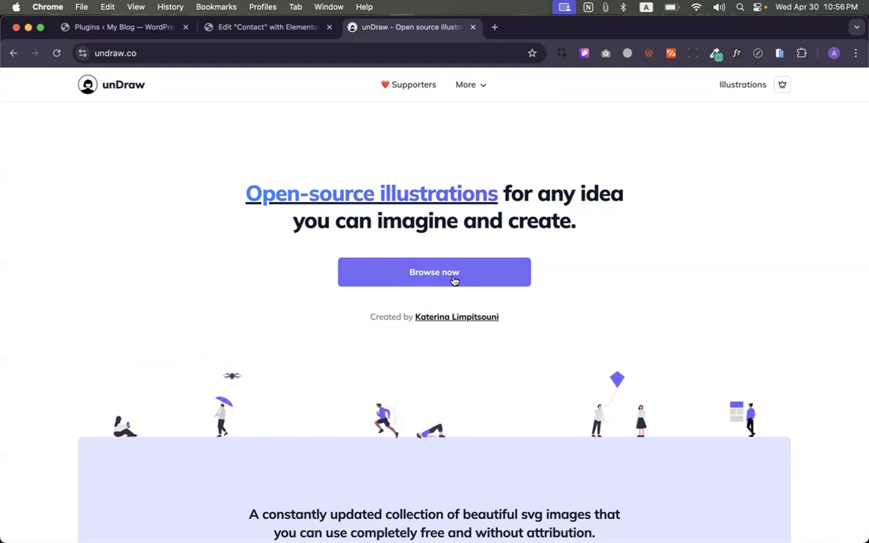
- Open the unDraw gallery and paste the copied teal hex as the illustration colour
left_click(401, 277)
left_click(755, 85)
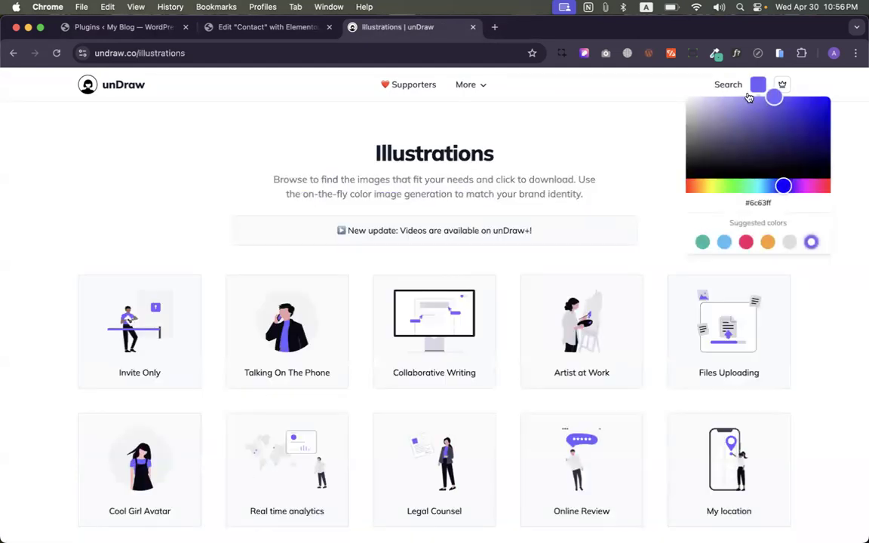
left_click(758, 202)
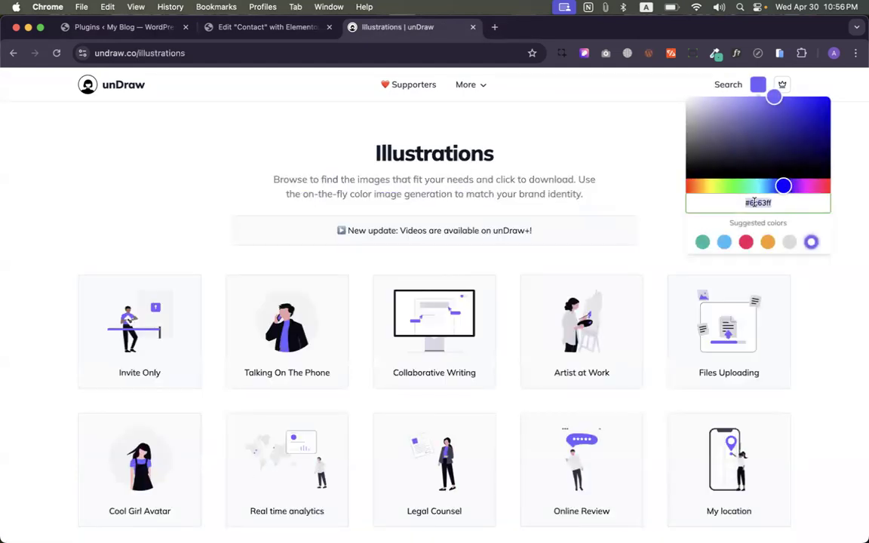
key("super+v")
left_click(618, 206)
scroll(607, 206, "down", 1)
scroll(471, 310, "down", 2)
scroll(453, 287, "up", 3)
scroll(392, 245, "down", 4)
scroll(392, 245, "up", 5)
- Search unDraw for 'cont' and download the Contact us illustration as an SVG
left_click(721, 84)
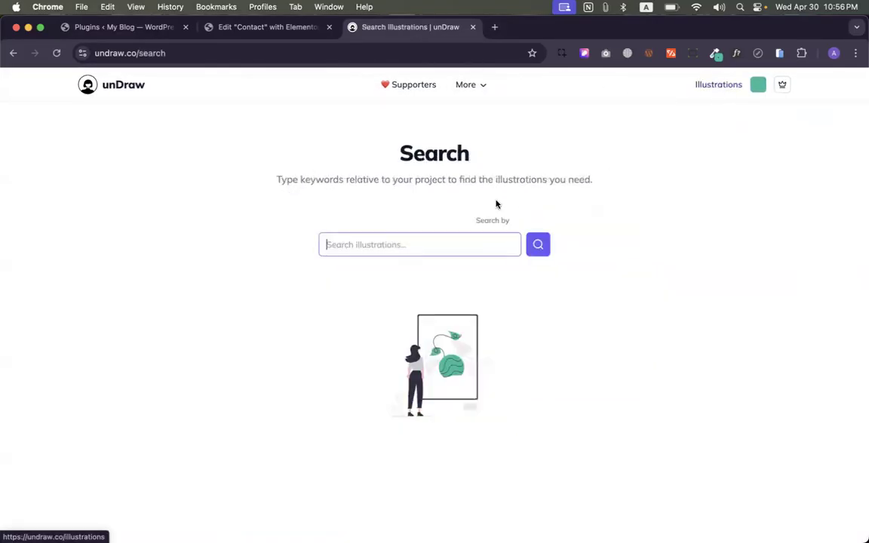
type("contacrt")
key("Return")
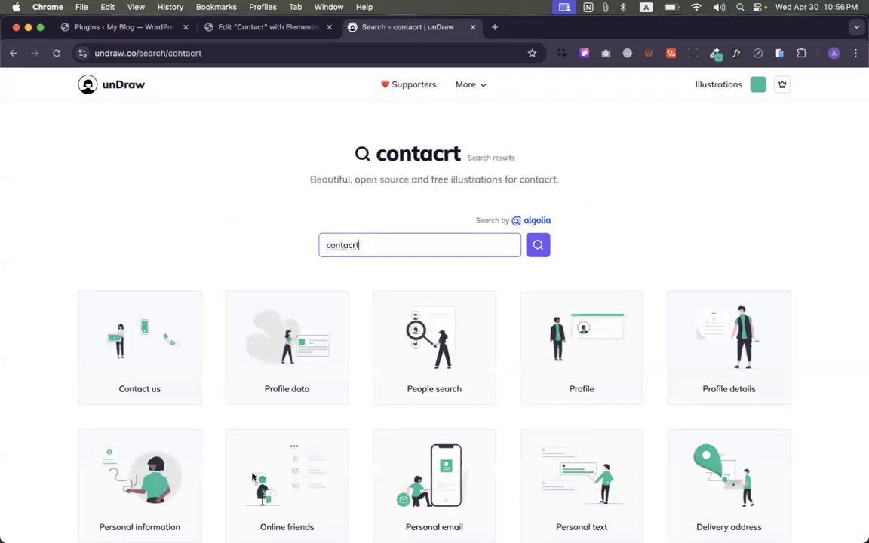
scroll(183, 398, "down", 2)
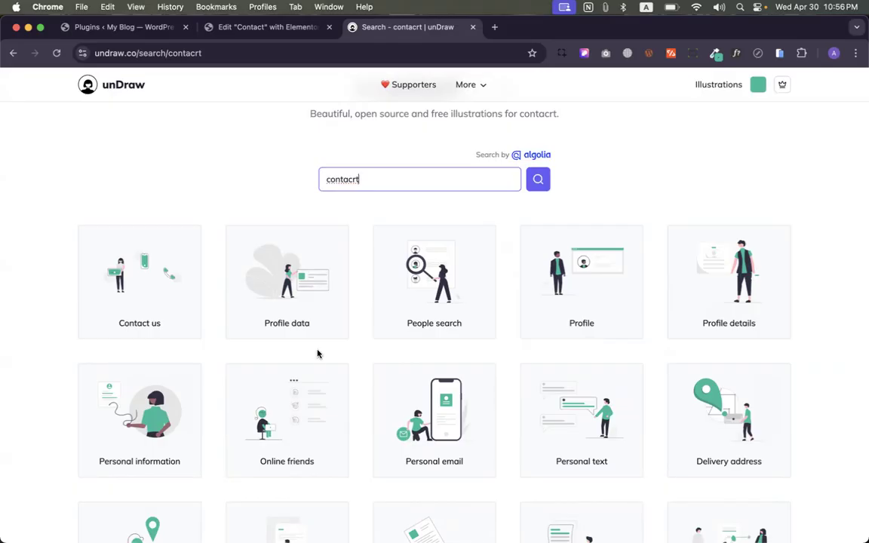
scroll(282, 401, "down", 3)
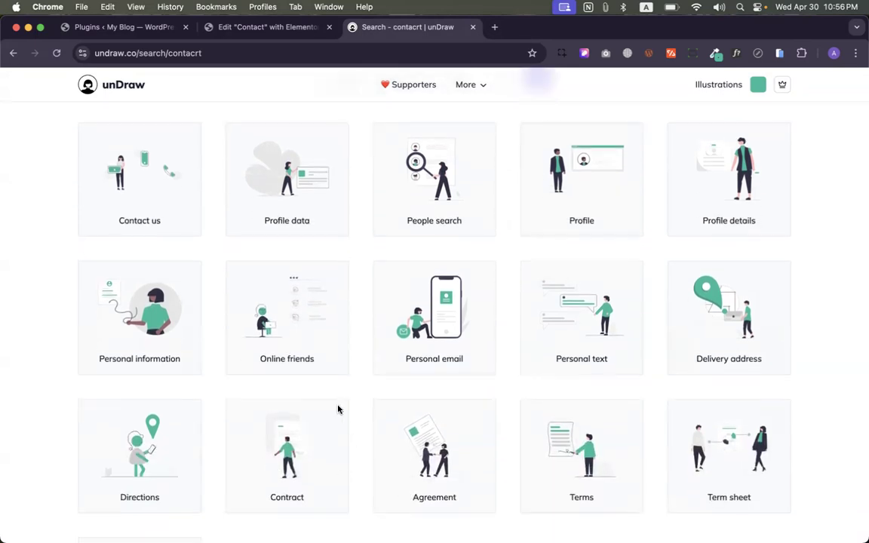
scroll(351, 394, "down", 2)
scroll(675, 257, "down", 4)
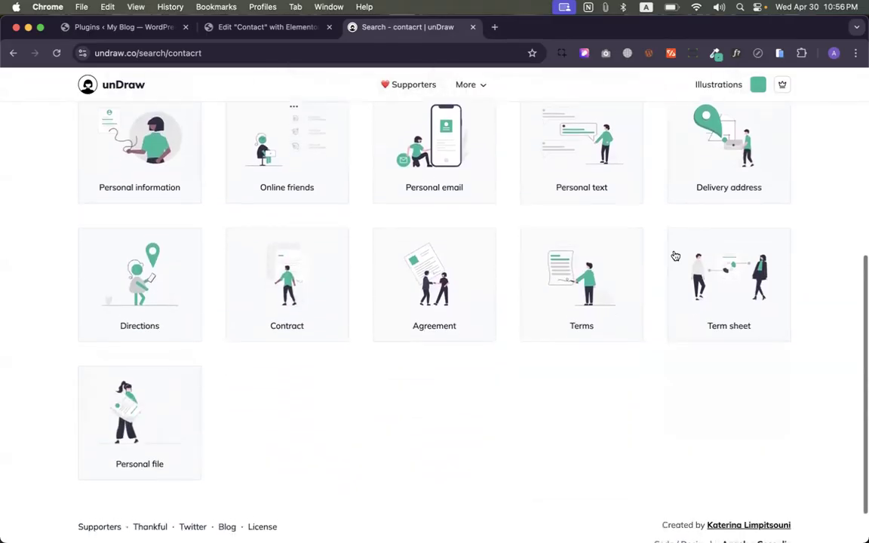
scroll(558, 190, "up", 3)
scroll(559, 190, "up", 4)
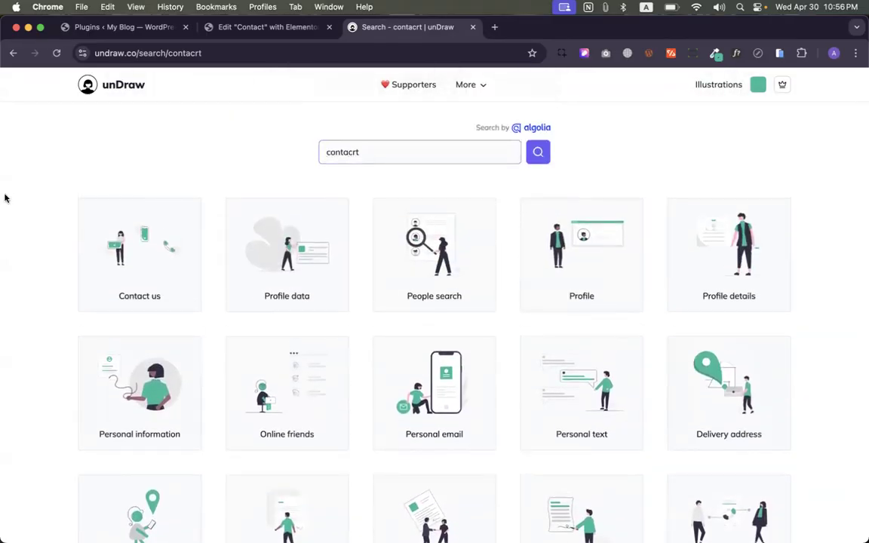
left_click(113, 268)
left_click(528, 294)
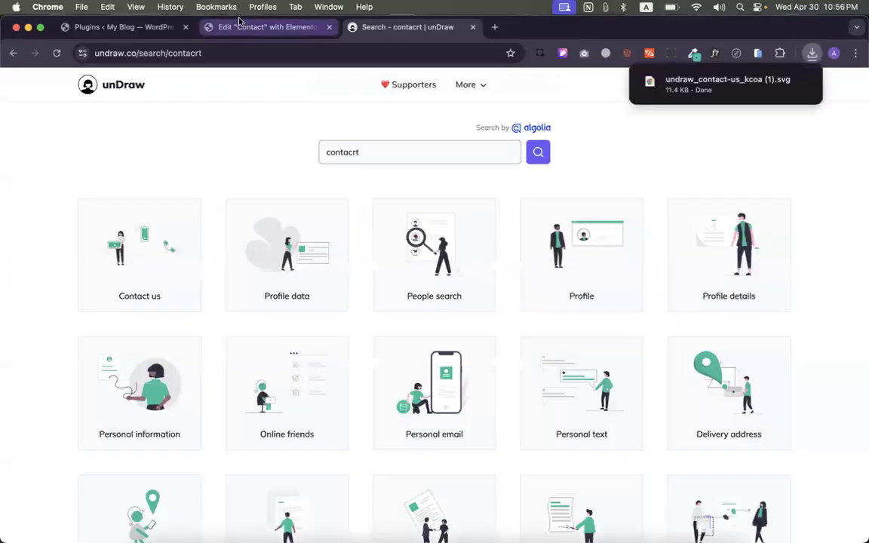
left_click(240, 21)
- Upload the Contact us SVG into the image block, then add an Icon widget below it
left_click_drag(716, 105, 453, 264)
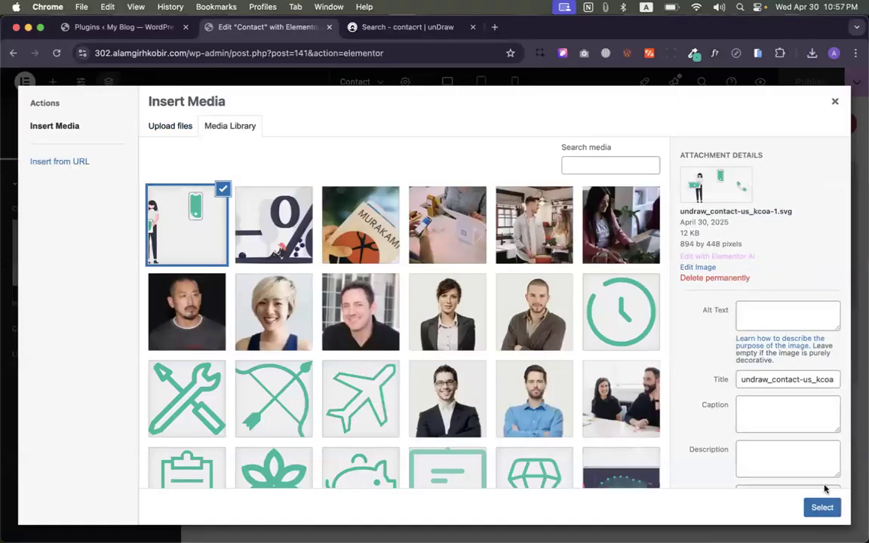
left_click(821, 507)
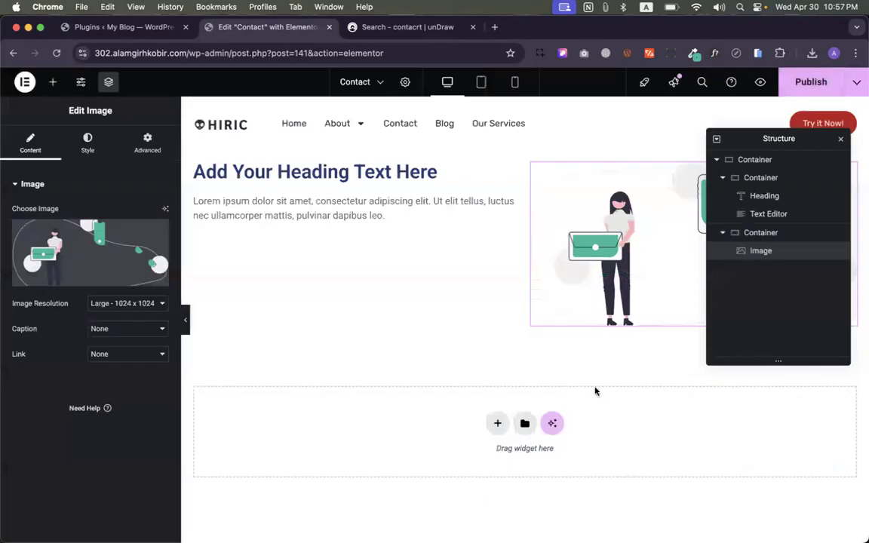
left_click(54, 83)
scroll(113, 362, "down", 3)
left_click_drag(65, 421, 534, 317)
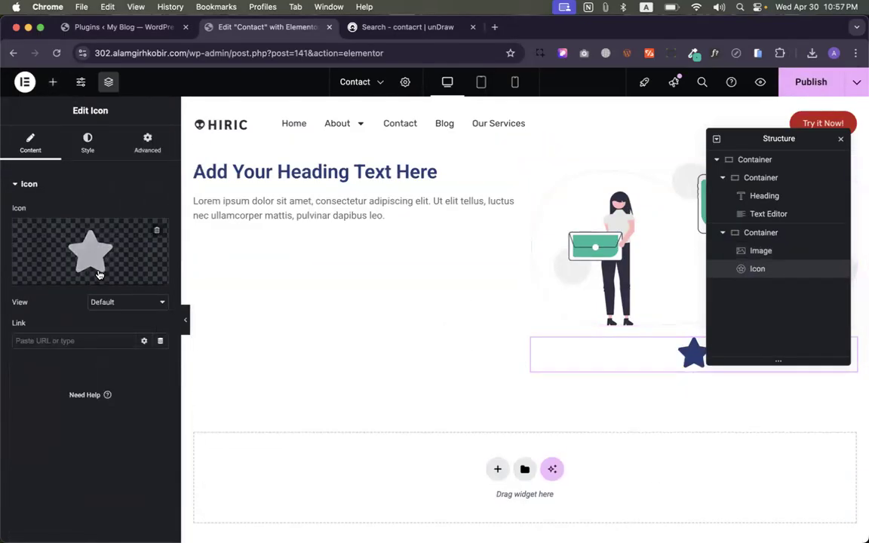
left_click(120, 254)
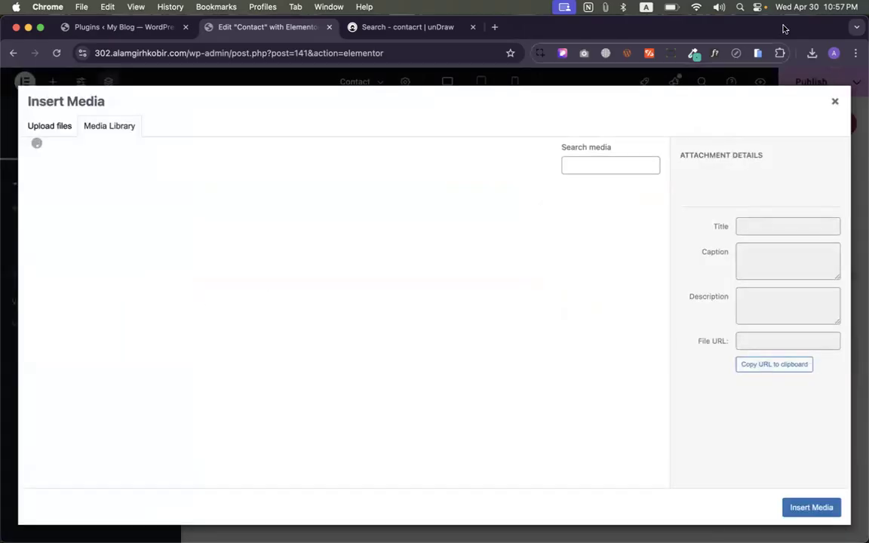
left_click(835, 101)
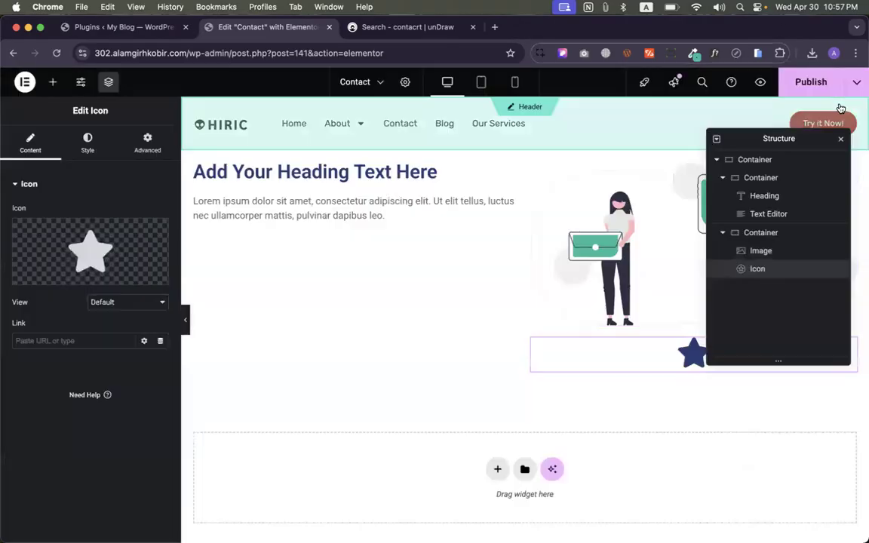
- Delete the star icon and select the illustration and paragraph to view their settings
right_click(686, 361)
left_click(705, 525)
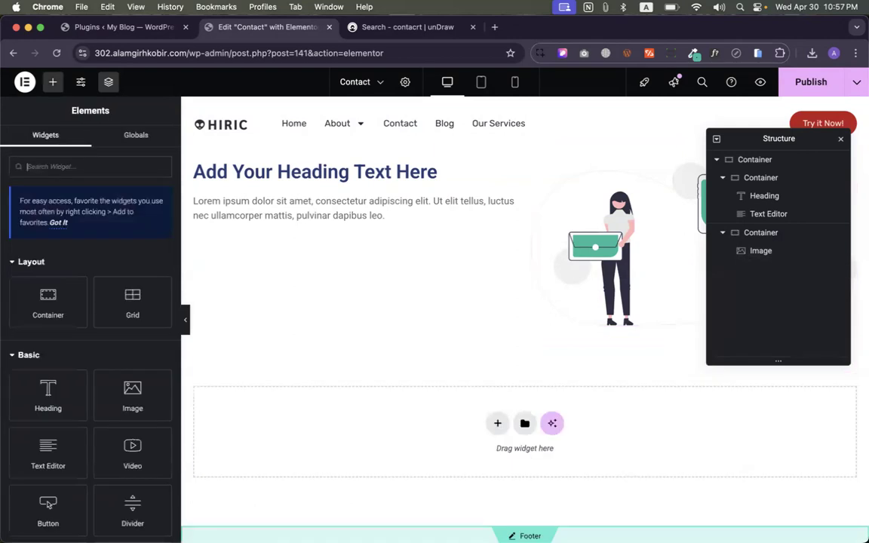
left_click(601, 271)
left_click(410, 213)
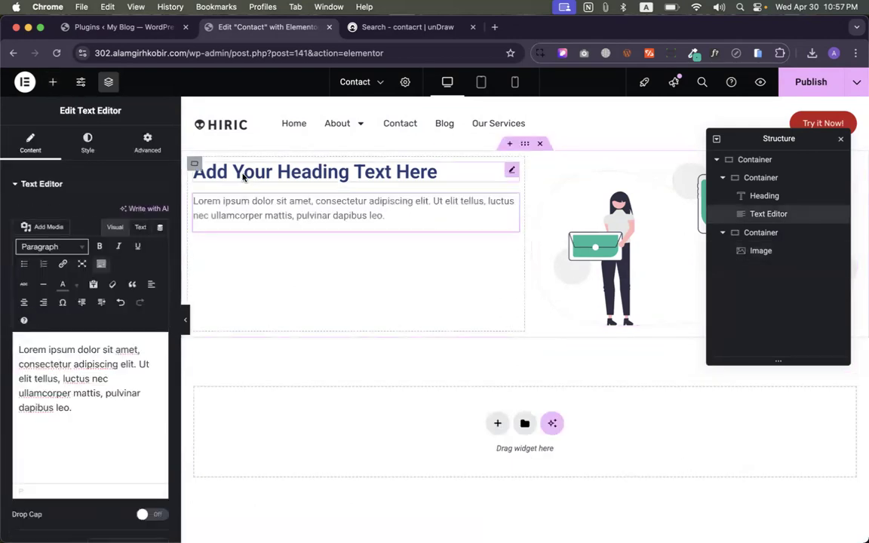
- Change the heading title to 'Contact Us'
left_click(243, 173)
triple_click(86, 226)
type("Con")
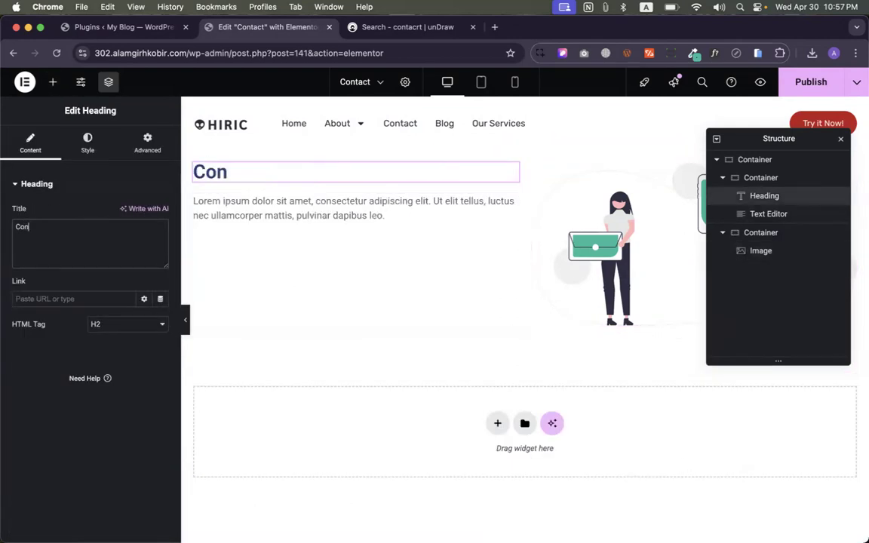
type("tact US")
key("BackSpace")
type("s")
left_click(322, 216)
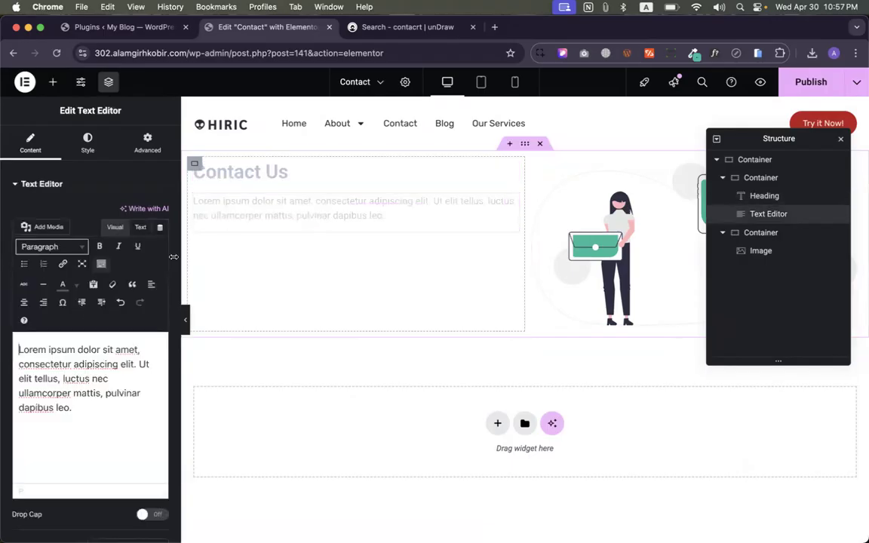
- Open the widget list and scroll down toward the Form widget
left_click(53, 84)
scroll(95, 390, "down", 10)
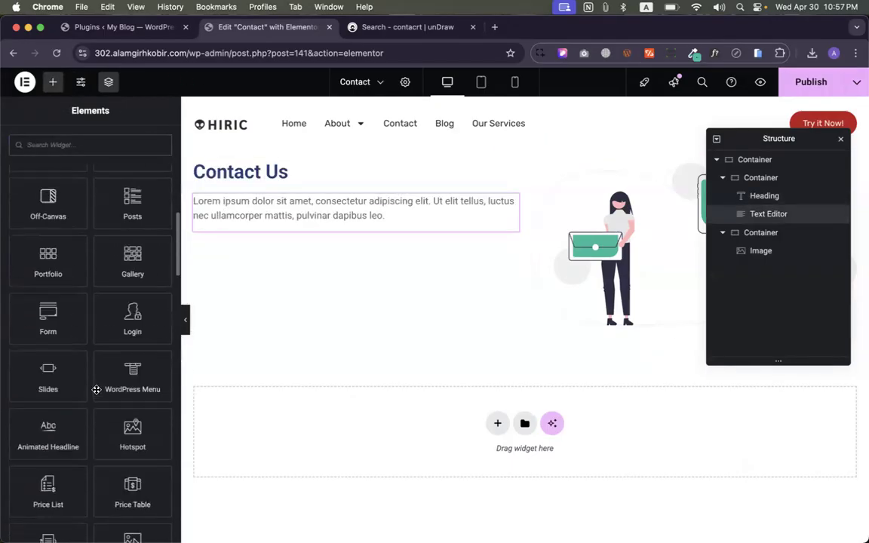
scroll(96, 390, "up", 10)
scroll(95, 389, "down", 8)
scroll(96, 389, "down", 5)
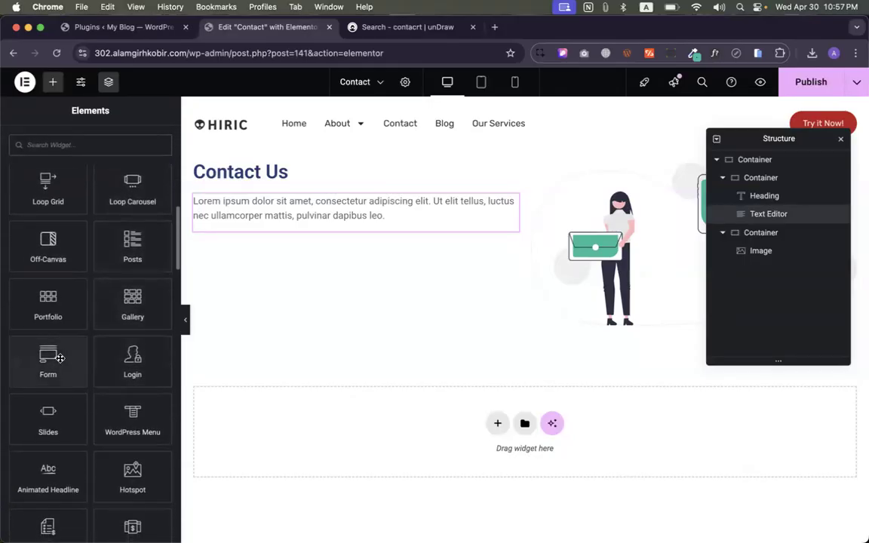
- Place a Form widget below the paragraph and set its field labels to Hide
left_click_drag(60, 357, 313, 228)
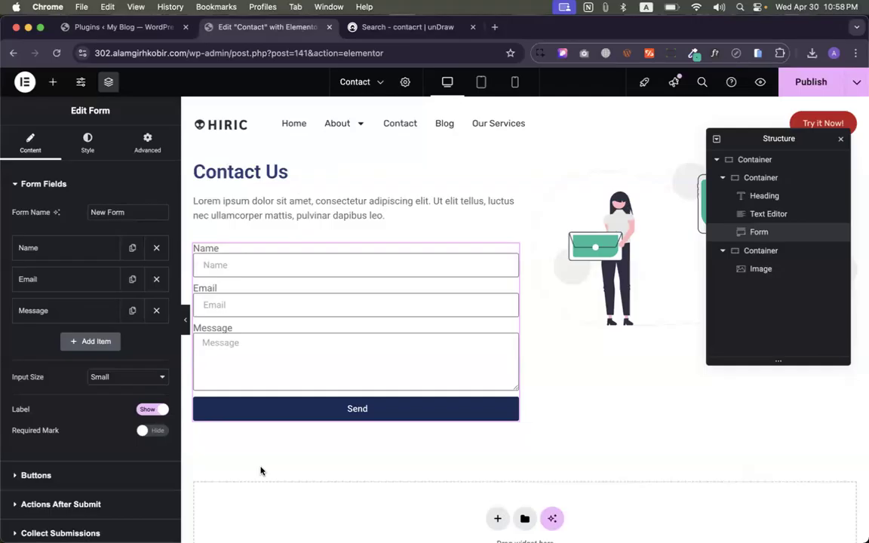
left_click(254, 257)
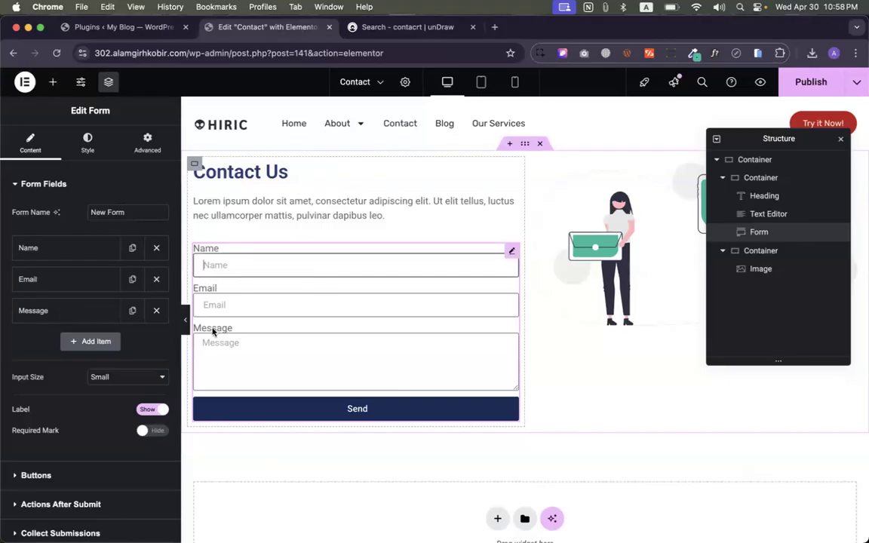
left_click(145, 410)
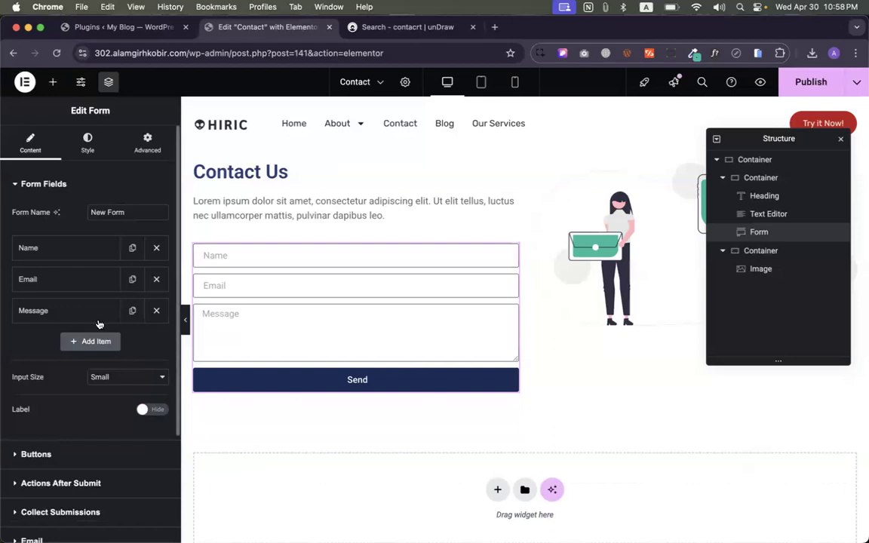
- Set the Name and Email fields to half column width so they share a row
left_click(49, 252)
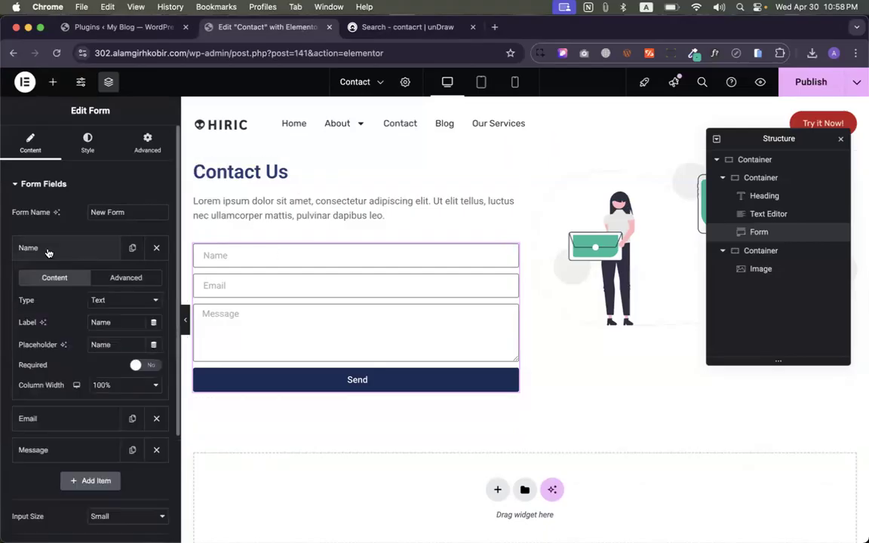
left_click(109, 385)
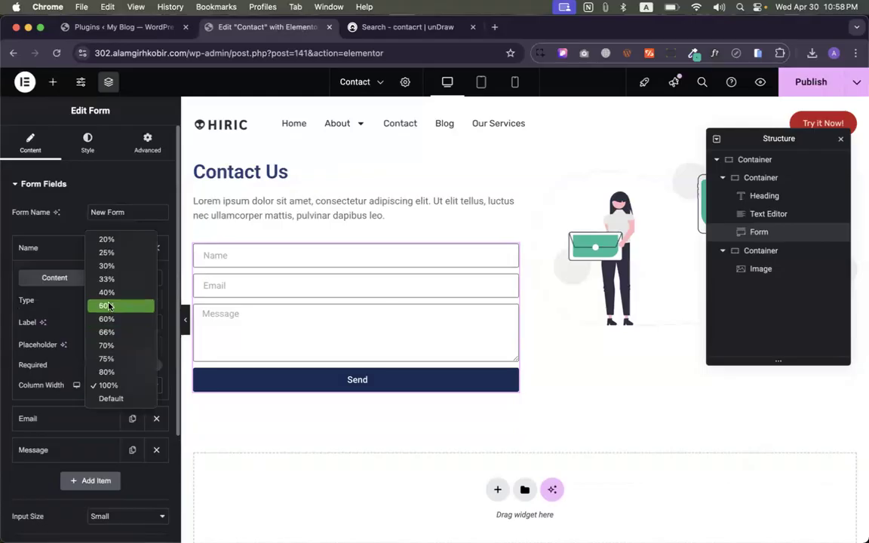
left_click(75, 278)
left_click(58, 249)
left_click(60, 280)
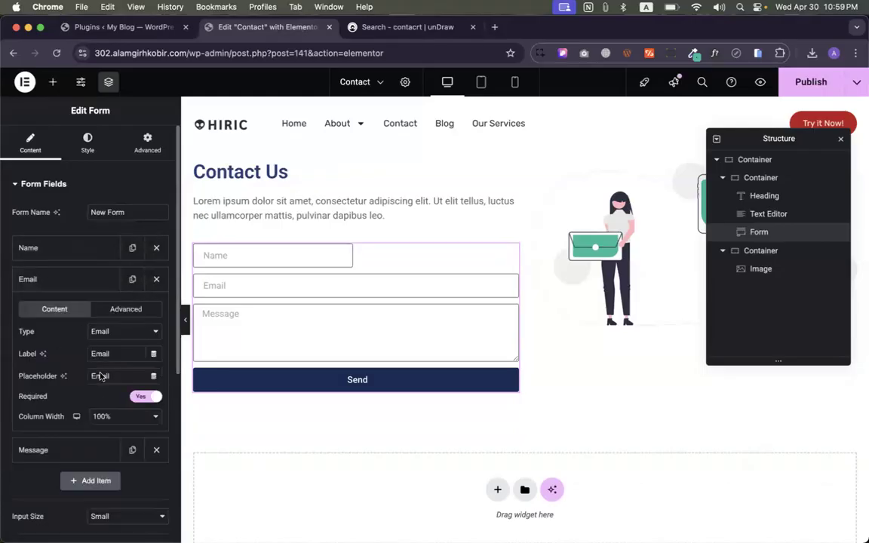
left_click(106, 416)
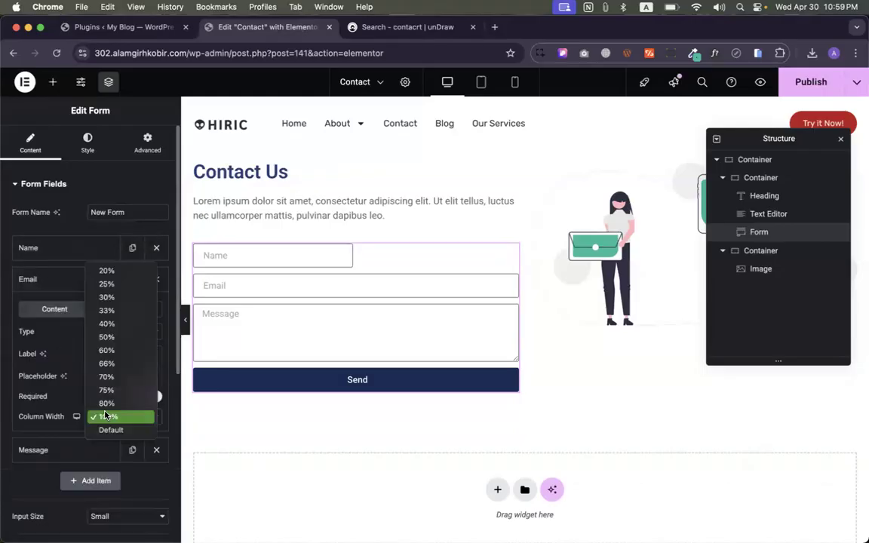
left_click(101, 339)
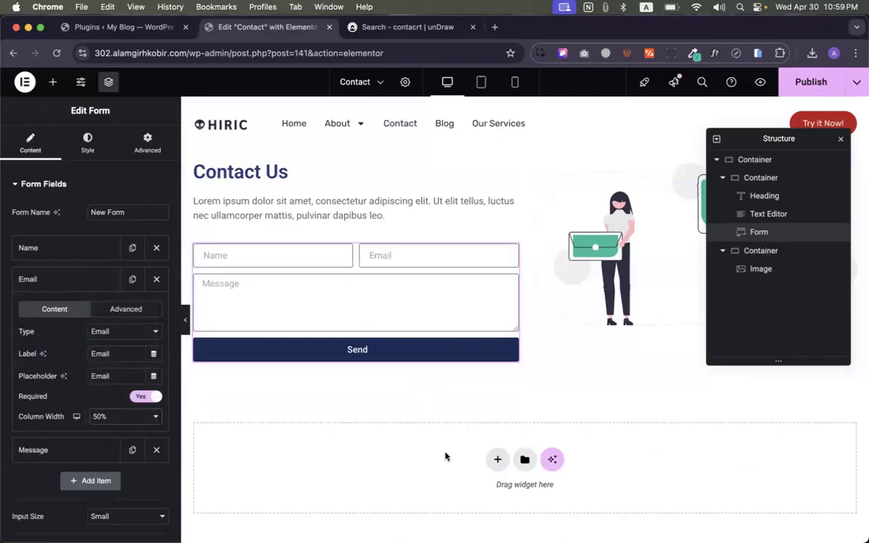
left_click(83, 281)
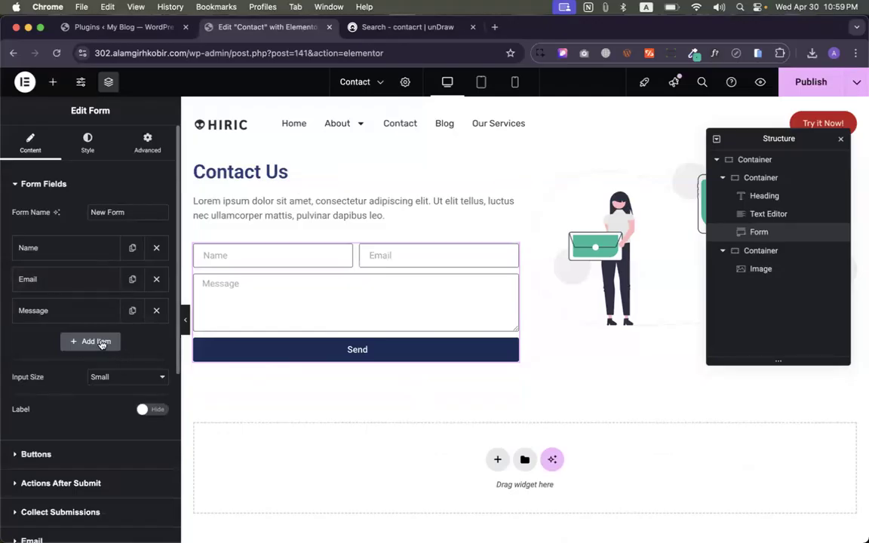
- Duplicate the Email field and relabel the copy 'Phone' with placeholder 'Phone Number'
left_click(132, 279)
left_click(87, 334)
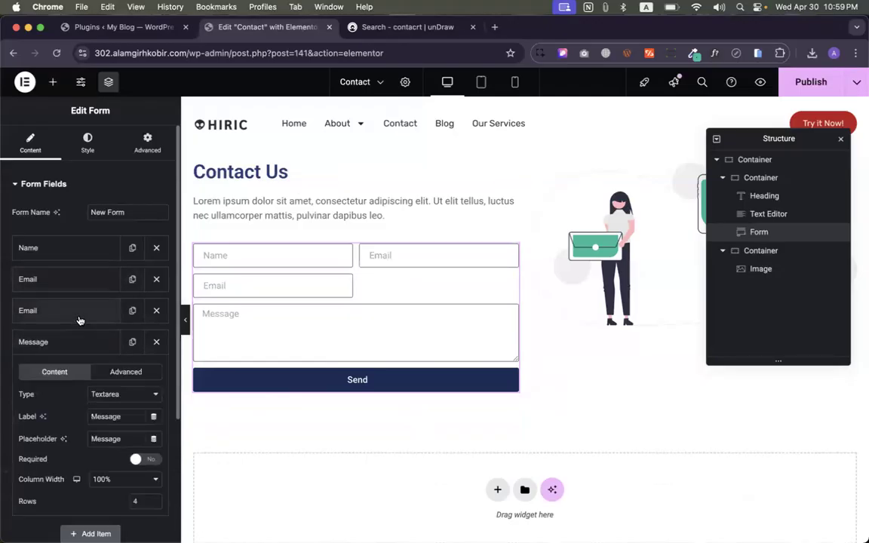
left_click(79, 318)
left_click(96, 363)
left_click(97, 363)
double_click(92, 383)
type("Phone")
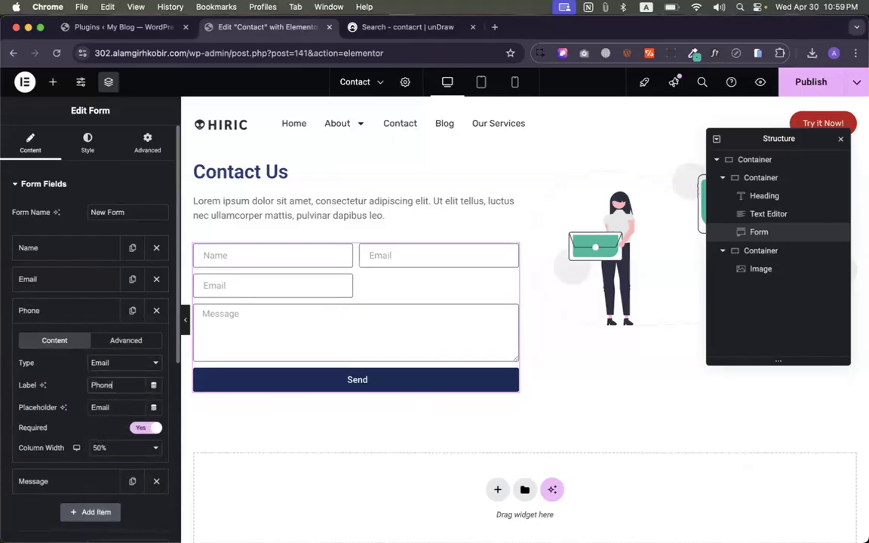
double_click(100, 407)
type("Phone Number")
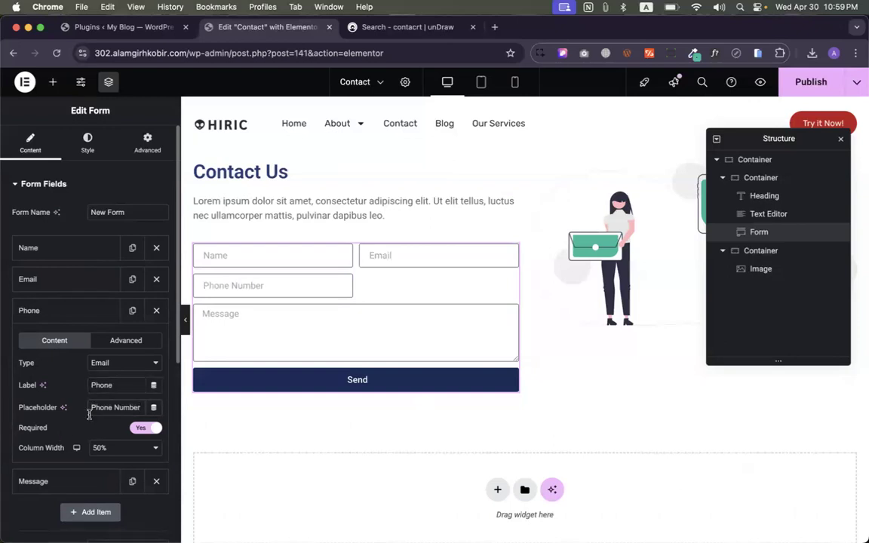
- Set the Phone, Email and Name fields to 33% column width each
left_click(97, 448)
left_click(97, 356)
left_click(64, 281)
left_click(120, 416)
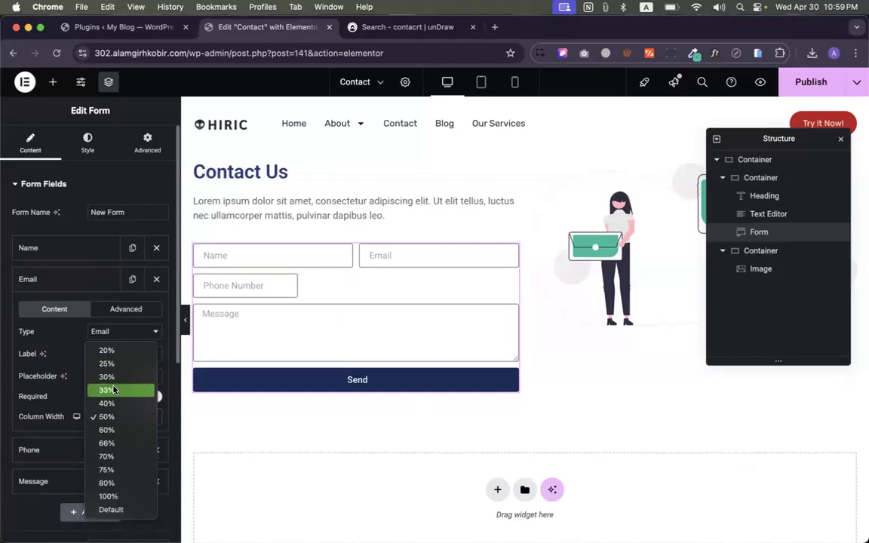
left_click(113, 390)
left_click(86, 249)
left_click(121, 385)
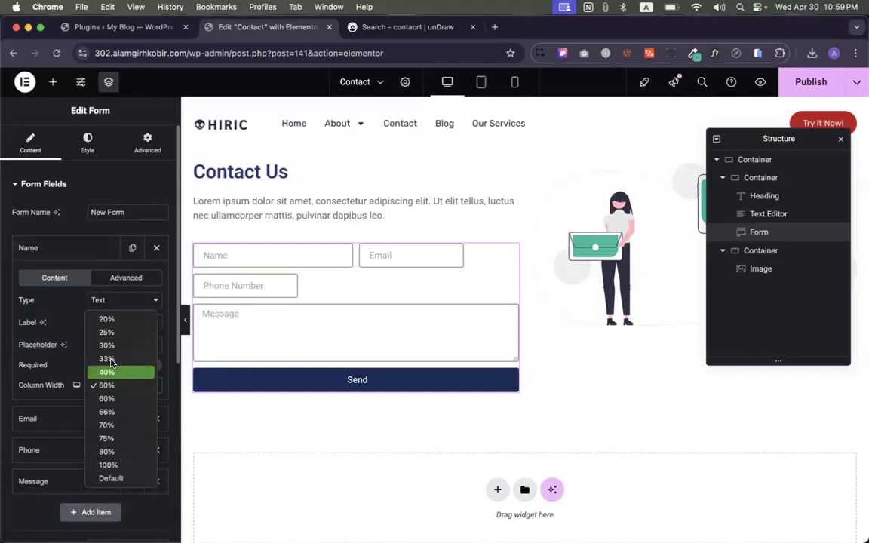
left_click(108, 359)
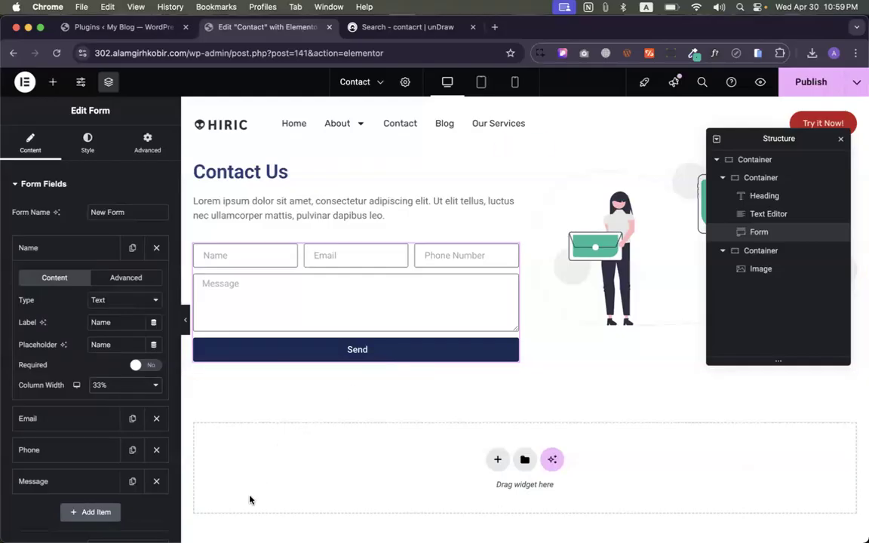
- Preview the page and fill Name, Email and Phone with test values, phone 12133
left_click(182, 324)
left_click(164, 257)
type("asff")
left_click(247, 250)
type("afdsgfd")
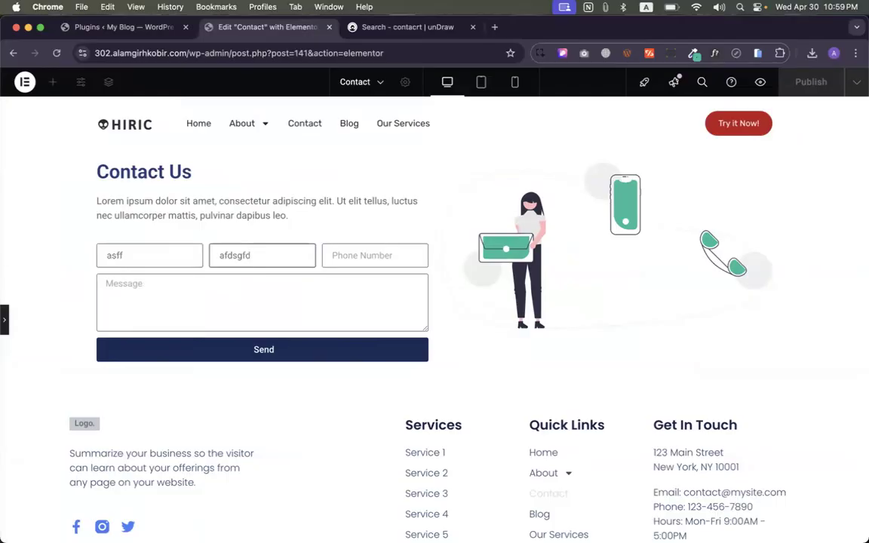
left_click(376, 258)
type("12133")
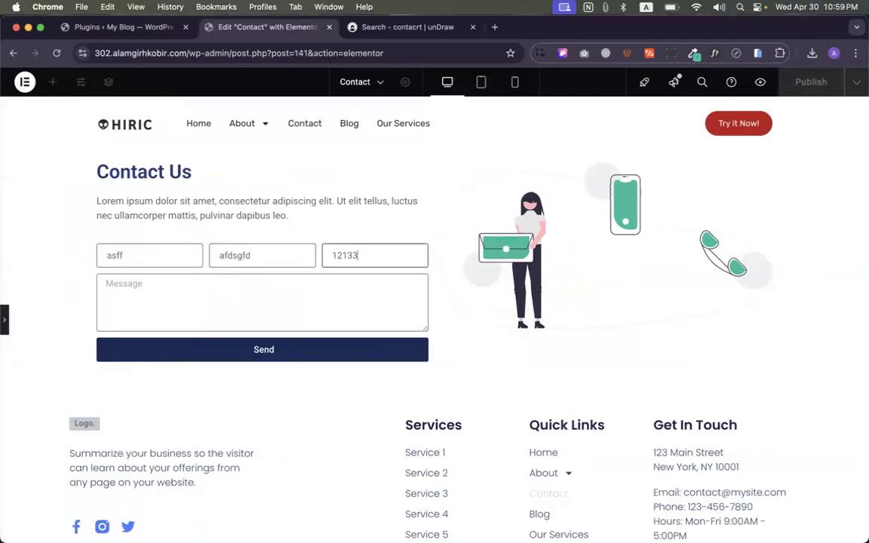
left_click(294, 351)
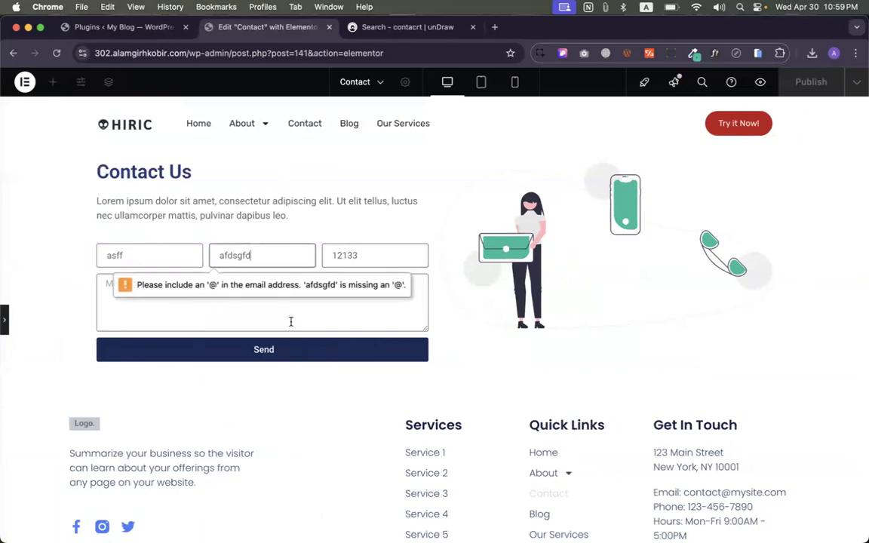
left_click(226, 260)
type("@kmnmd.com")
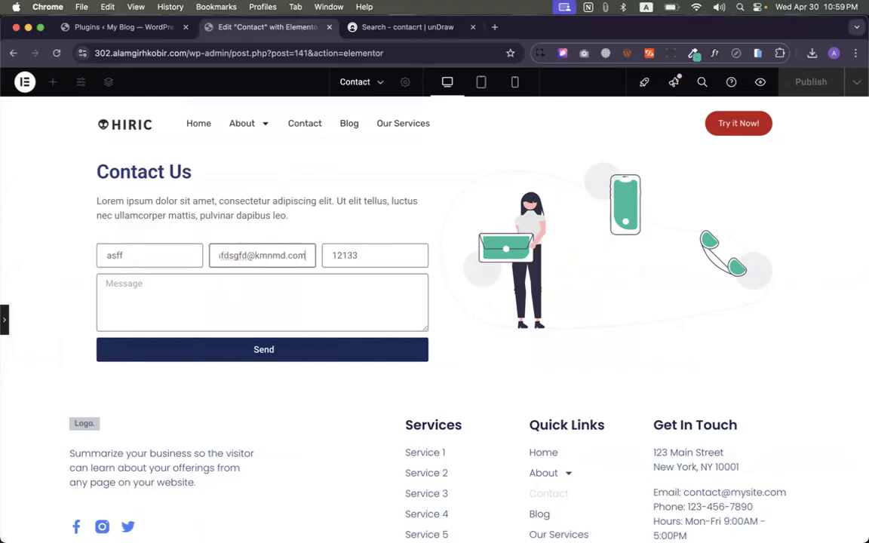
left_click(281, 350)
left_click_drag(334, 255, 367, 261)
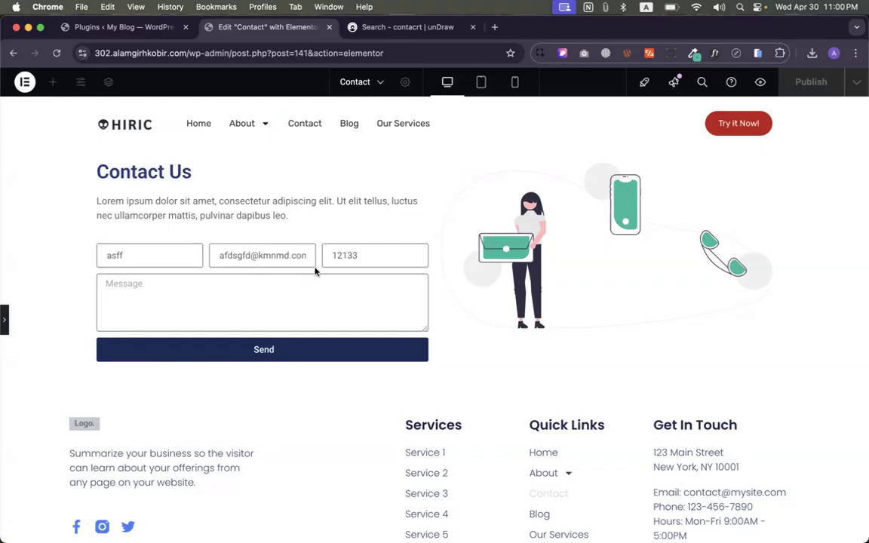
- Show the panel again and change the Phone field's type to Tel
left_click(4, 320)
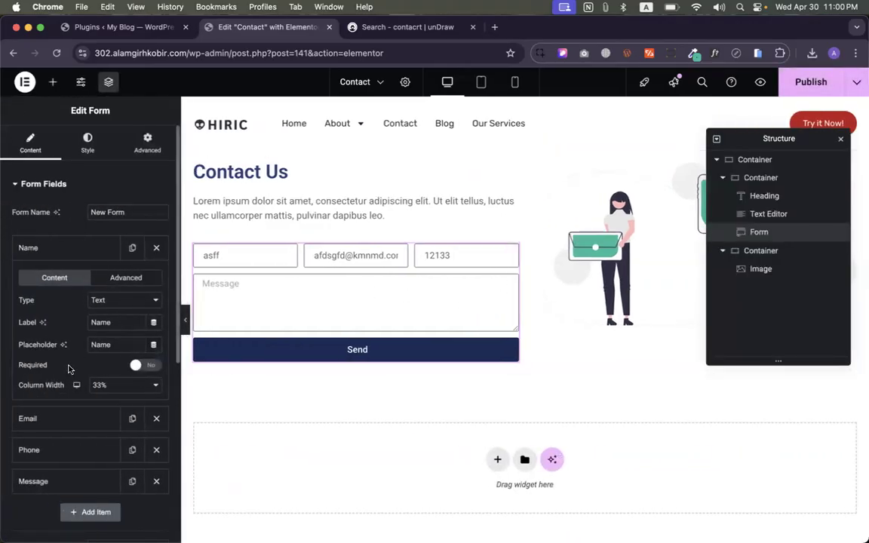
scroll(118, 271, "down", 1)
left_click(111, 298)
left_click(51, 303)
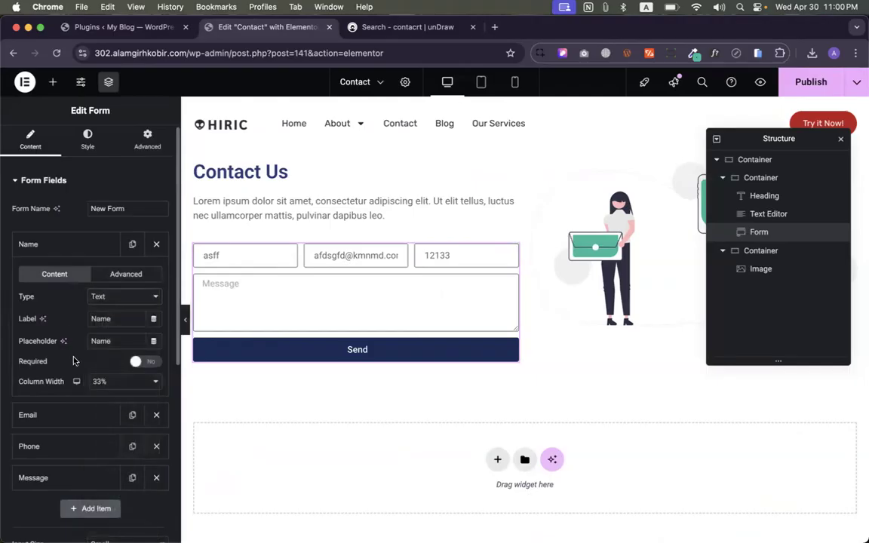
scroll(74, 361, "down", 1)
left_click(45, 418)
left_click(149, 319)
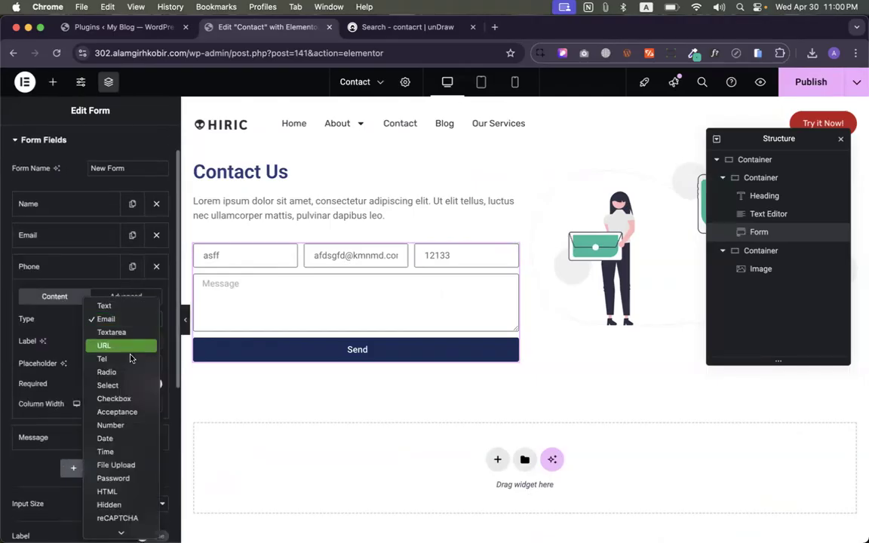
scroll(119, 404, "down", 1)
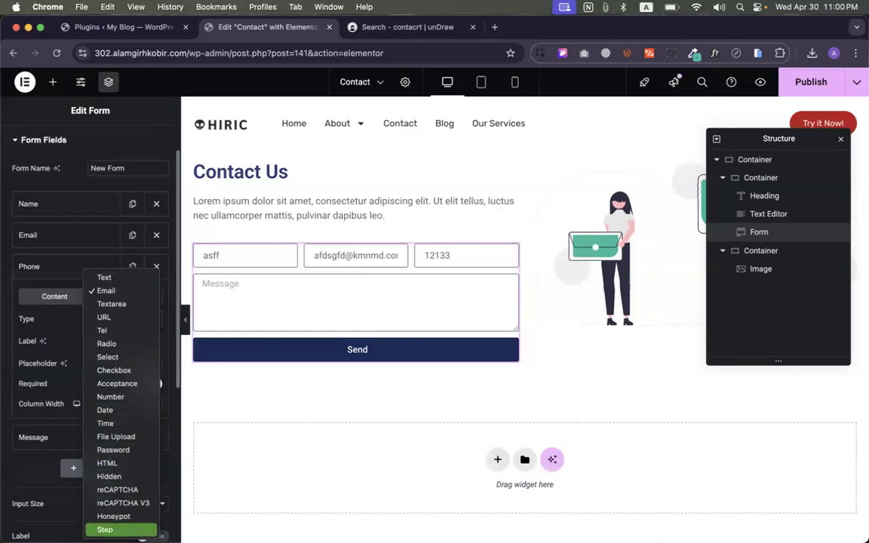
left_click(103, 332)
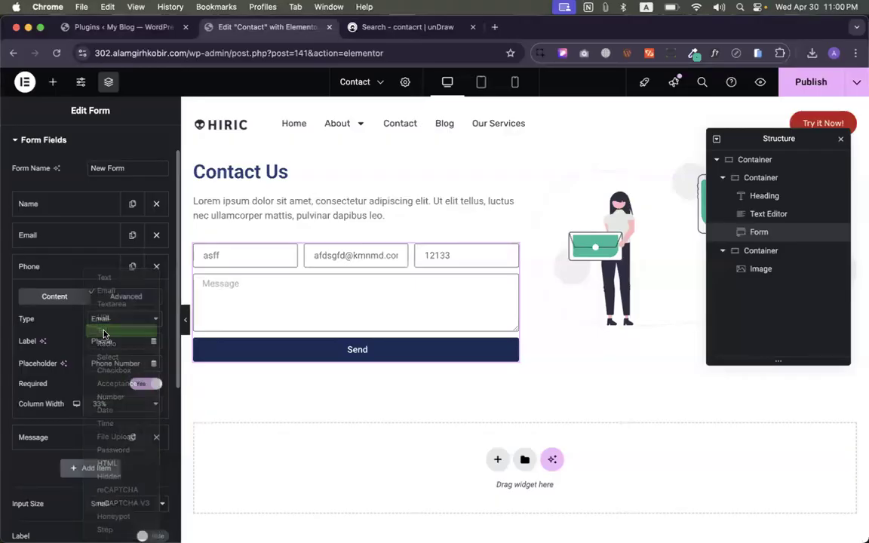
- Enter test text in Phone, correct the email entry, and submit to test validation
left_click(453, 258)
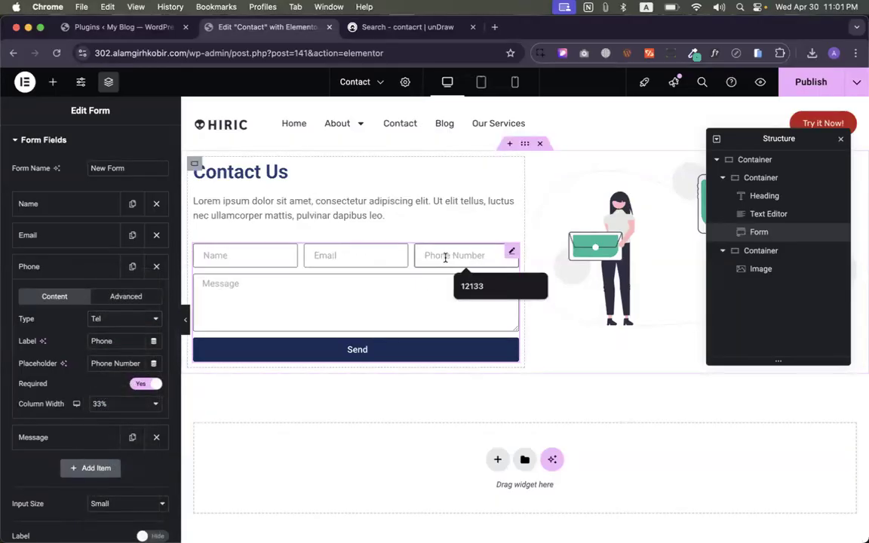
type("fdgxfchvh")
left_click(359, 352)
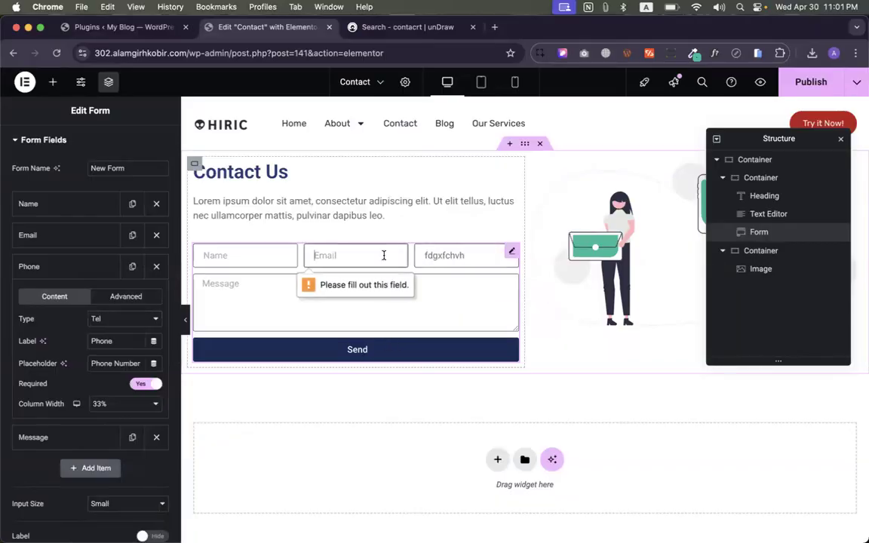
type("gvhjk")
key("Return")
type("#@")
key("Return")
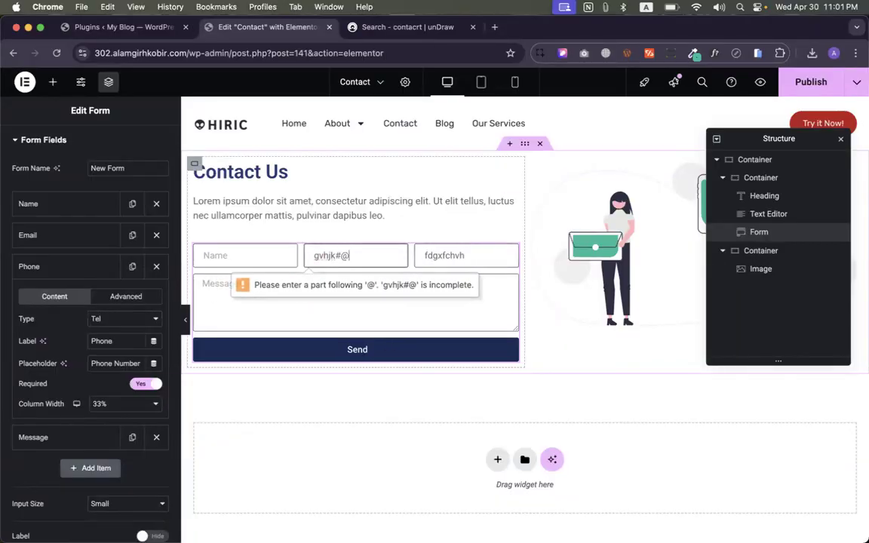
key("BackSpace")
key("BackSpace")
key("BackSpace")
key("Return")
type("@")
key("Return")
type("df")
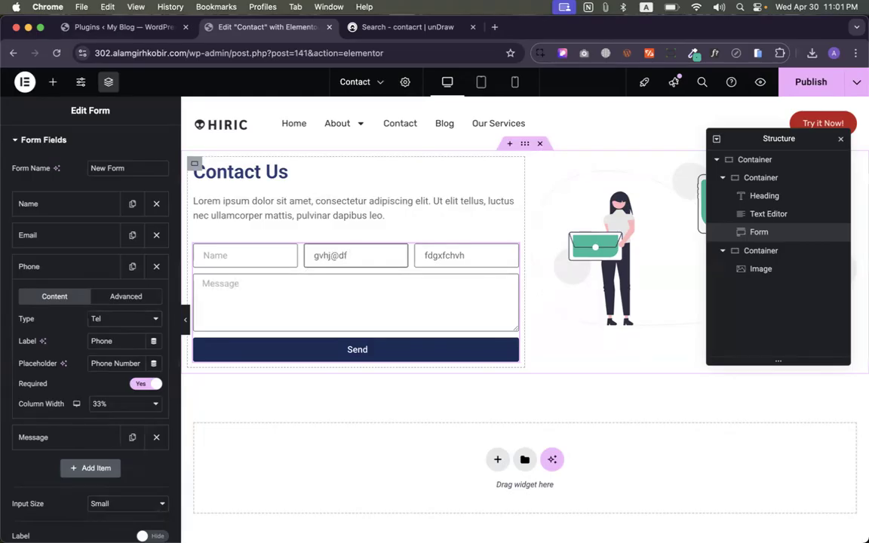
type(".no")
left_click(370, 349)
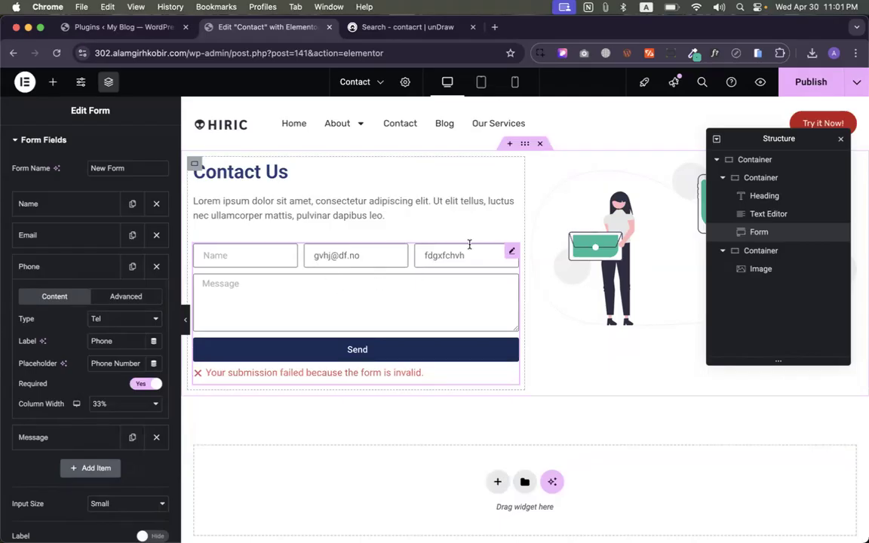
- Clear the test value from the Phone Number field in the preview
double_click(442, 254)
key("BackSpace")
left_click(397, 328)
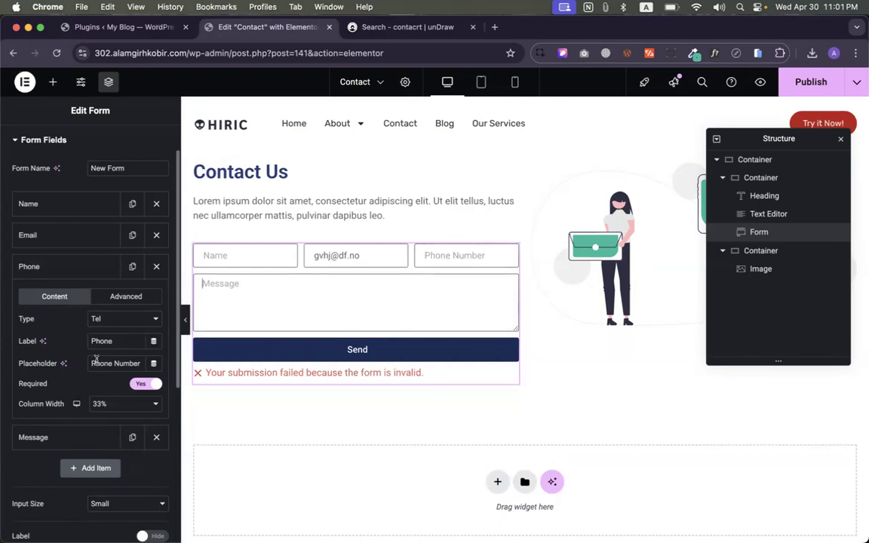
left_click(113, 404)
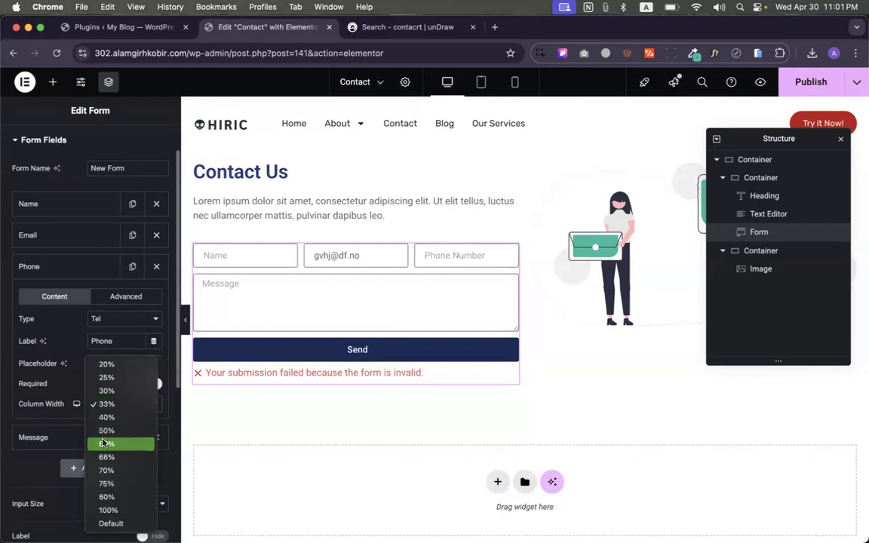
- Set Email and Phone to 50% column width and Name to 100%
left_click(107, 510)
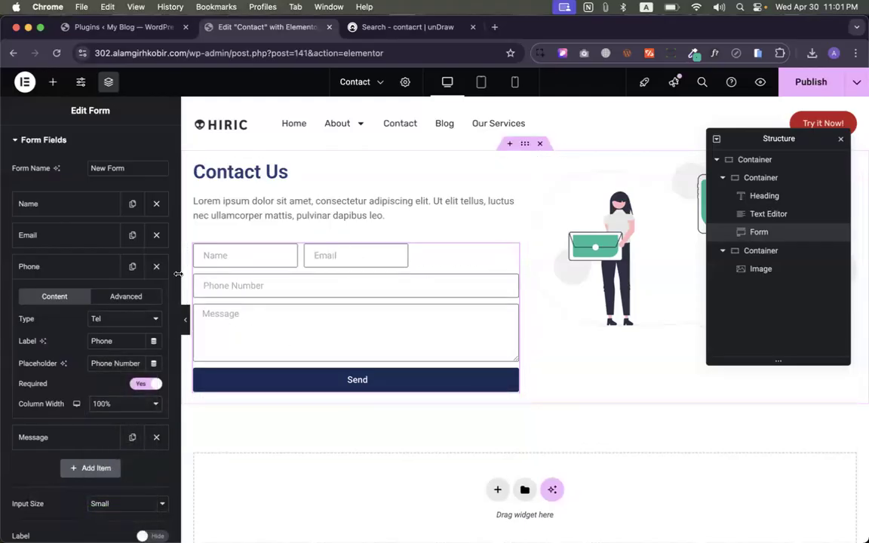
left_click(63, 235)
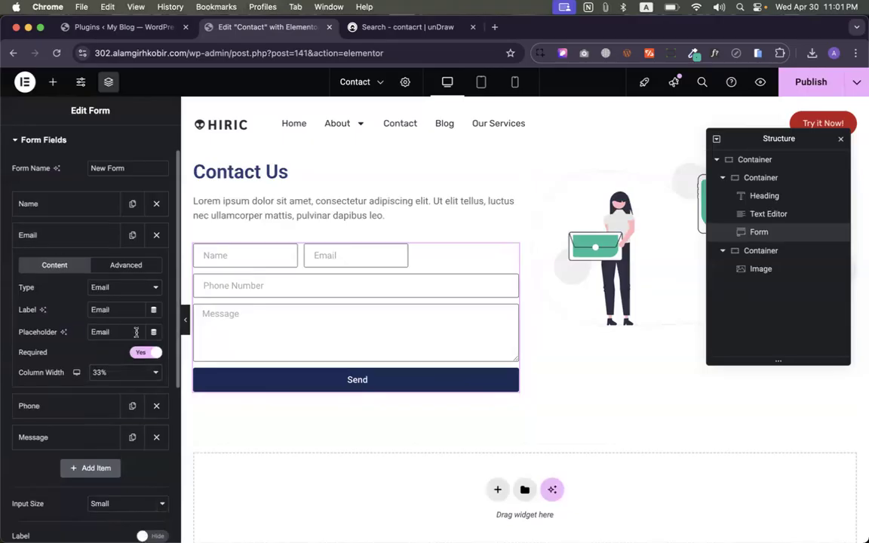
left_click(104, 372)
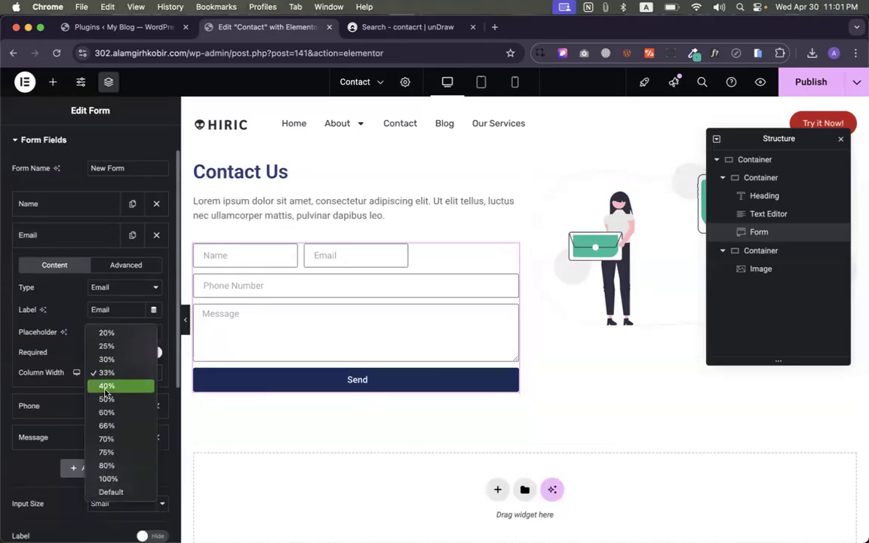
left_click(105, 399)
left_click(89, 403)
left_click(119, 405)
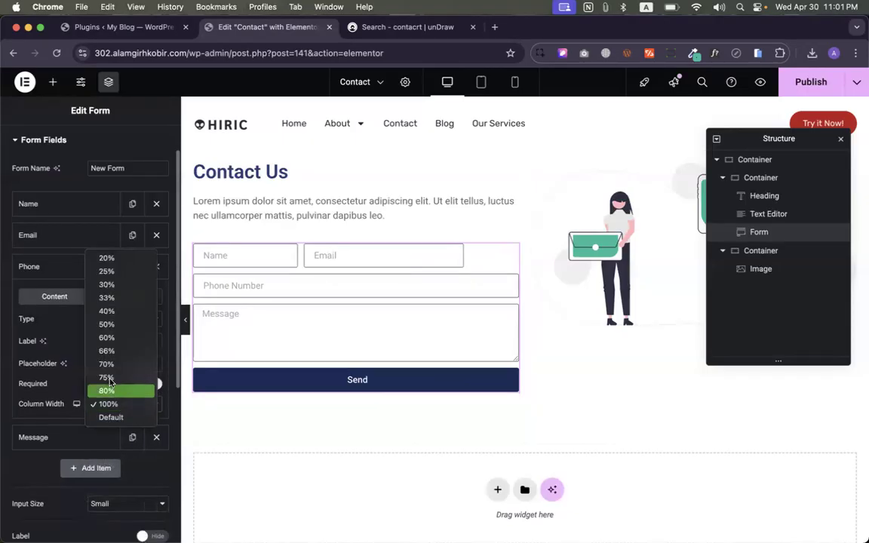
left_click(106, 325)
left_click(71, 207)
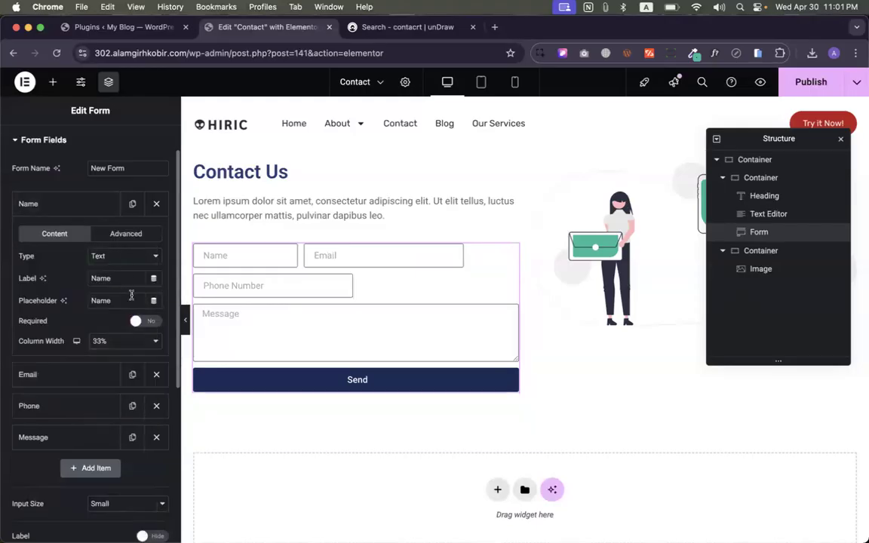
left_click(120, 342)
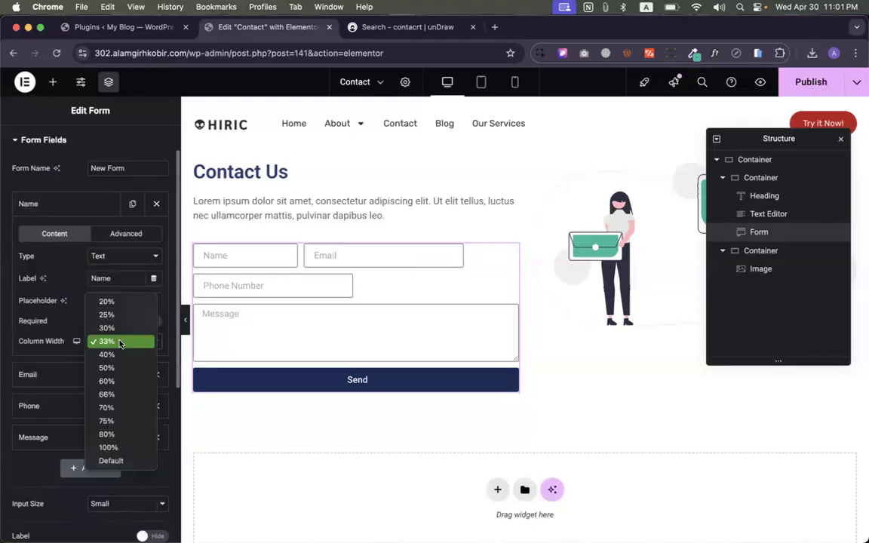
left_click(106, 448)
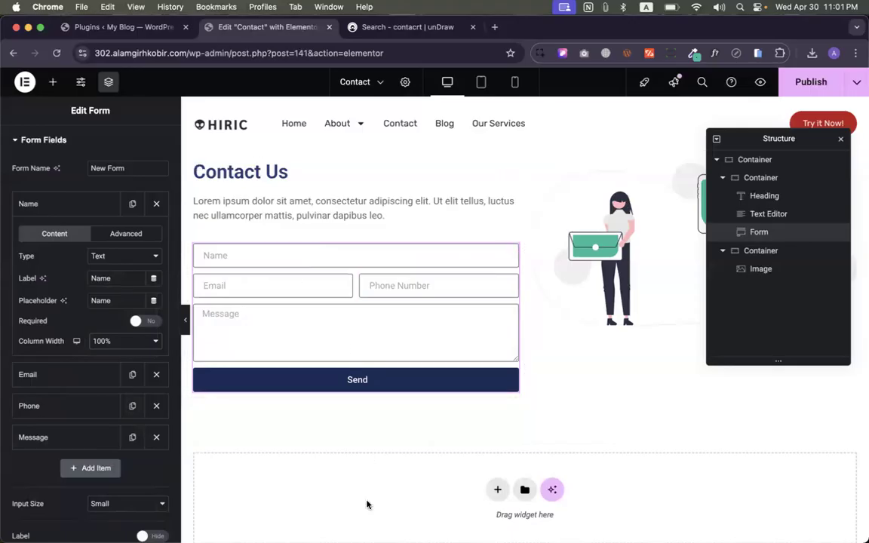
- Add a new form field and set its type to Radio
left_click(52, 208)
left_click(90, 329)
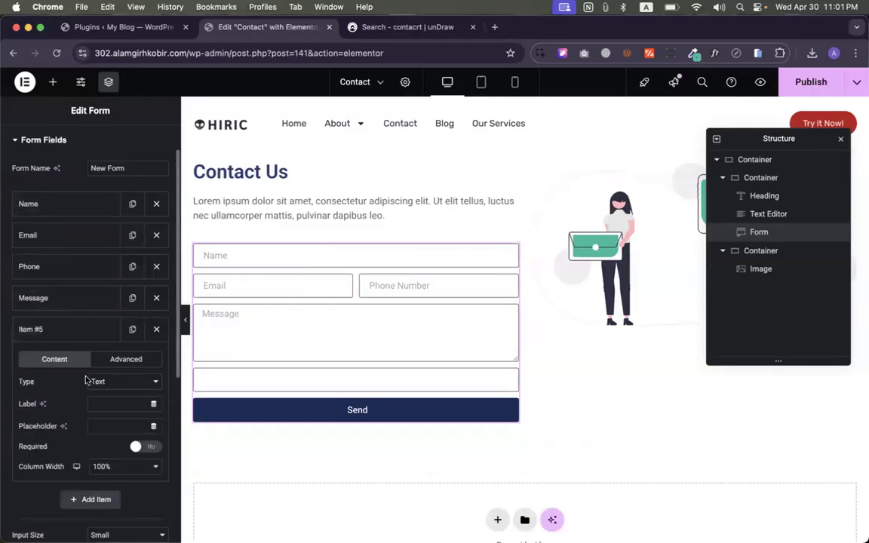
left_click(110, 381)
left_click(110, 409)
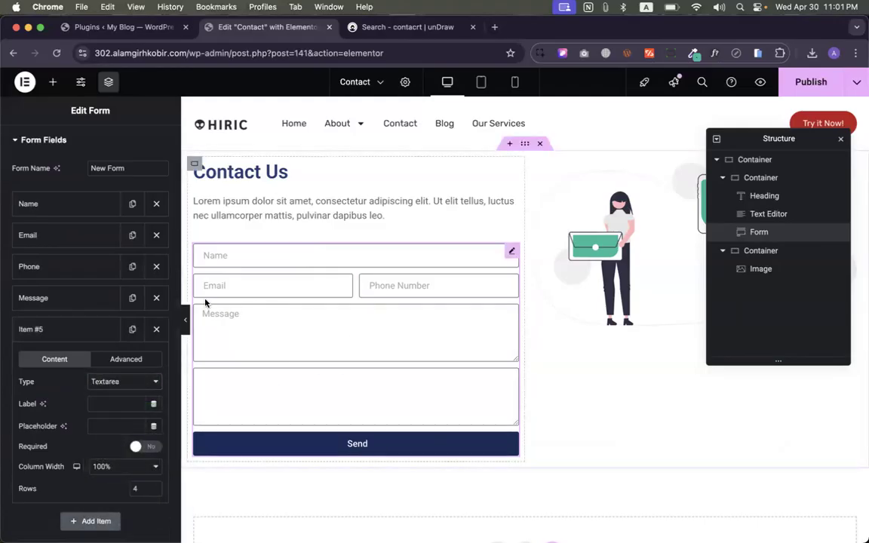
left_click(115, 383)
left_click(111, 395)
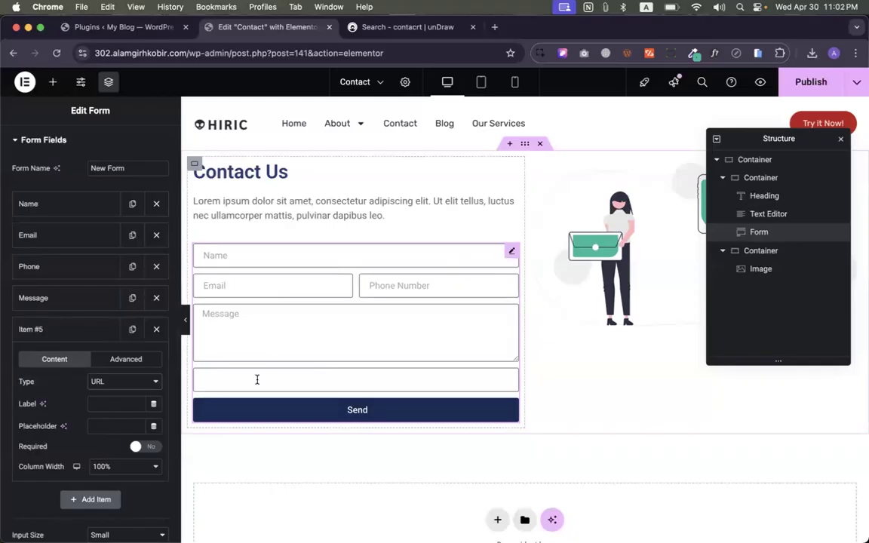
left_click(145, 382)
left_click(119, 402)
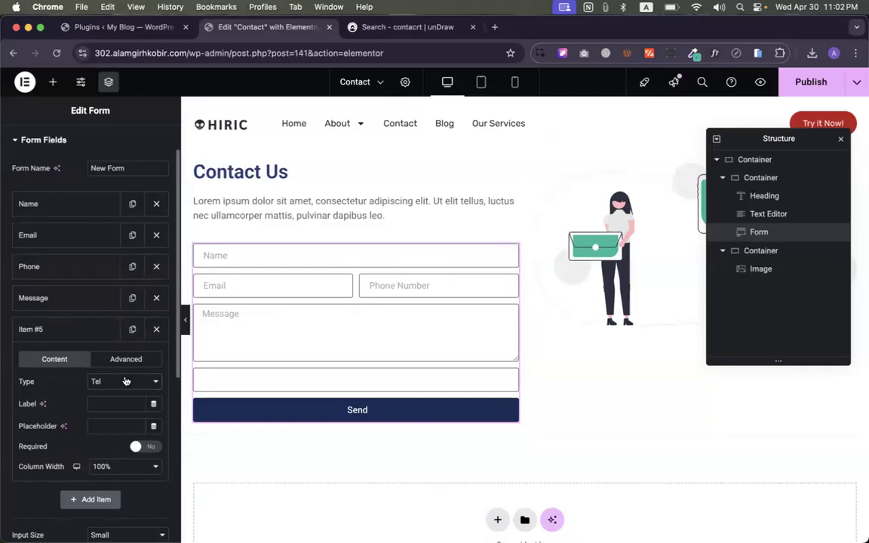
left_click(125, 381)
left_click(106, 394)
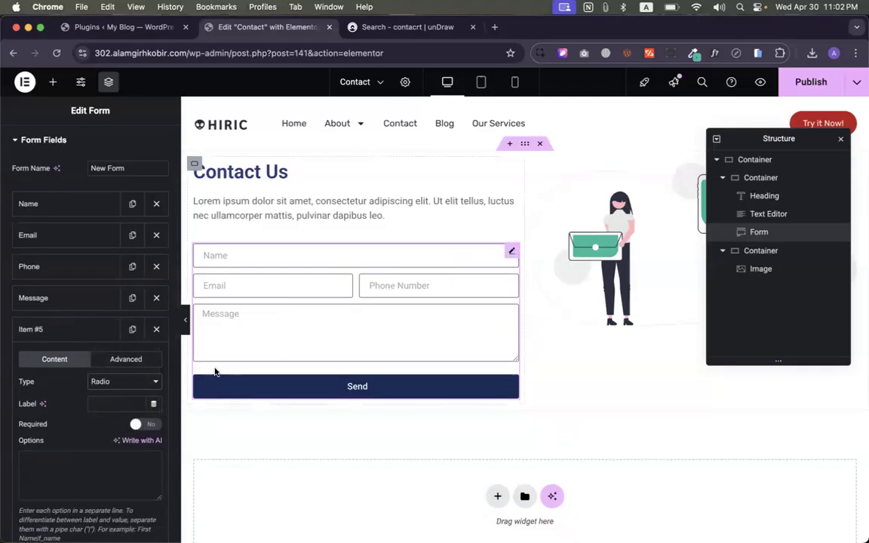
- Label the radio field 'Select F S' and enter options C, F, B and O on separate lines
left_click(96, 404)
type("Select F S")
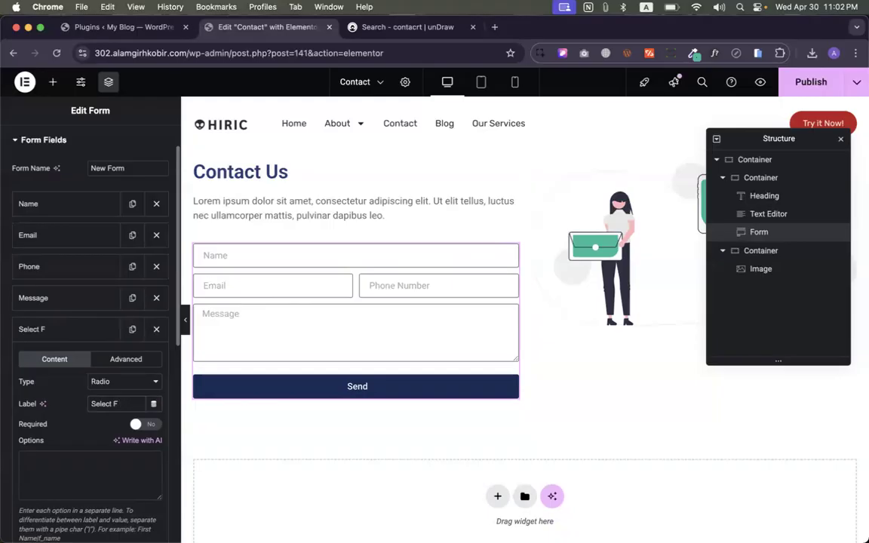
left_click(64, 458)
type("C")
key("Return")
type("F")
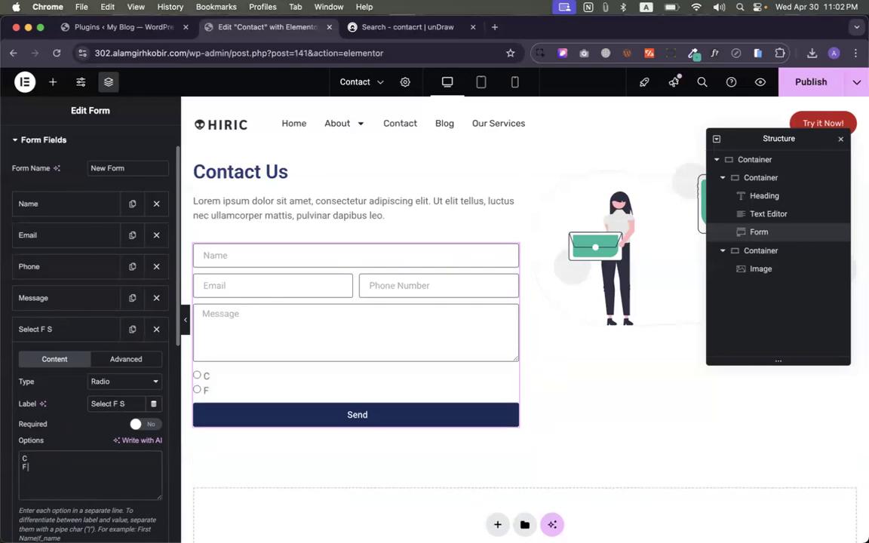
key("Return")
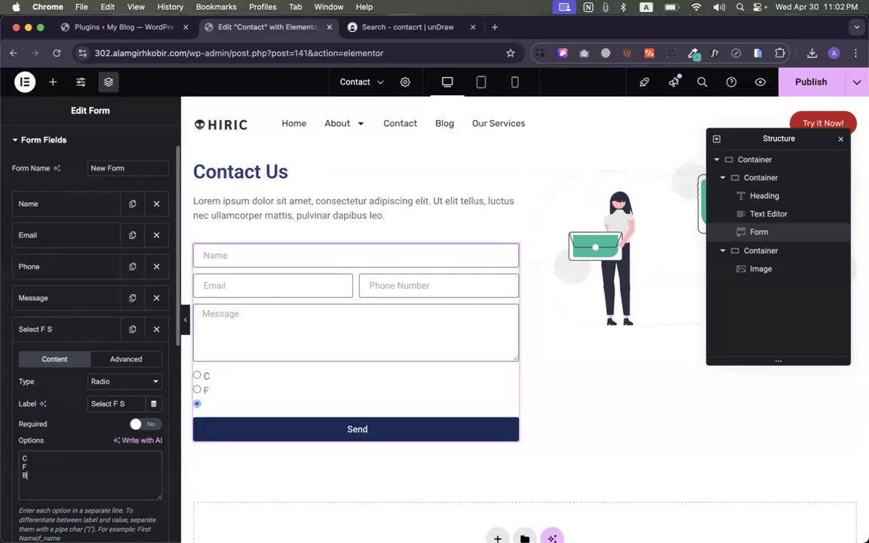
type("B")
key("Return")
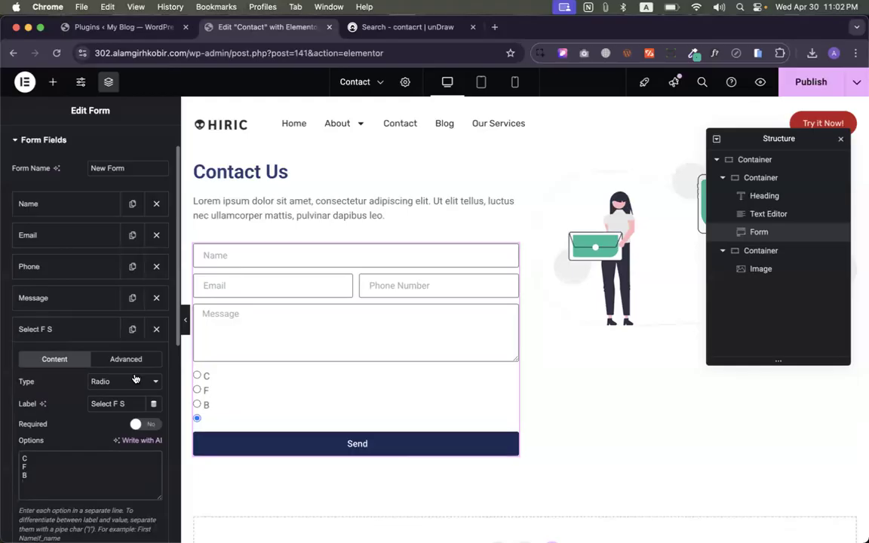
type("O")
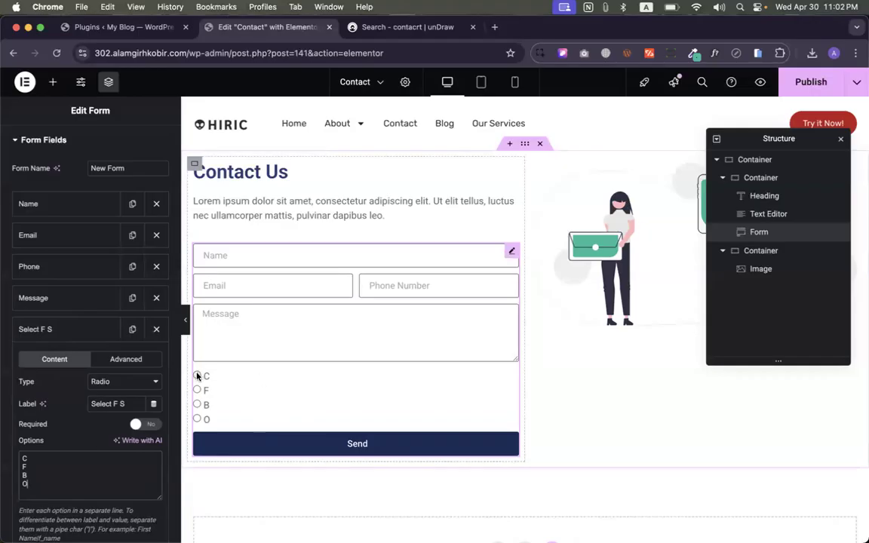
- Test the radio group by selecting options B, F and C in the preview
left_click(197, 404)
left_click(197, 390)
left_click(197, 375)
scroll(102, 415, "down", 1)
scroll(102, 415, "down", 2)
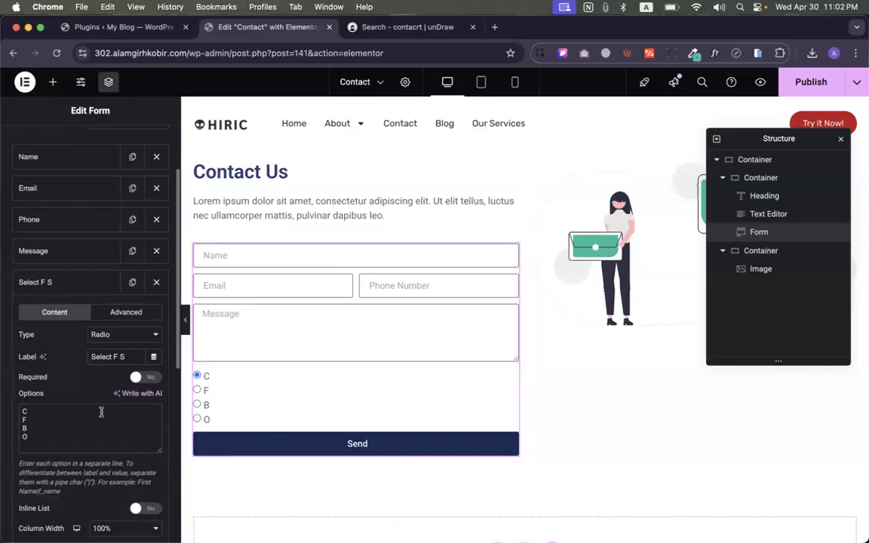
scroll(120, 393, "down", 3)
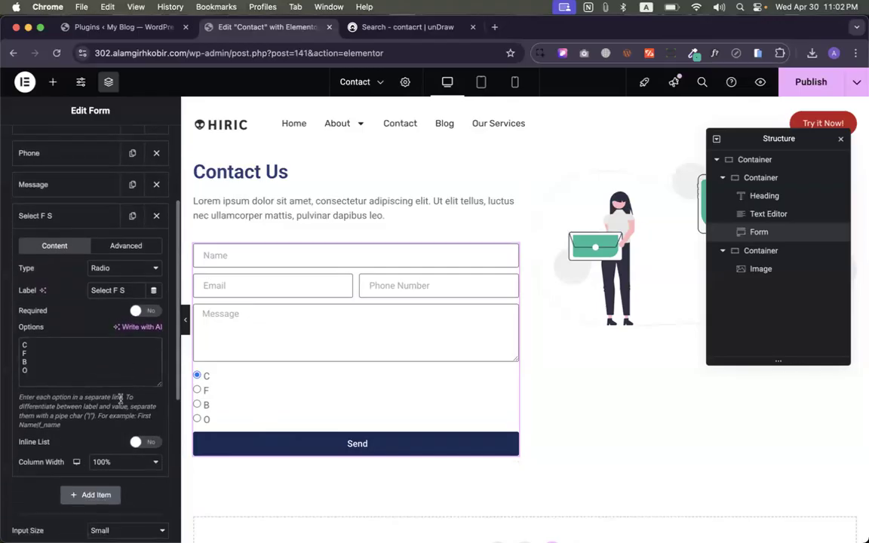
scroll(113, 408, "up", 3)
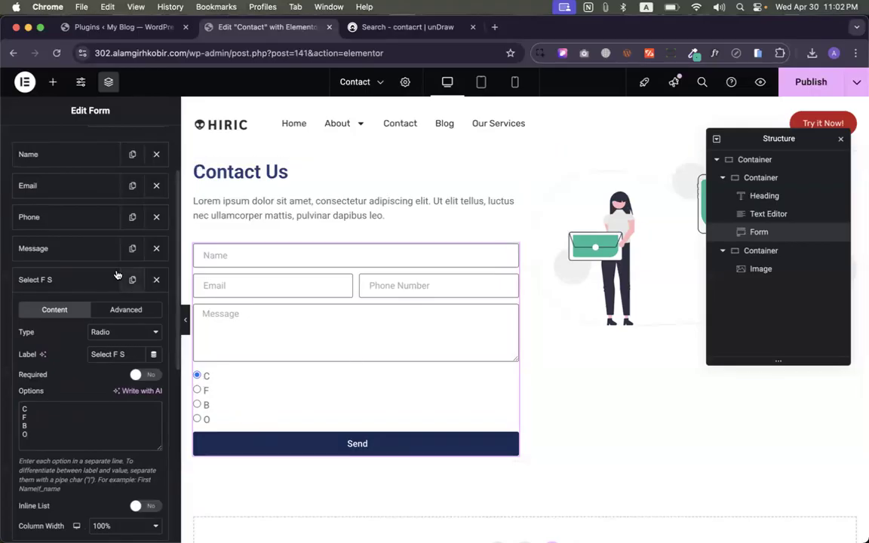
- Add a Checkbox field with the option 'Agree with Our T&C'
left_click(76, 282)
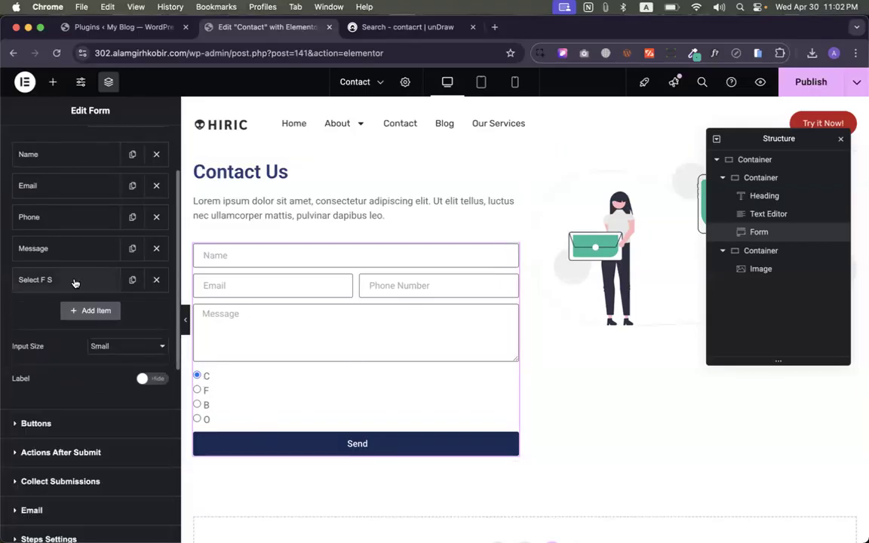
left_click(89, 307)
left_click(121, 366)
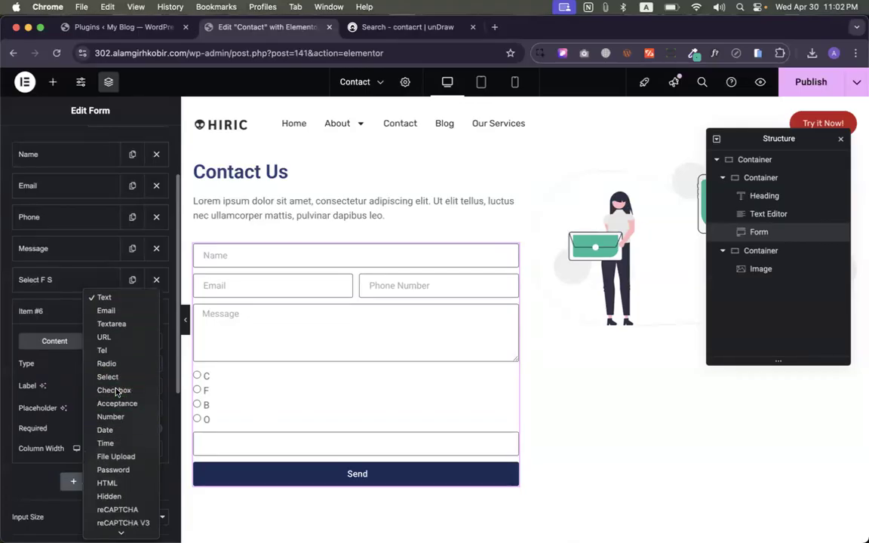
left_click(117, 390)
left_click(69, 421)
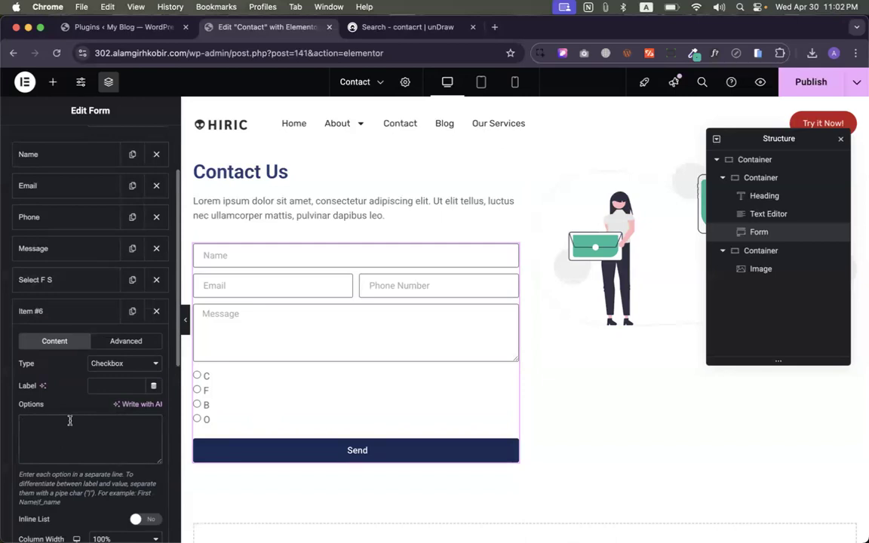
type("Agree with a")
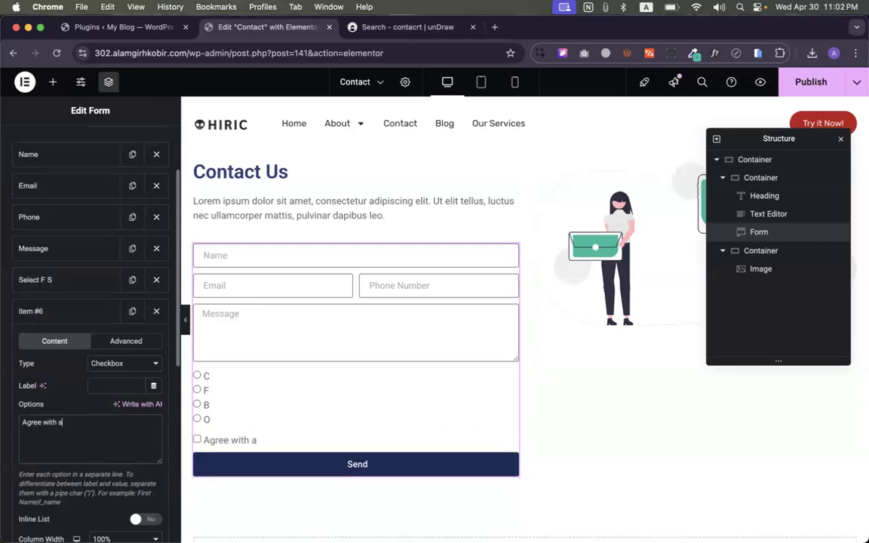
key("BackSpace")
type("Our T&C")
- Tick and untick the T&C checkbox in the preview to test it
left_click(197, 438)
left_click(197, 438)
scroll(140, 478, "down", 3)
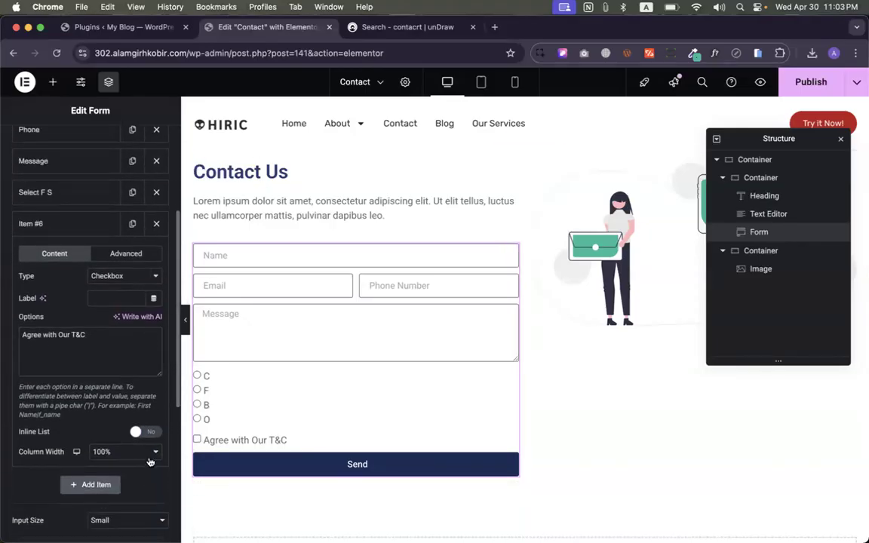
scroll(128, 325, "up", 3)
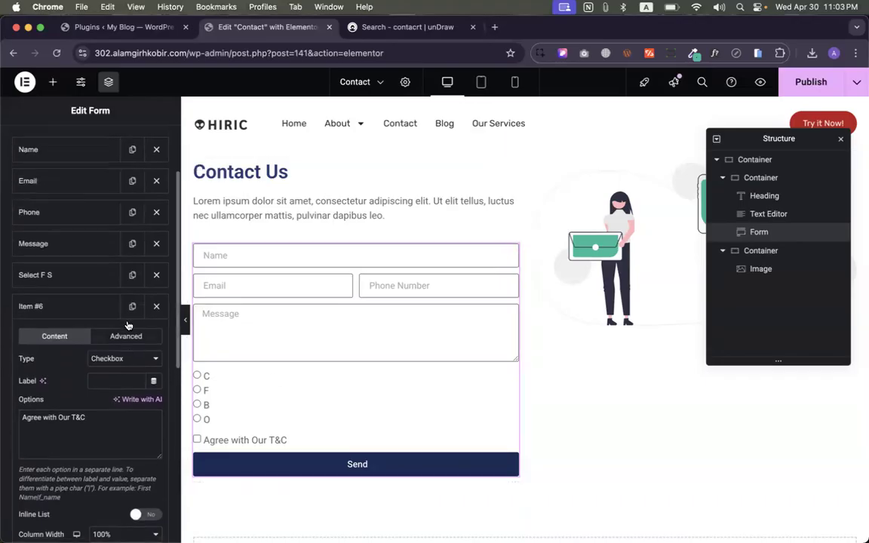
scroll(128, 324, "up", 1)
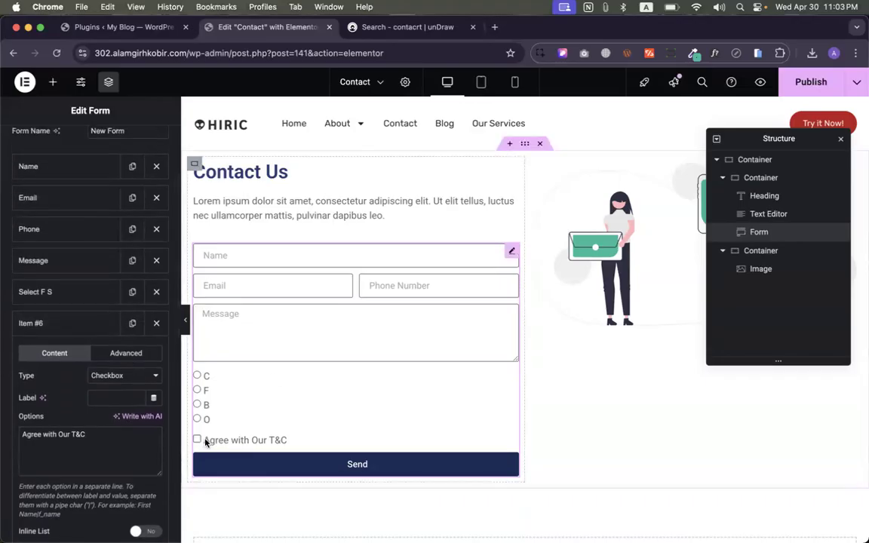
- Copy the option text 'Agree with Our T&C' into the checkbox field's Label
left_click(54, 316)
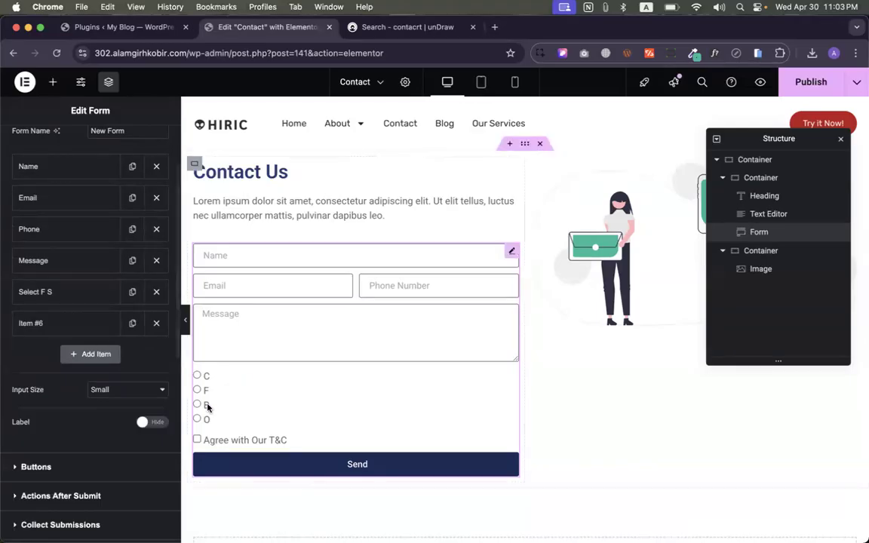
left_click(59, 331)
double_click(32, 434)
key("super+a")
key("super+c")
left_click(94, 398)
key("super+v")
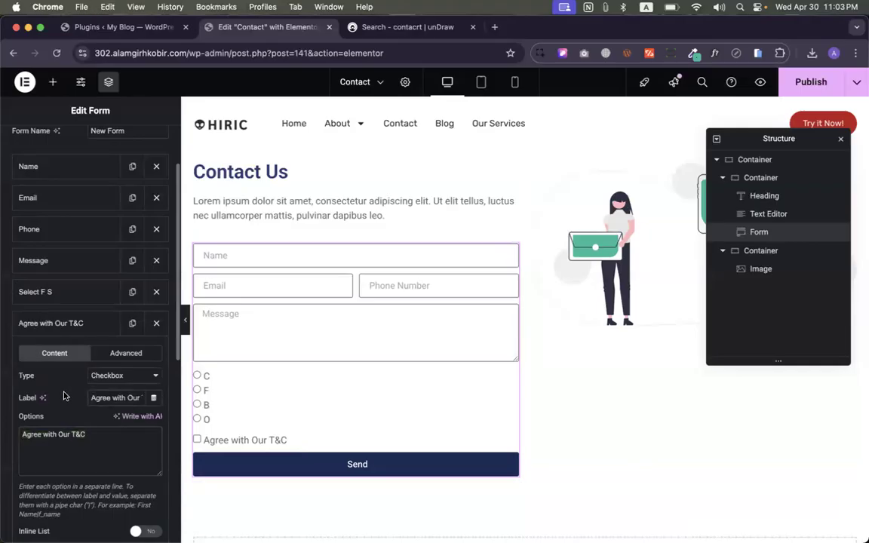
left_click(77, 323)
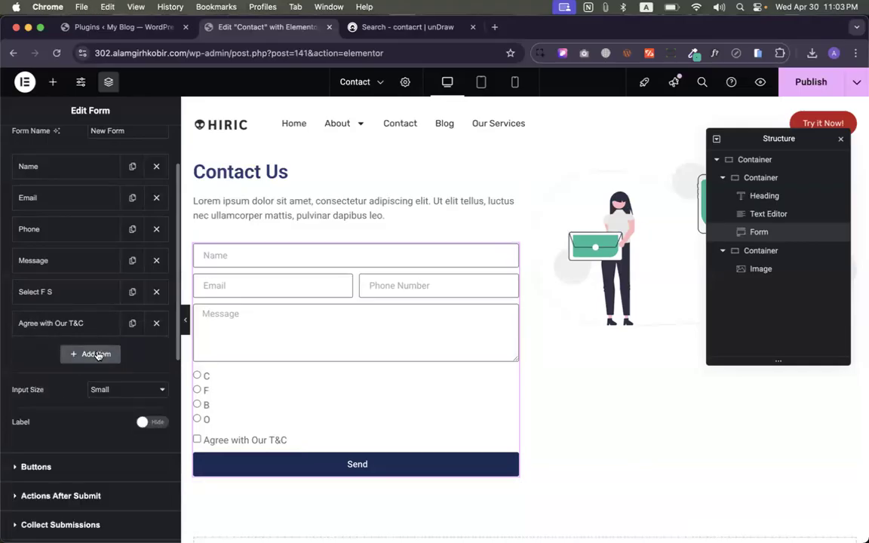
left_click(94, 353)
- Add a Select field labelled 'Your Country' with options B, U, C and S
left_click(98, 406)
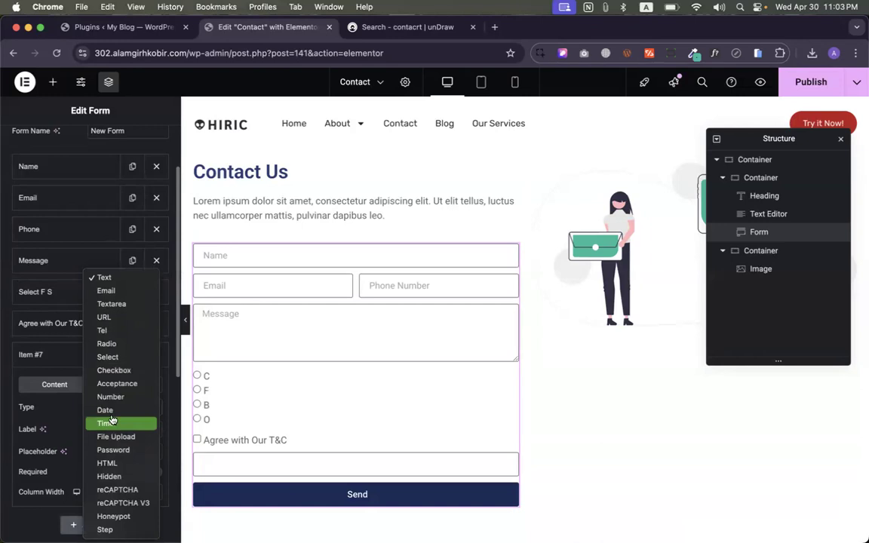
left_click(114, 363)
scroll(101, 392, "down", 3)
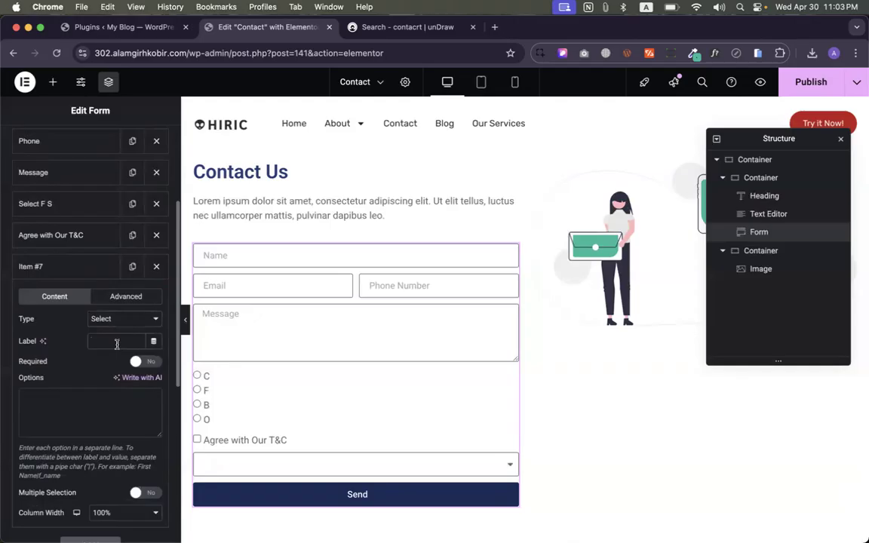
type("Your CO")
key("BackSpace")
key("BackSpace")
key("BackSpace")
type("ountry")
left_click(71, 398)
type("B")
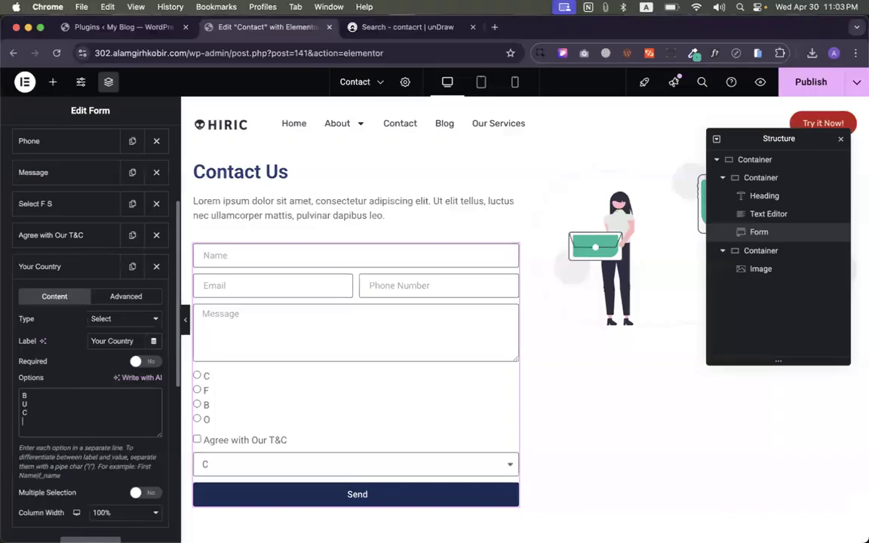
type(" U C")
key("Return")
type("S")
- Test the country dropdown by picking B then U, then publish the page
left_click(214, 465)
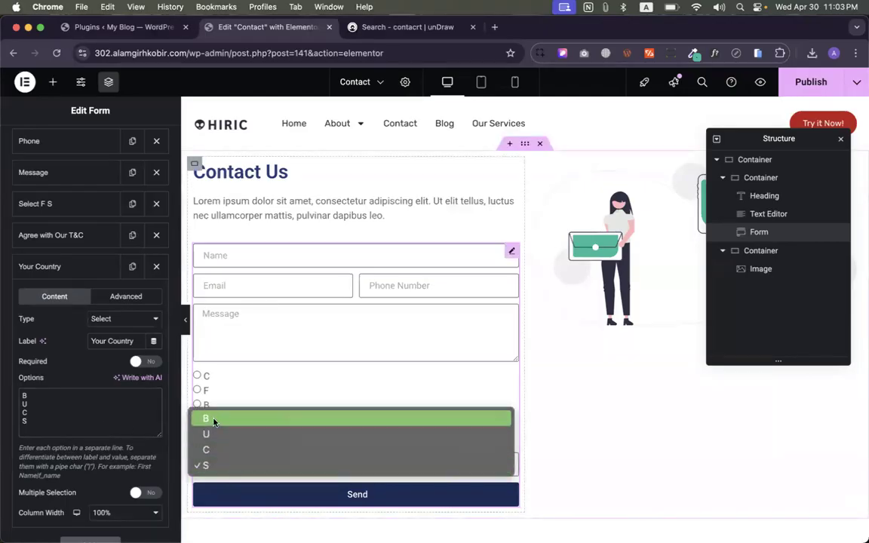
left_click(214, 421)
left_click(213, 461)
left_click(213, 481)
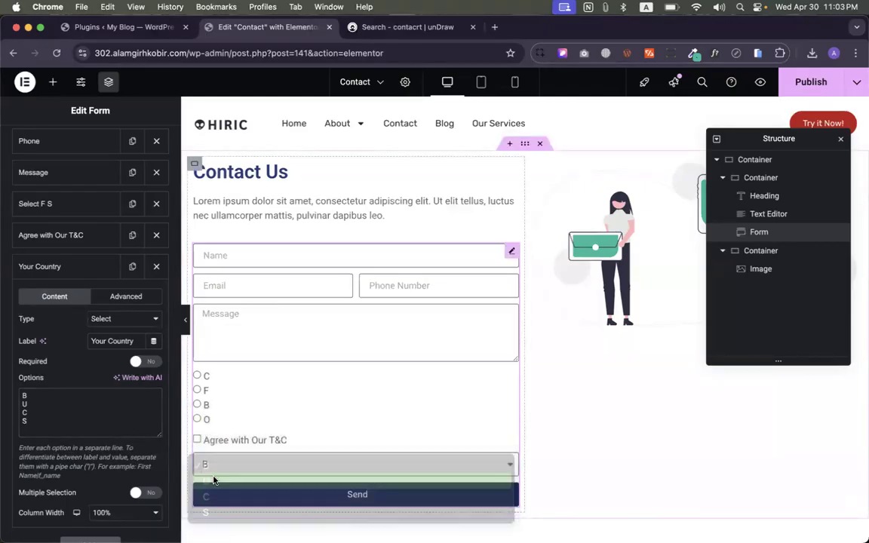
left_click(812, 52)
left_click(816, 57)
left_click(815, 81)
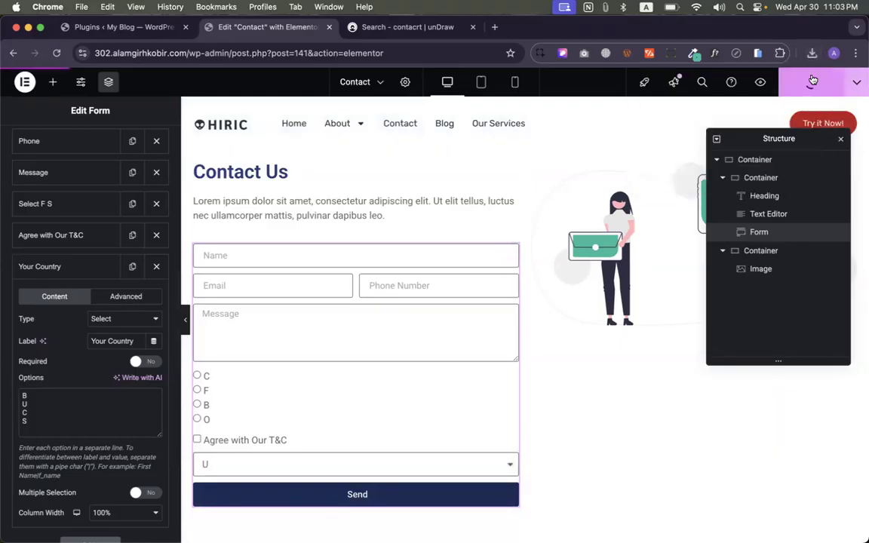
- Preview the live Contact page and test the F/O radios, T&C checkbox and country dropdown
left_click(761, 83)
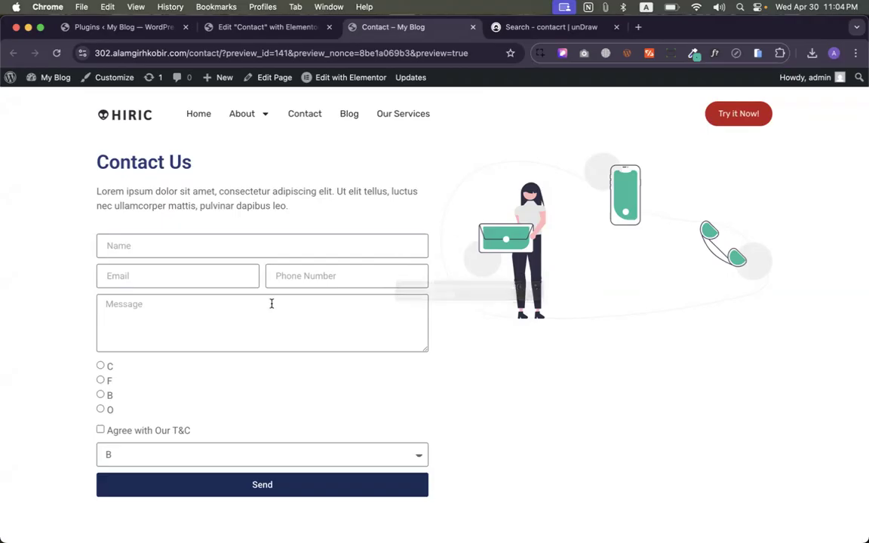
left_click(101, 380)
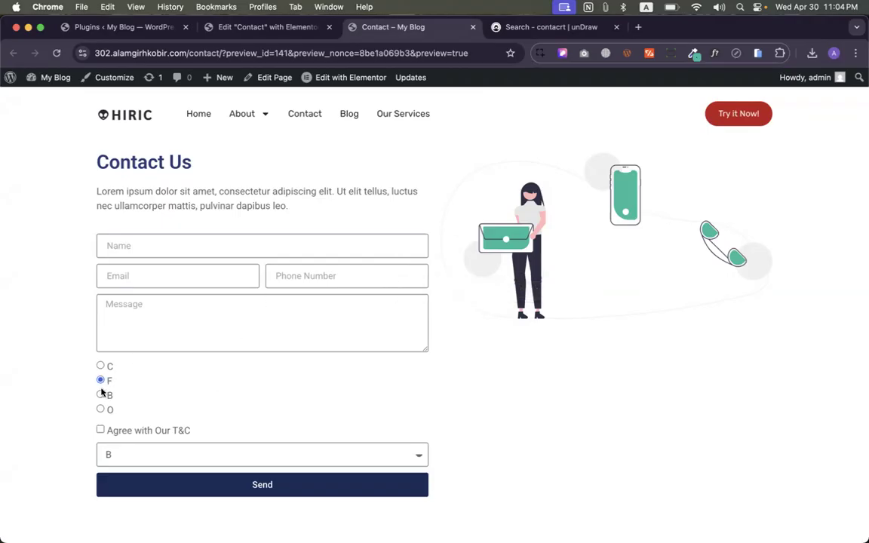
left_click(100, 409)
left_click(100, 429)
left_click(122, 456)
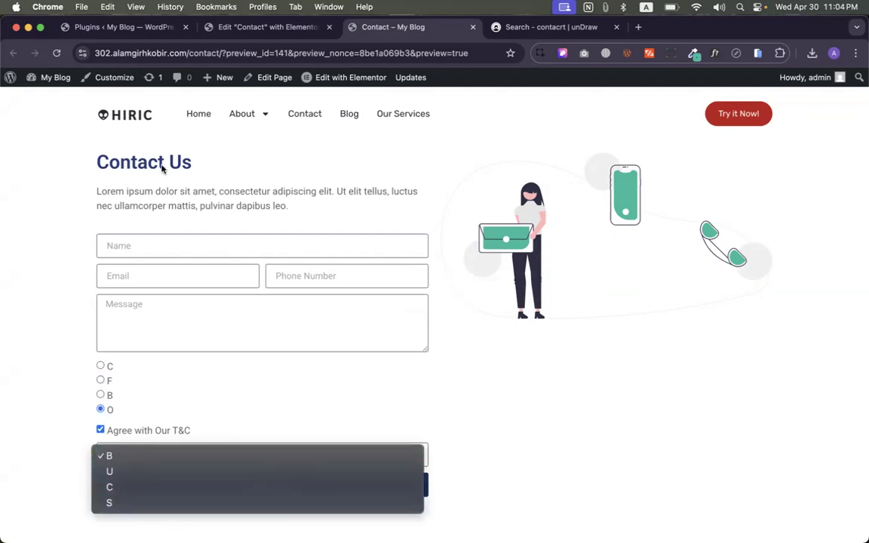
left_click(241, 28)
- Move between the open browser tabs and end back in the Elementor editor
left_click(142, 26)
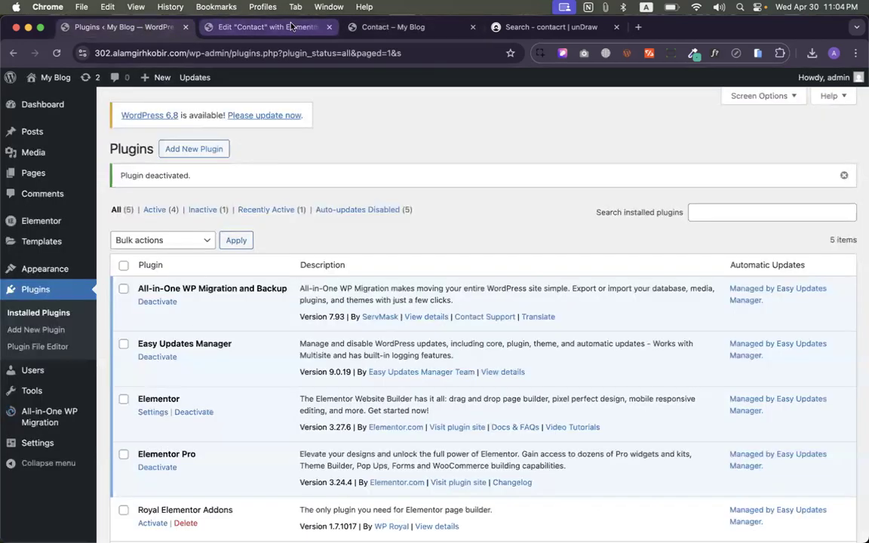
left_click(264, 27)
left_click(392, 27)
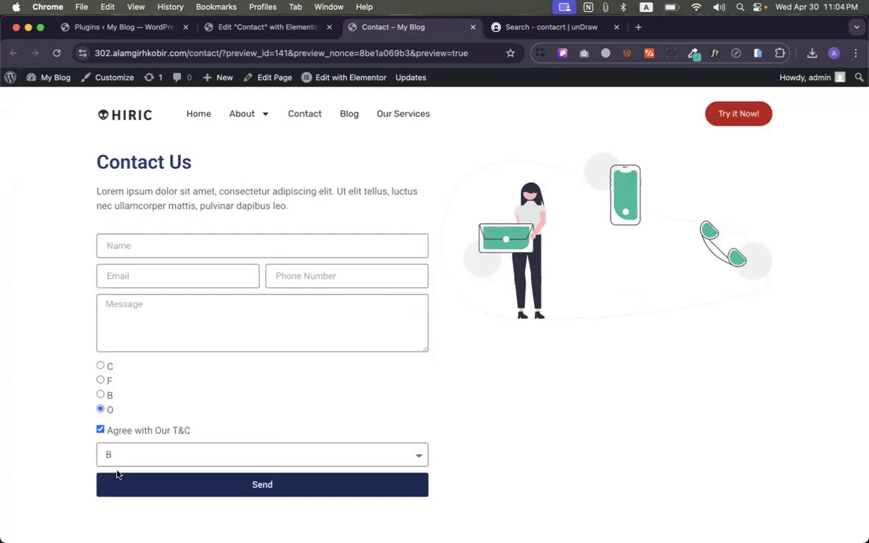
left_click(287, 28)
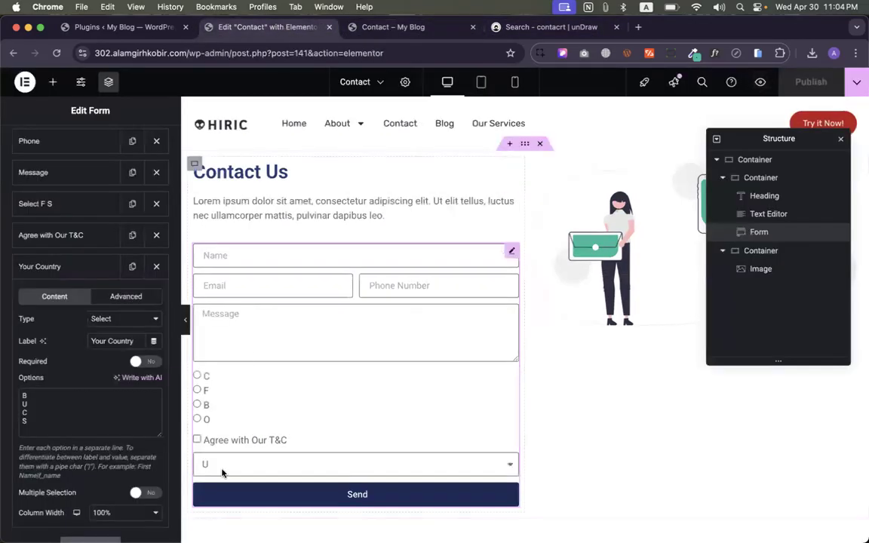
- Add 'Select Your Country' as a new first line in the dropdown's Options
scroll(90, 373, "down", 2)
left_click_drag(127, 295, 30, 298)
key("super+c")
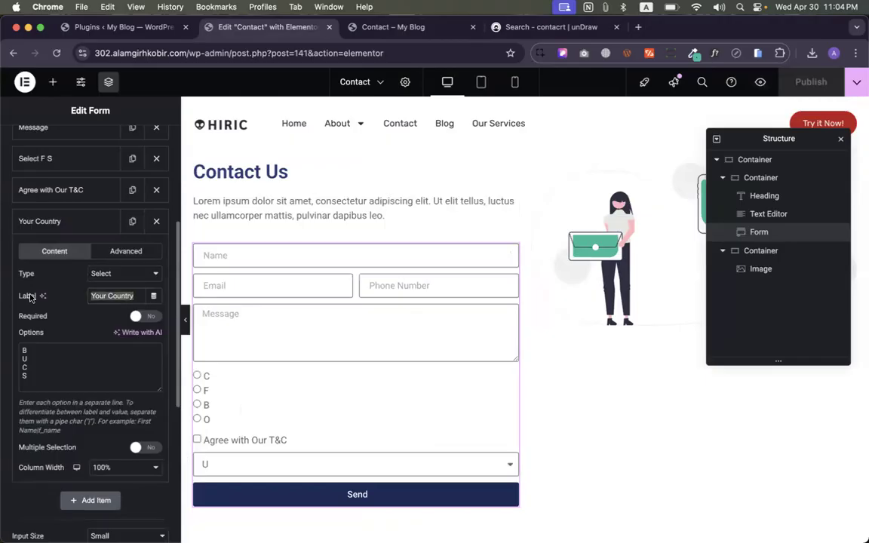
left_click(22, 350)
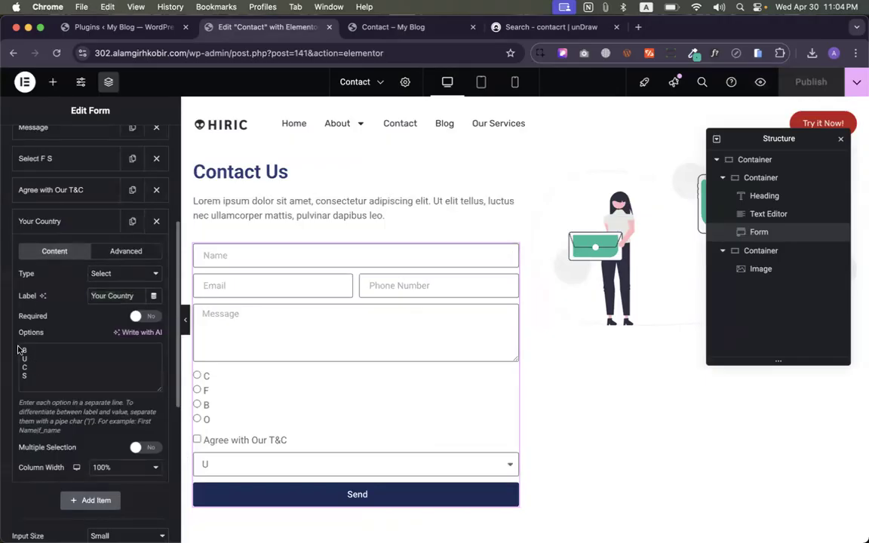
key("Return")
key("super+v")
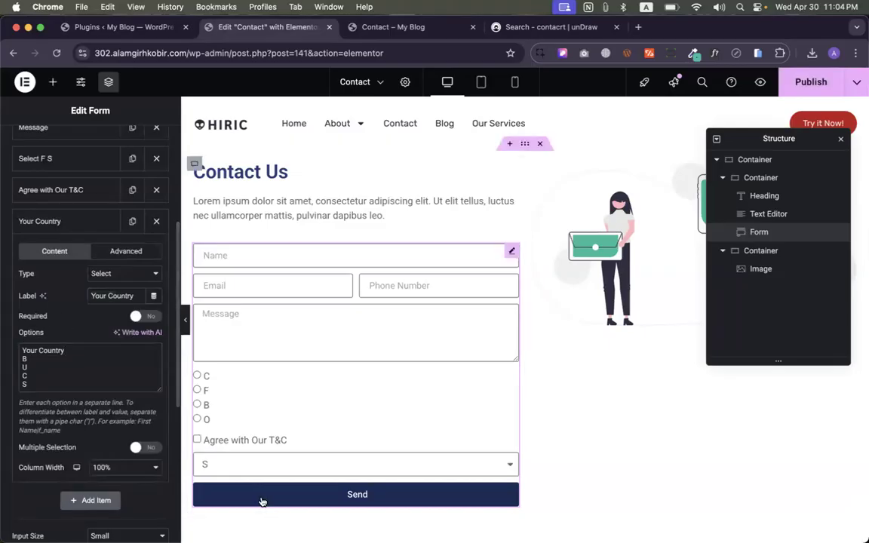
left_click(20, 350)
type("Select")
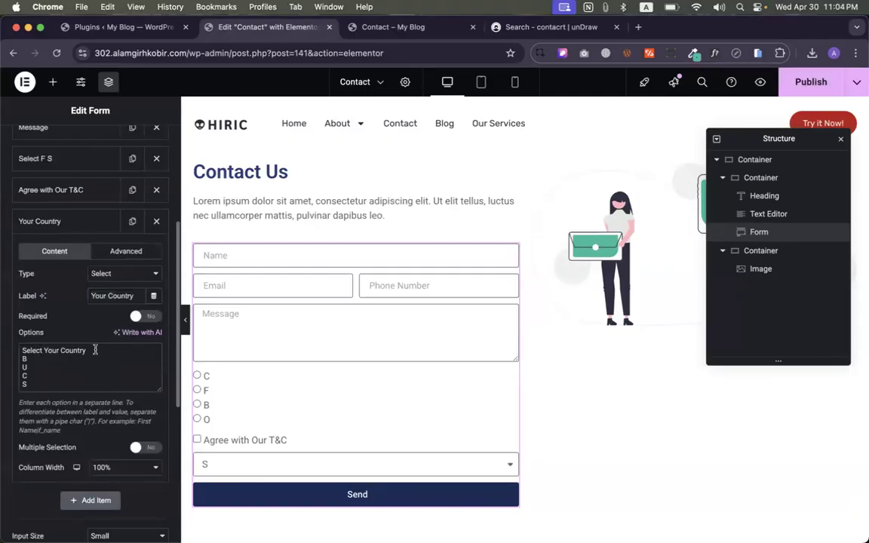
- Check that the dropdown shows Select Your Country, then save the page with Cmd+S
left_click(224, 463)
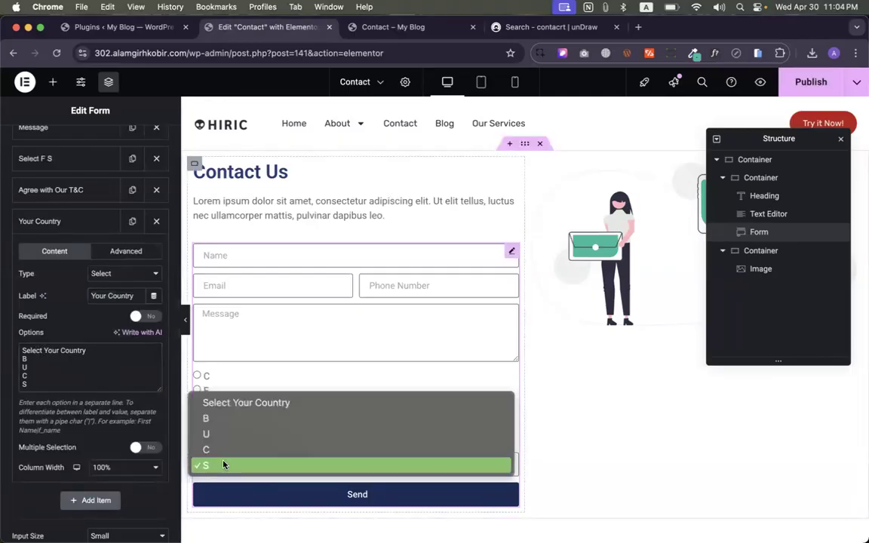
left_click(221, 406)
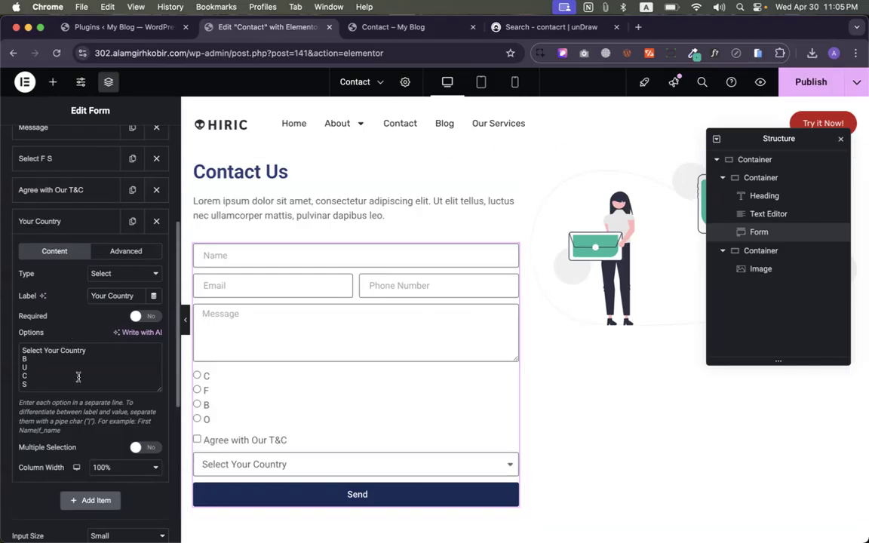
key("super+s")
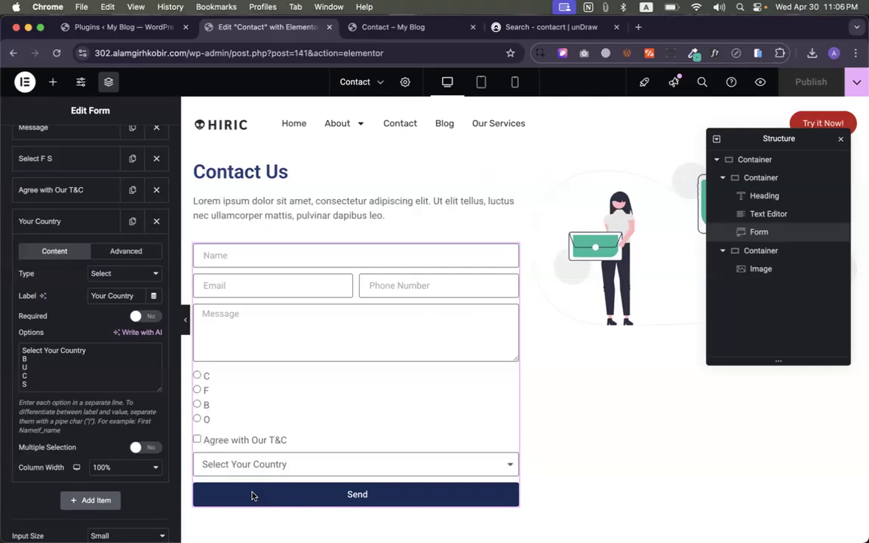
- After publishing finishes, scroll the canvas down to the form's Send button
scroll(279, 453, "down", 1)
scroll(287, 423, "down", 2)
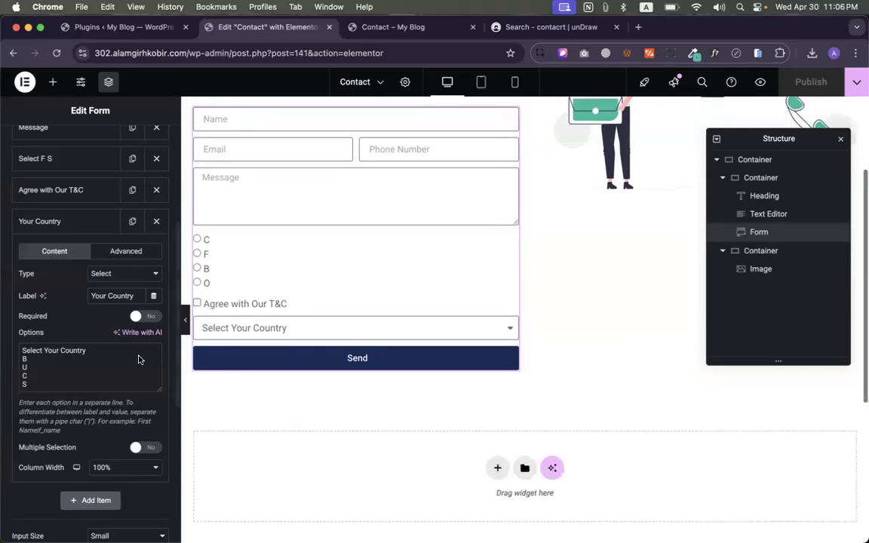
scroll(135, 359, "down", 2)
- Add a new form item with type reCAPTCHA, then go to the Plugins tab
left_click(89, 460)
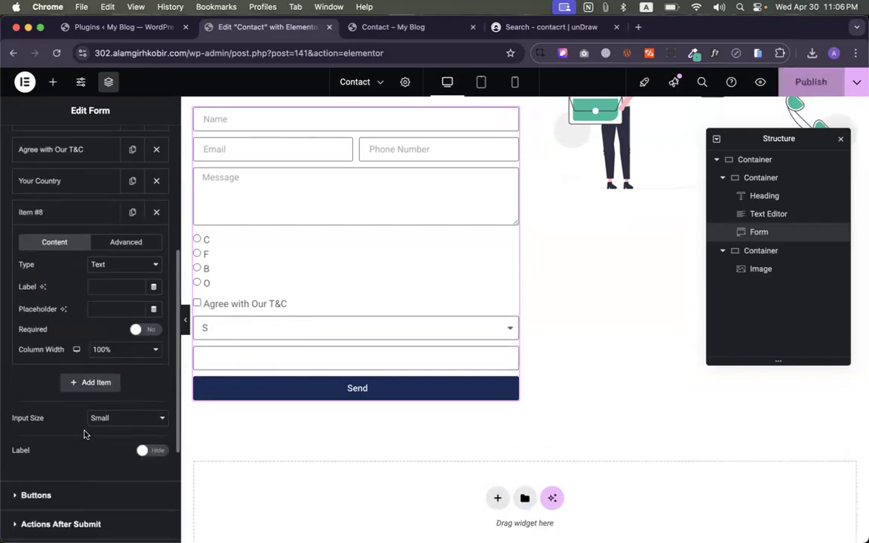
scroll(85, 430, "down", 3)
scroll(125, 240, "up", 3)
left_click(125, 246)
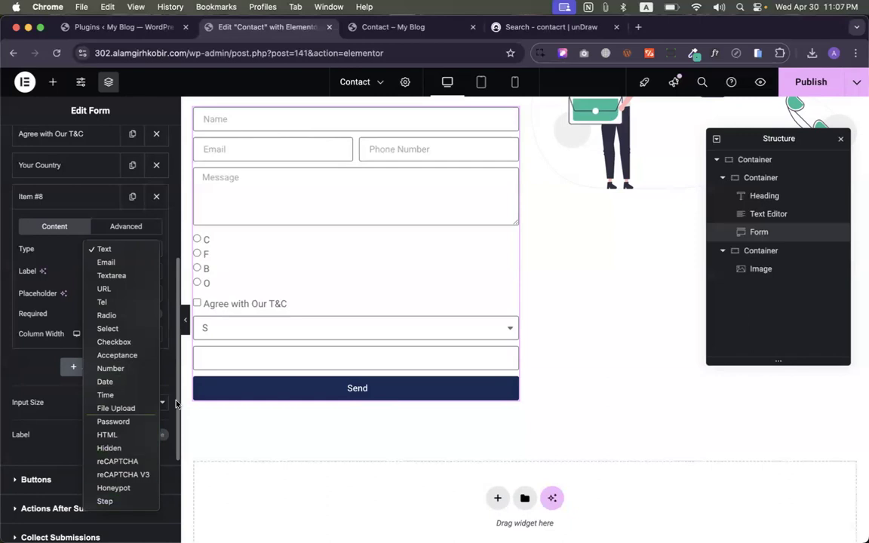
left_click(113, 460)
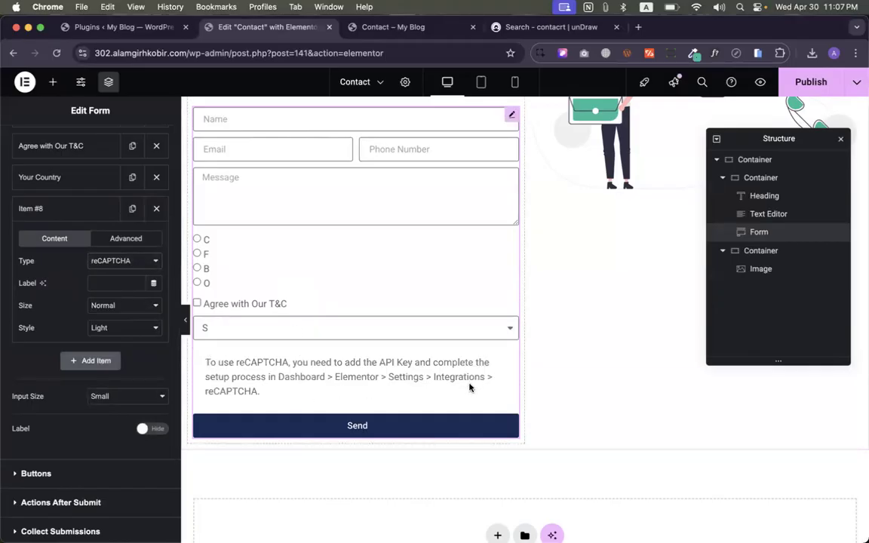
left_click(109, 32)
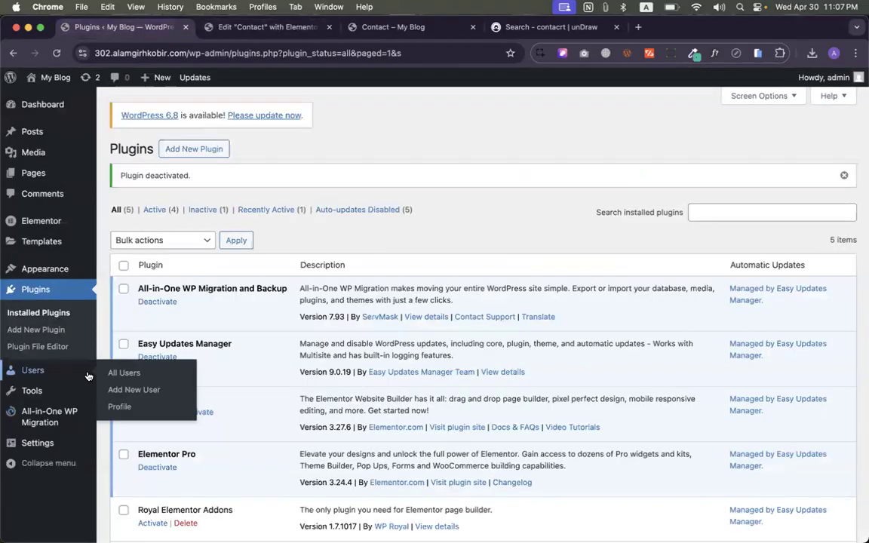
- Open Elementor Settings > Integrations and locate the reCAPTCHA site key and secret key fields
mouse_move(44, 225)
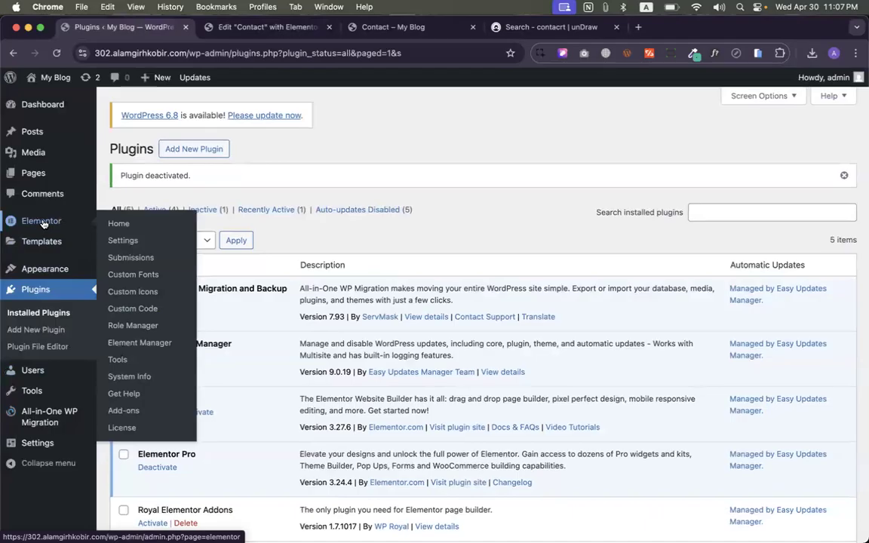
left_click(105, 235)
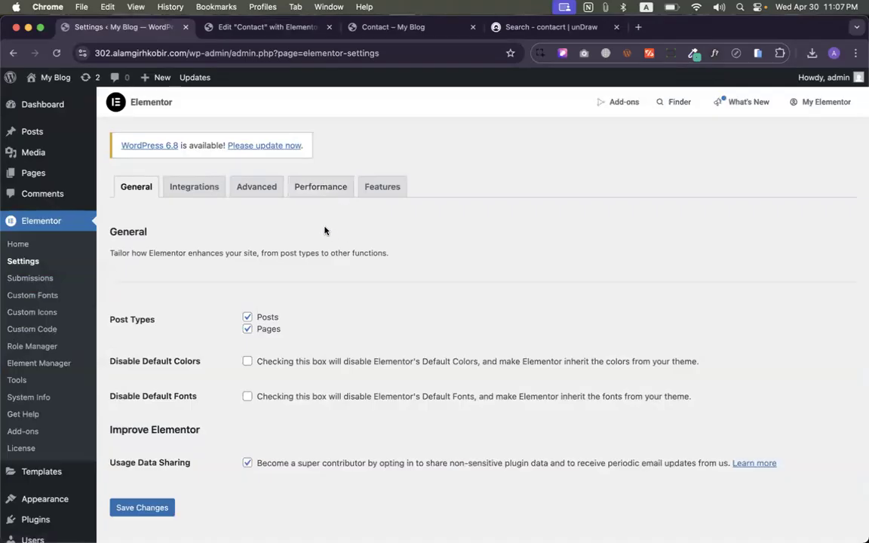
left_click(194, 188)
scroll(248, 271, "down", 3)
left_click(278, 248)
left_click(278, 286)
- Open Google's reCAPTCHA page from the integration link, browse it, and close it
left_click(144, 219)
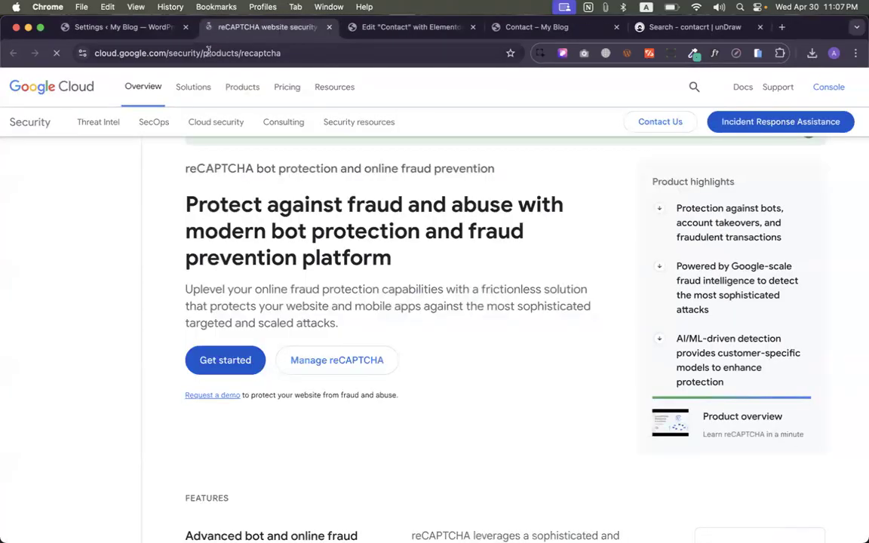
scroll(199, 339, "down", 10)
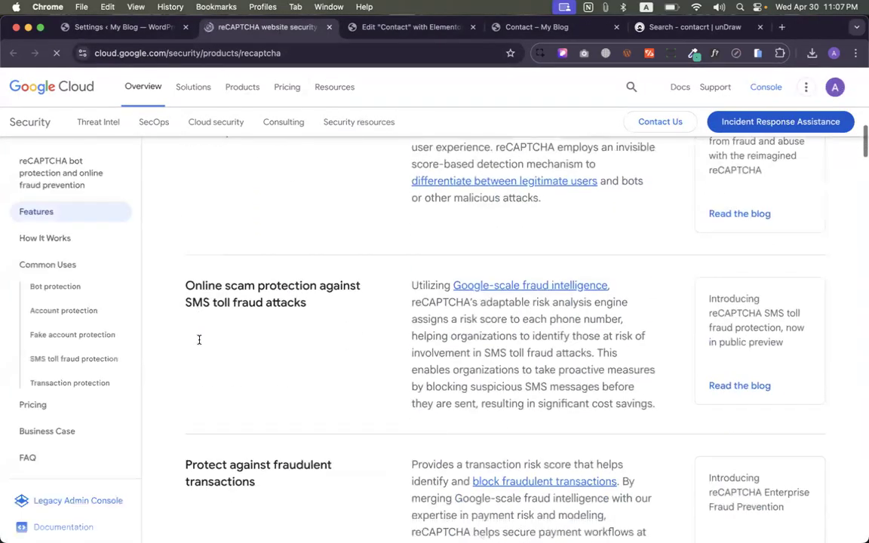
scroll(199, 339, "up", 10)
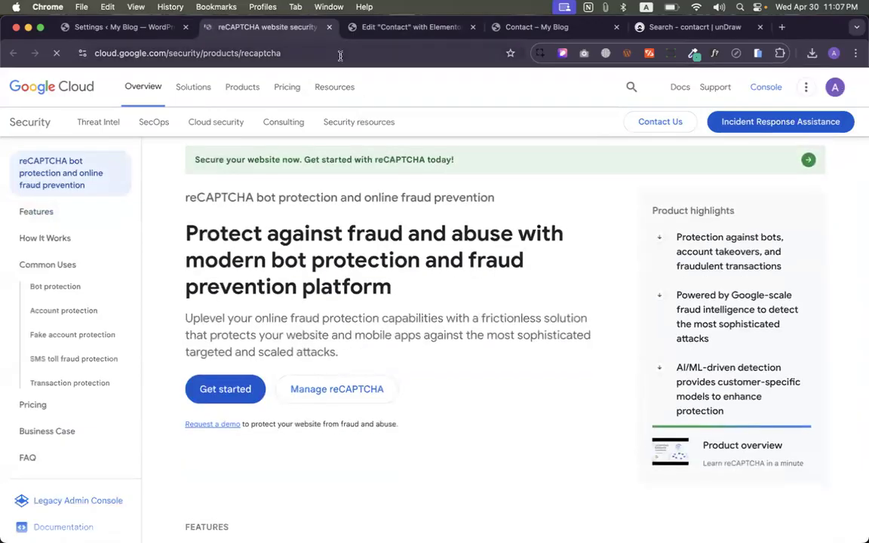
left_click(328, 26)
- Back in the editor, delete the reCAPTCHA field (Item #8) and publish
left_click(248, 22)
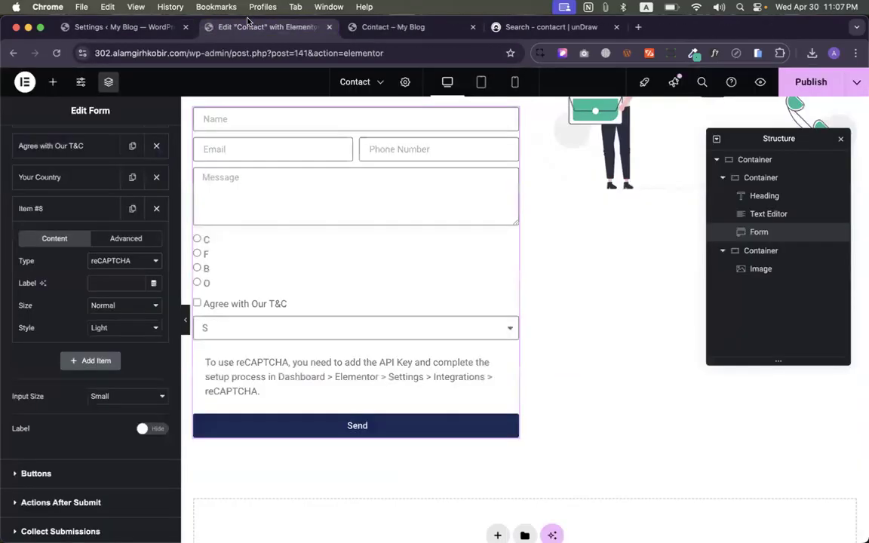
scroll(228, 286, "down", 4)
scroll(229, 286, "up", 3)
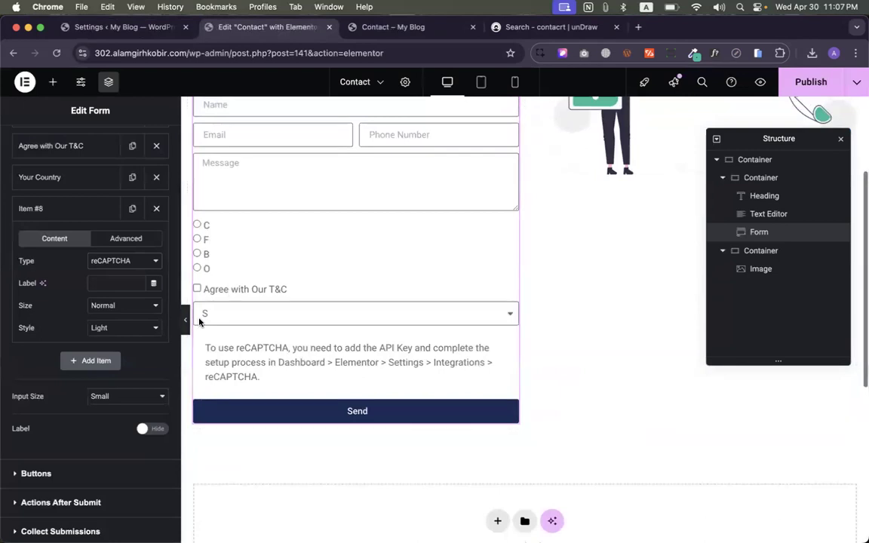
scroll(151, 339, "up", 1)
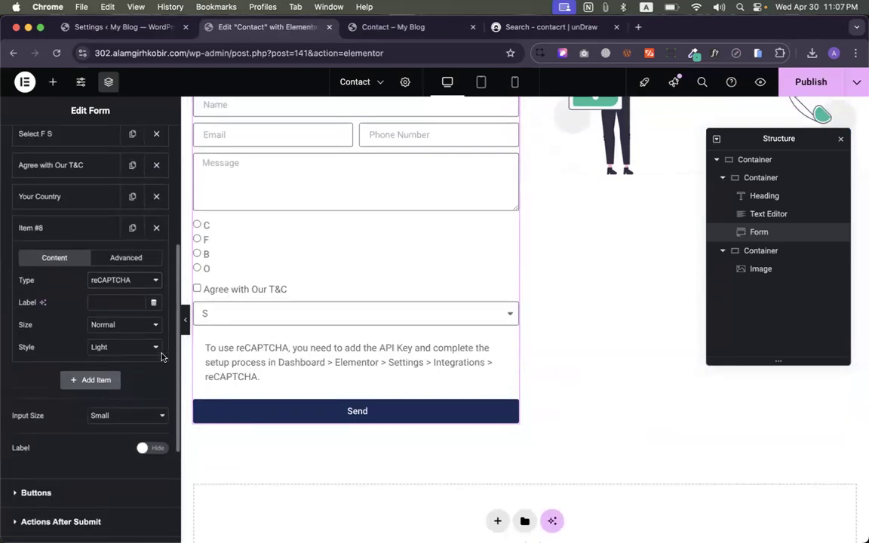
scroll(161, 356, "down", 1)
left_click(156, 214)
scroll(285, 256, "up", 3)
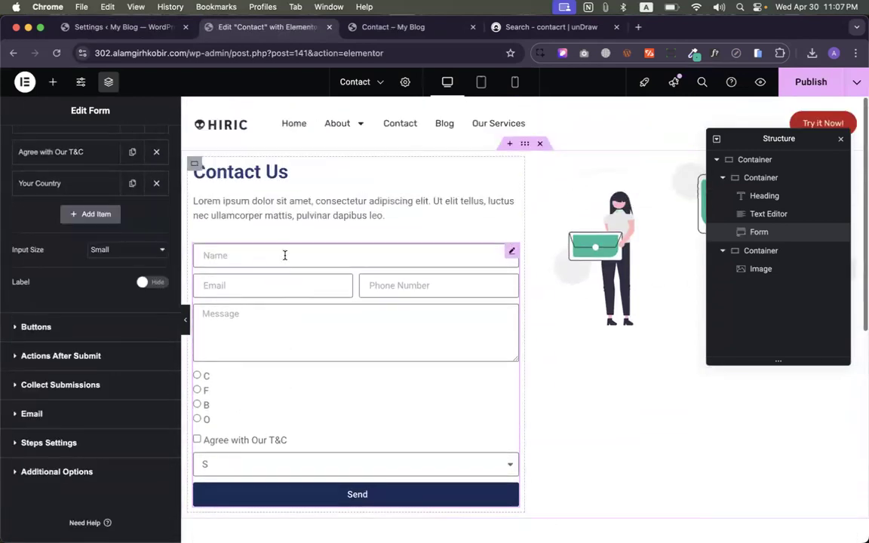
left_click(811, 81)
- Delete the Select F S radio and Agree with Our T&C fields, then publish again
scroll(495, 242, "down", 3)
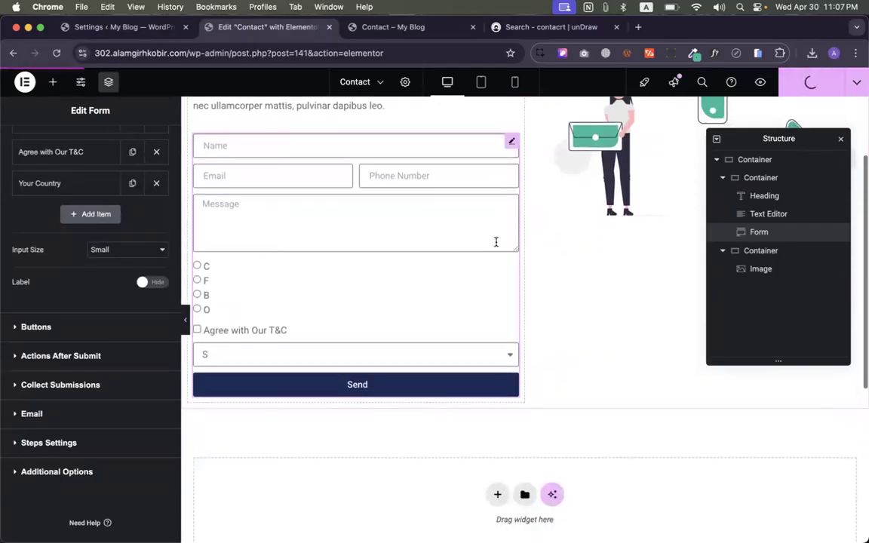
scroll(497, 242, "up", 2)
scroll(503, 305, "down", 2)
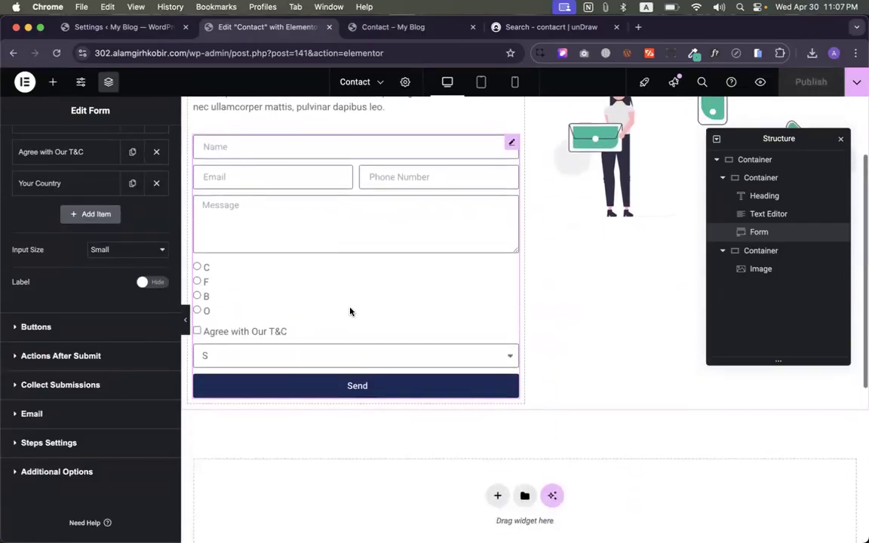
scroll(162, 279, "up", 3)
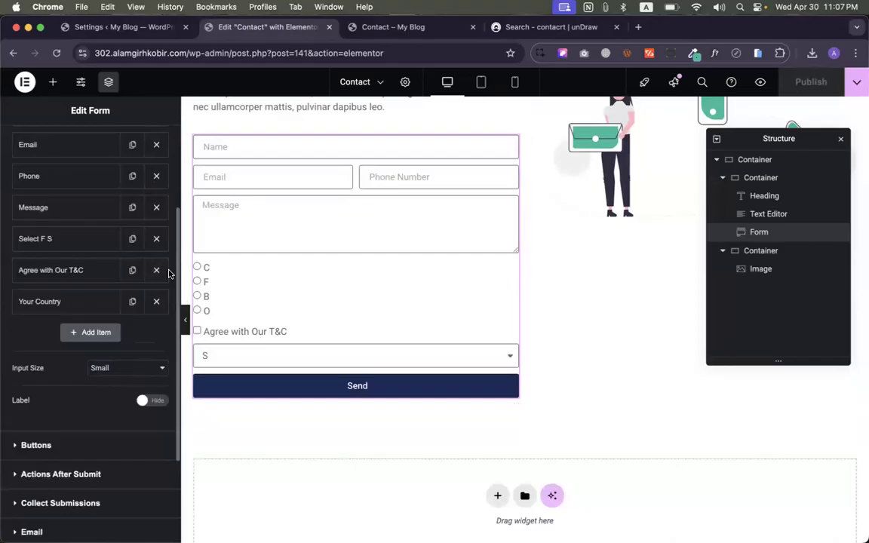
left_click(156, 238)
left_click(156, 238)
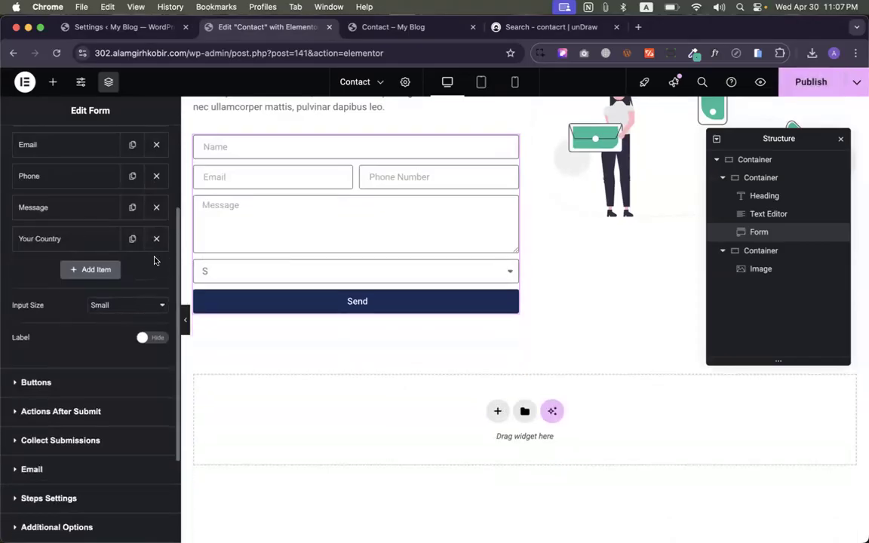
left_click(821, 81)
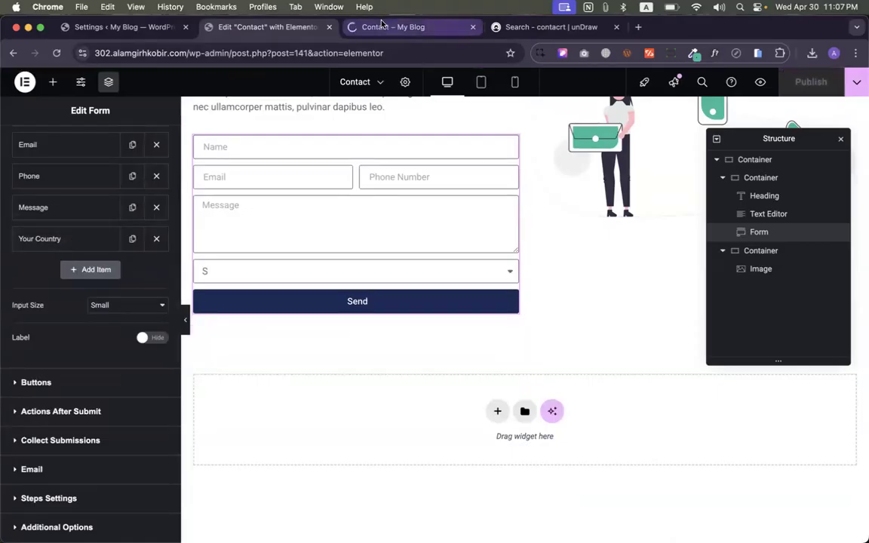
- On the live Contact page, enter the sender's name, e-mail, phone number and message 'Hi'
left_click(382, 27)
left_click(112, 248)
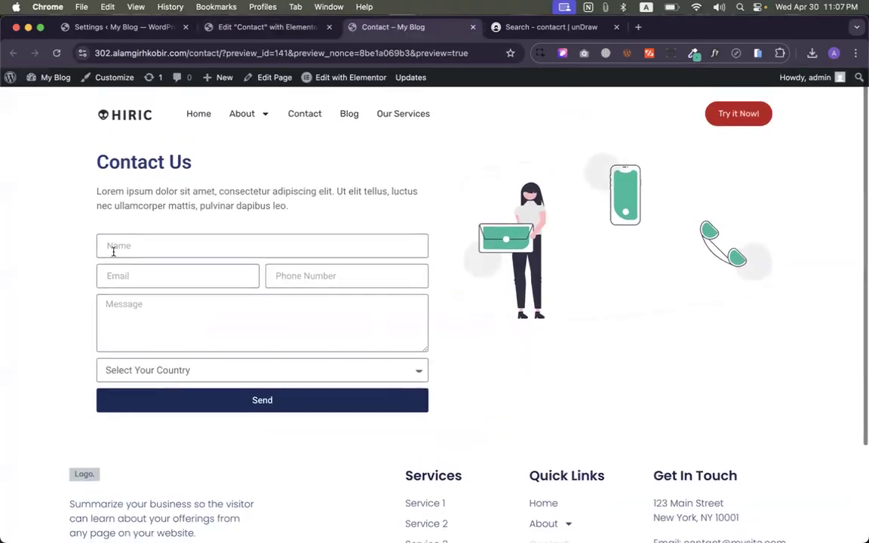
type("A")
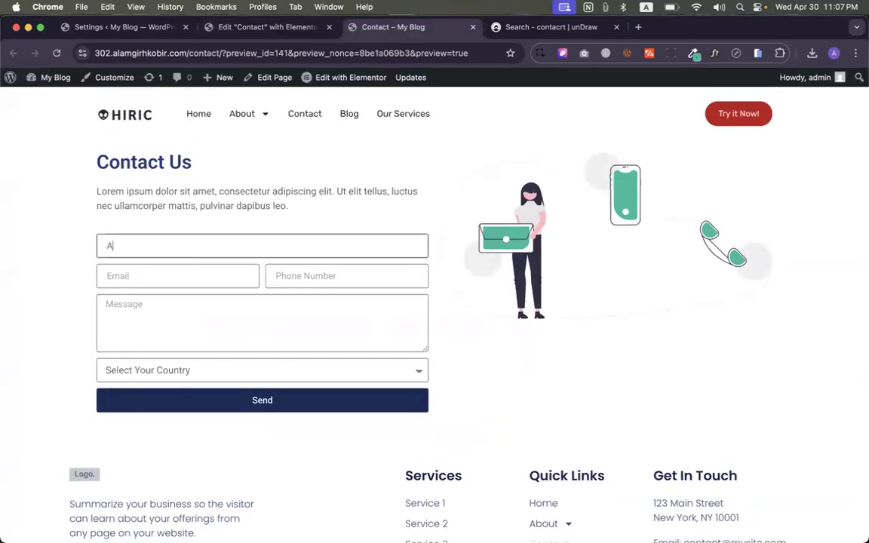
type("lamgir H Kobir")
left_click(168, 277)
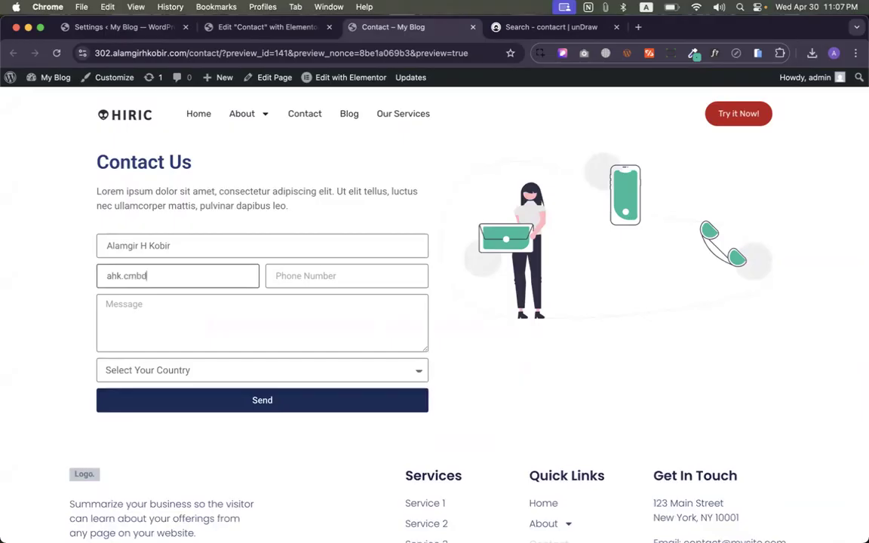
key("Tab")
type("123456789")
left_click(116, 337)
type("Hi")
- Choose country B, send the form, and confirm 'Your submission was successful.'
left_click(164, 364)
left_click(163, 388)
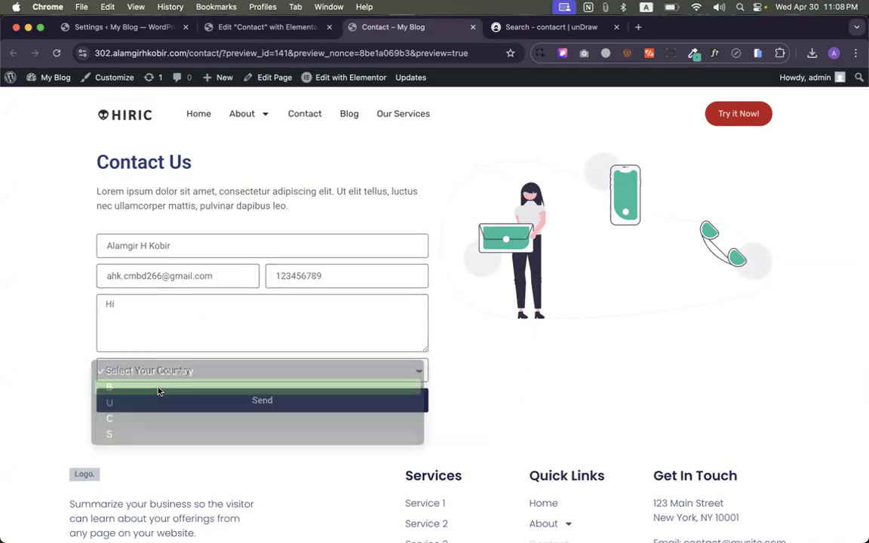
left_click(193, 396)
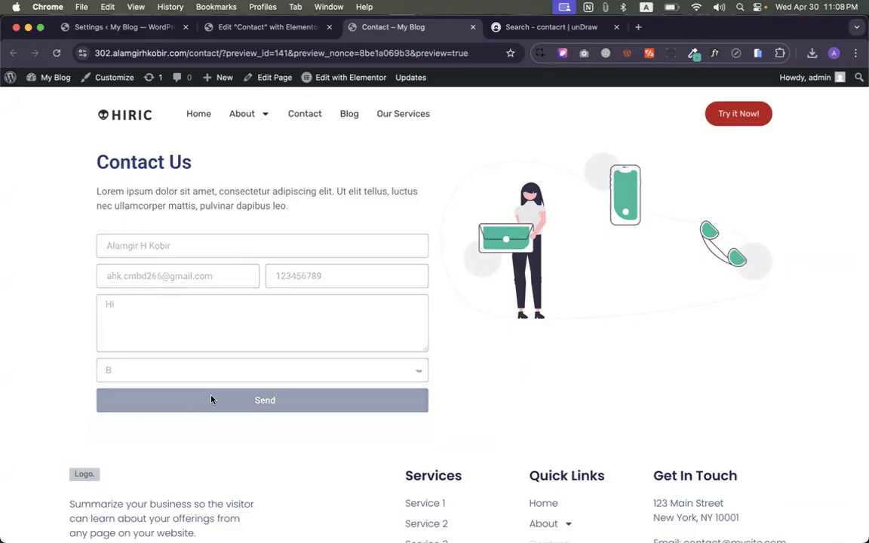
left_click_drag(97, 430, 332, 429)
left_click(386, 436)
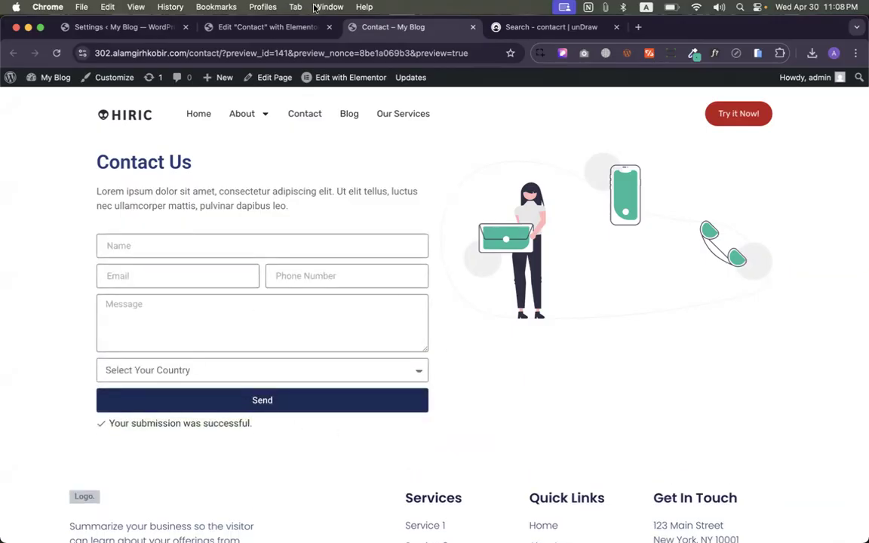
left_click(248, 26)
left_click(113, 27)
- Open Settings > General, select the Administration Email Address, and open a new browser tab
scroll(51, 377, "down", 5)
scroll(51, 417, "up", 5)
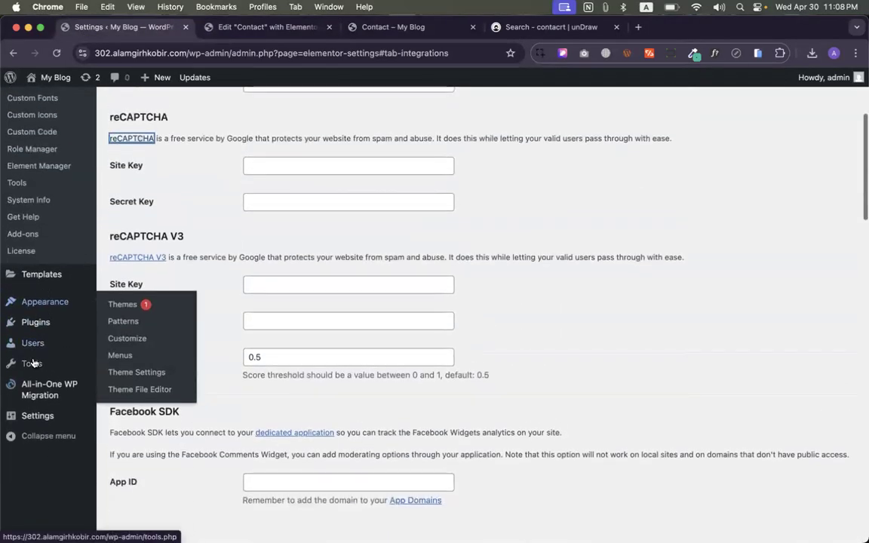
scroll(33, 363, "up", 5)
scroll(39, 332, "down", 10)
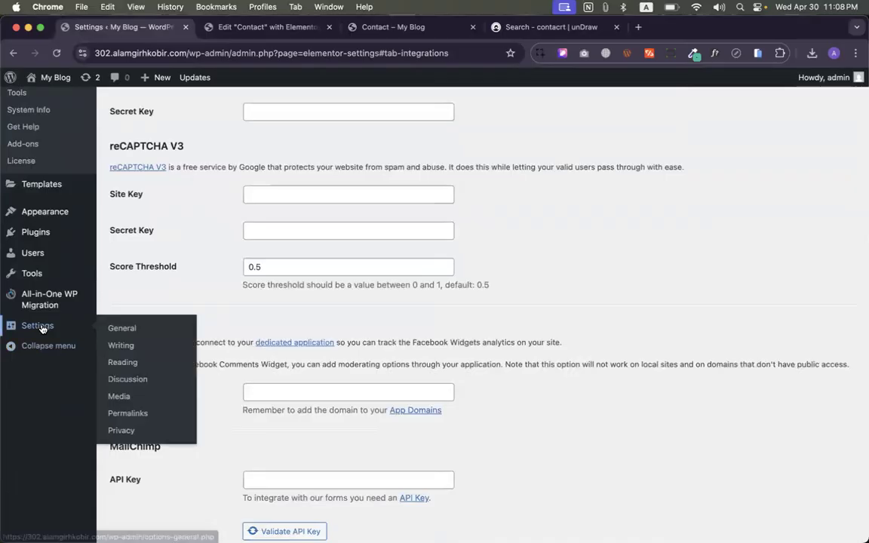
left_click(114, 328)
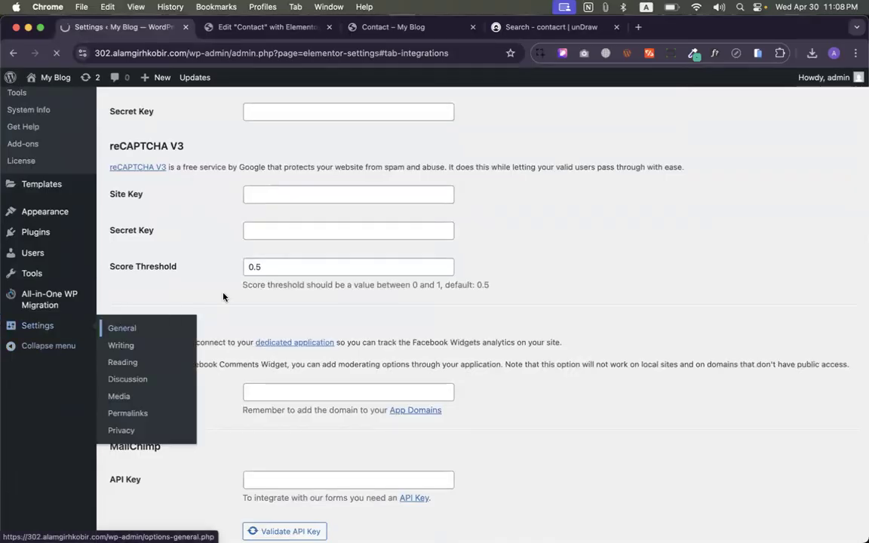
scroll(177, 274, "down", 2)
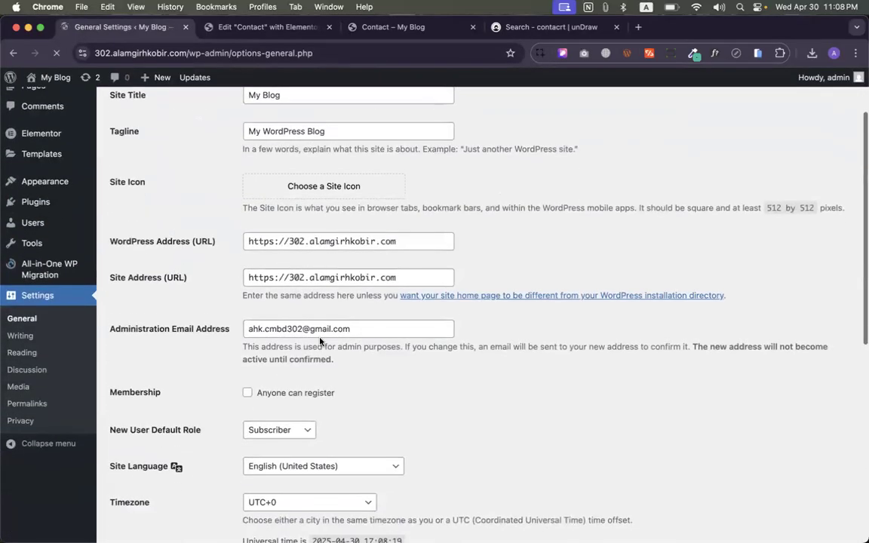
scroll(319, 340, "down", 1)
left_click_drag(355, 289, 202, 290)
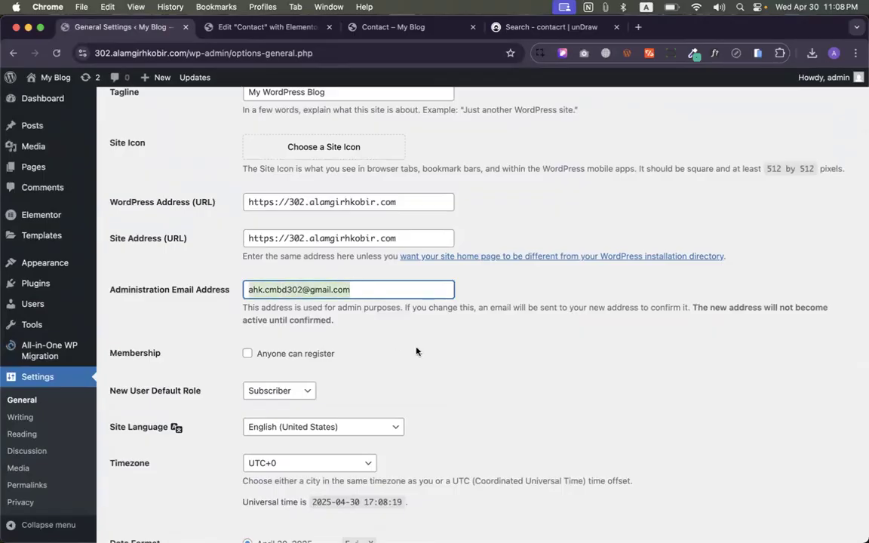
key("super+t")
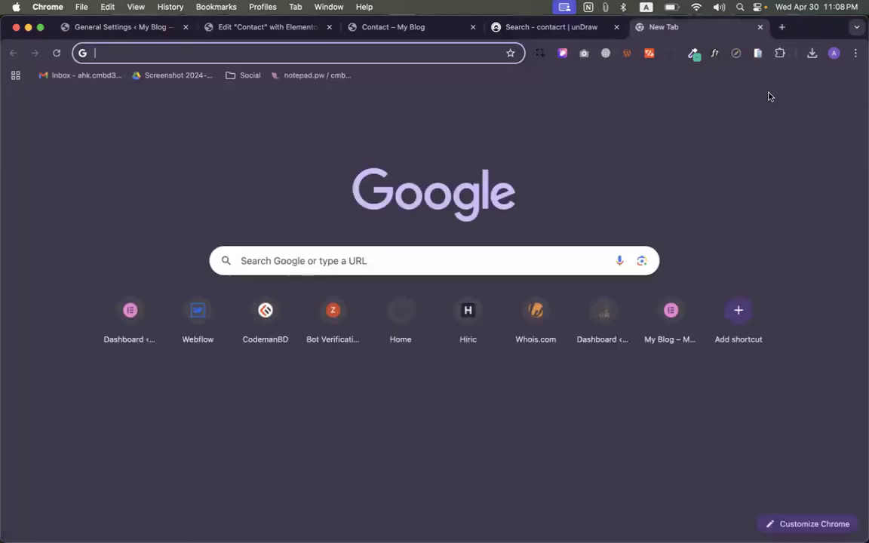
- Open Gmail and search All Mail for the form notification, refreshing the list
left_click(722, 101)
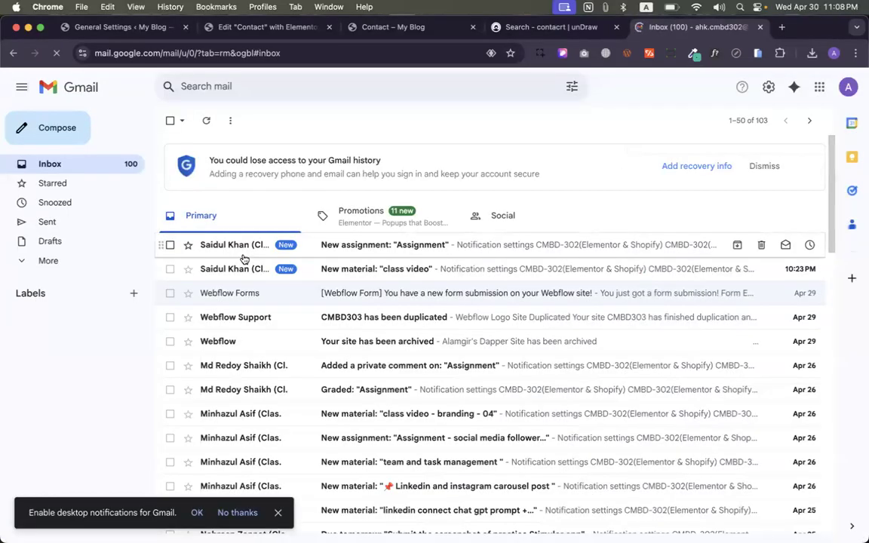
left_click(55, 260)
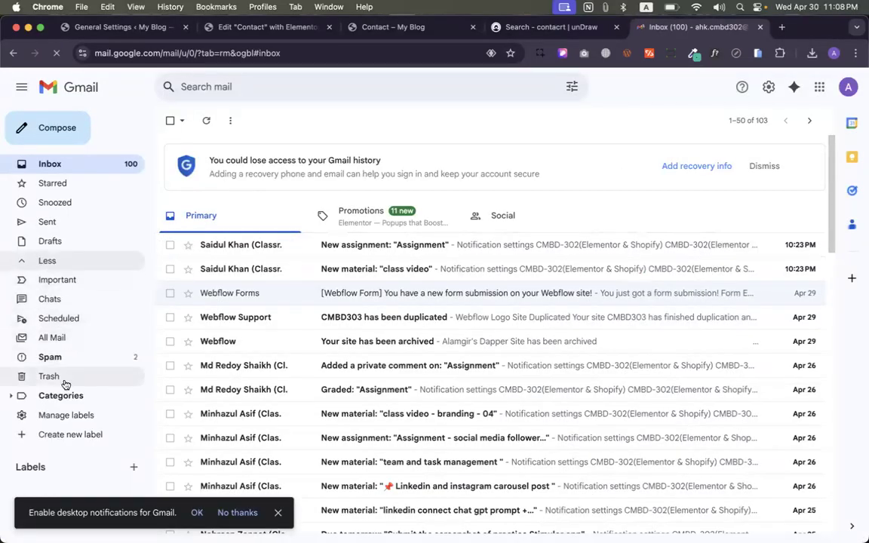
left_click(54, 338)
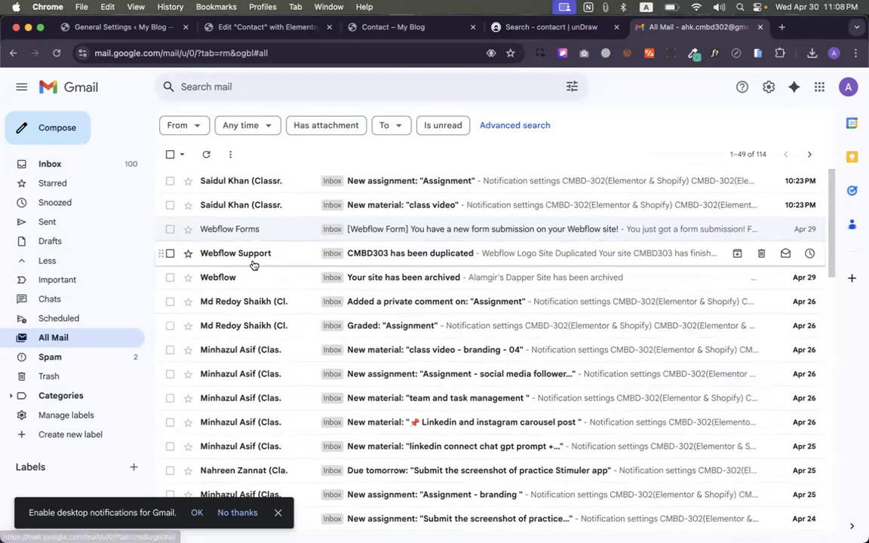
left_click(206, 154)
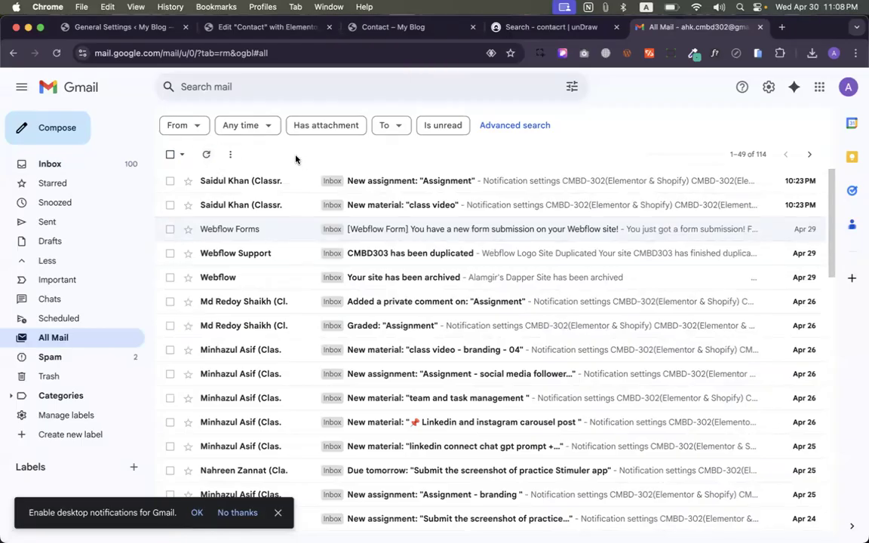
left_click(89, 160)
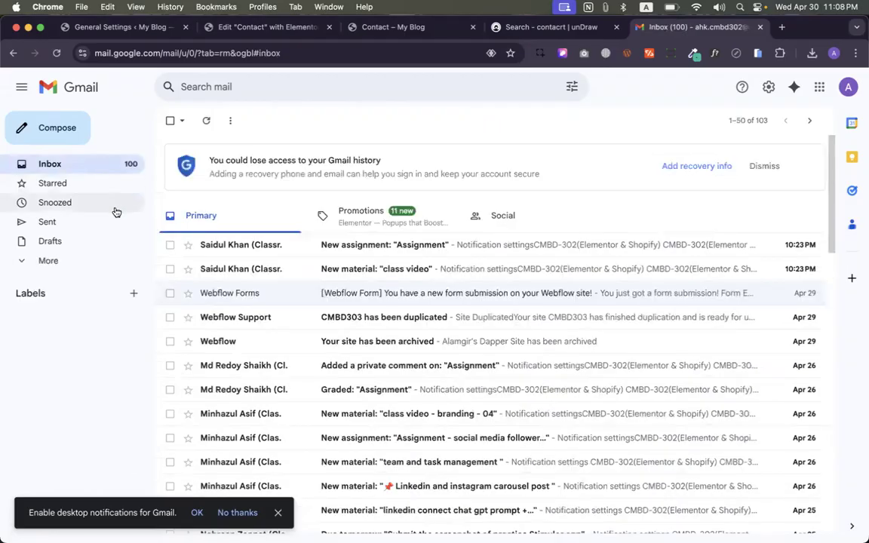
- Find the My Blog message in Spam, report it not spam, and return to Inbox
left_click(44, 263)
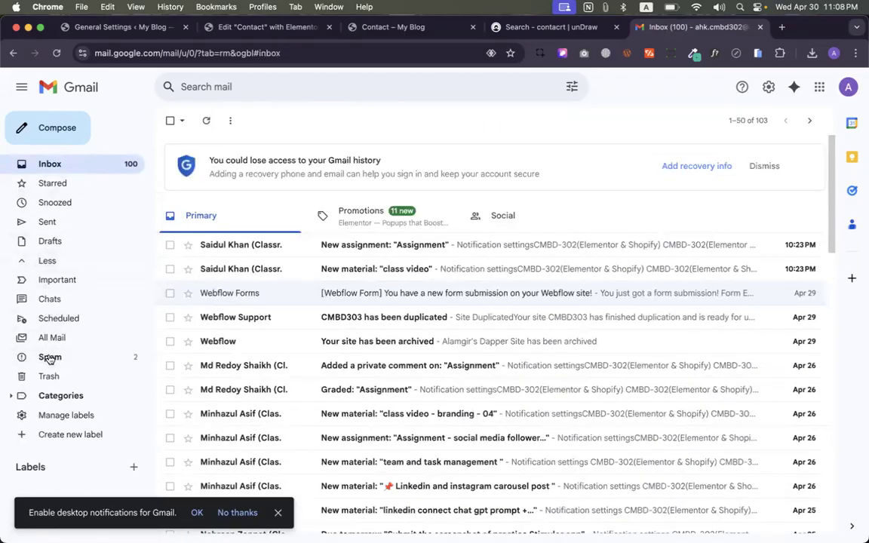
left_click(52, 339)
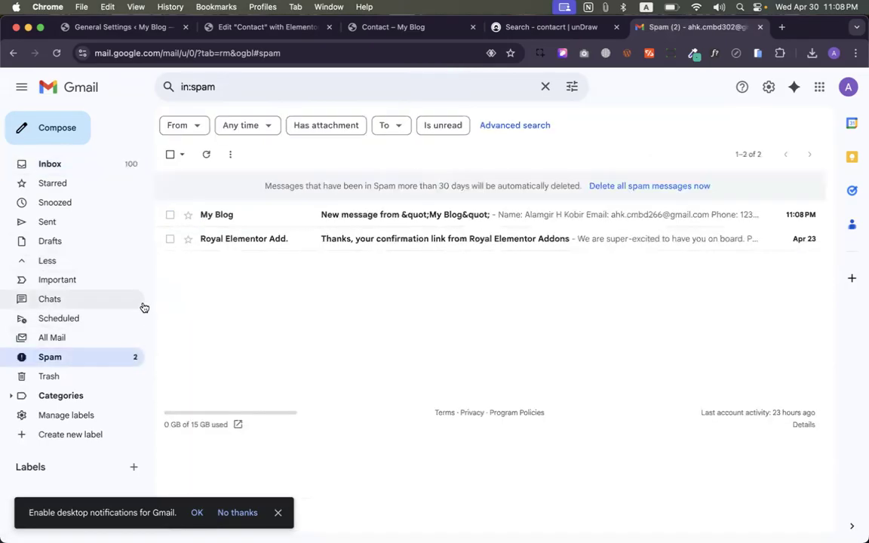
left_click(285, 226)
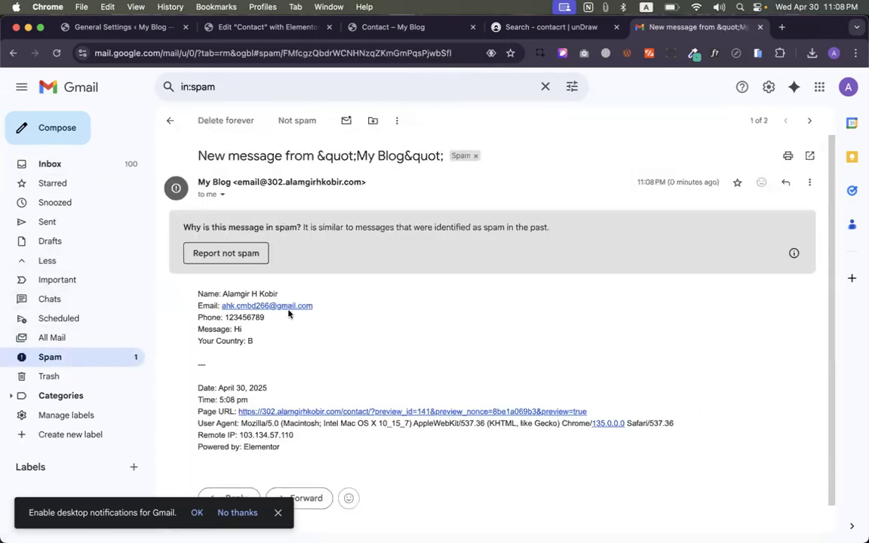
left_click(236, 255)
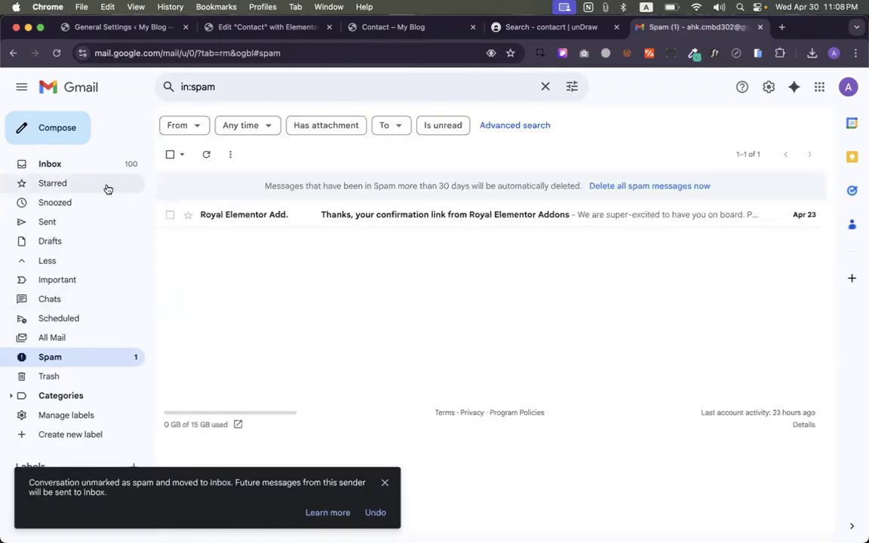
left_click(91, 169)
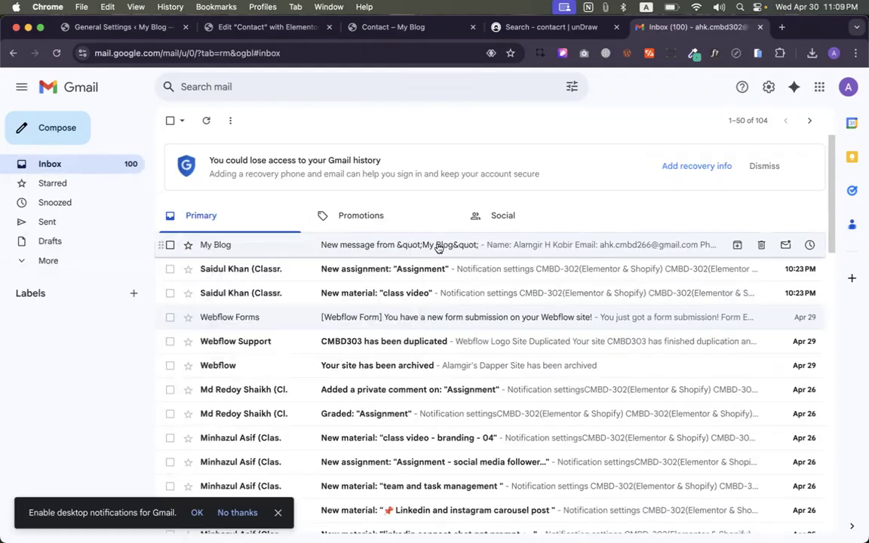
- Open the My Blog notification email and read the submitted name, email and phone
left_click(411, 247)
left_click_drag(199, 210, 270, 249)
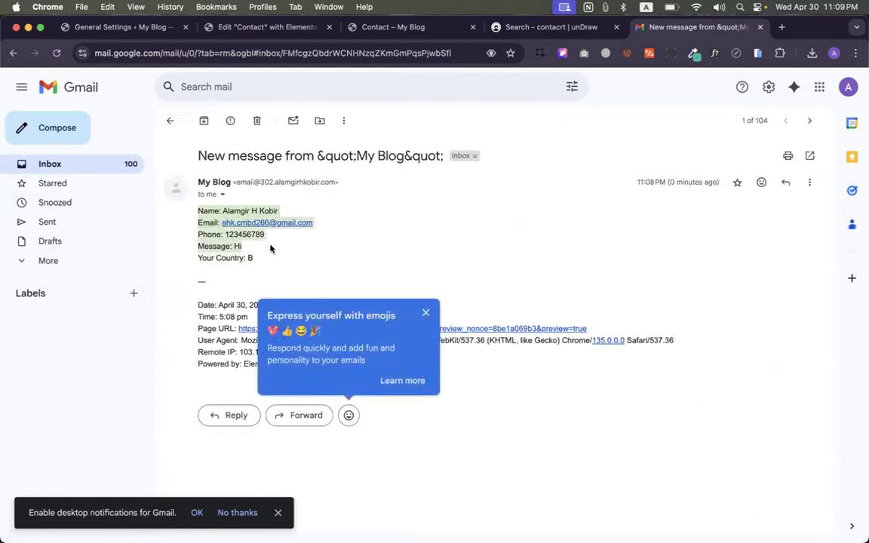
left_click(429, 314)
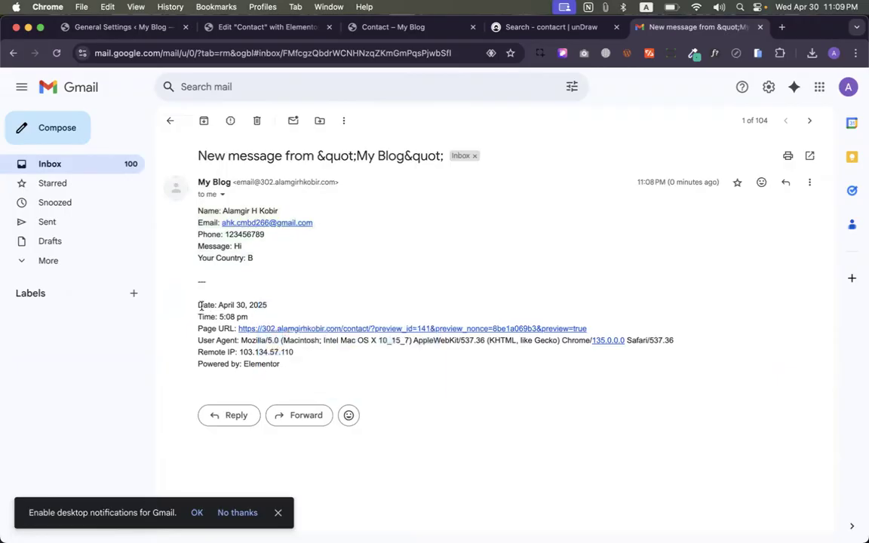
mouse_move(201, 305)
left_mouse_down()
mouse_move(249, 317)
mouse_move(281, 365)
mouse_move(227, 349)
mouse_move(191, 305)
left_mouse_up()
left_click(366, 361)
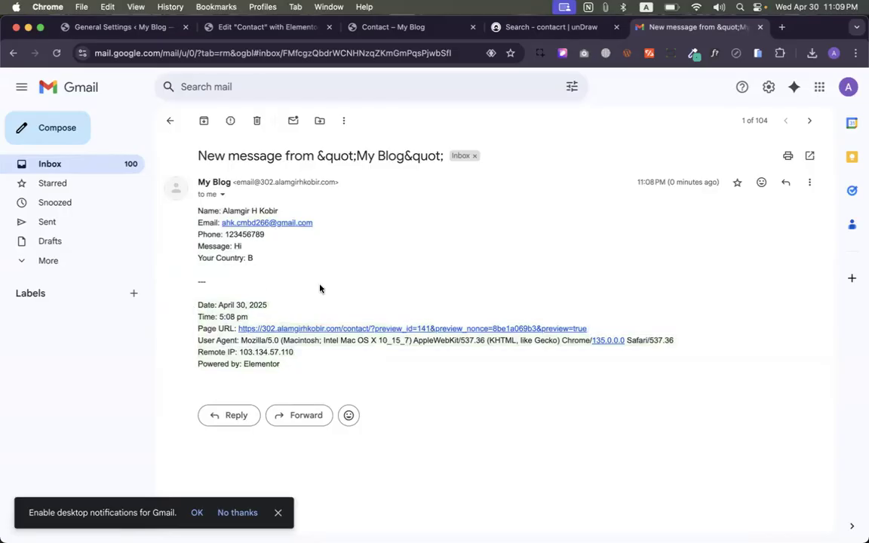
- Reread the submission details from Date through 'Powered by: Elementor', ending on the unDraw tab
left_click(562, 27)
left_click(645, 27)
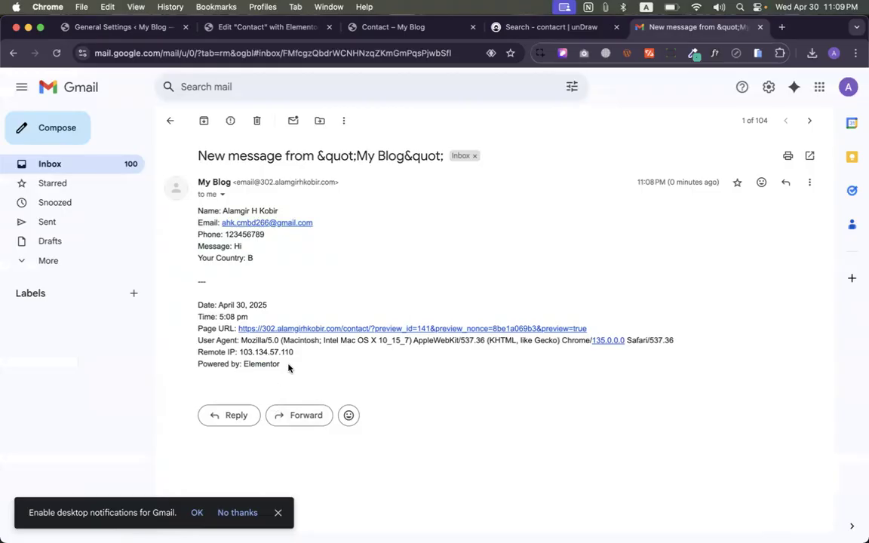
left_click_drag(285, 367, 199, 300)
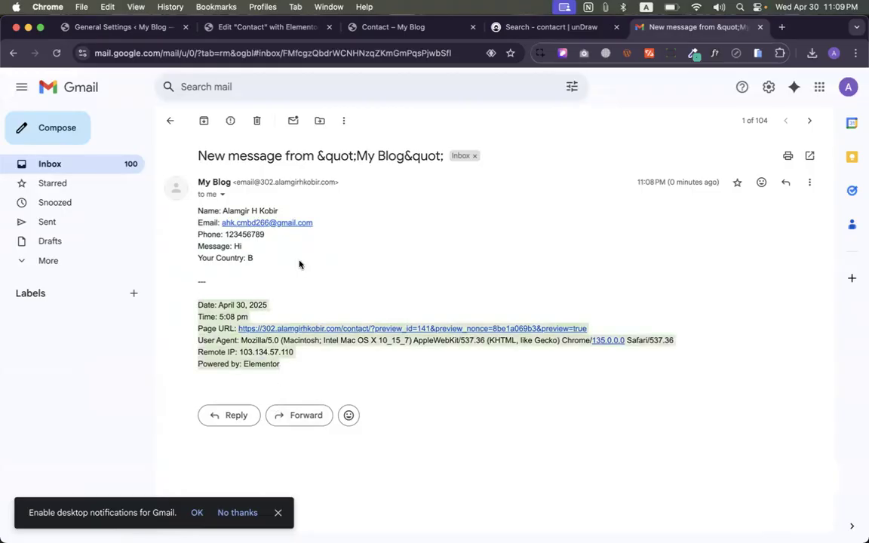
left_click(300, 264)
left_click(527, 27)
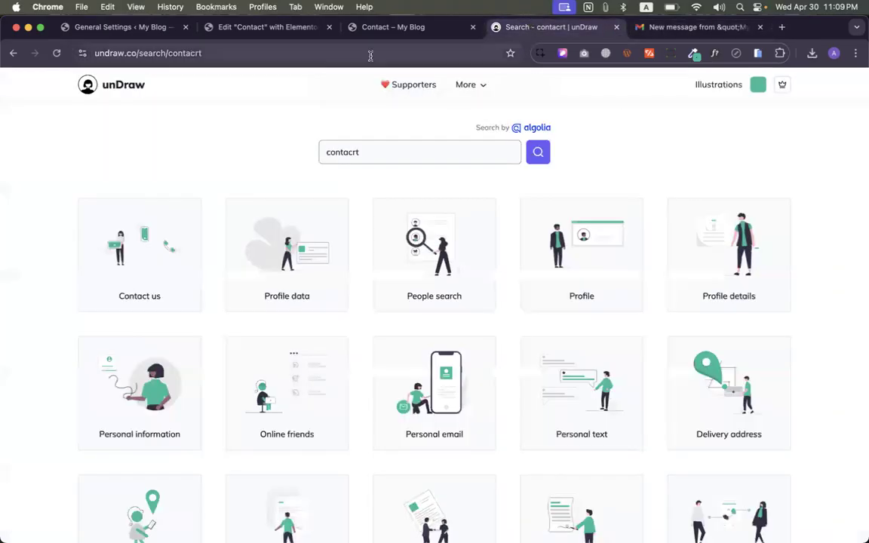
- Compare the Elementor Contact page editor with the submitted contact details in the email
left_click(370, 27)
left_click(267, 27)
left_click(123, 27)
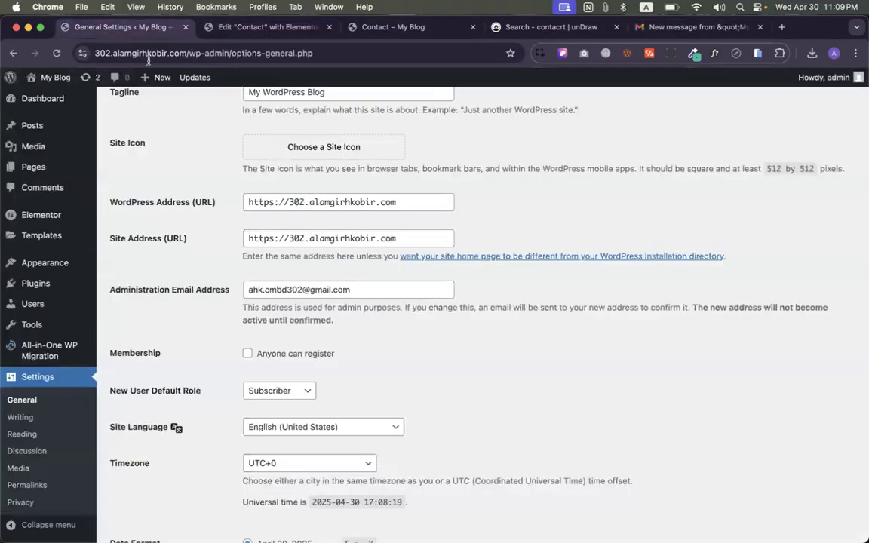
scroll(453, 301, "down", 2)
left_click(411, 29)
left_click(290, 29)
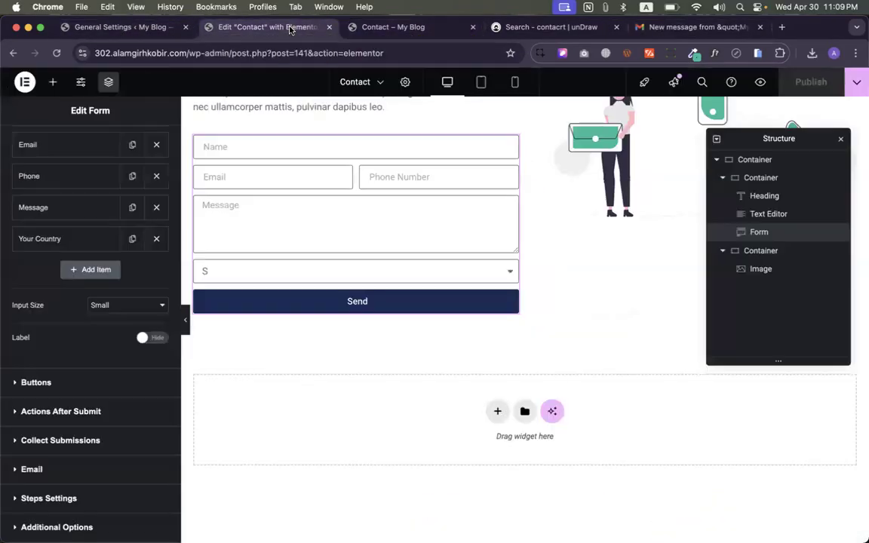
scroll(418, 330, "up", 2)
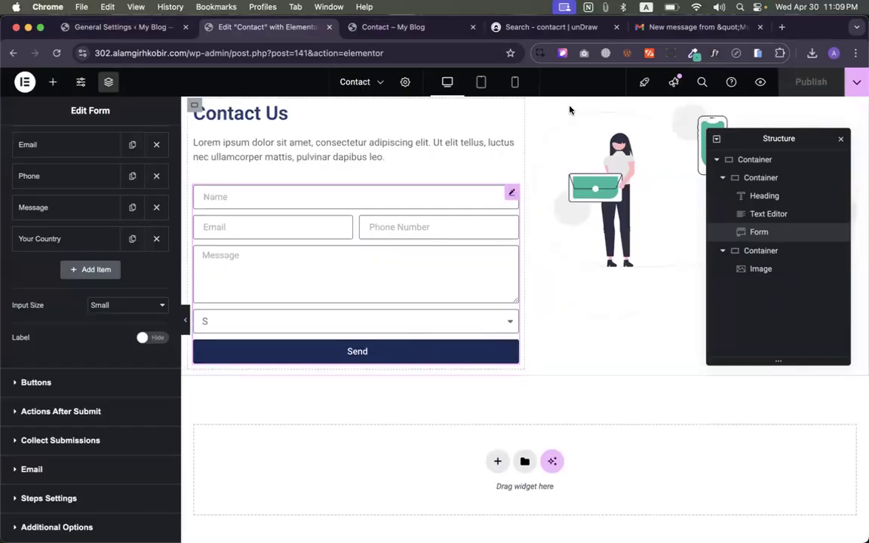
left_click(683, 28)
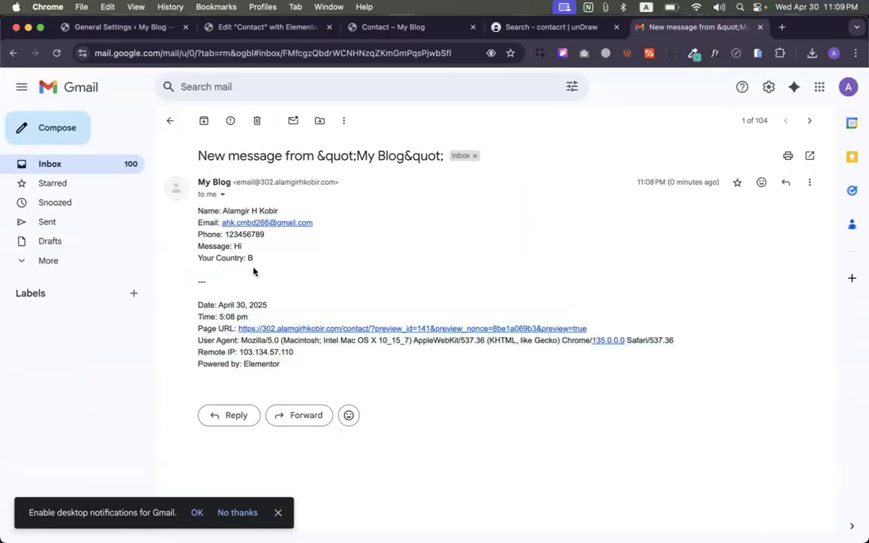
left_click_drag(254, 261, 195, 209)
left_click(495, 240)
- Expand Collect Submissions to see entries are saved under Elementor > Submissions
left_click(306, 34)
scroll(132, 438, "down", 2)
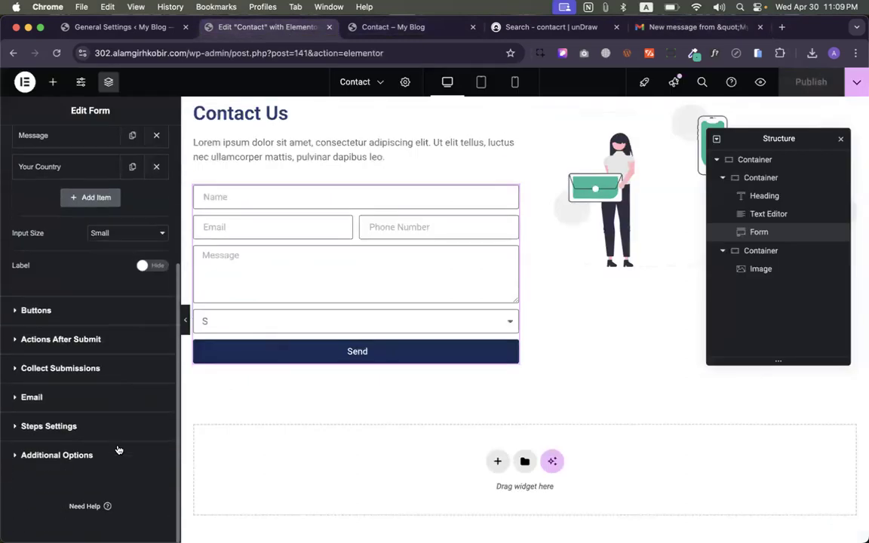
left_click(43, 369)
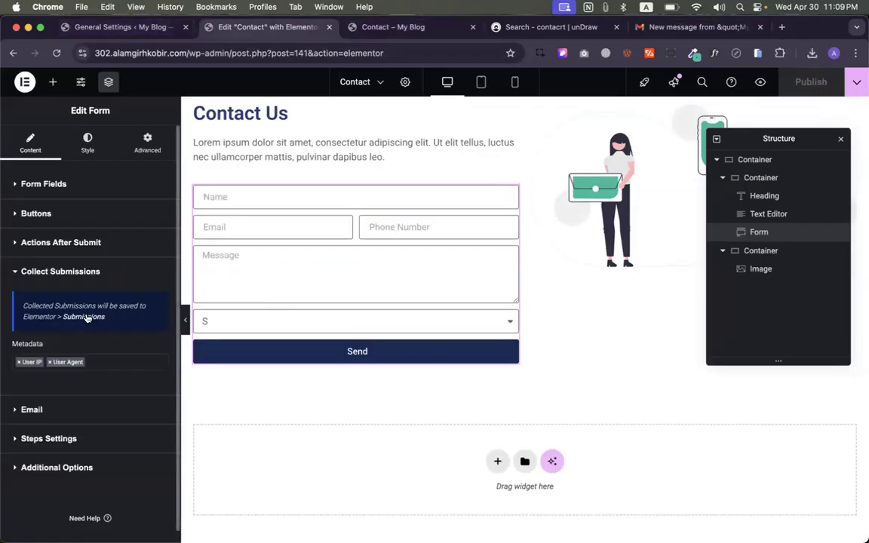
left_click(121, 27)
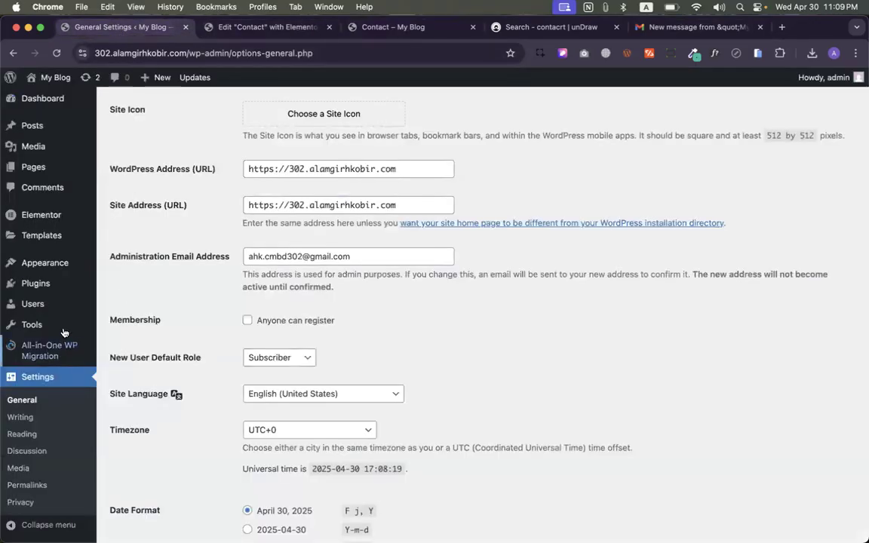
- Open Elementor > Submissions to see the single New Form entry from April 30, 2025 5:08 pm
mouse_move(38, 215)
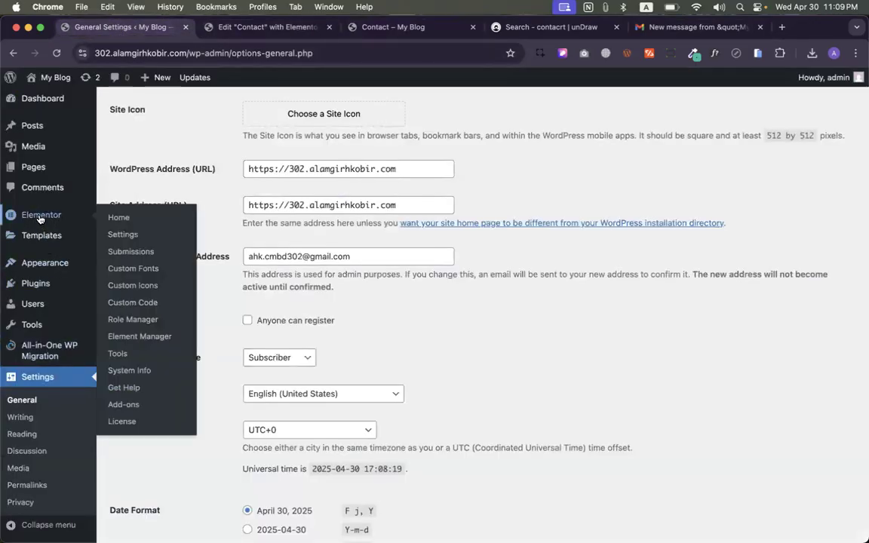
left_click(126, 251)
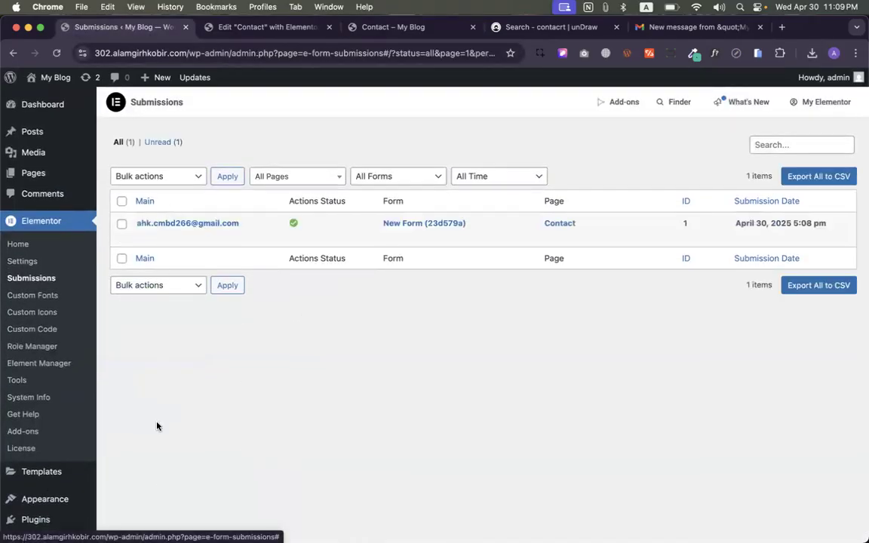
left_click(122, 201)
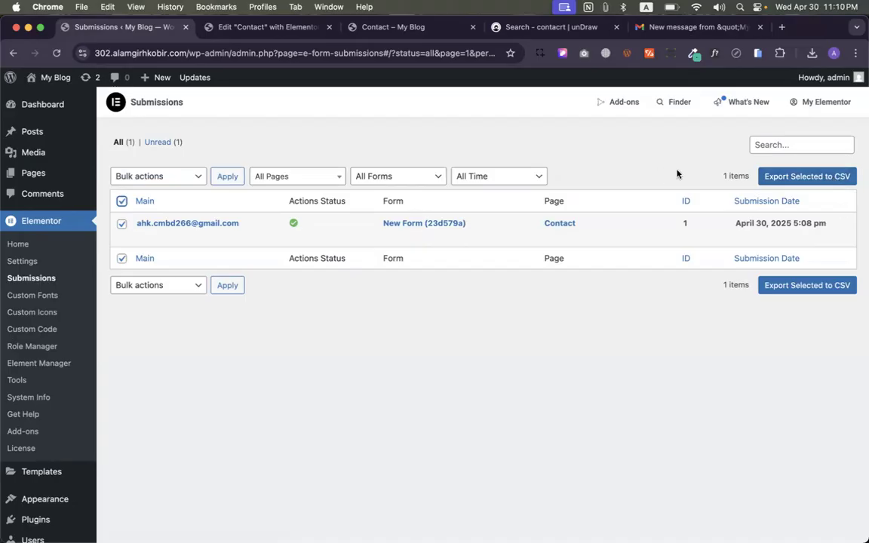
left_click(122, 200)
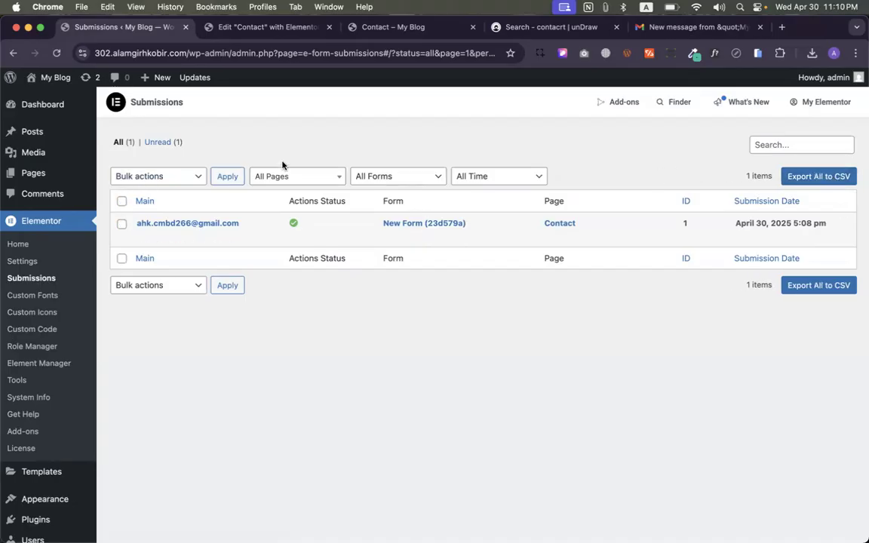
left_click(673, 26)
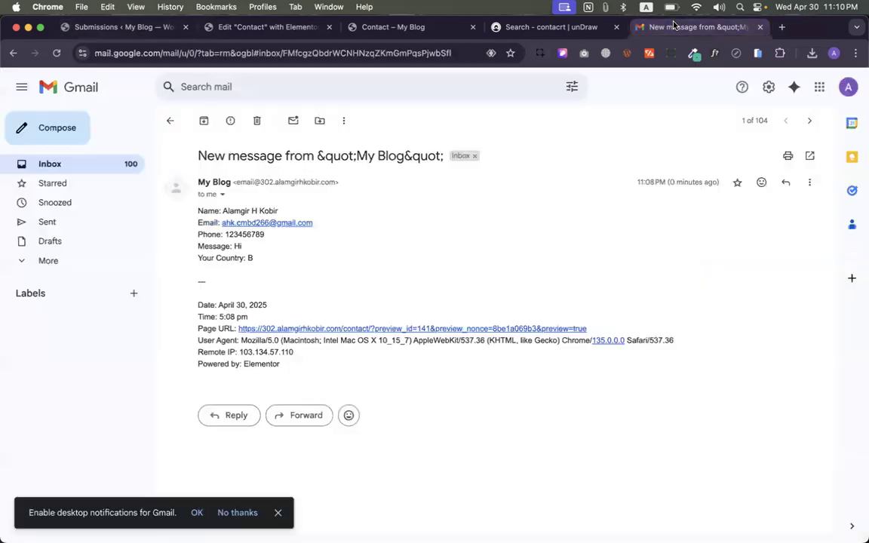
left_click(127, 29)
key("ctrl+Up")
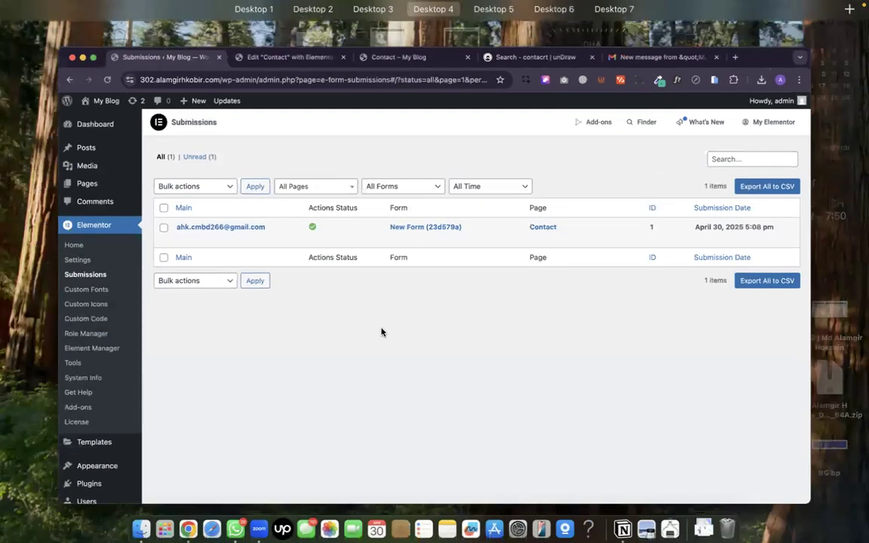
left_click(380, 332)
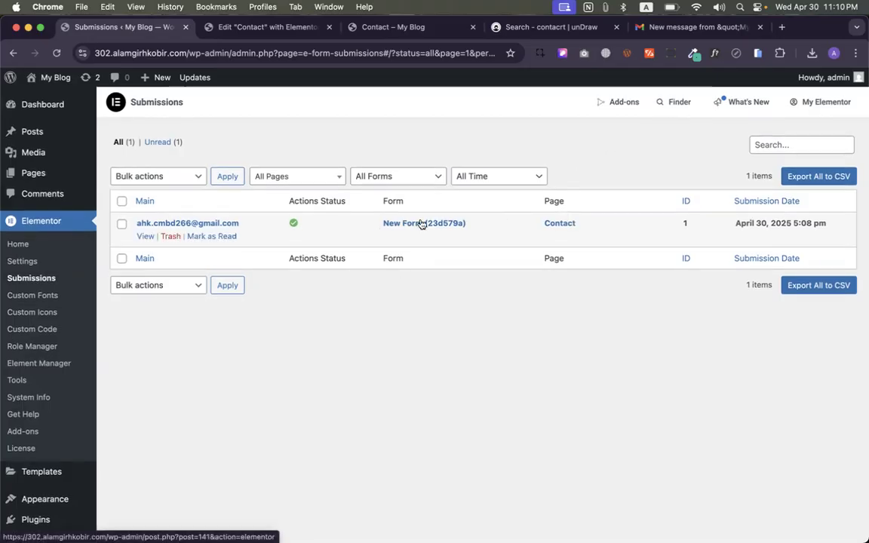
- Change the Form Name from 'New Form' to 'Contact Form' and publish the Contact page
left_click(260, 27)
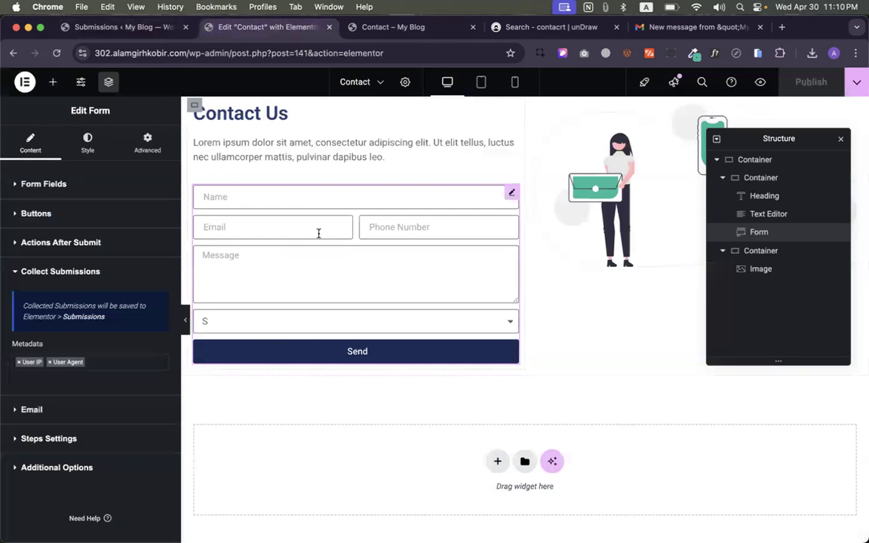
left_click(34, 189)
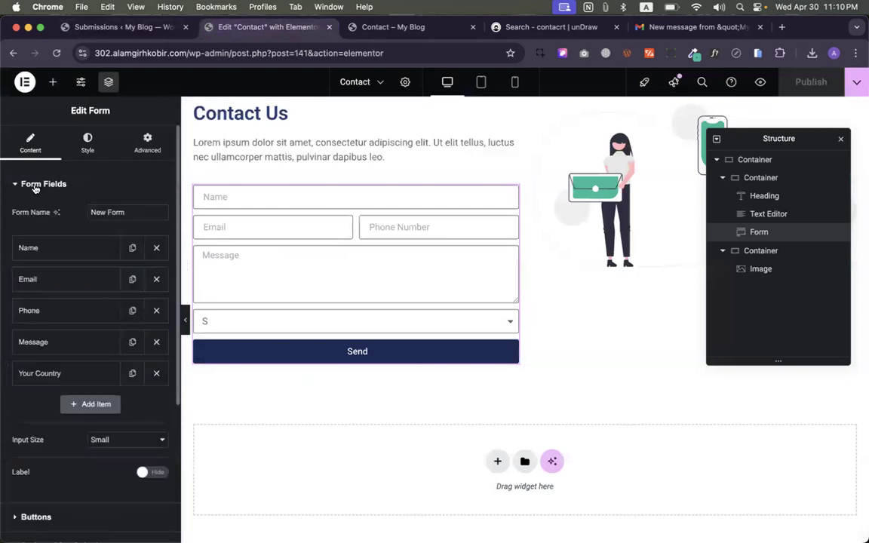
left_click_drag(123, 212, 46, 215)
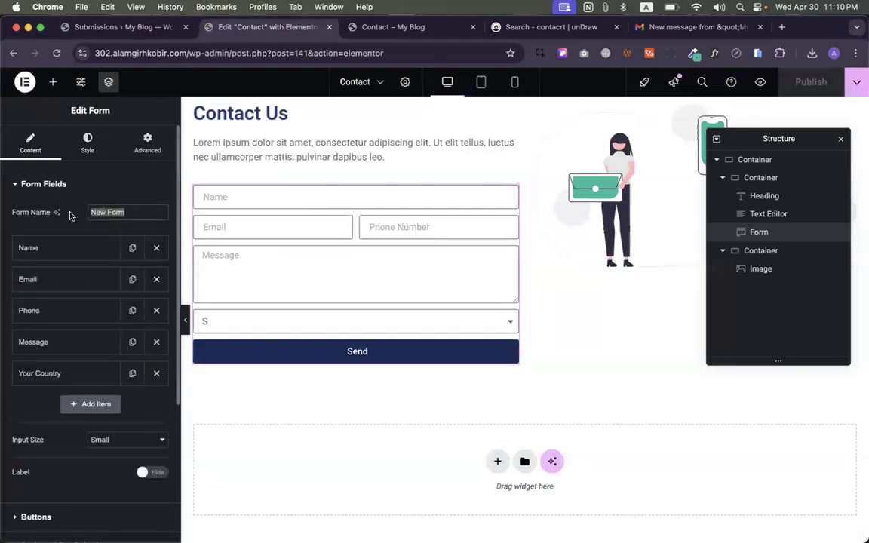
type("Contact")
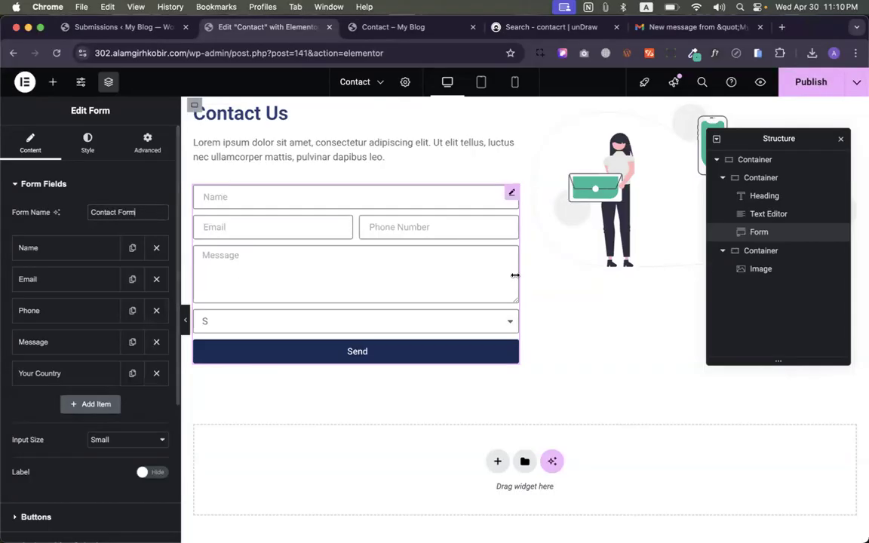
left_click(789, 86)
- Recheck the Submissions list and Gmail inbox, which still show one New Form entry
left_click(154, 36)
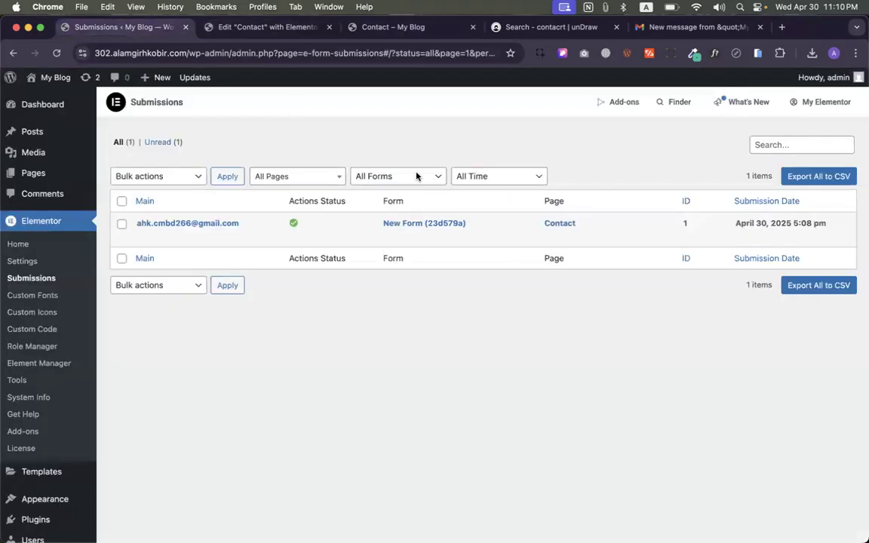
left_click(650, 27)
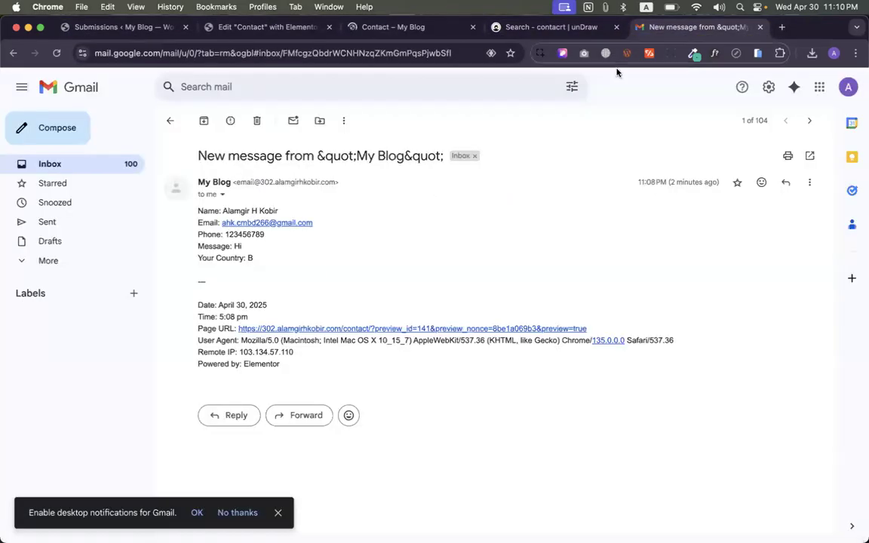
left_click(115, 164)
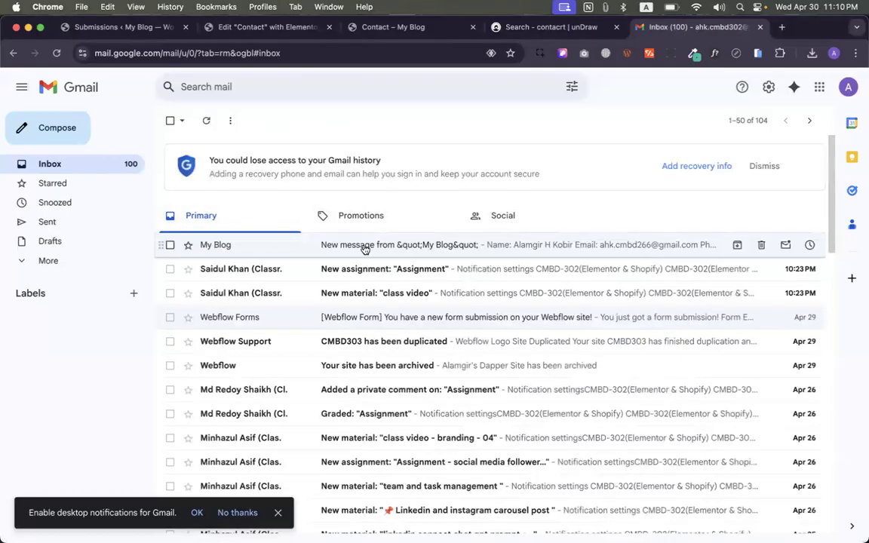
left_click(144, 29)
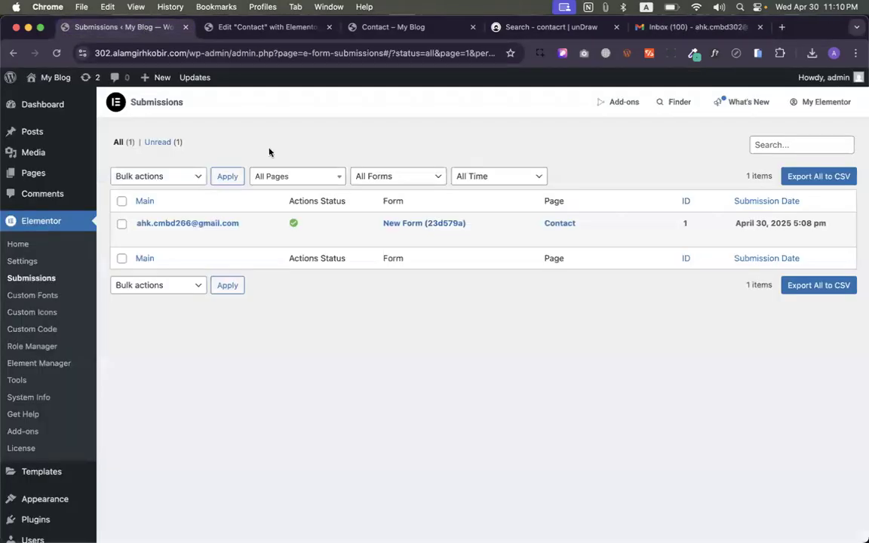
- Expand the form's Buttons and Actions After Submit sections, showing Collect Submissions and Email
left_click(243, 29)
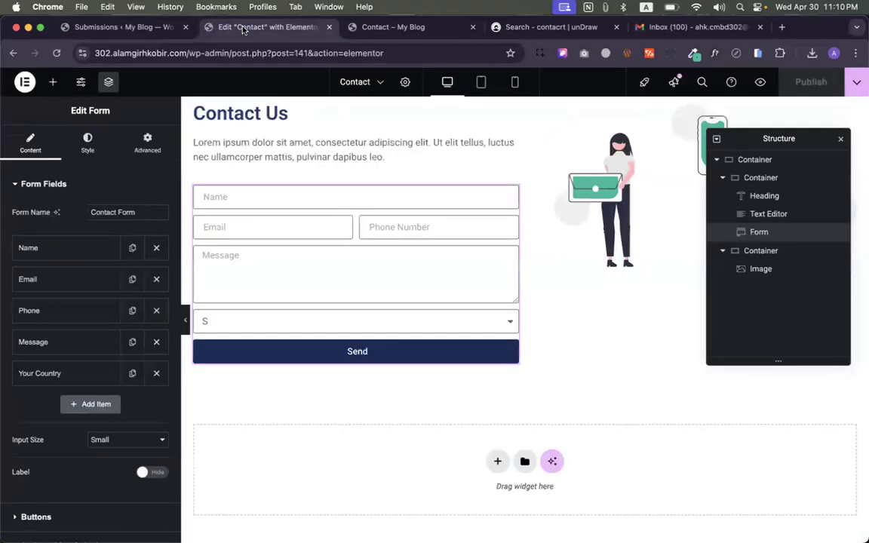
scroll(80, 285, "down", 5)
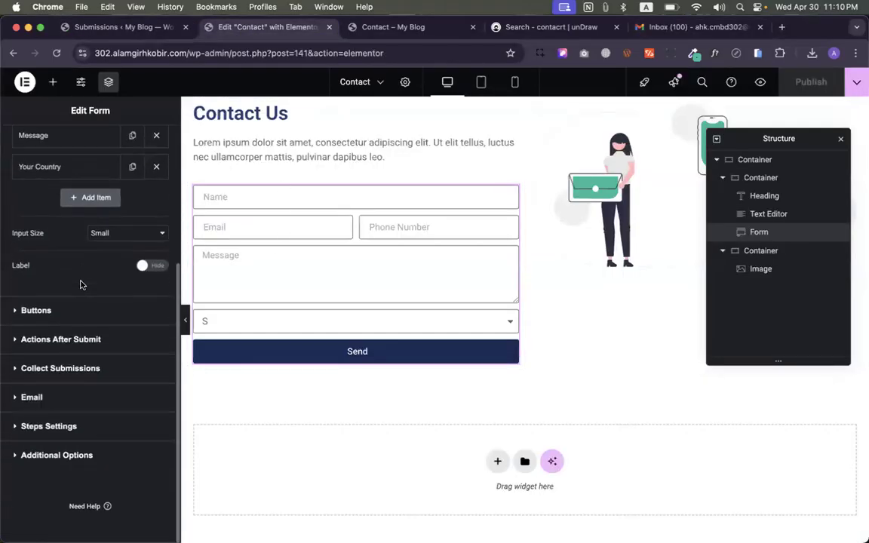
scroll(83, 286, "up", 4)
scroll(71, 310, "down", 4)
left_click(30, 310)
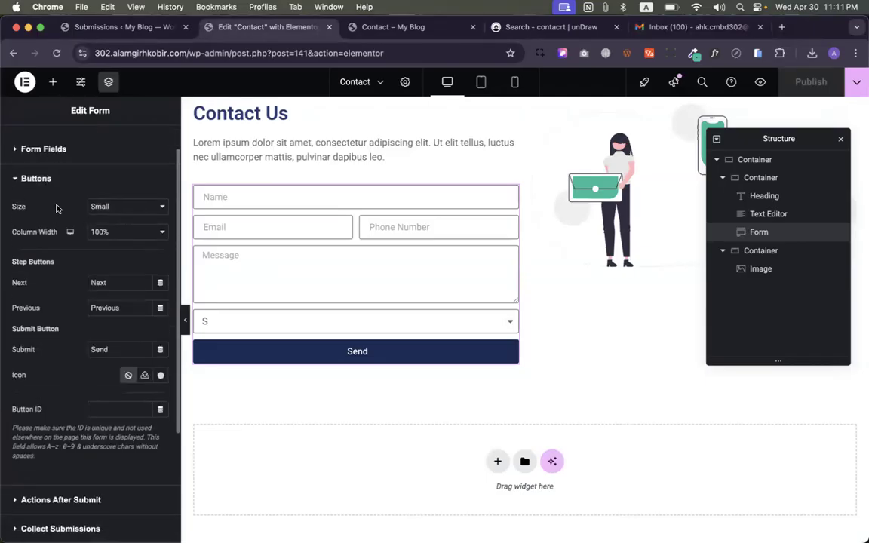
scroll(107, 328, "down", 4)
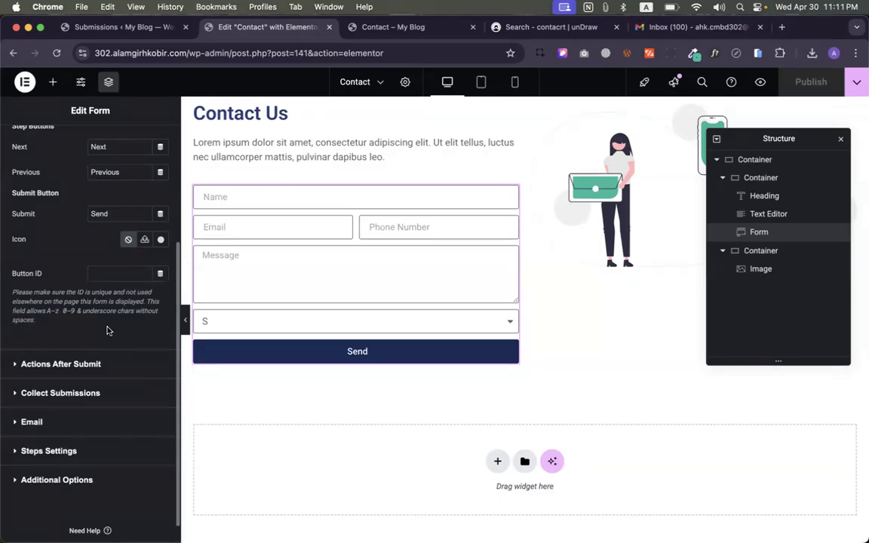
scroll(85, 336, "down", 1)
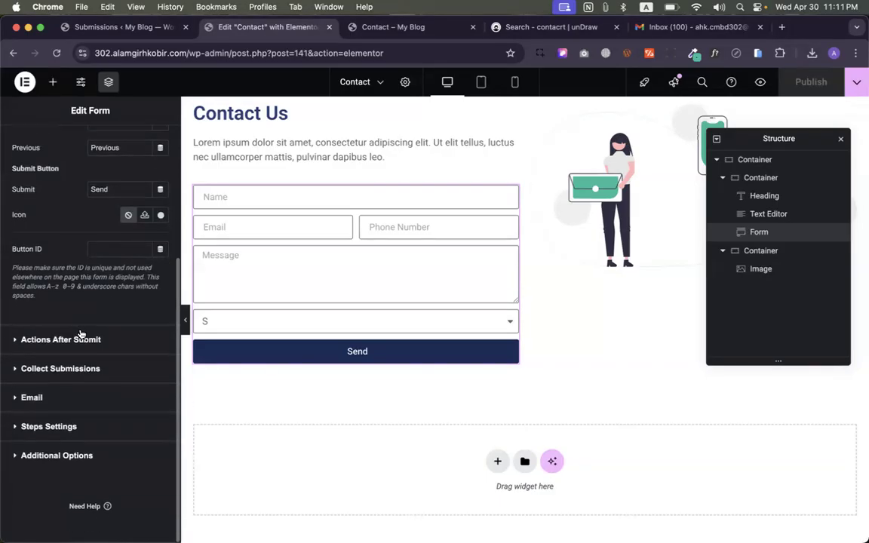
left_click(74, 341)
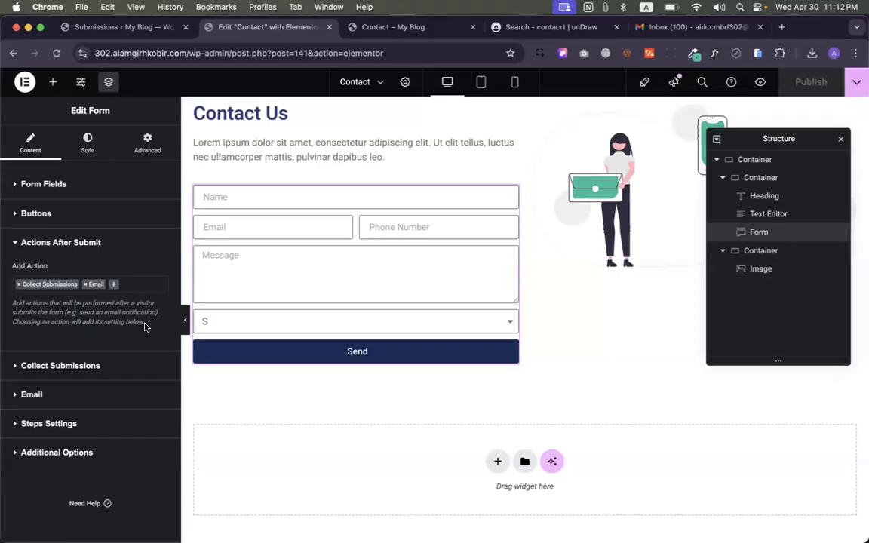
- Expand the form's Collect Submissions and Email sections to show recipient, subject and message settings
left_click_drag(130, 323, 22, 310)
left_click(21, 310)
left_click(43, 367)
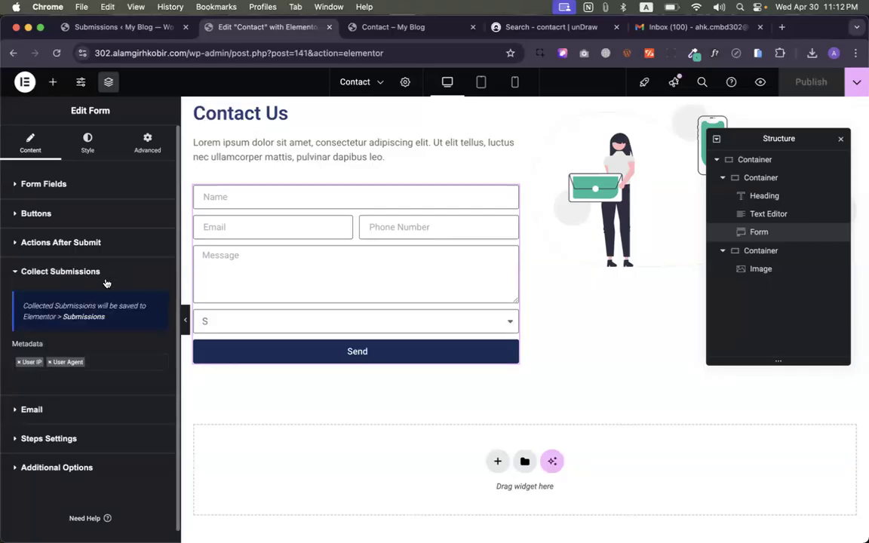
scroll(91, 326, "down", 1)
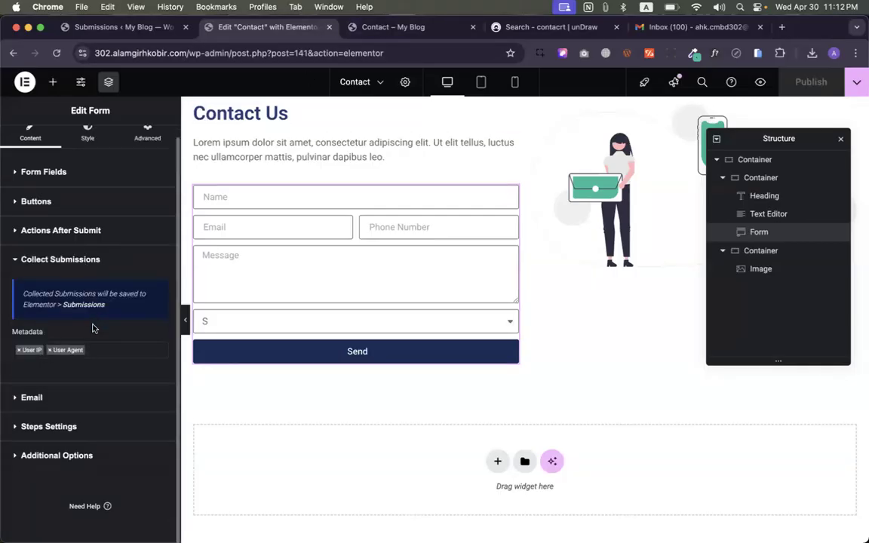
left_click(29, 401)
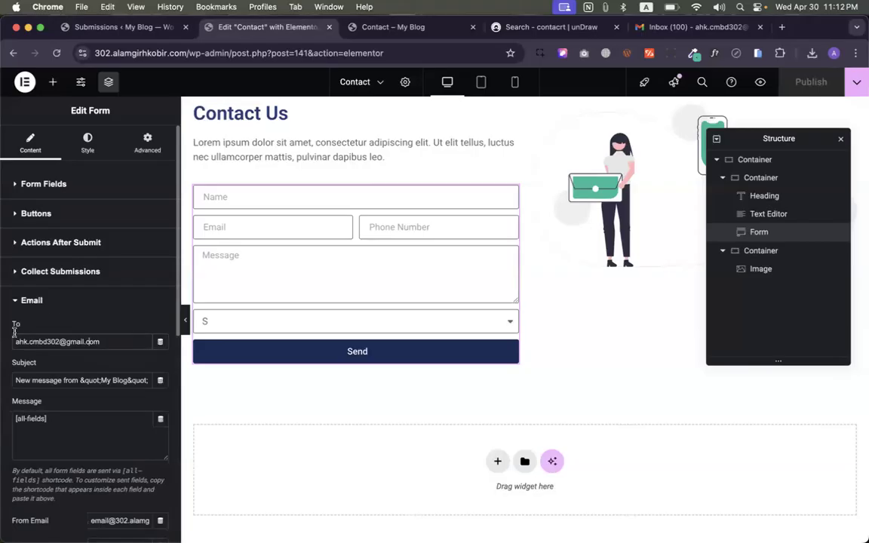
- Replace the subject's quoted My Blog text with the site's domain name followed by '| Contact Page'
left_click_drag(15, 341, 125, 340)
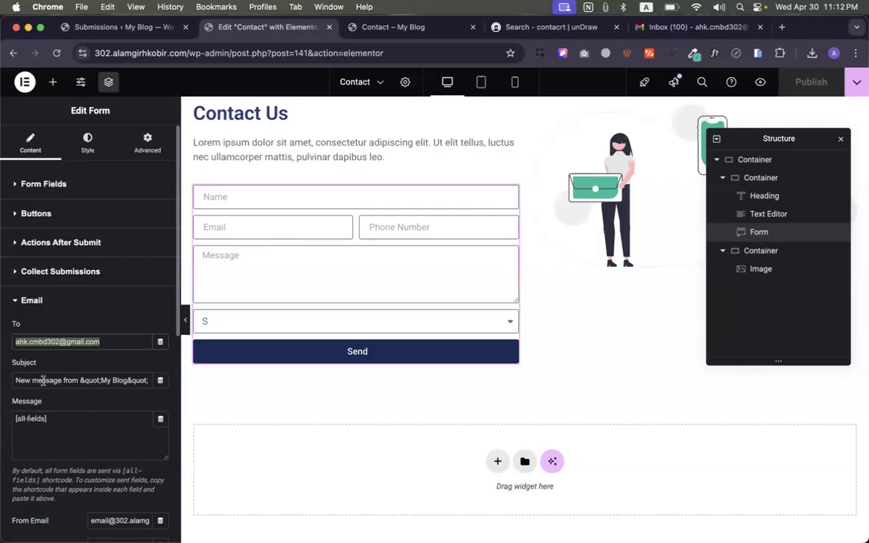
left_click_drag(80, 380, 153, 389)
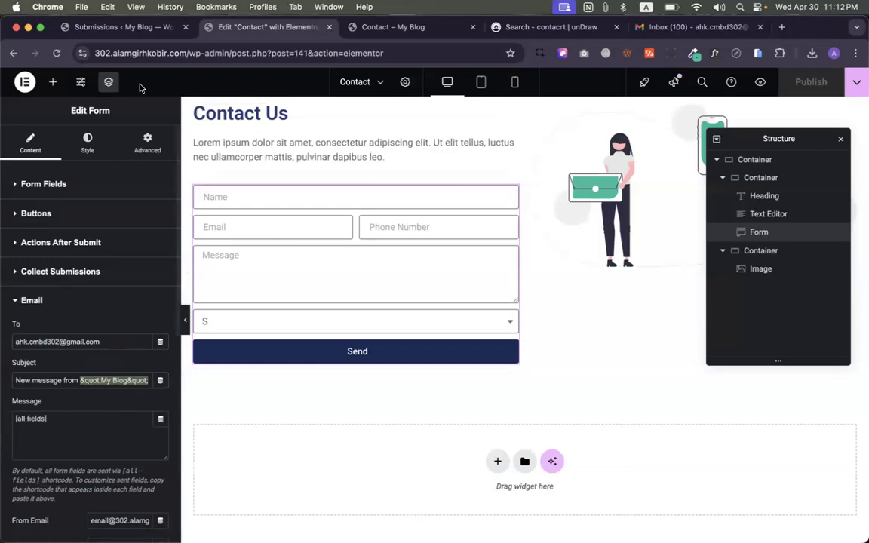
double_click(128, 50)
key("super+c")
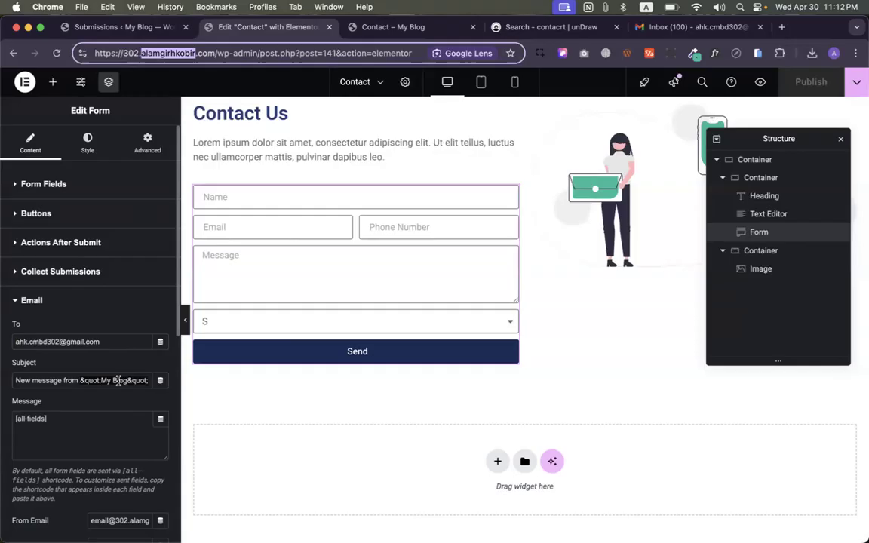
left_click_drag(82, 381, 192, 383)
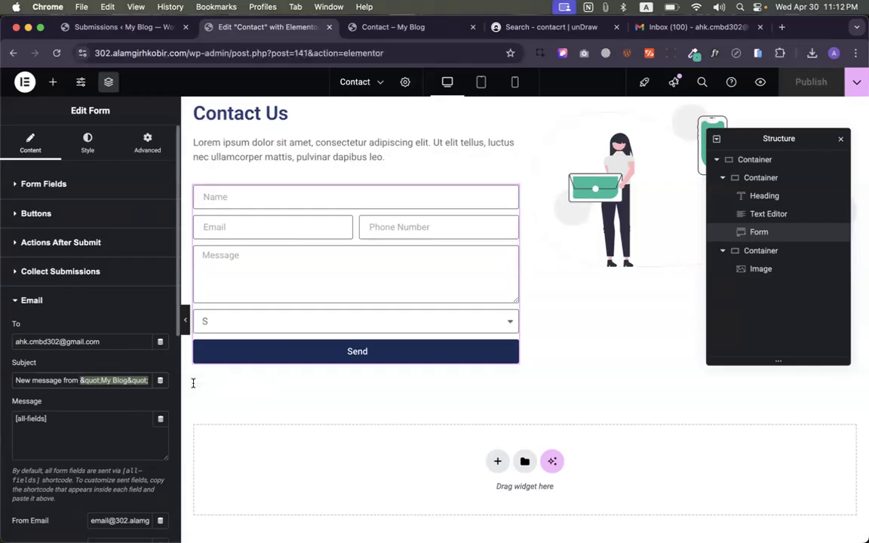
key("super+v")
type("| COnt")
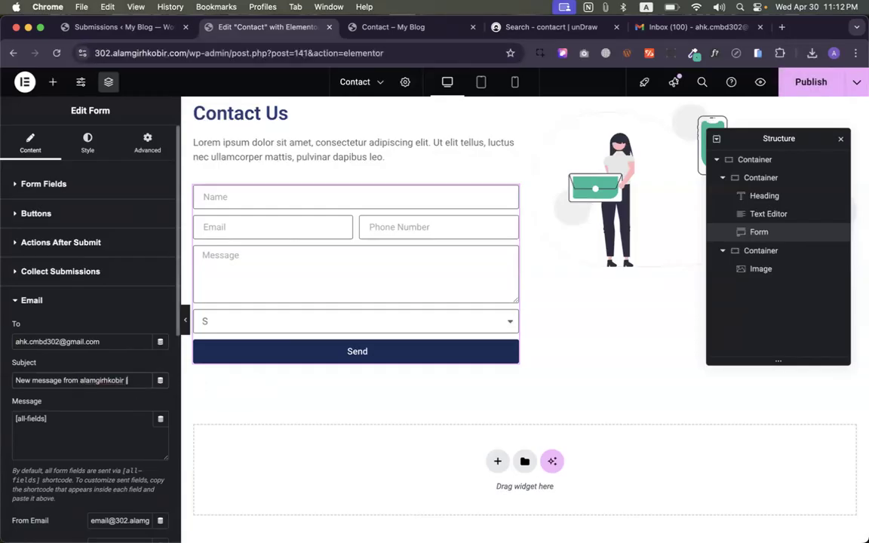
key("BackSpace")
key("BackSpace")
key("BackSpace")
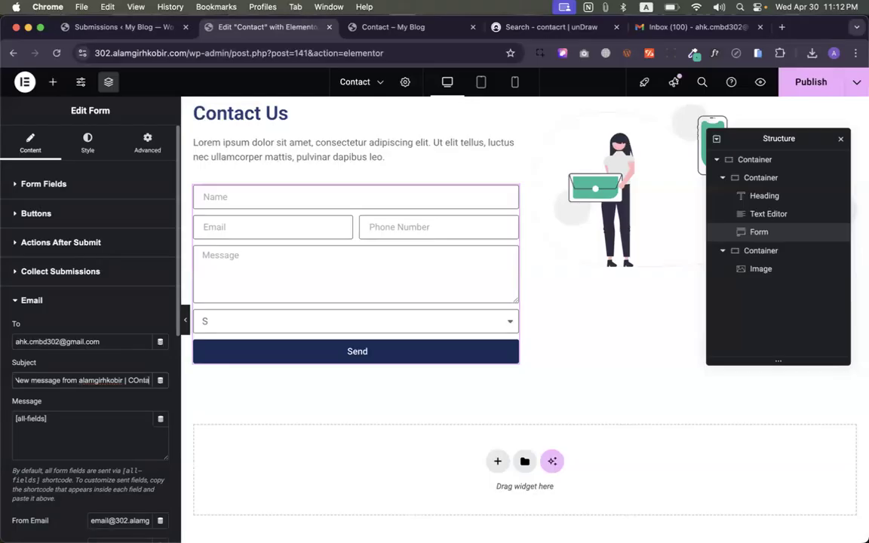
type("ontact F")
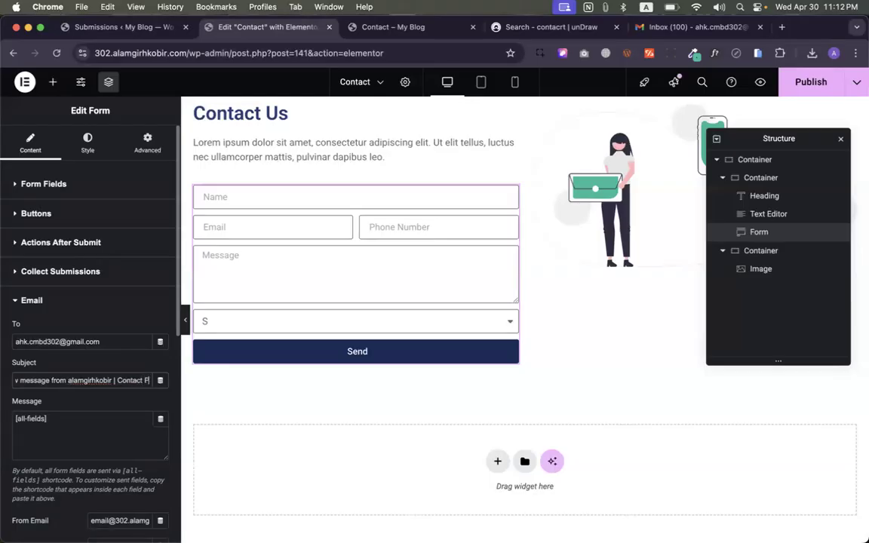
key("BackSpace")
type("Page")
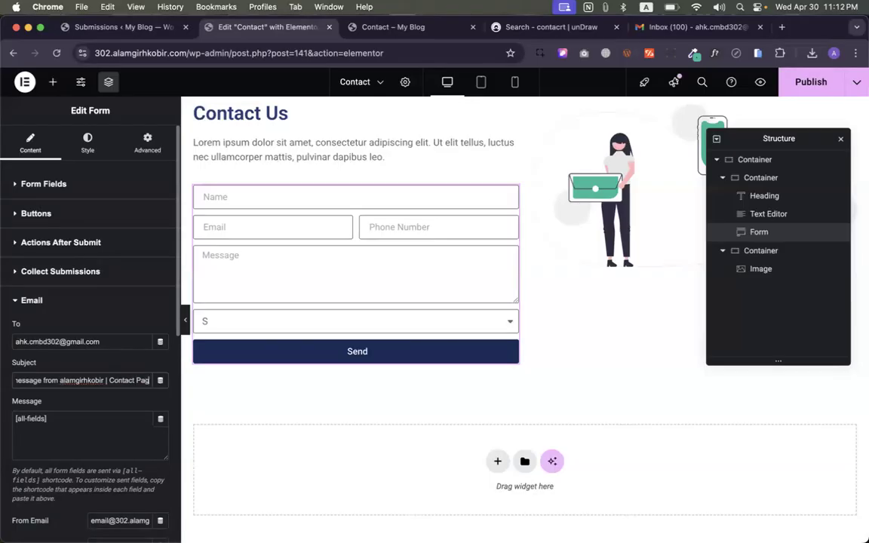
- Append '.com' to the site name in the subject and capitalize its first letter
left_click(128, 404)
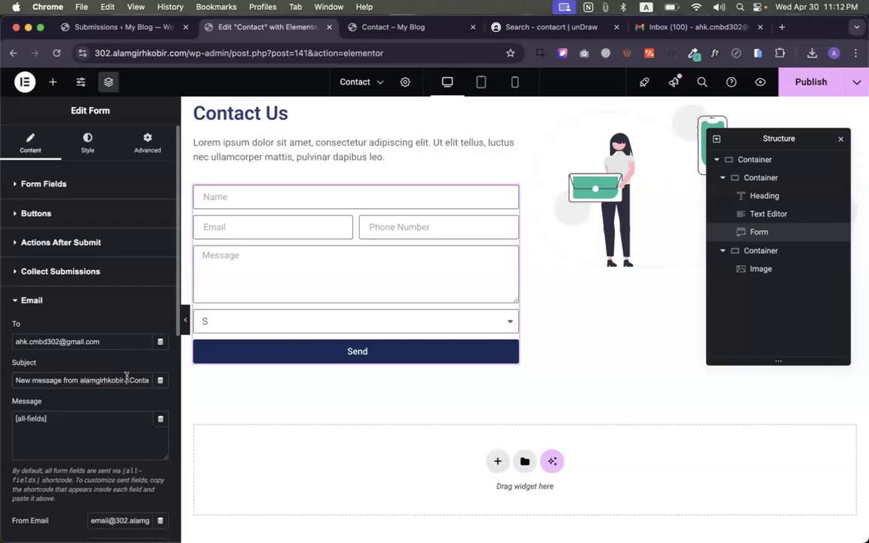
type(".com")
left_click(84, 379)
key("BackSpace")
type("A")
- Review the [all-fields] message body and the sender email value
left_click_drag(15, 418, 47, 419)
left_click(88, 401)
scroll(88, 402, "down", 3)
triple_click(114, 403)
left_click(111, 377)
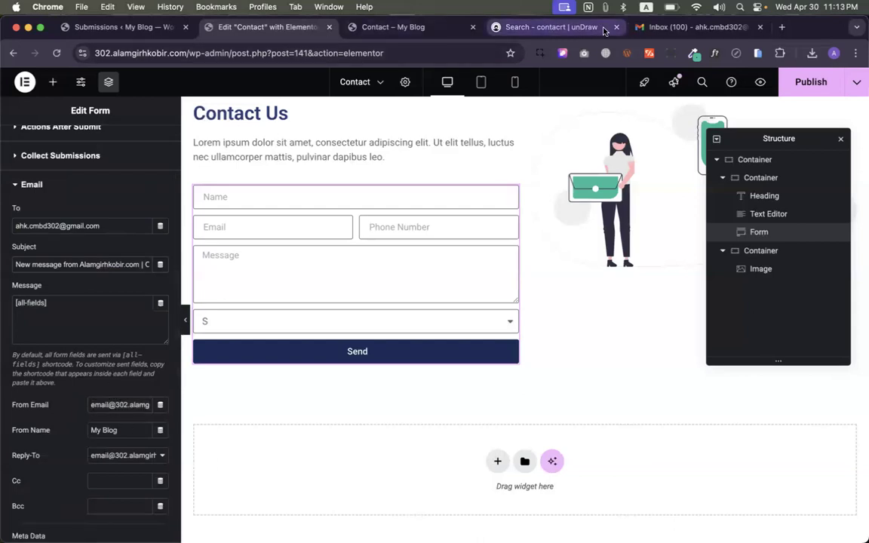
left_click(547, 27)
- Open the My Blog notification in Gmail and inspect its sender address details
left_click(688, 26)
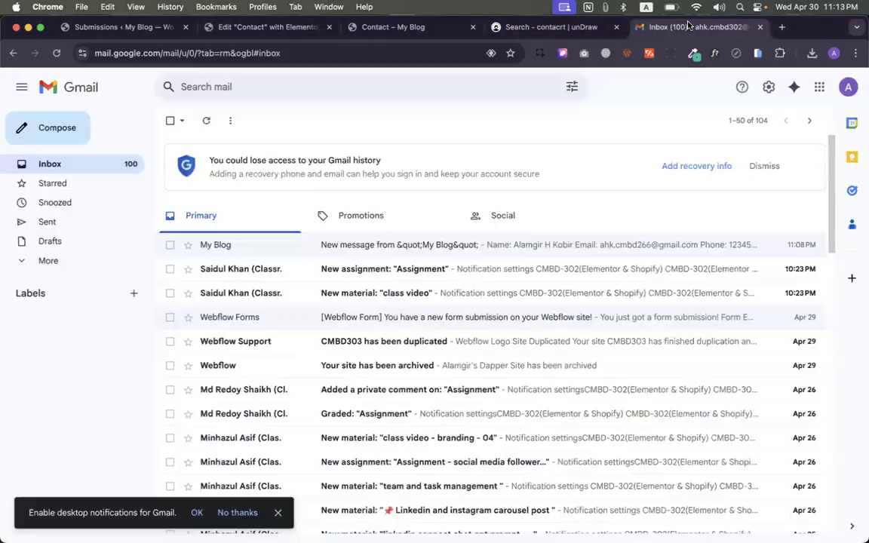
left_click(337, 242)
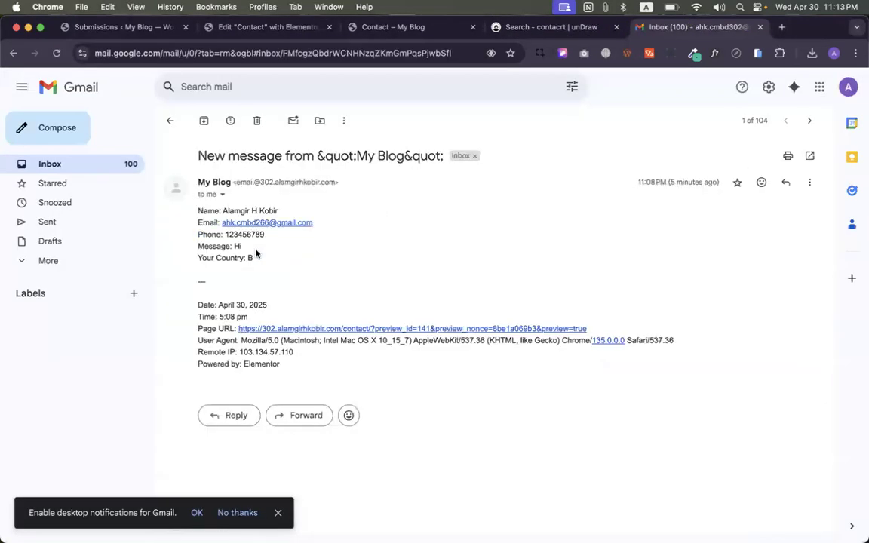
left_click(223, 195)
left_click_drag(322, 212, 436, 216)
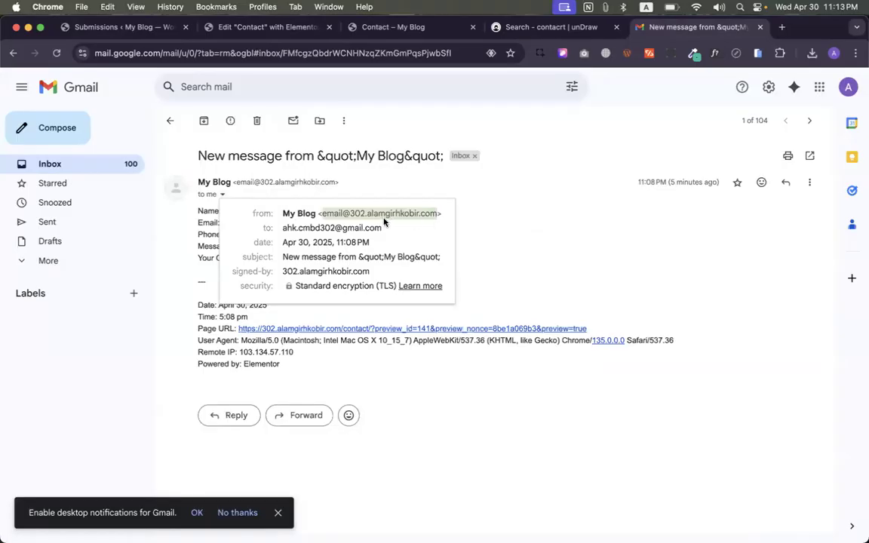
left_click(320, 213)
left_click_drag(318, 212, 440, 211)
left_click(536, 209)
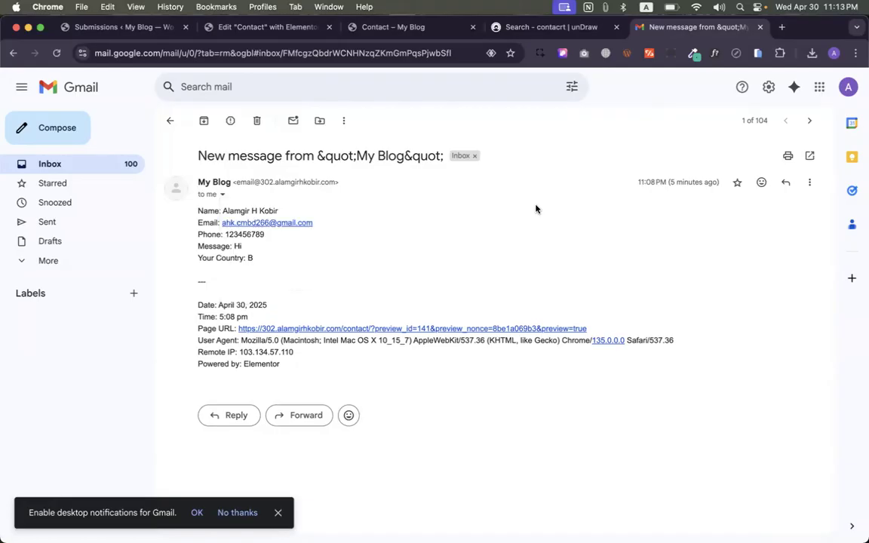
- Select just the submitted address on the email's Email line
left_click_drag(195, 223, 323, 223)
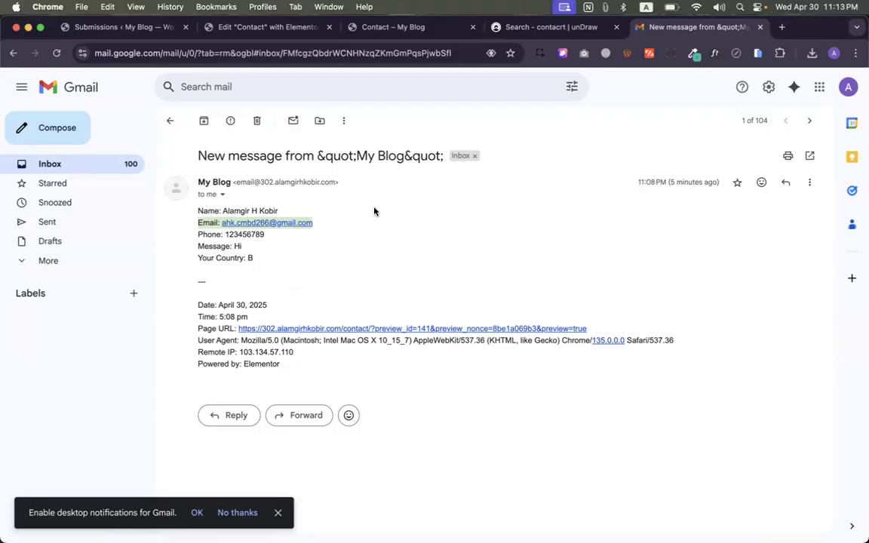
left_click_drag(312, 225, 222, 218)
key("super+c")
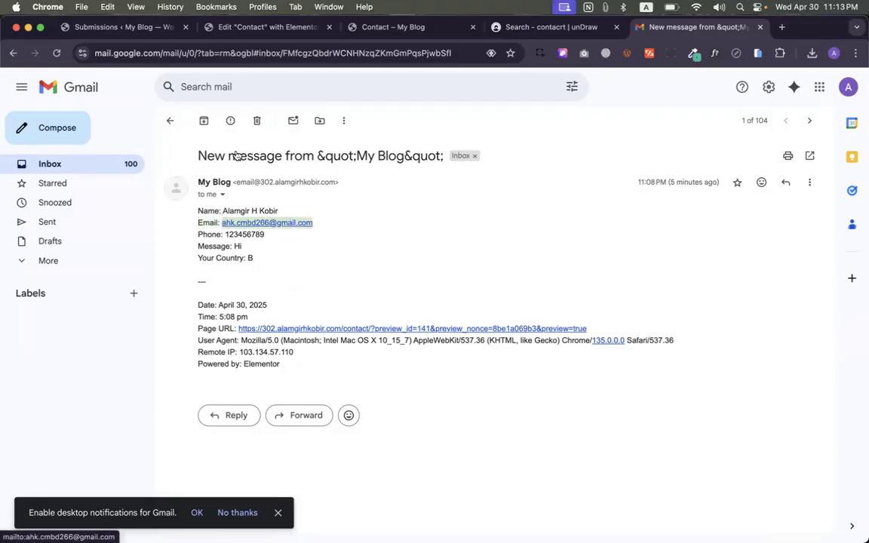
left_click(241, 28)
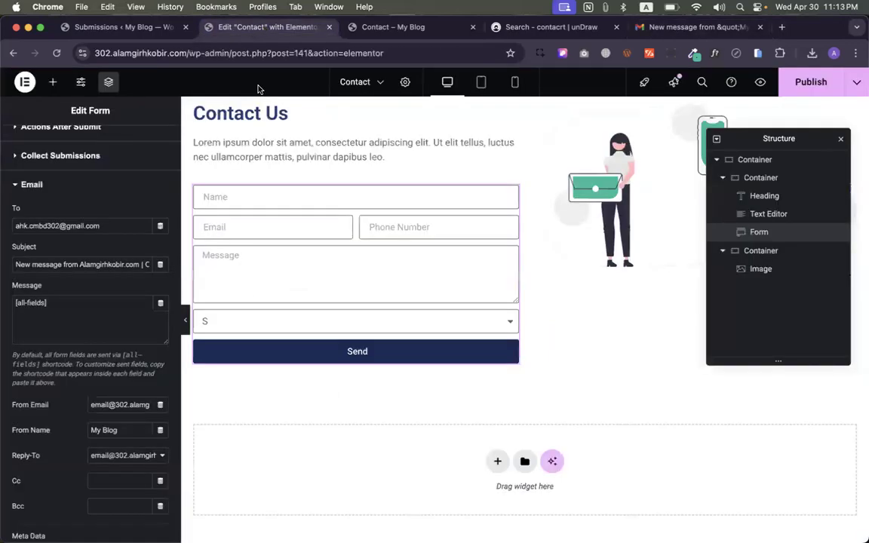
- Paste the copied address into the From Email field
triple_click(120, 404)
type("v")
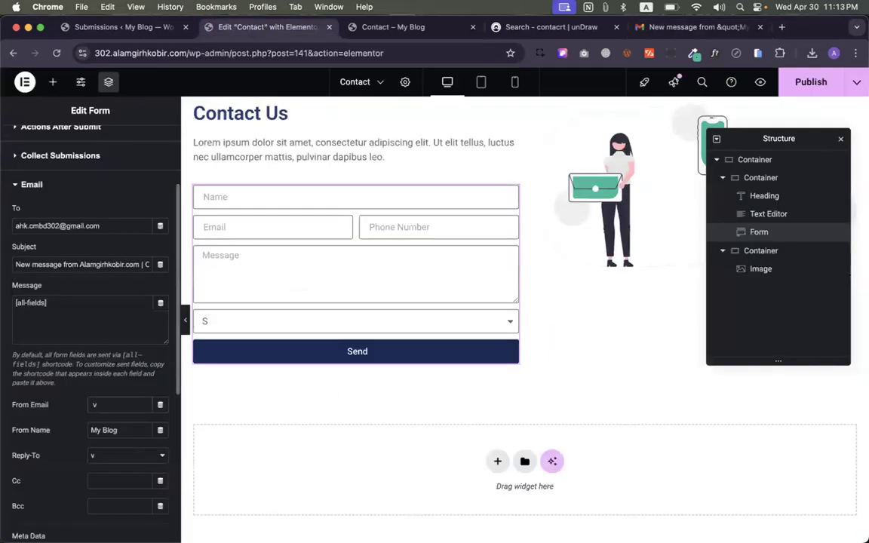
key("BackSpace")
key("super+v")
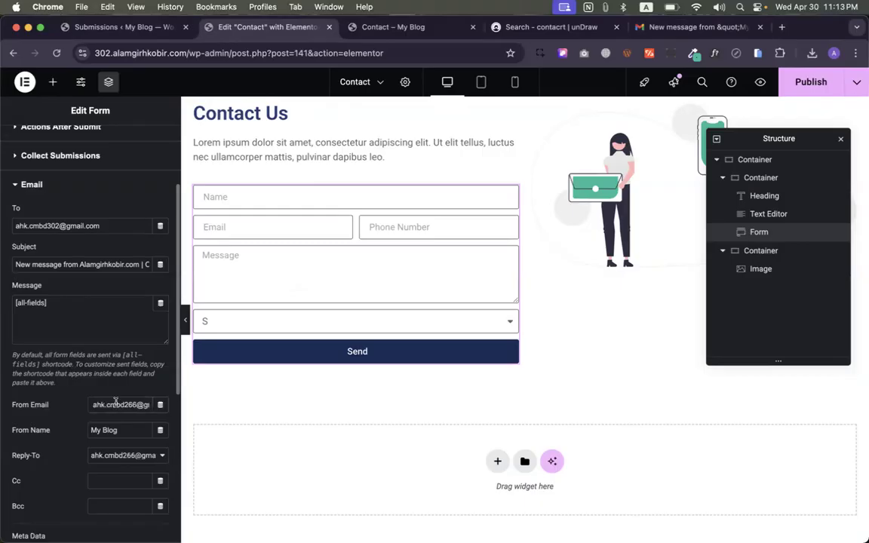
scroll(131, 399, "right", 1)
scroll(131, 398, "down", 1)
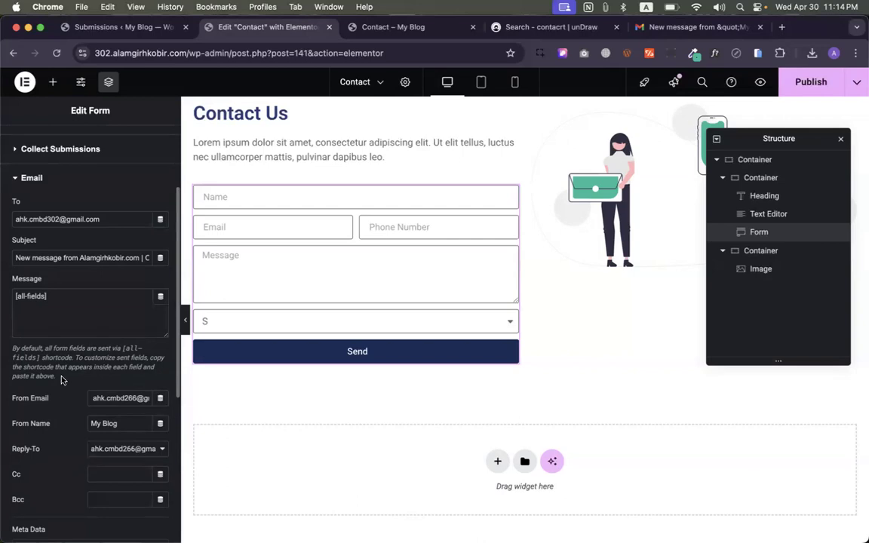
left_click(89, 396)
scroll(76, 362, "up", 5)
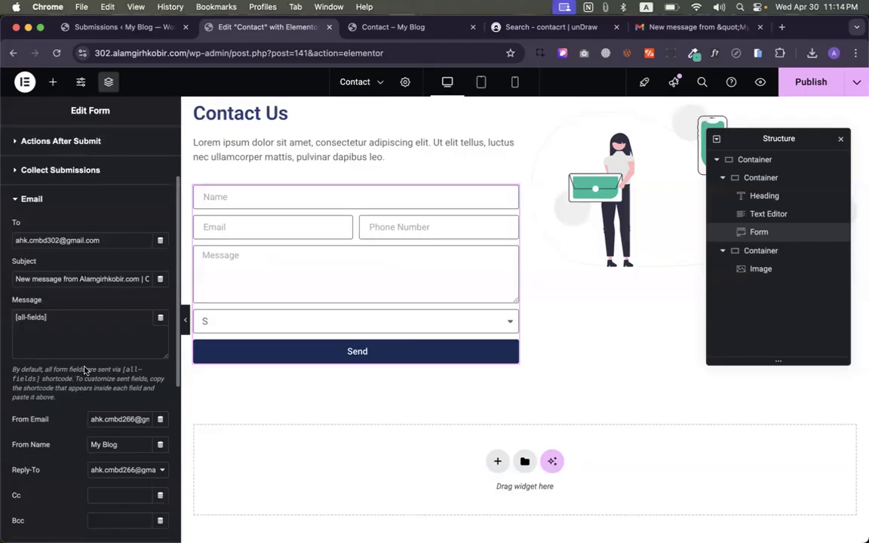
- Check the Email field's shortcode under its Advanced options
left_click(38, 184)
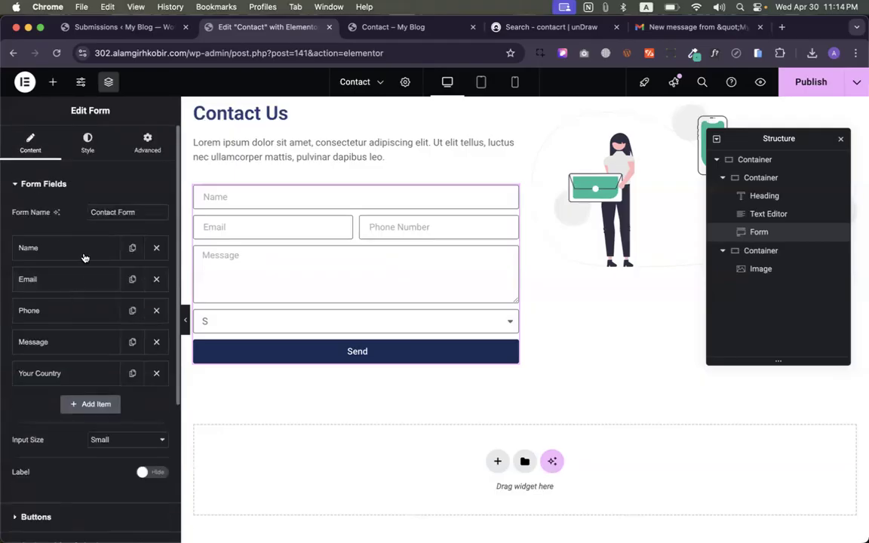
left_click(47, 287)
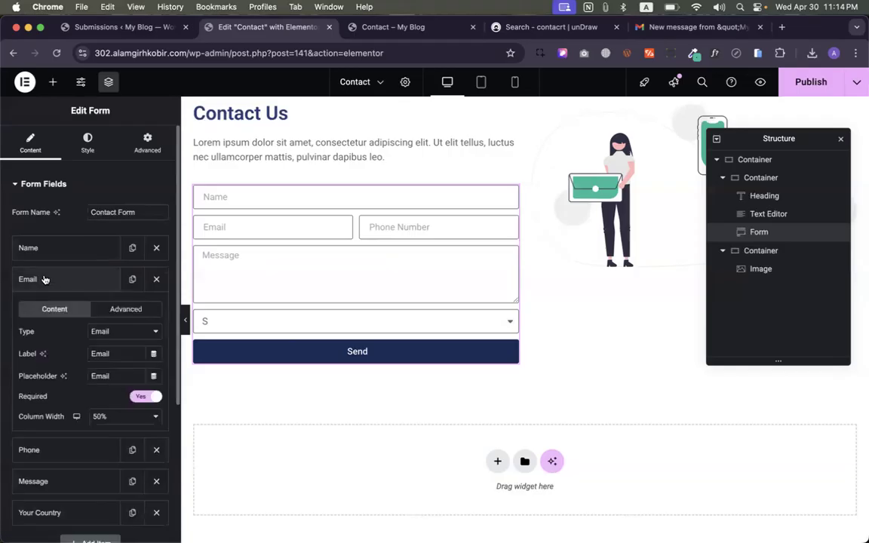
left_click(126, 308)
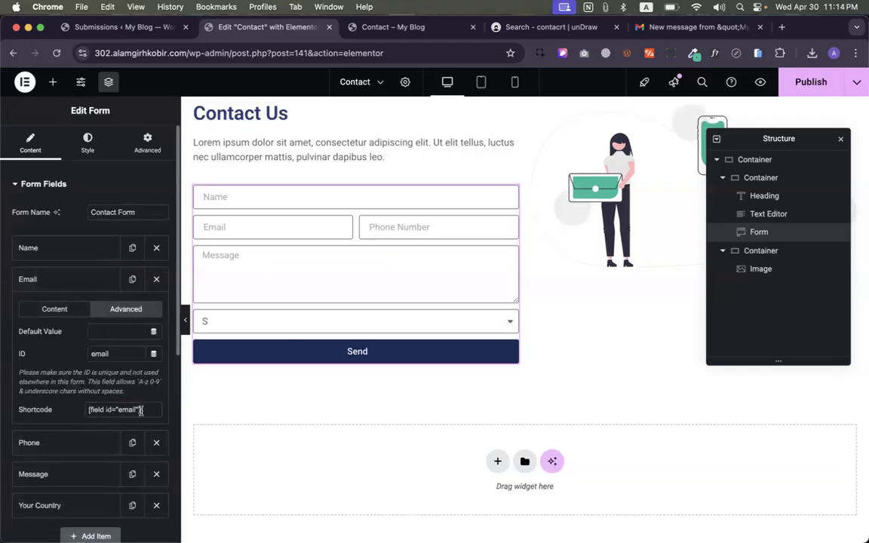
left_click_drag(139, 410, 59, 413)
scroll(58, 413, "down", 5)
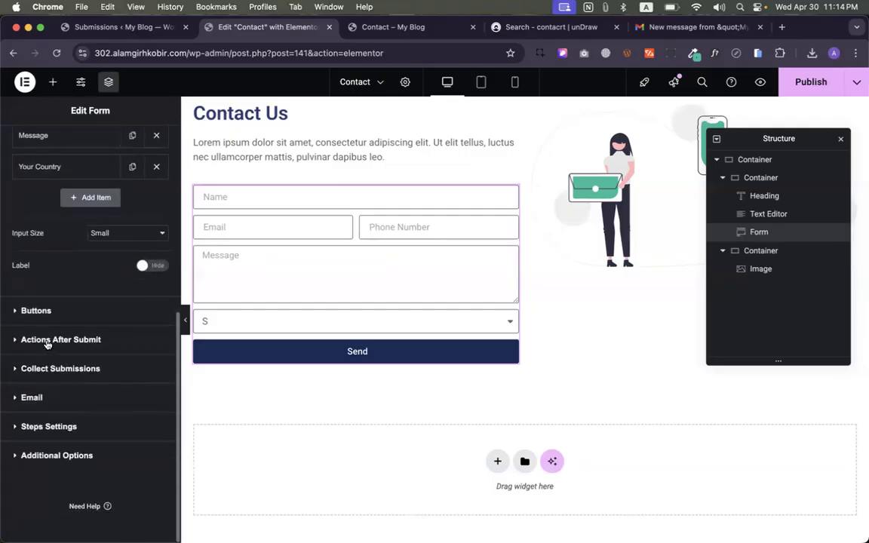
- Reopen the Email settings and review the From Email shortcode and the My Blog From Name
left_click(23, 397)
scroll(77, 396, "down", 3)
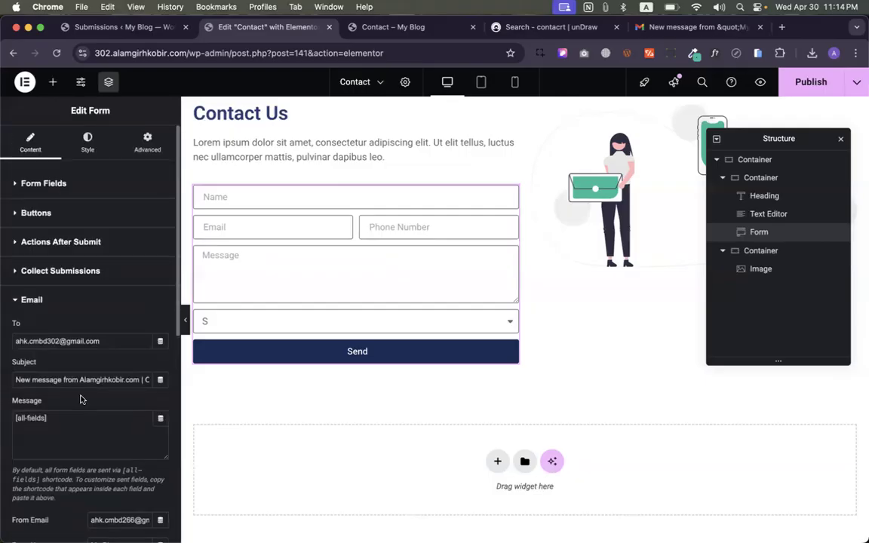
scroll(83, 393, "down", 1)
triple_click(108, 365)
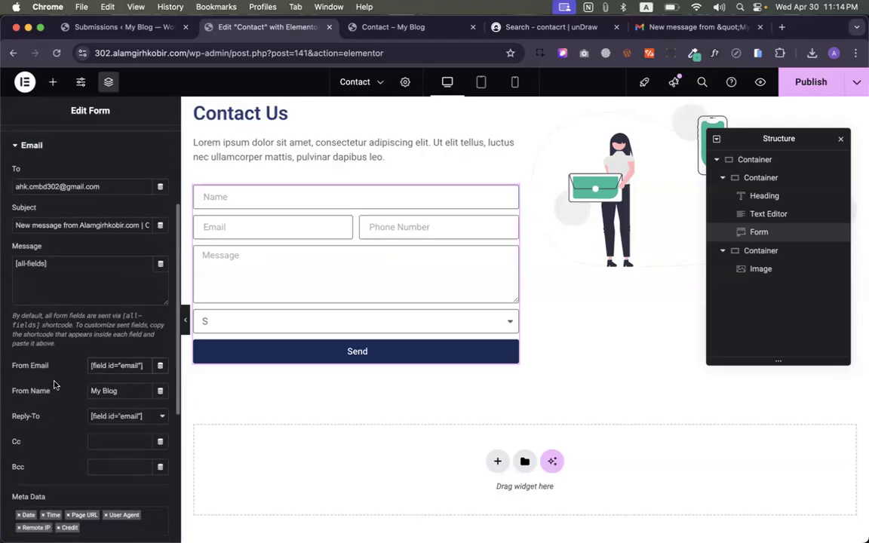
left_click_drag(143, 365, 74, 366)
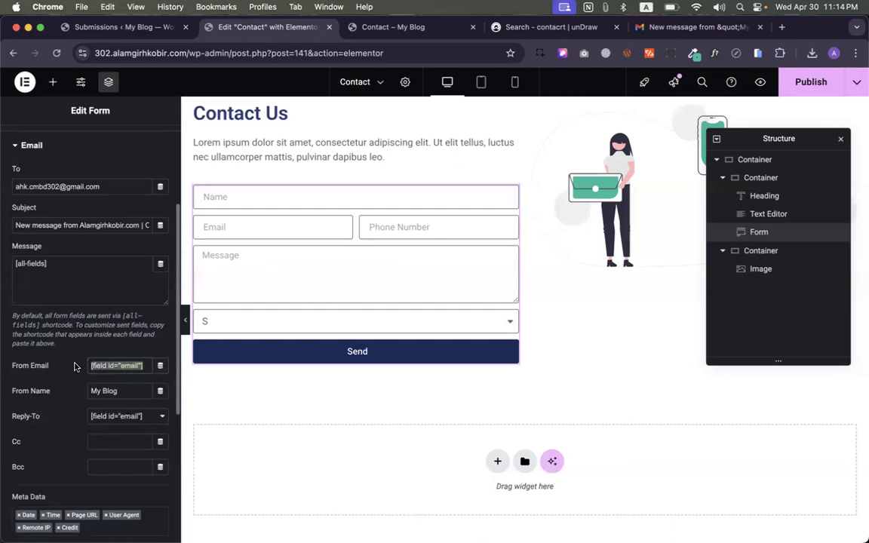
left_click(76, 366)
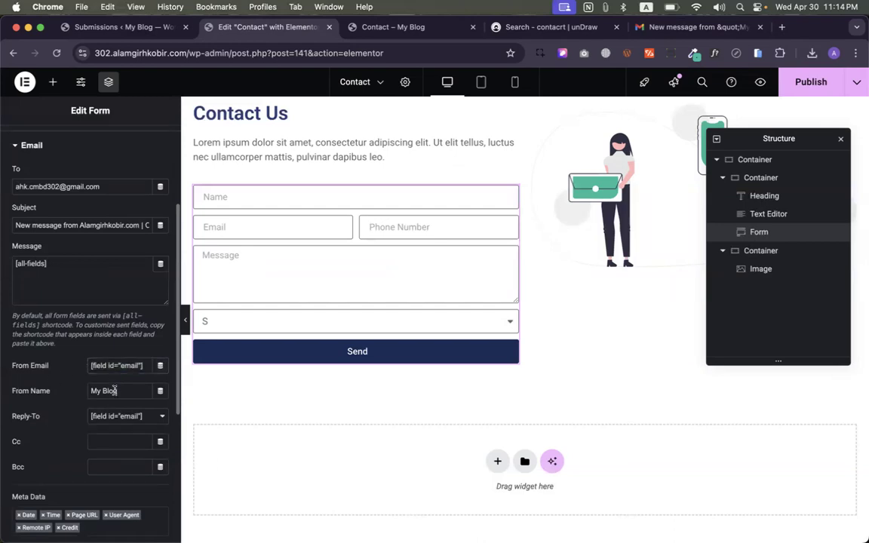
left_click_drag(11, 389, 73, 397)
left_click(70, 394)
left_click(116, 392)
left_click(639, 27)
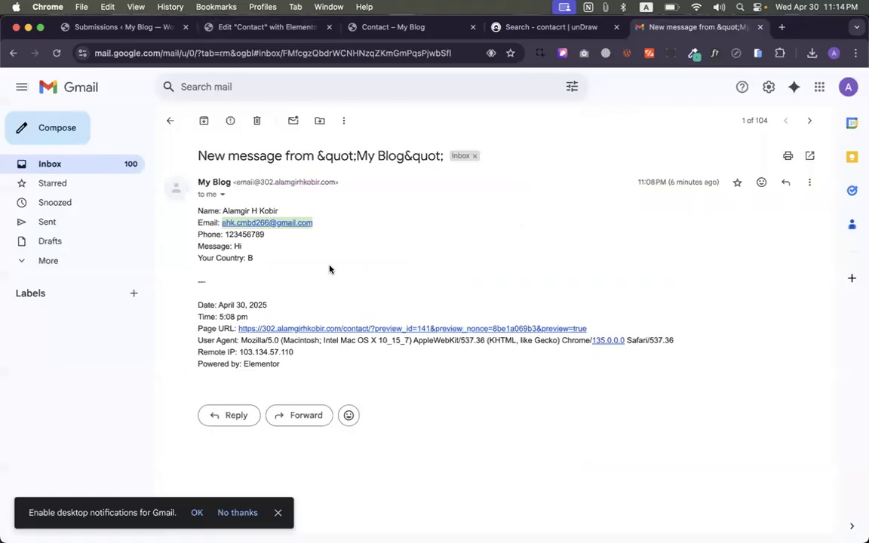
left_click_drag(221, 211, 318, 212)
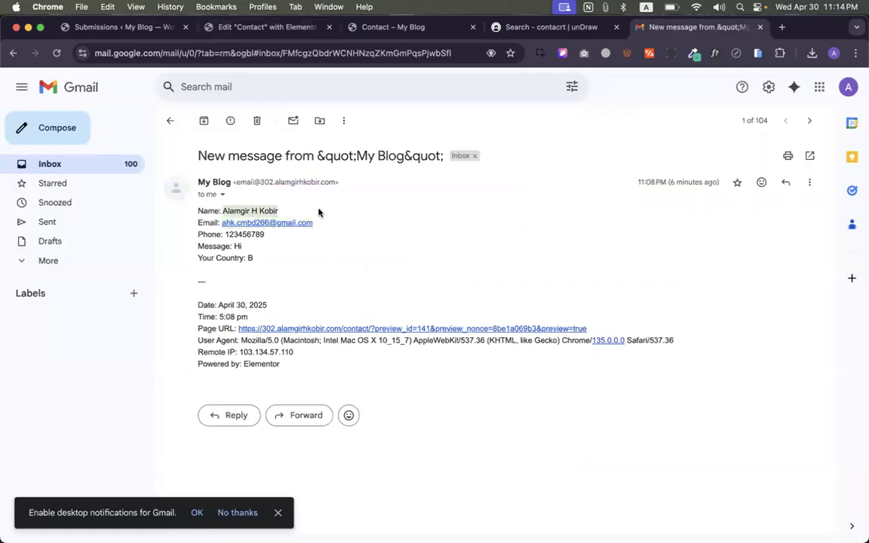
left_click(226, 27)
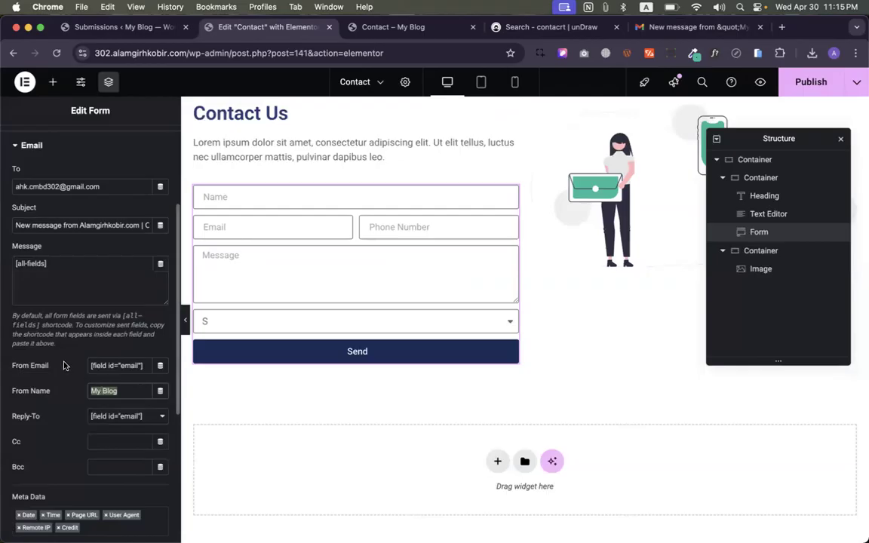
- Copy the Name field's shortcode from its Advanced settings
scroll(64, 365, "up", 5)
left_click(62, 183)
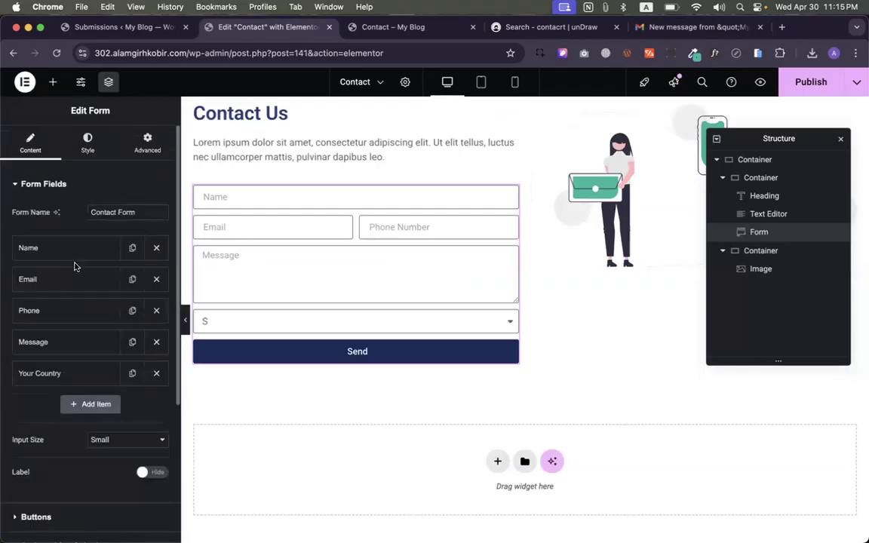
left_click(63, 248)
left_click(117, 279)
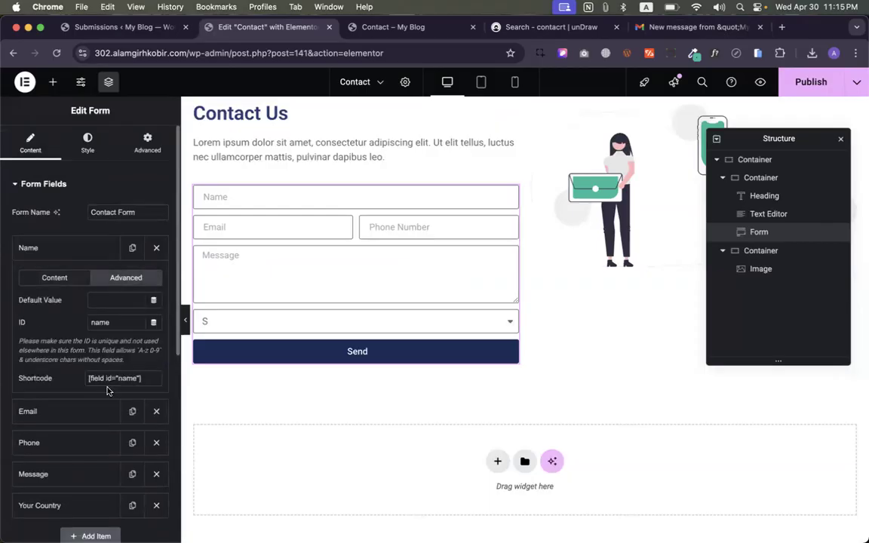
left_click_drag(88, 381, 155, 381)
key("super+c")
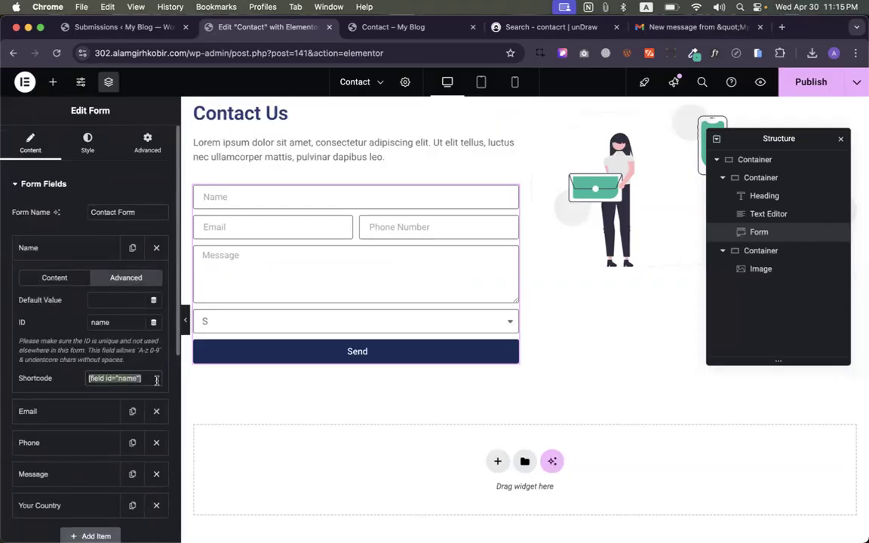
- Replace the From Name My Blog with the [field id="name"] shortcode
scroll(150, 378, "down", 5)
left_click(35, 397)
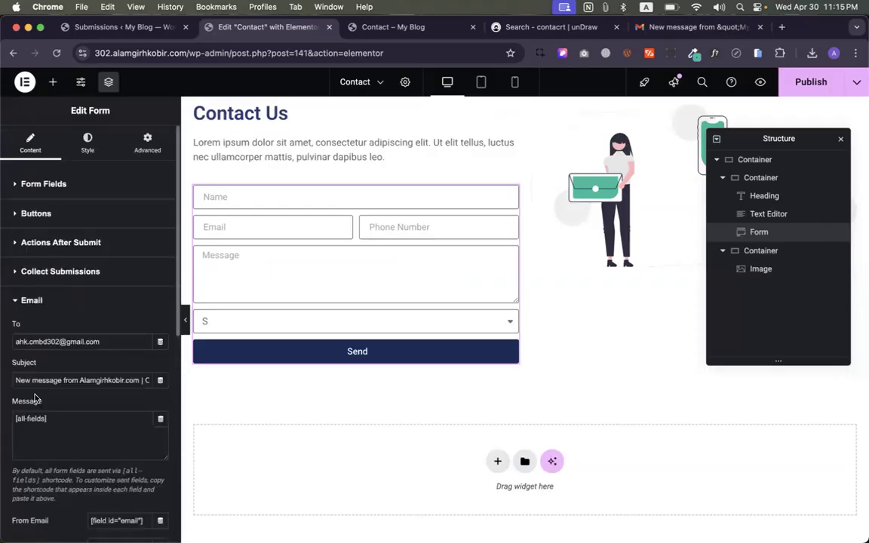
scroll(128, 405, "down", 5)
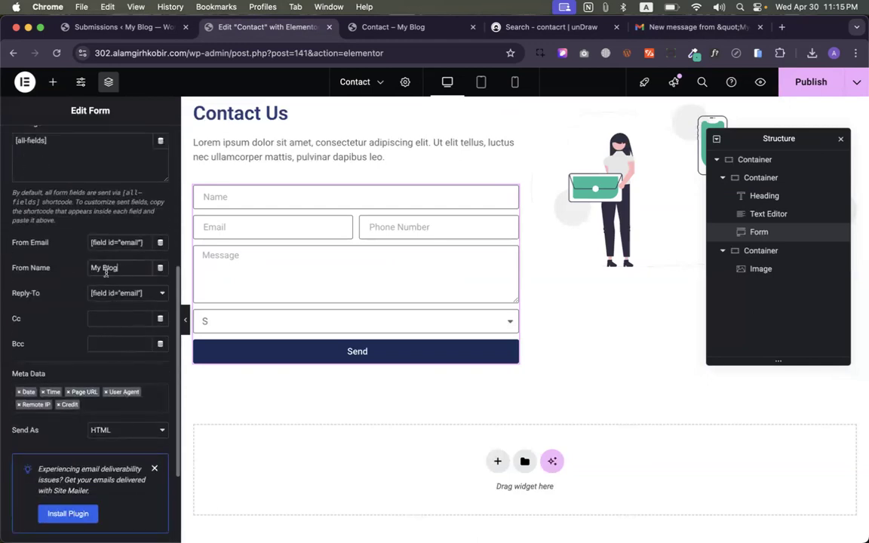
key("super+a")
key("super+v")
scroll(85, 319, "down", 3)
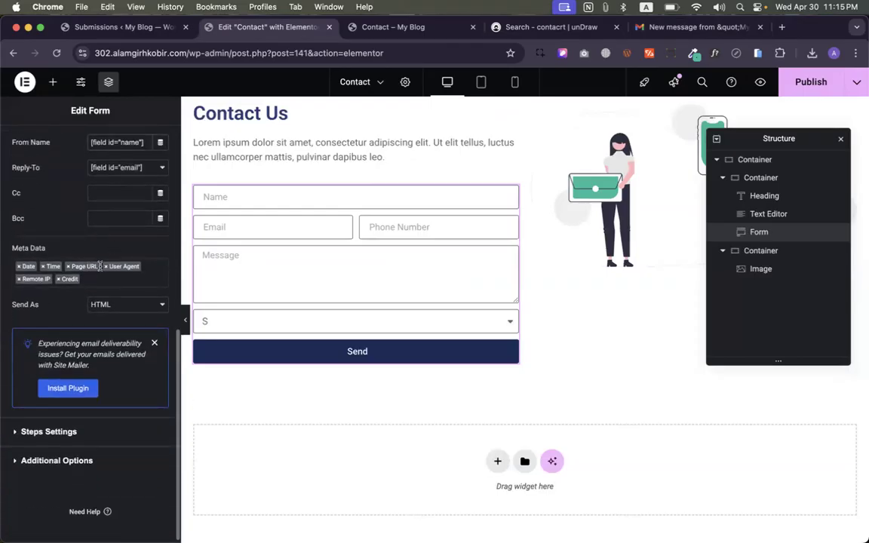
- Remove User Agent, Remote IP and Credit from the email metadata, comparing against the received Gmail message
left_click(690, 26)
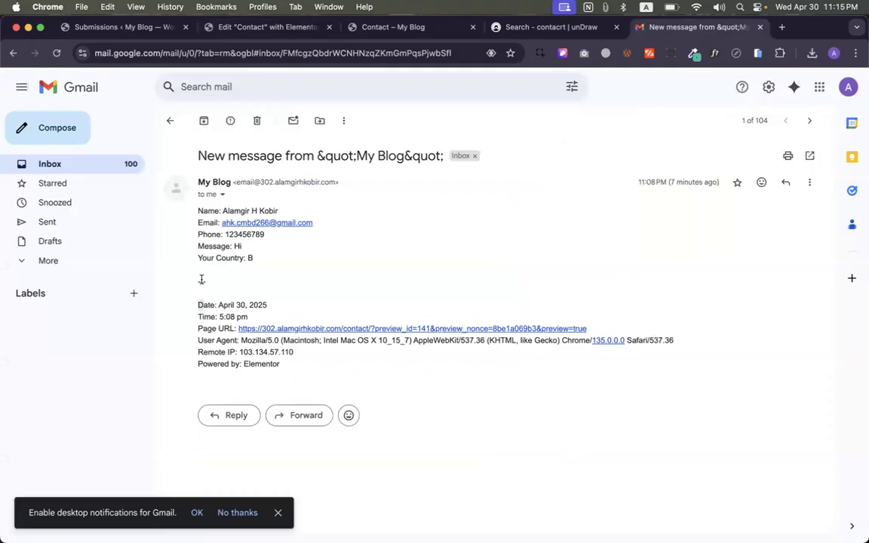
left_click(145, 25)
left_click(220, 27)
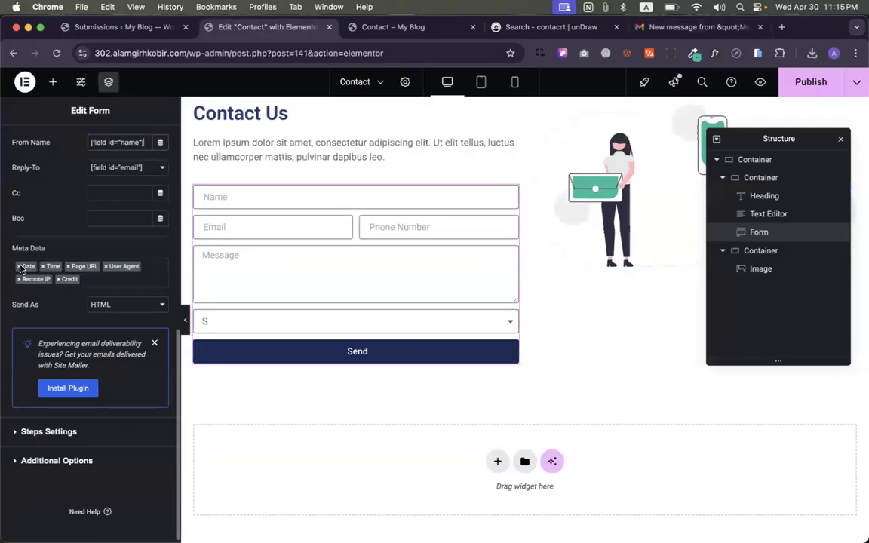
left_click(106, 267)
left_click(105, 267)
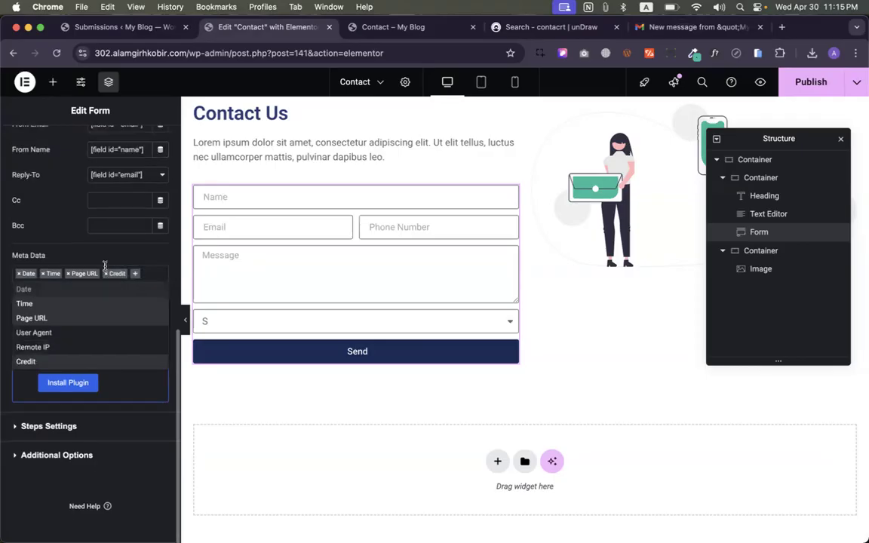
left_click(697, 27)
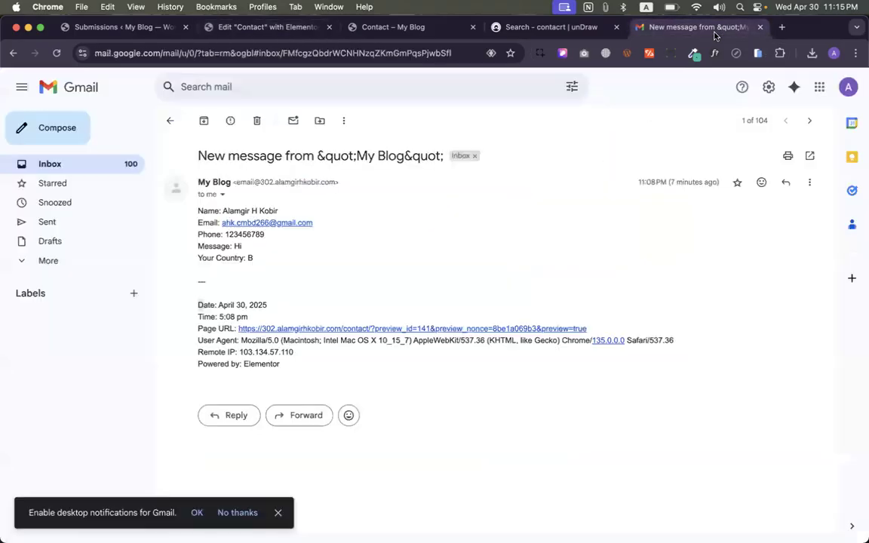
triple_click(241, 360)
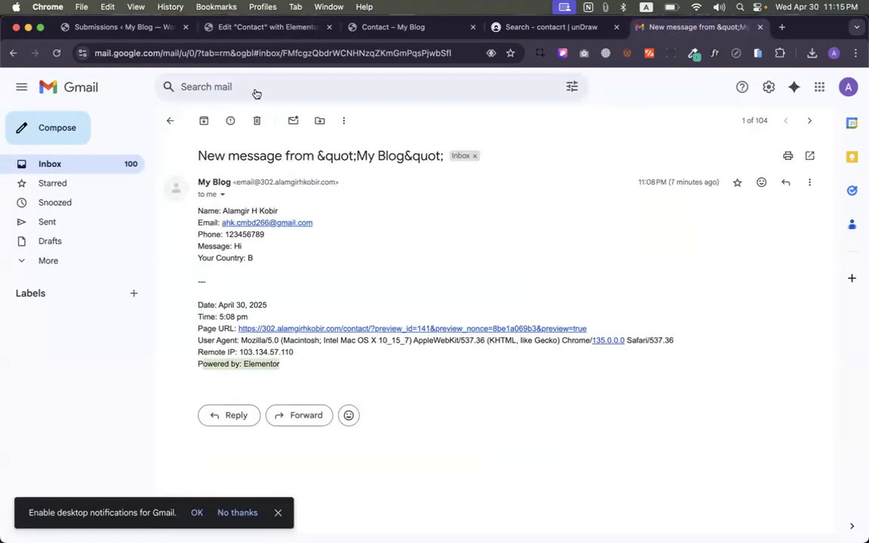
left_click(256, 26)
left_click(106, 273)
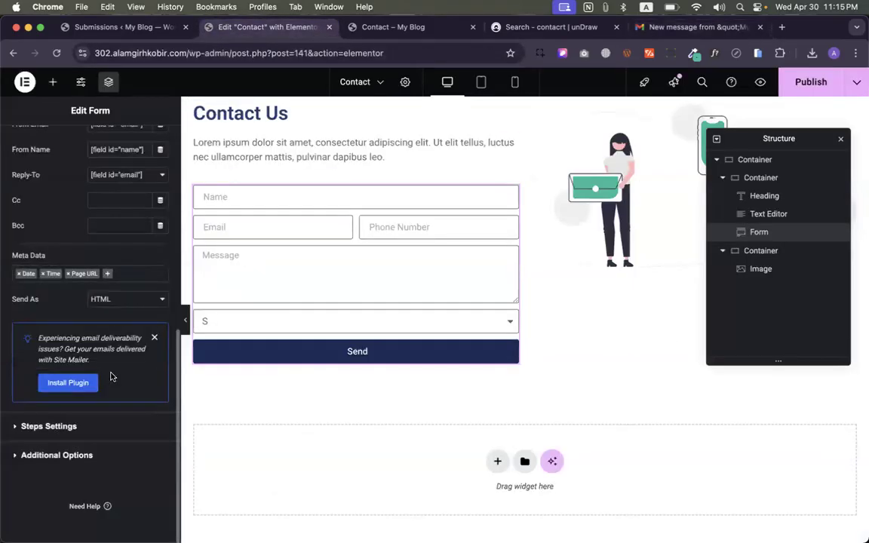
- Publish the contact page and open its live preview
left_click(811, 81)
scroll(120, 229, "up", 5)
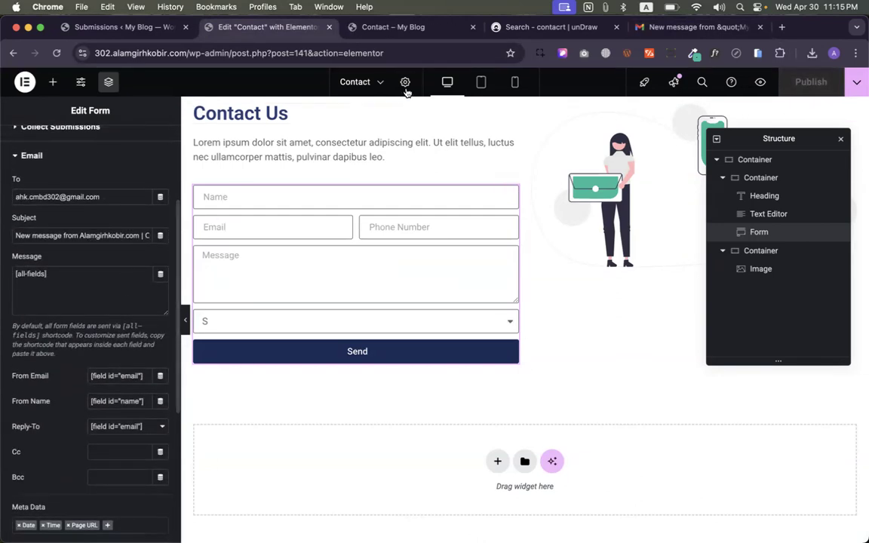
left_click(362, 27)
left_click(206, 245)
- Fill the form with autofilled name and email, phone 123456789 and message 'Hi Test 02'
left_click(209, 276)
left_click(203, 274)
left_click(204, 308)
left_click(286, 278)
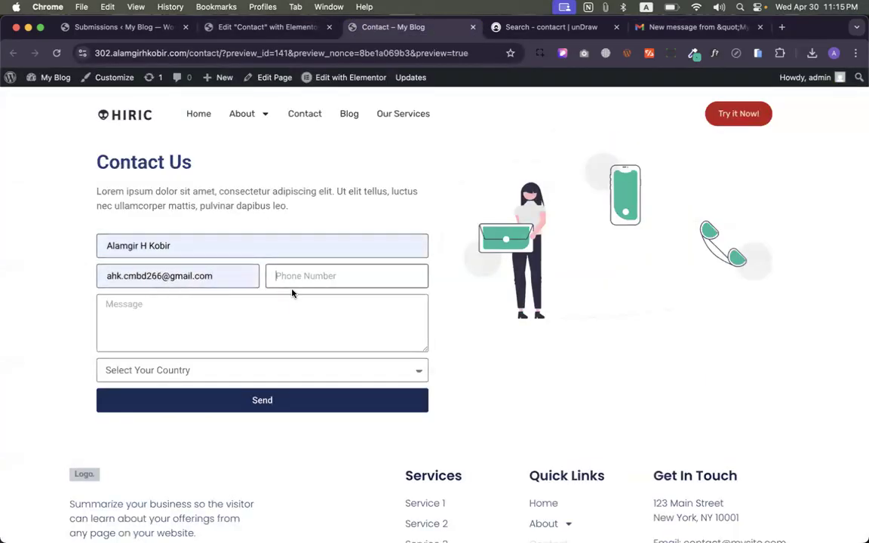
type("123456789")
left_click(237, 309)
type("Hi")
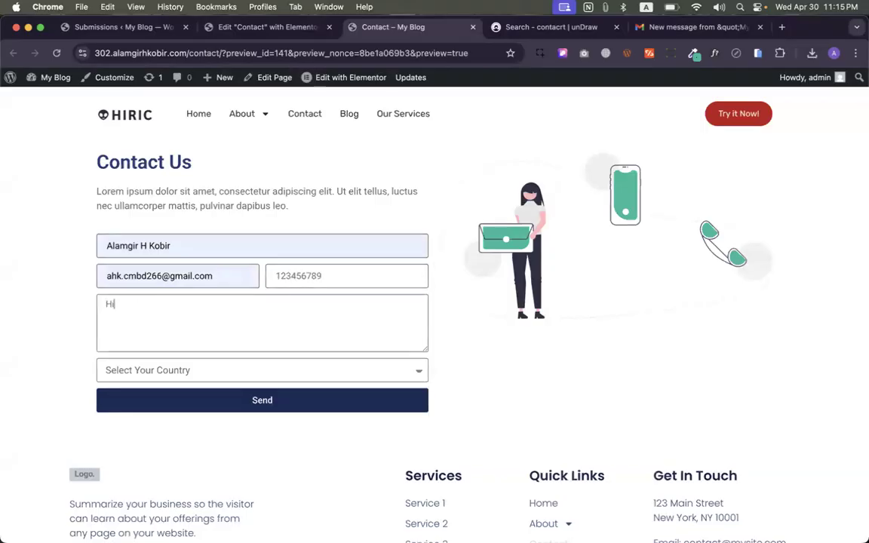
key("Return")
type("Test 0")
- Choose country B and send the form, getting the success confirmation
left_click(246, 370)
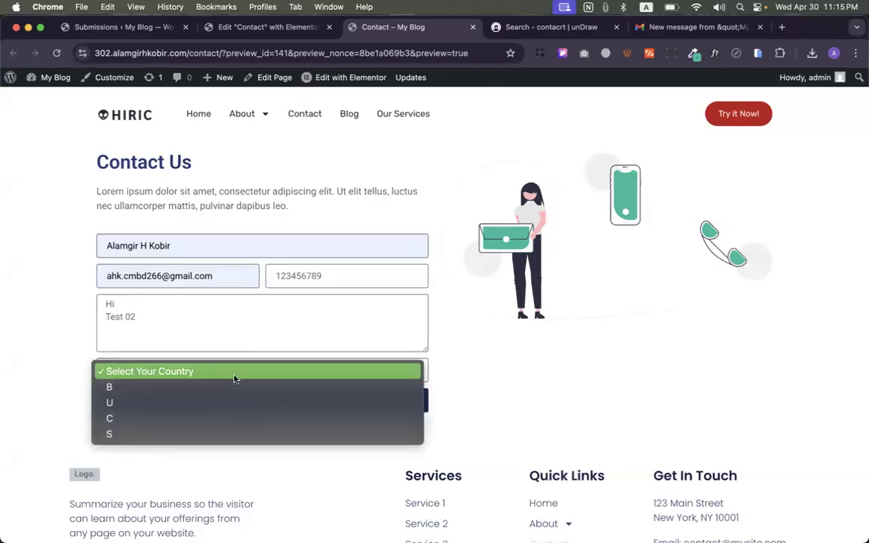
left_click(197, 392)
left_click(188, 374)
left_click(189, 375)
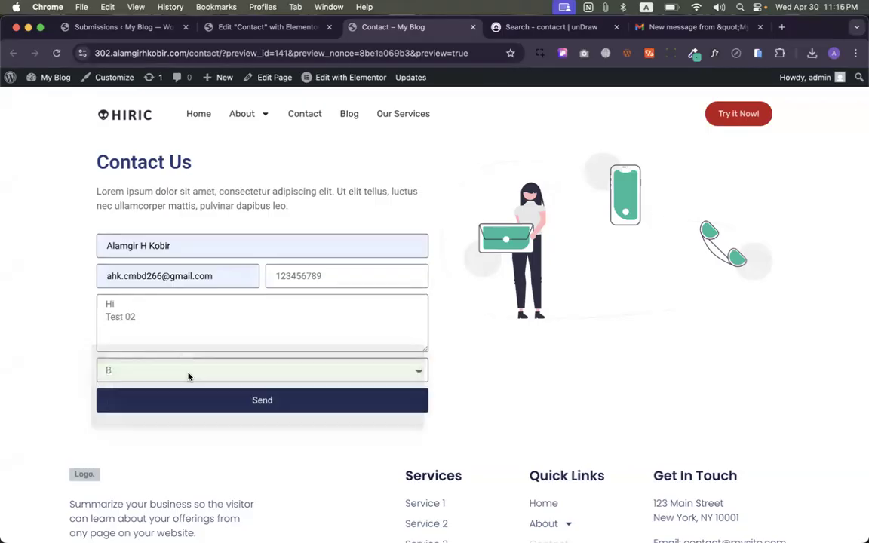
left_click(191, 401)
scroll(65, 392, "down", 3)
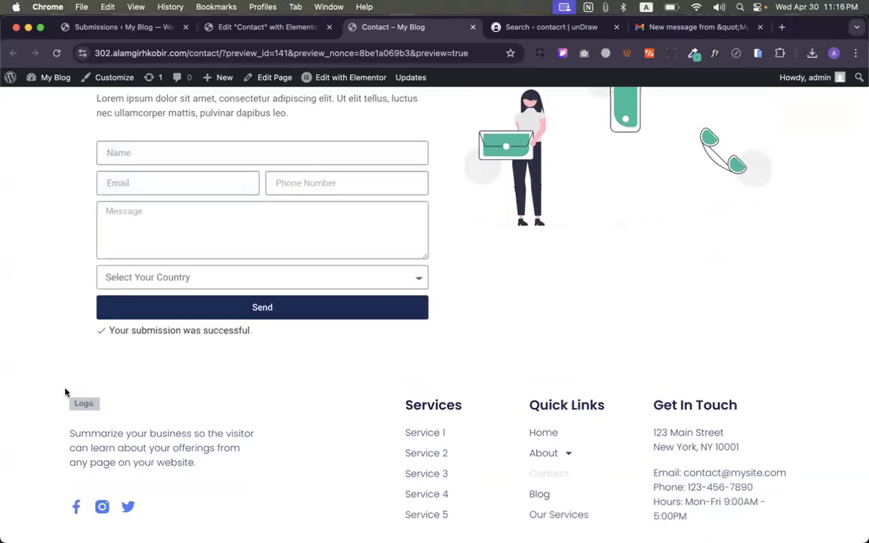
scroll(98, 400, "up", 3)
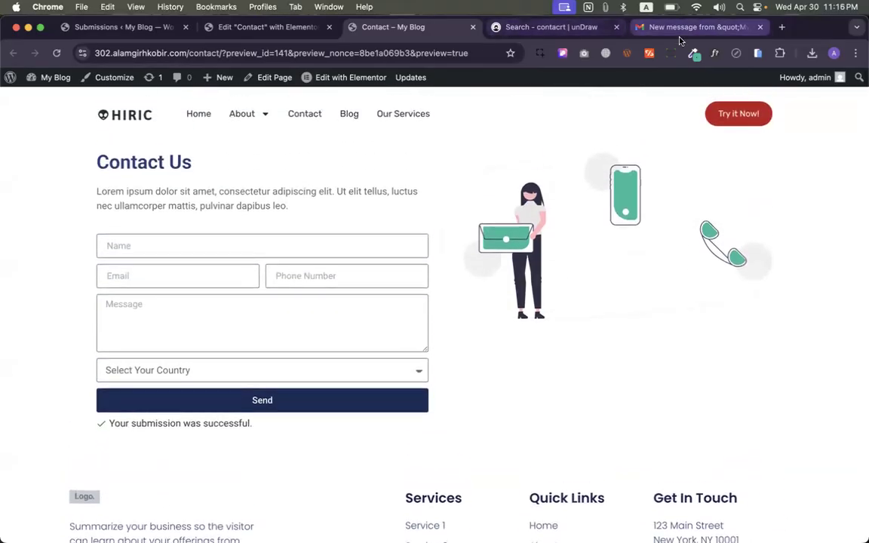
left_click(680, 30)
- Refresh the inbox and permanently delete the Royal Elementor Addons message from Spam
left_click(89, 165)
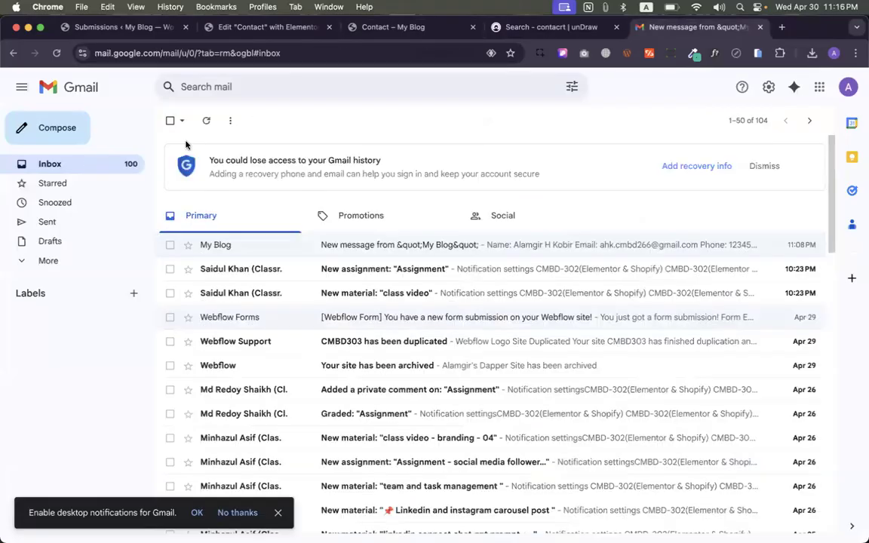
left_click(211, 123)
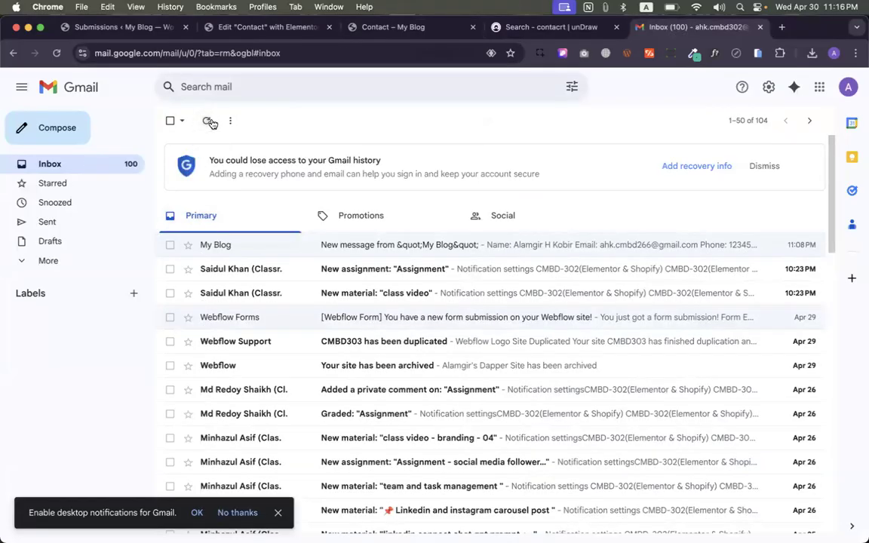
left_click(67, 262)
left_click(69, 357)
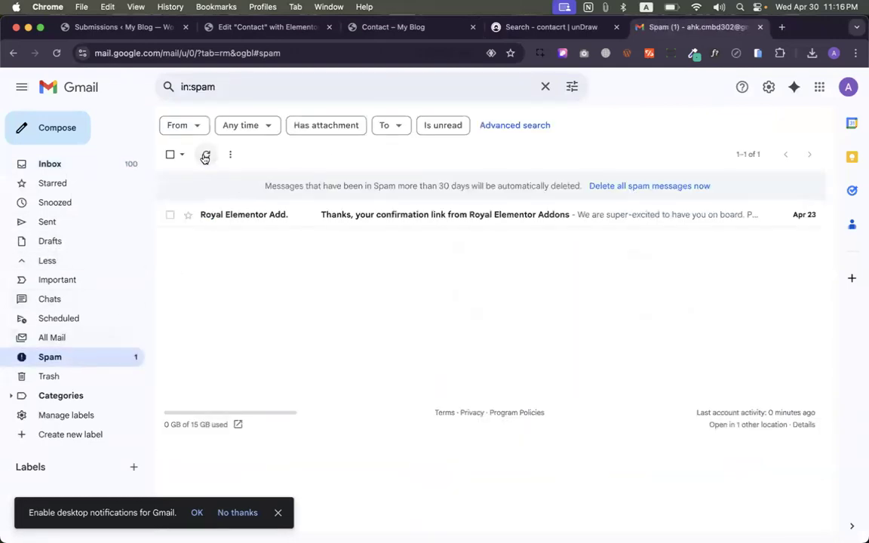
left_click(227, 216)
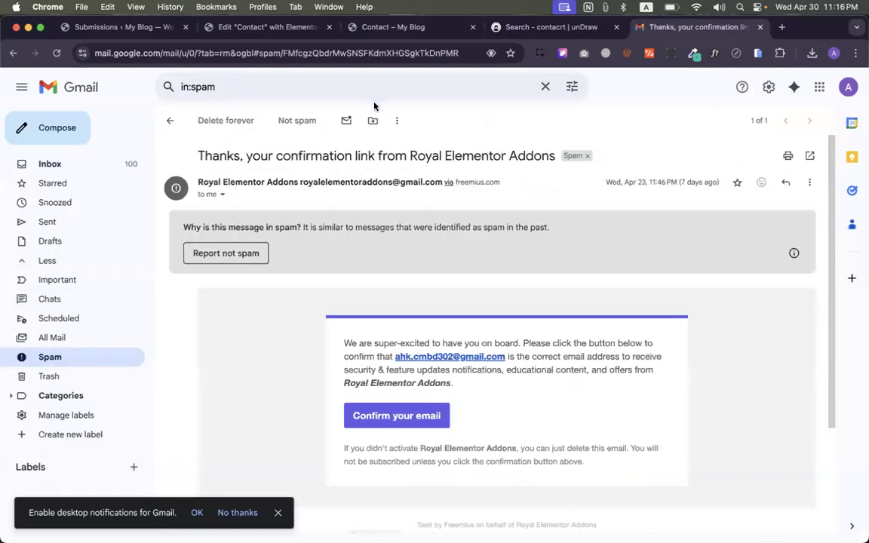
left_click(222, 122)
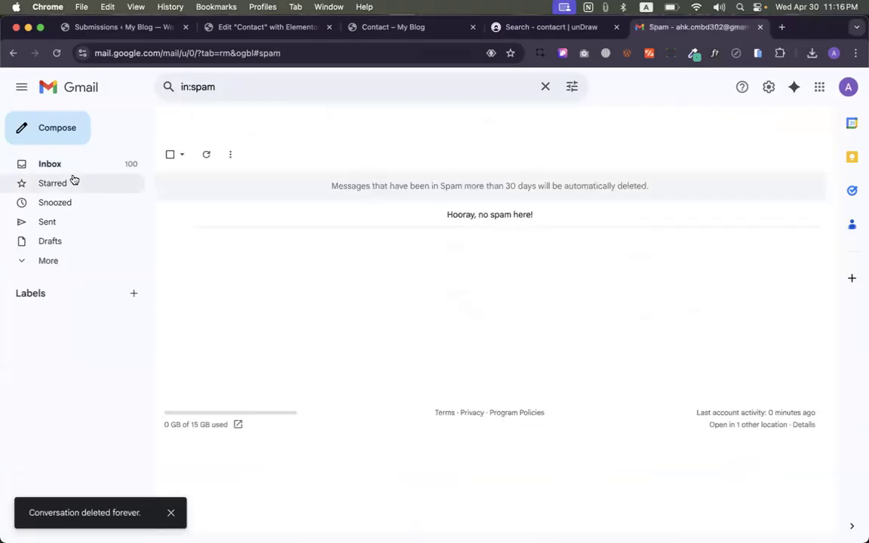
left_click(60, 165)
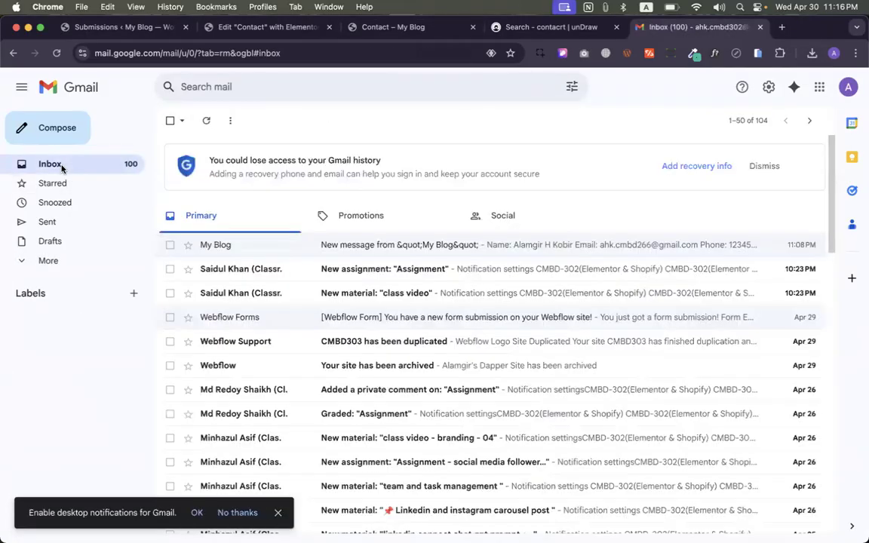
- Check All Mail, opening the Elementor Site Mailer and New assignment emails and stepping through the next few
left_click(47, 260)
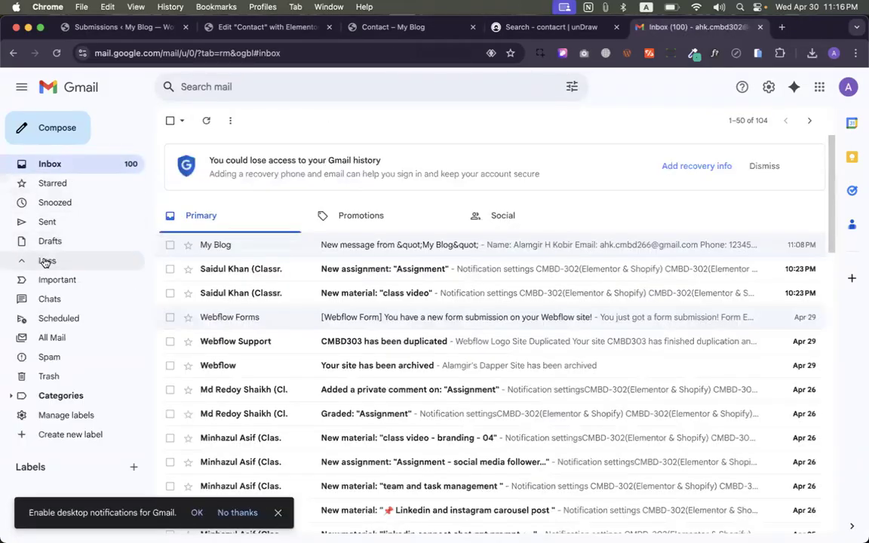
left_click(64, 339)
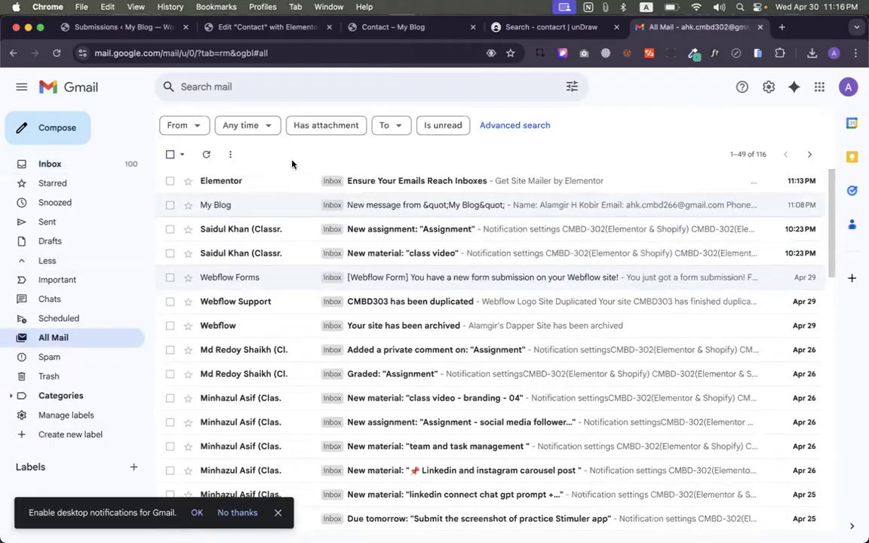
left_click(206, 154)
left_click(226, 180)
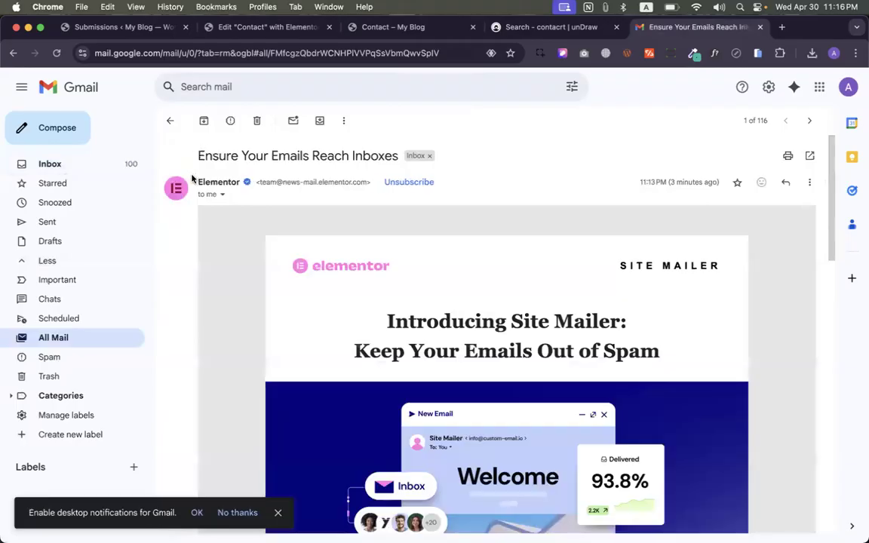
left_click(85, 167)
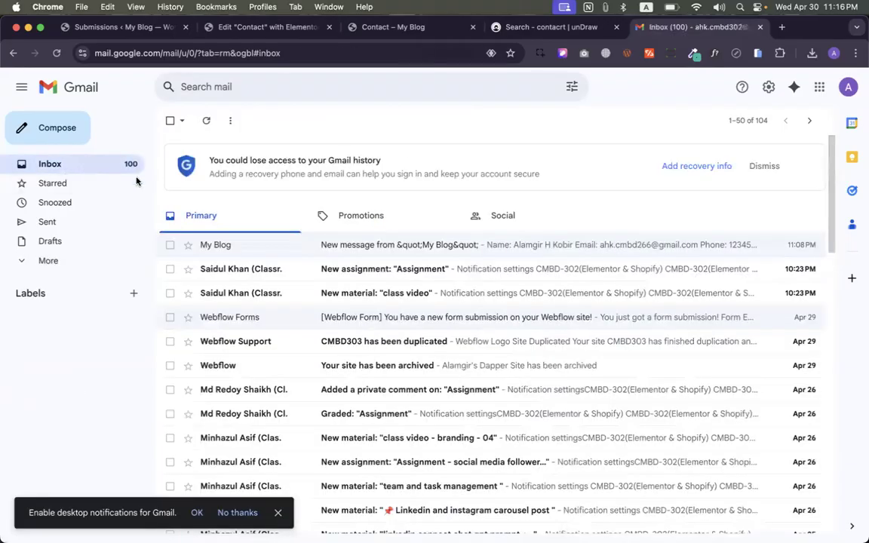
left_click(234, 270)
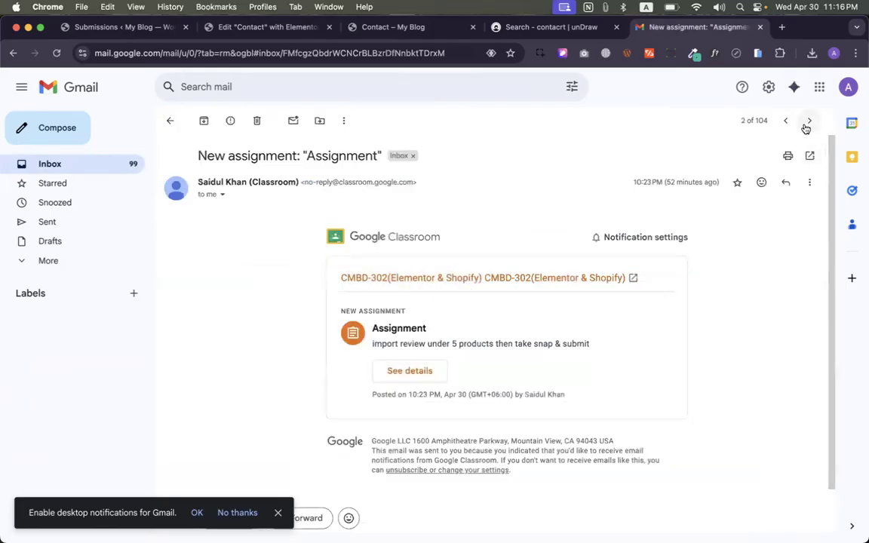
left_click(805, 124)
left_click(806, 125)
left_click(806, 124)
left_click(806, 125)
left_click(806, 124)
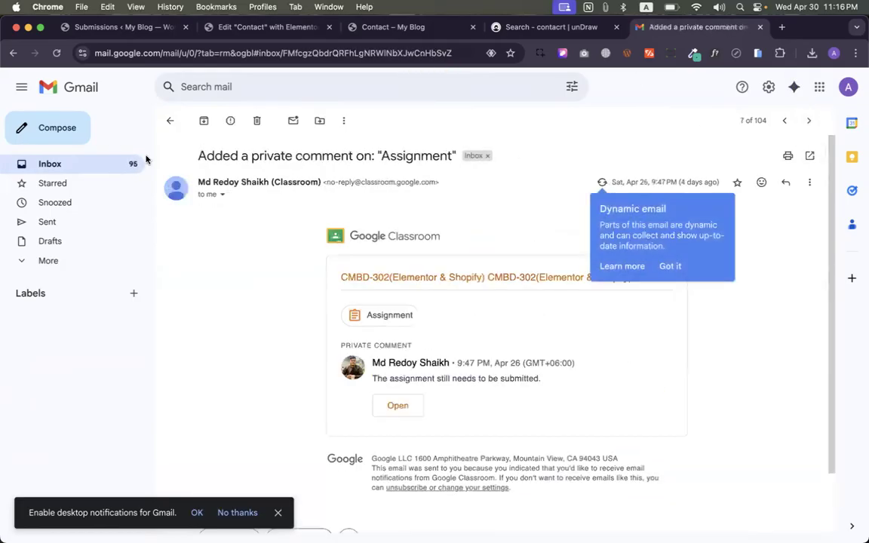
left_click(85, 161)
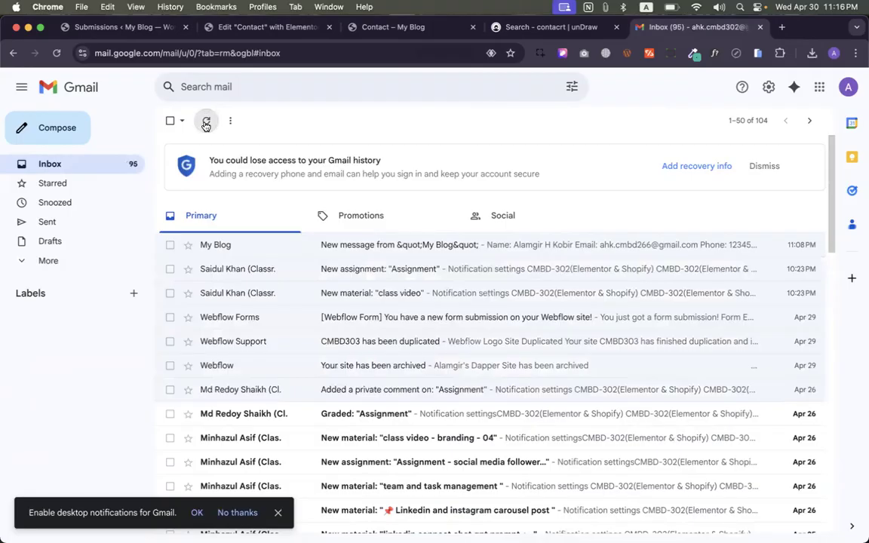
- Look through Drafts and All Mail, reload the Inbox, and read the CMBD303 has been duplicated email
left_click(85, 250)
left_click(64, 263)
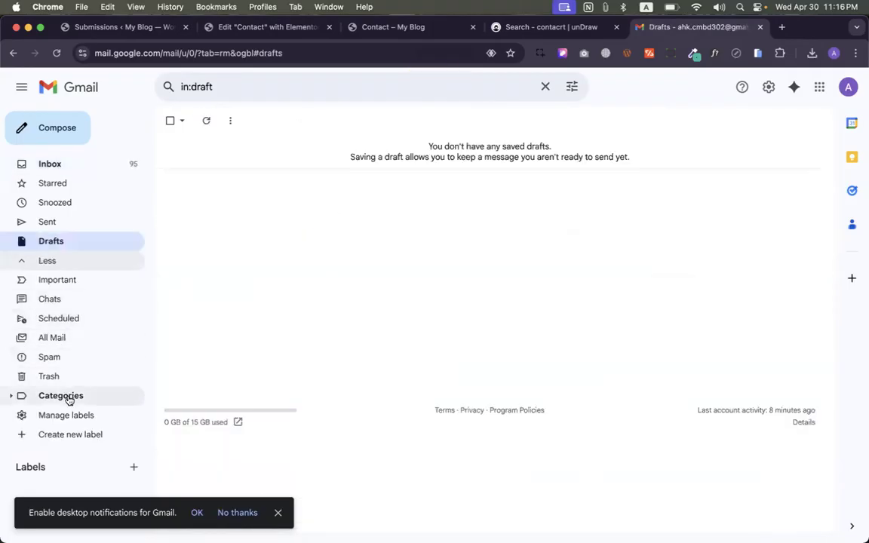
left_click(66, 339)
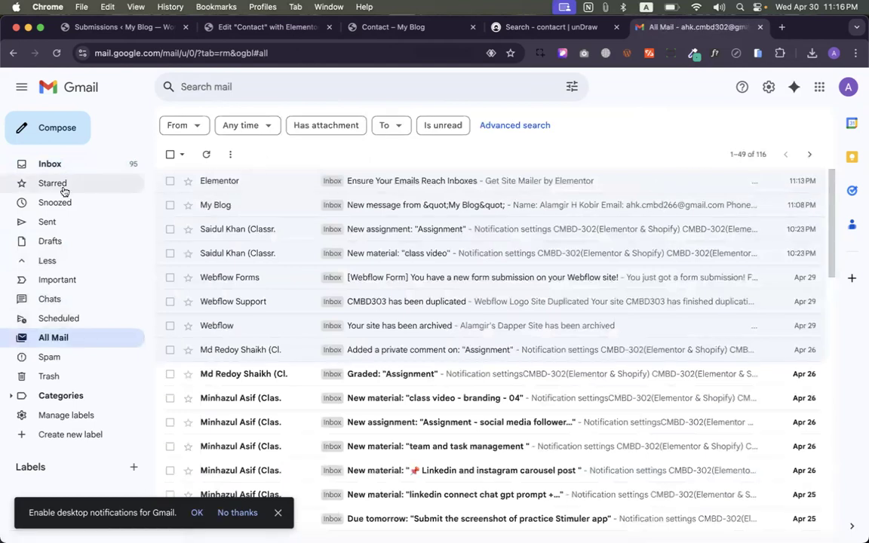
left_click(47, 165)
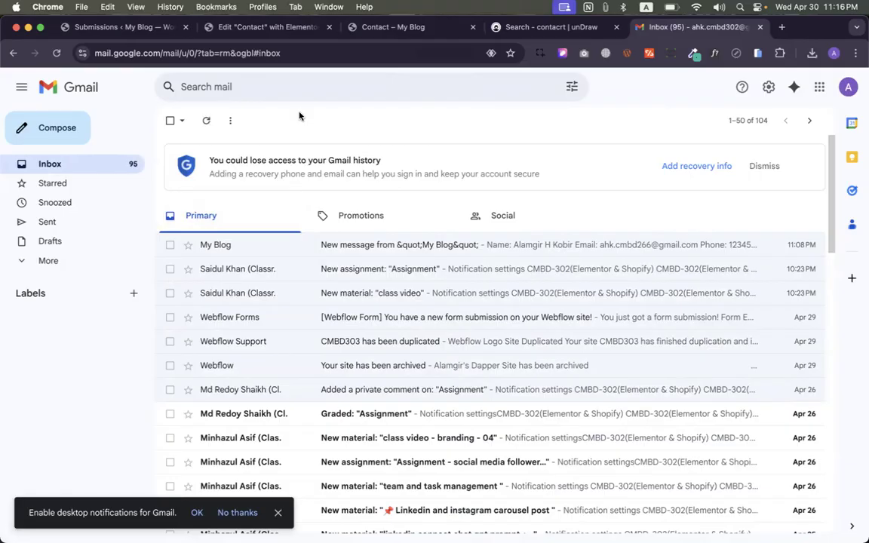
left_click(55, 53)
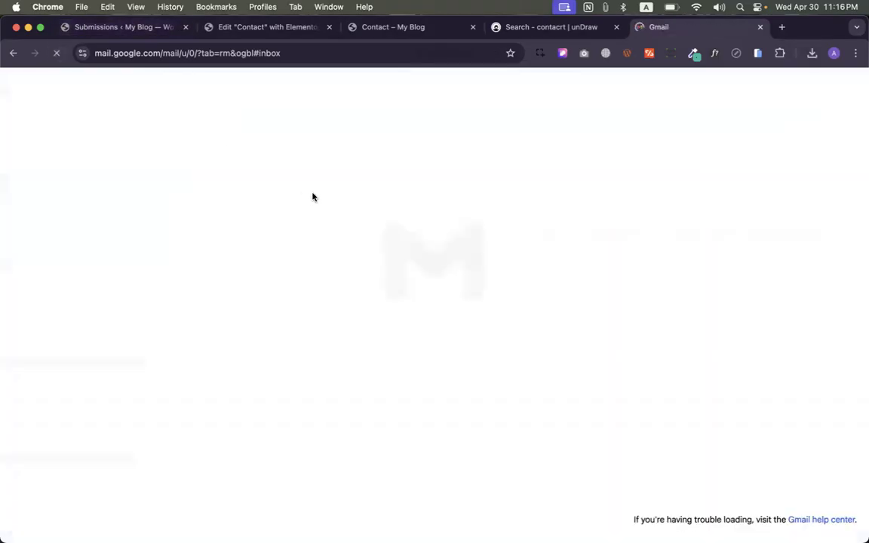
left_click(211, 122)
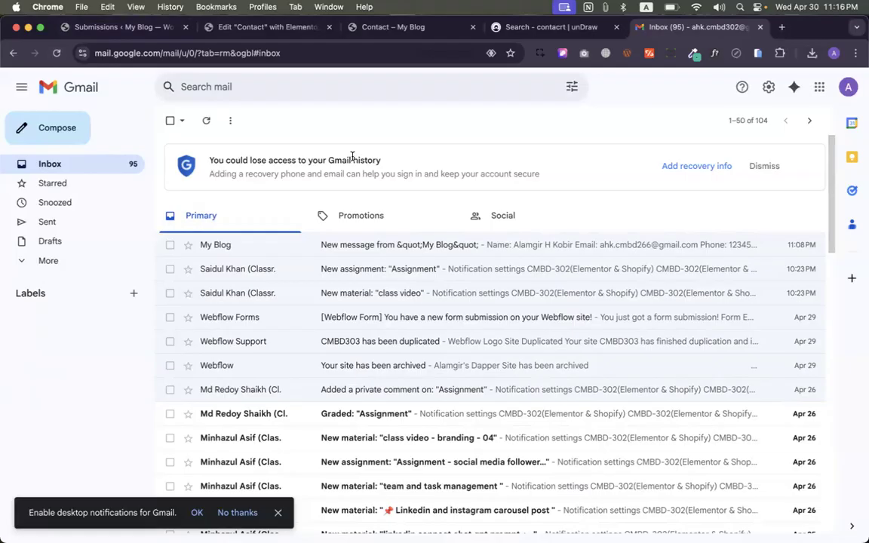
left_click(426, 349)
scroll(419, 353, "down", 3)
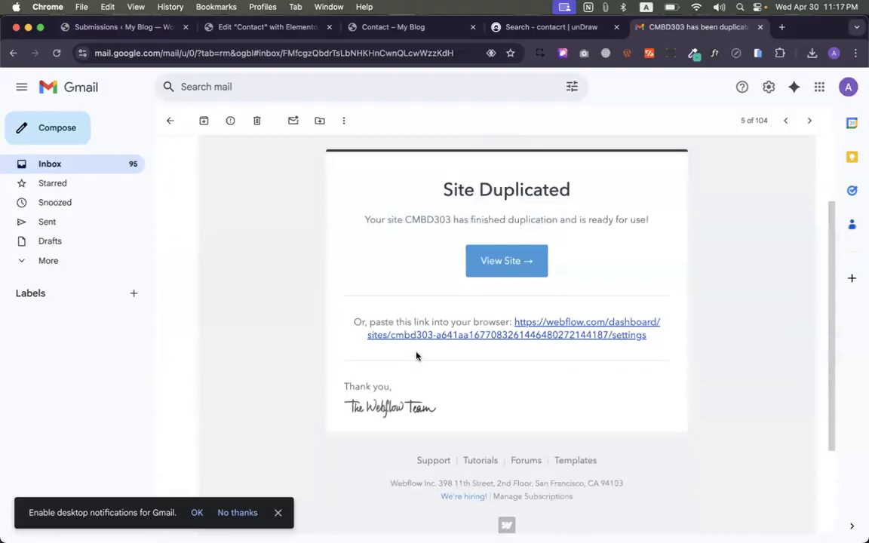
scroll(416, 356, "down", 1)
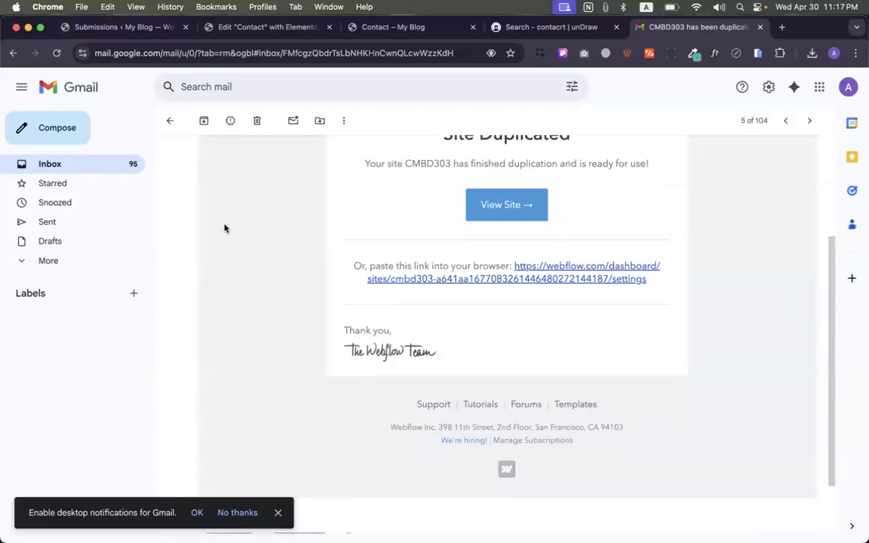
left_click(74, 168)
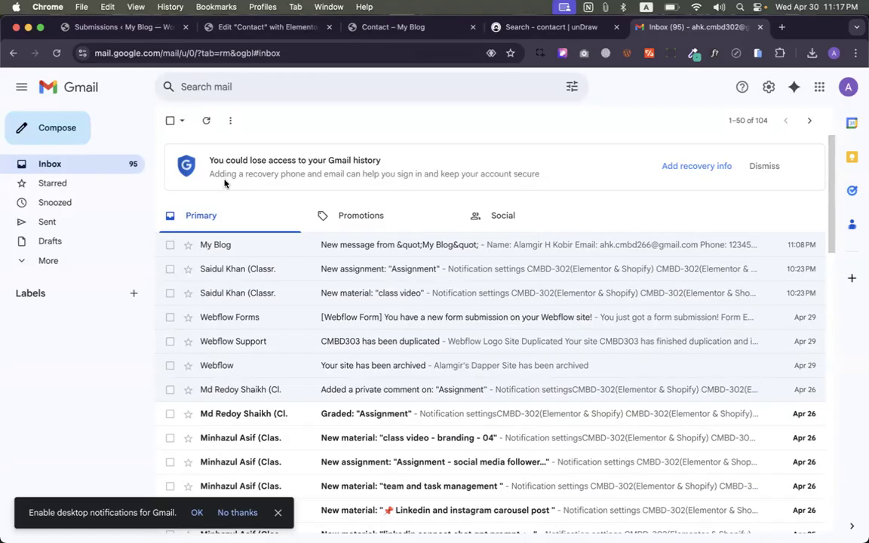
- Refresh the Gmail Inbox and go back to the blog's Contact page
left_click(94, 163)
left_click(352, 27)
- Autofill the Name and Email fields on the Contact form and adjust the end of the email address
left_click(167, 243)
left_click(180, 277)
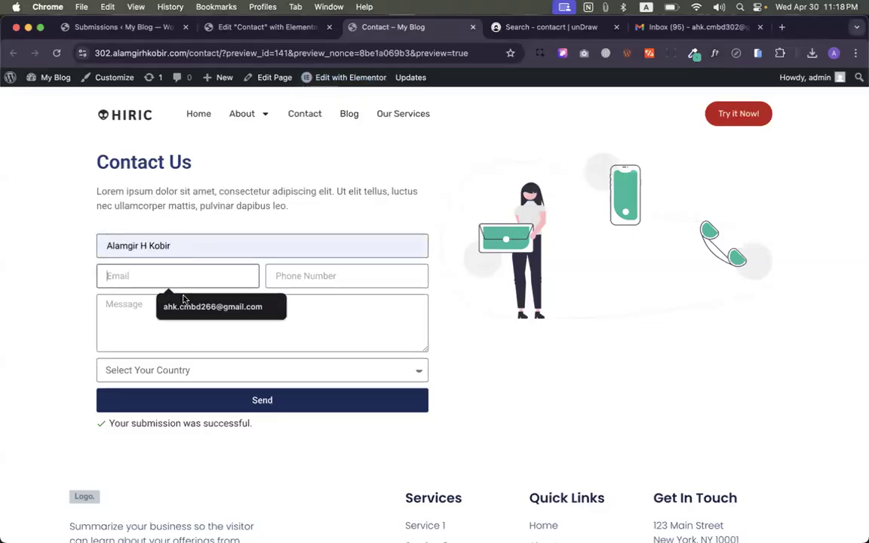
left_click(194, 302)
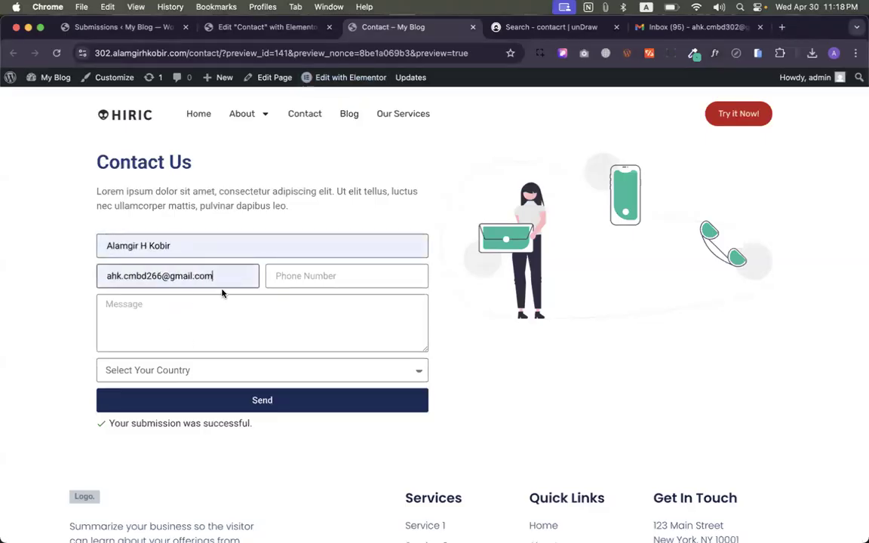
left_click(159, 273)
key("BackSpace")
type("303")
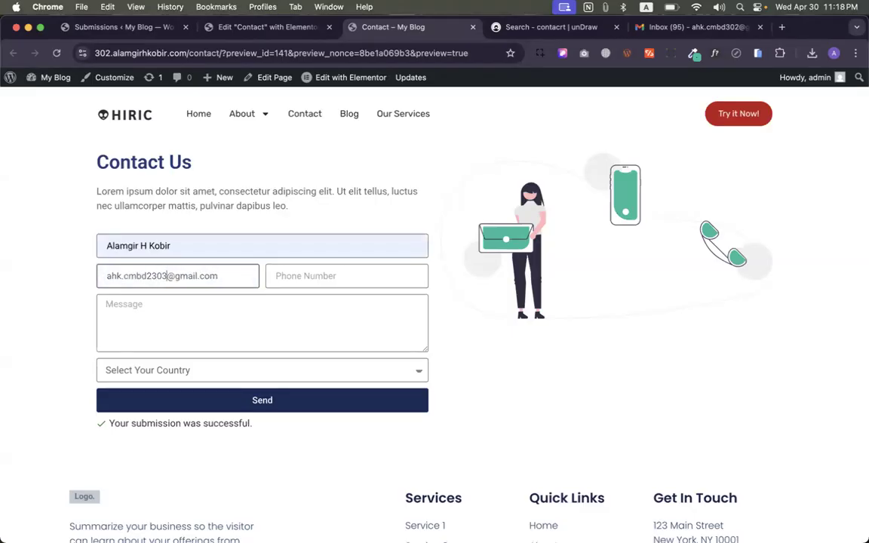
key("BackSpace")
key("BackSpace")
key("BackSpace")
key("BackSpace")
type("314")
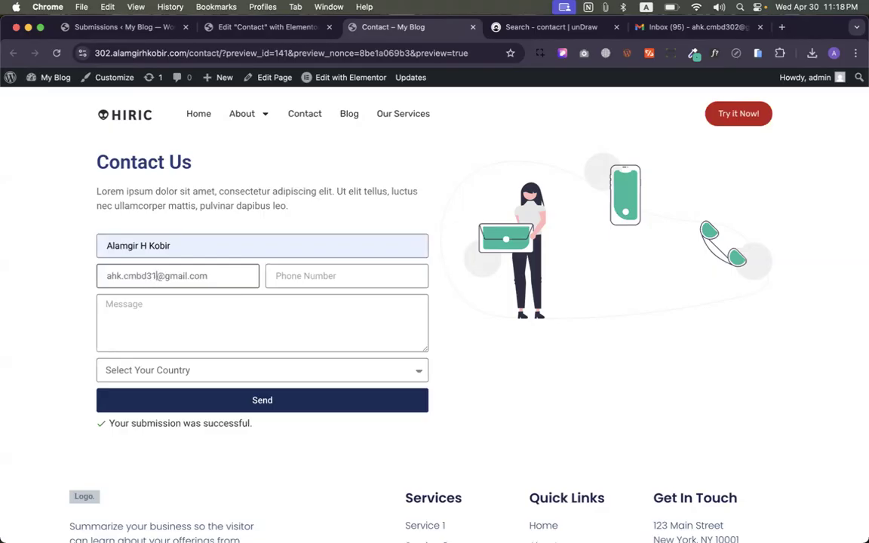
- Enter a phone number and the message 'Hi / Test 03', choose a country, and send the form
left_click(275, 275)
type("123456789")
left_click(204, 325)
type("Hi")
key("Return")
type("TY")
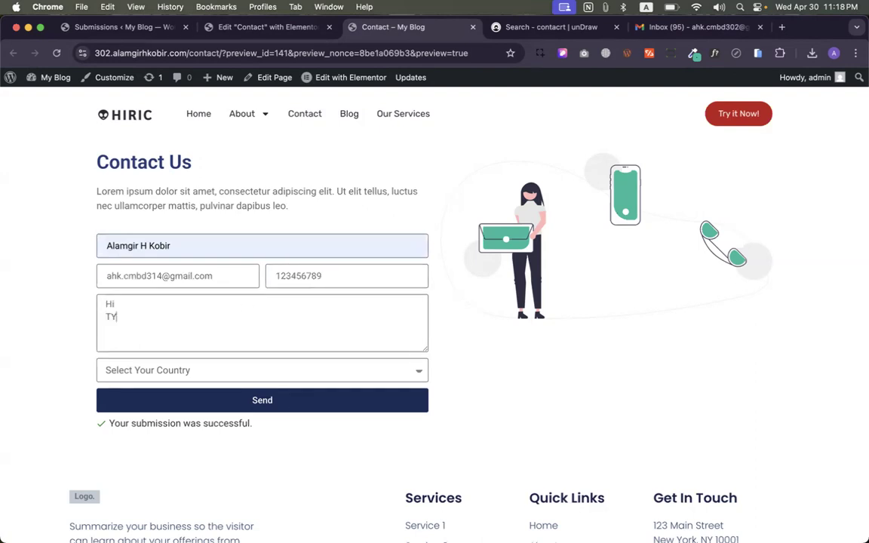
type("ed")
key("BackSpace")
key("BackSpace")
key("BackSpace")
type("est 03")
left_click(169, 371)
left_click(166, 402)
left_click(174, 405)
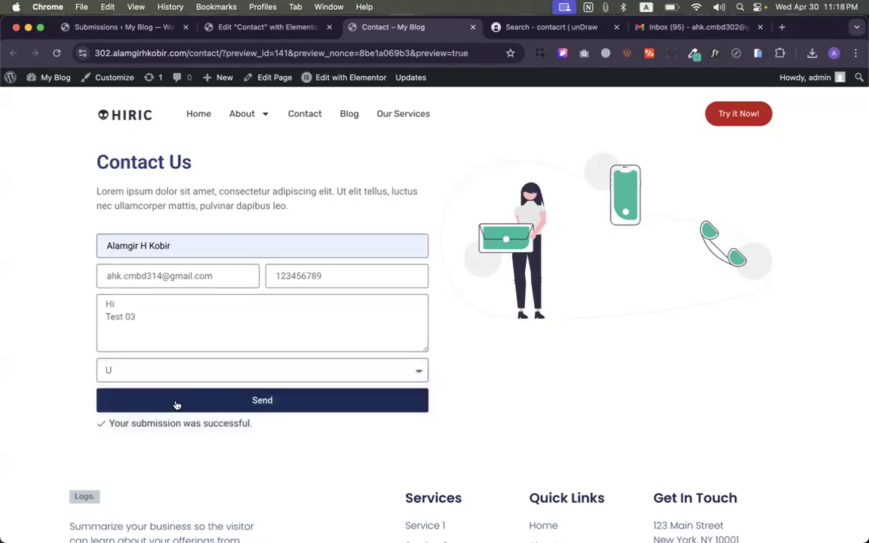
left_click(224, 407)
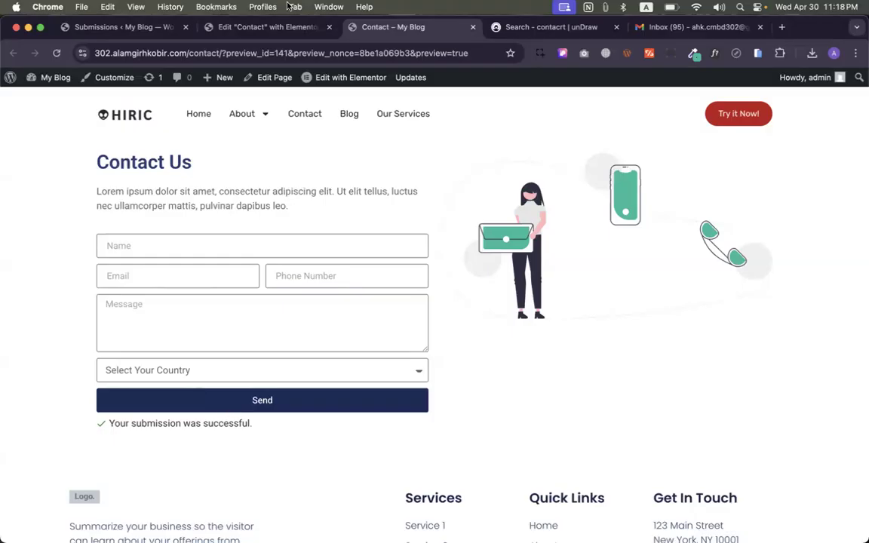
- Check Gmail's Spam and Inbox for the form email, then return to the form submissions page
left_click(668, 34)
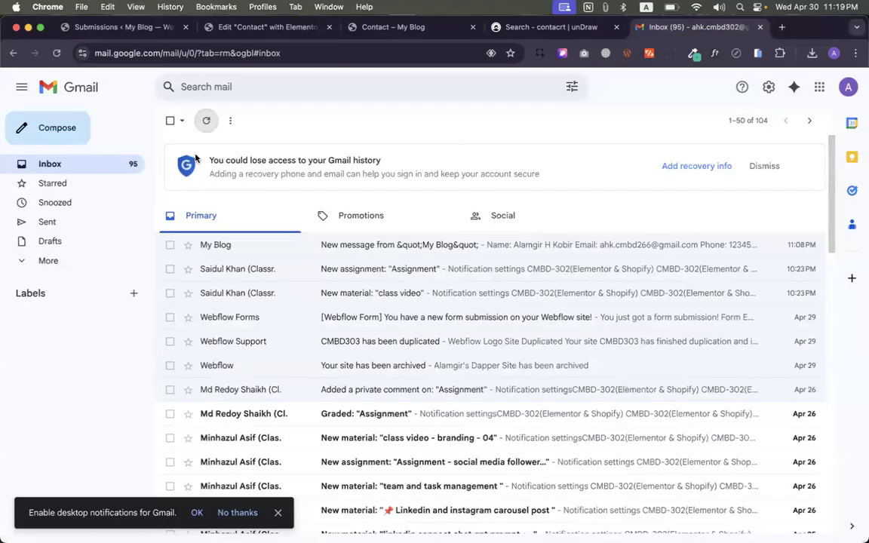
left_click(30, 261)
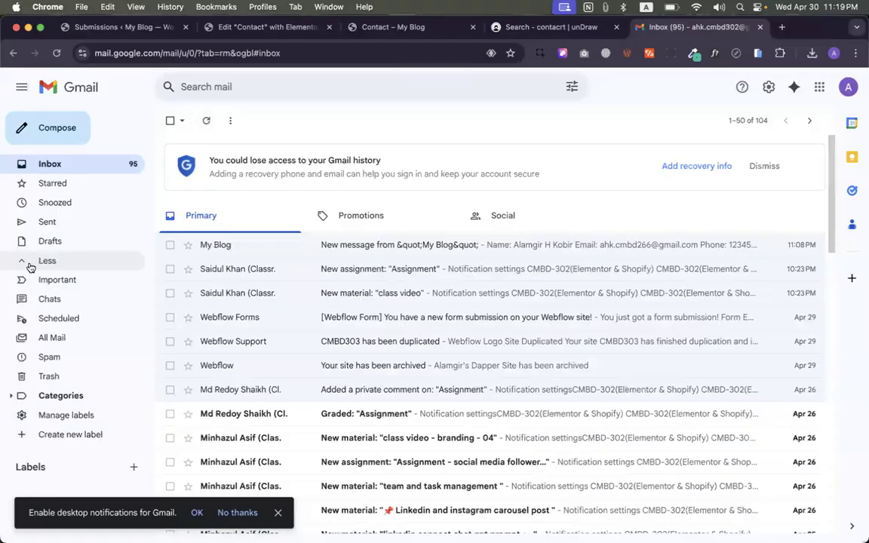
left_click(47, 357)
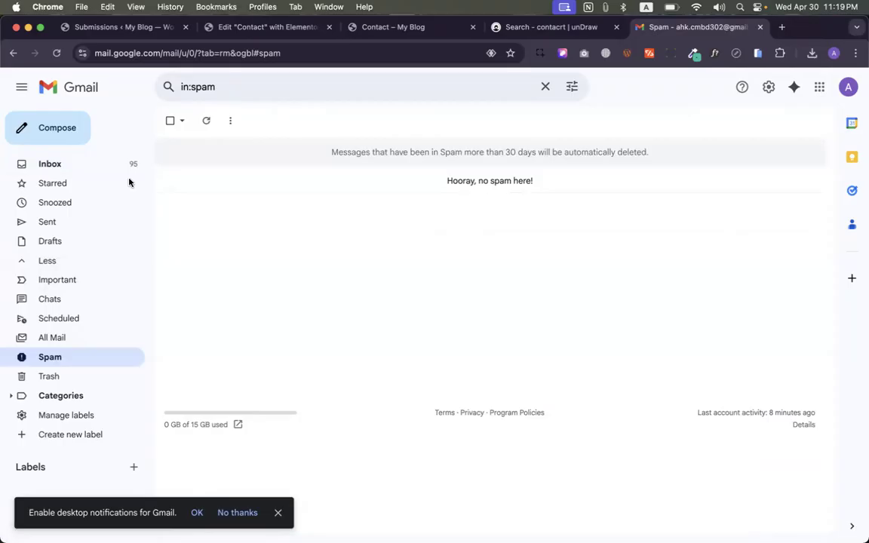
left_click(75, 164)
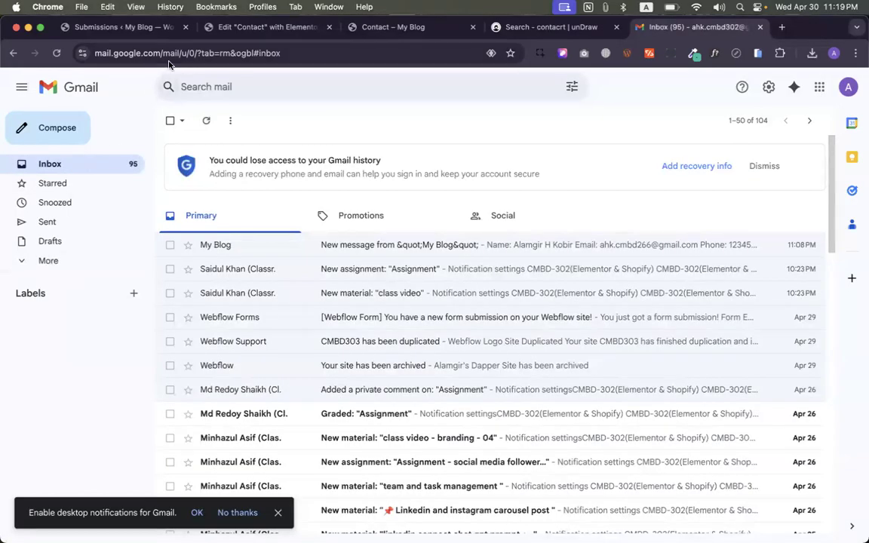
left_click(384, 27)
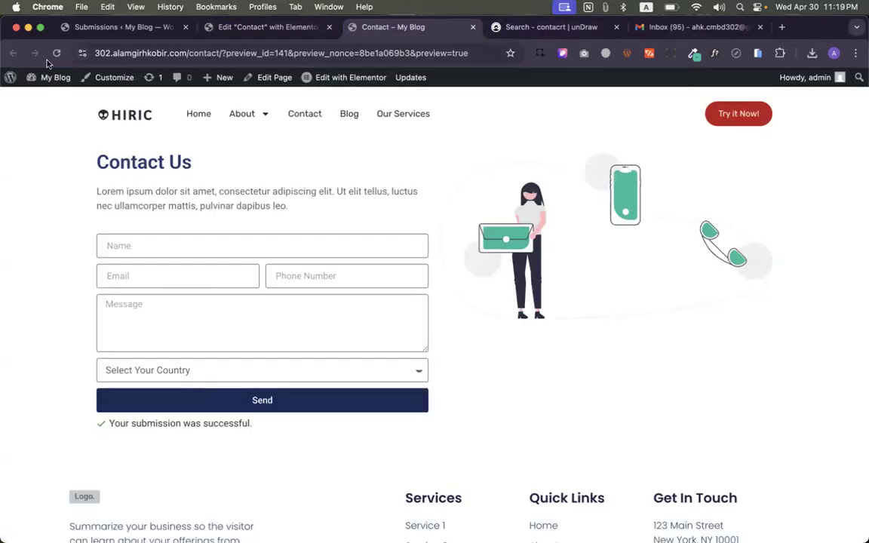
left_click(75, 30)
left_click(59, 53)
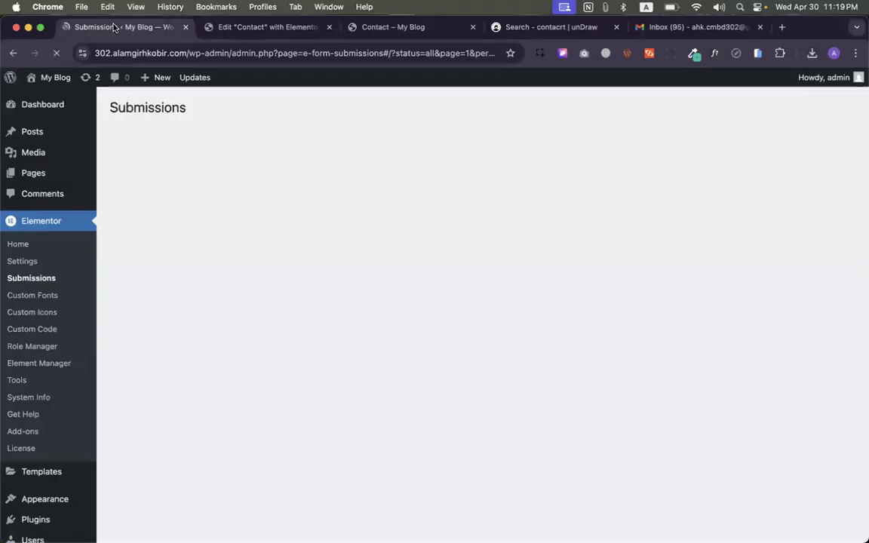
scroll(221, 381, "down", 1)
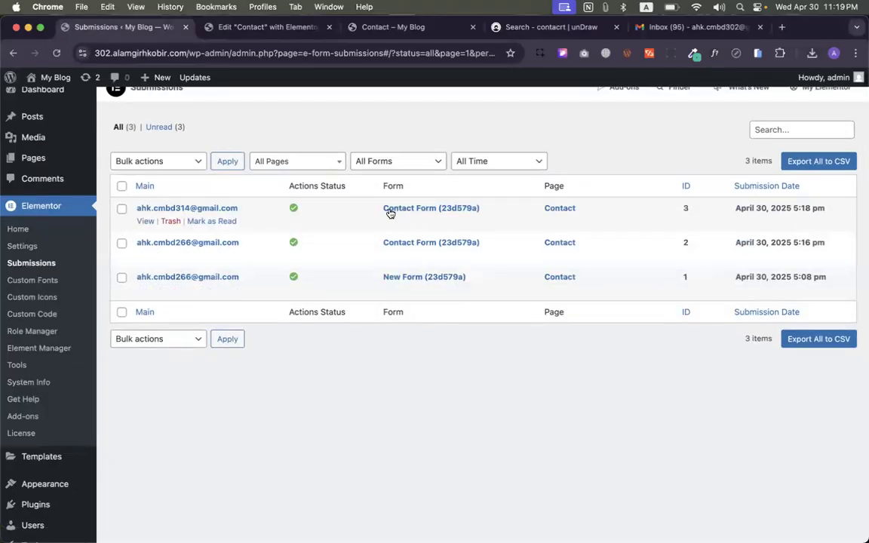
left_click(194, 208)
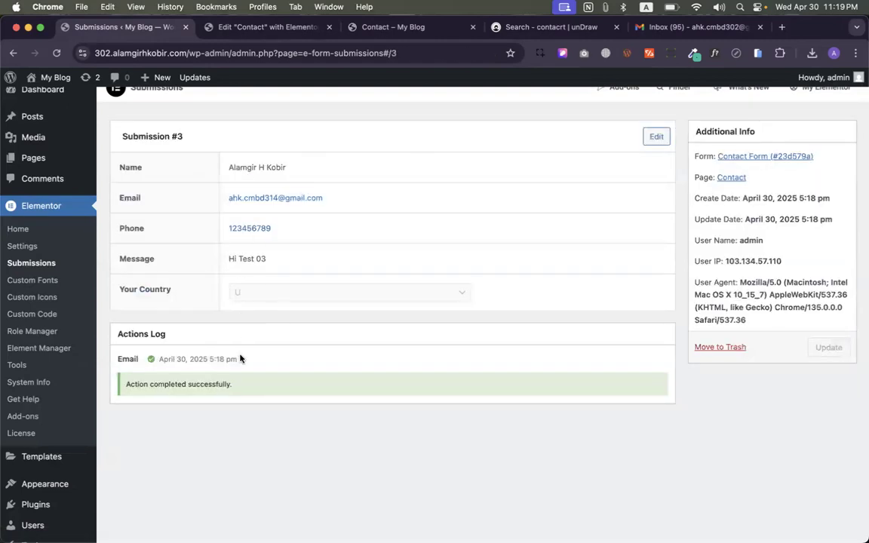
scroll(240, 358, "up", 1)
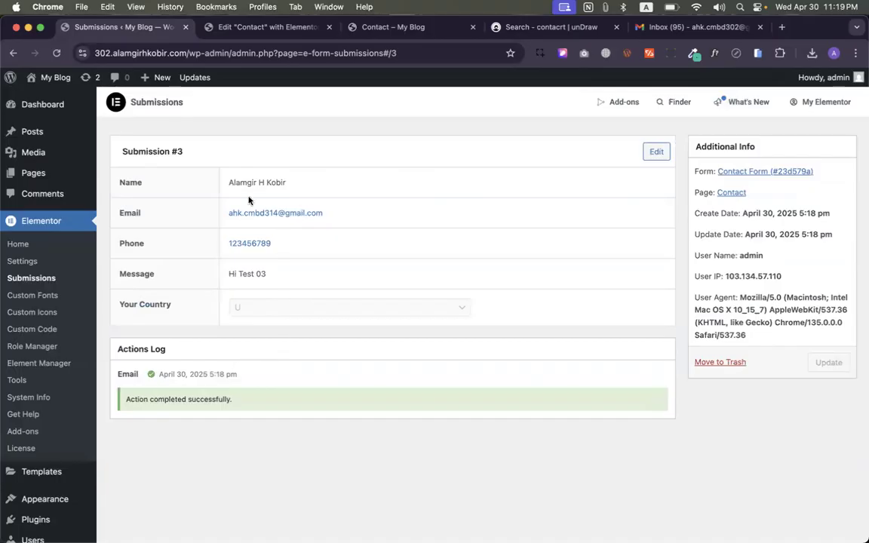
left_click(31, 276)
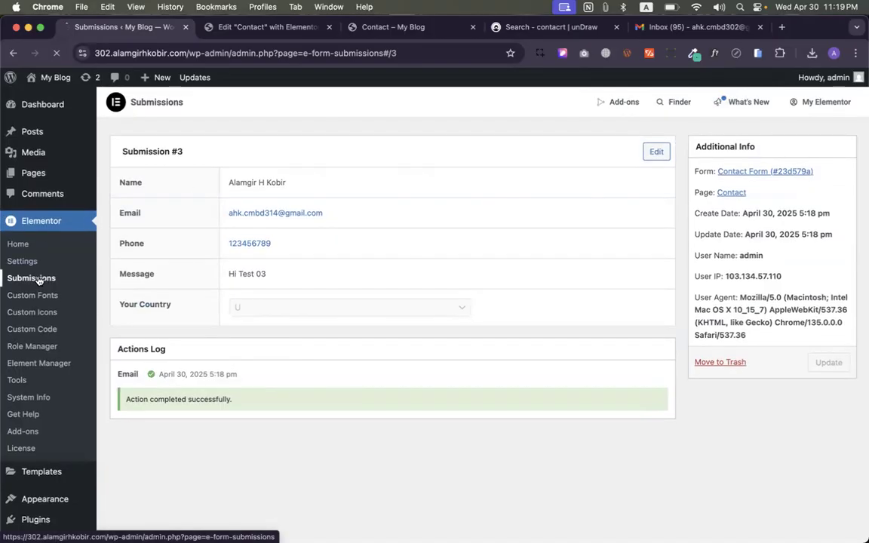
- Switch to the Gmail inbox and dismiss the desktop notifications prompt
left_click(679, 26)
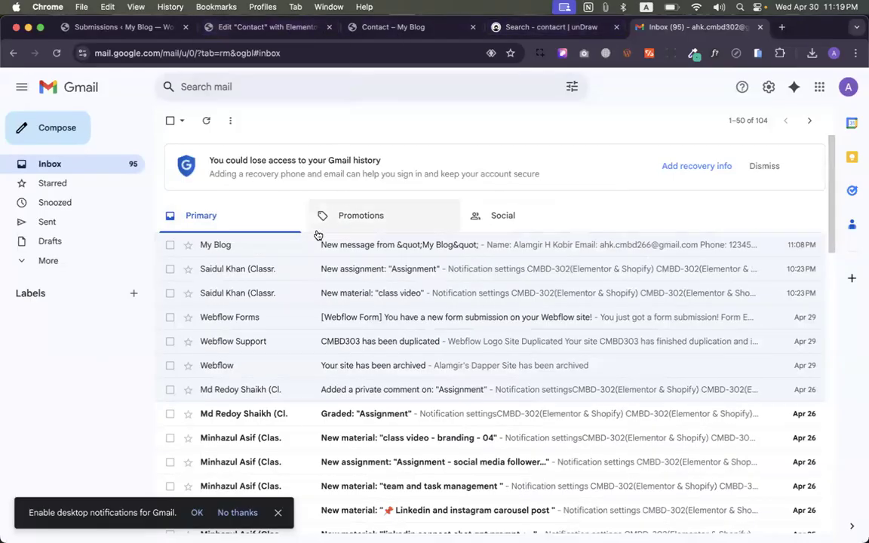
left_click(278, 512)
- Back in the Contact page editor, scroll through the form's Email action settings
left_click(64, 260)
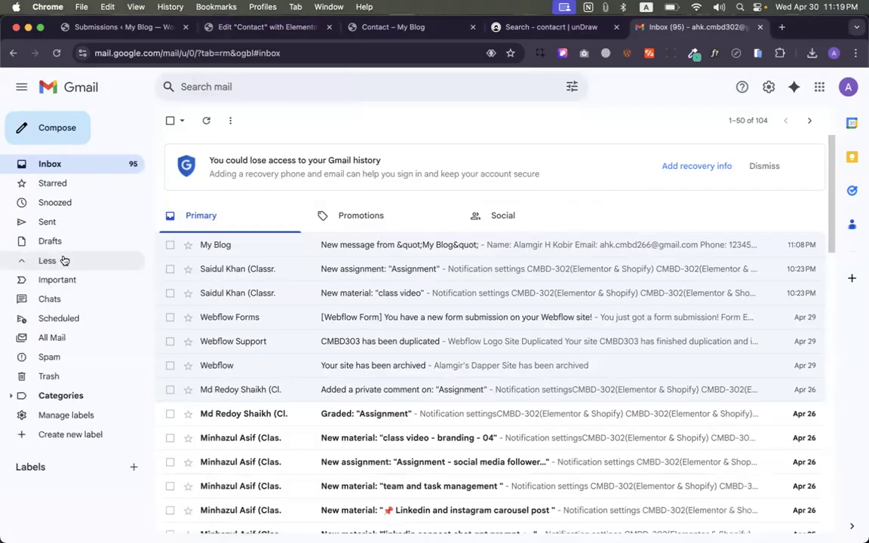
left_click(264, 27)
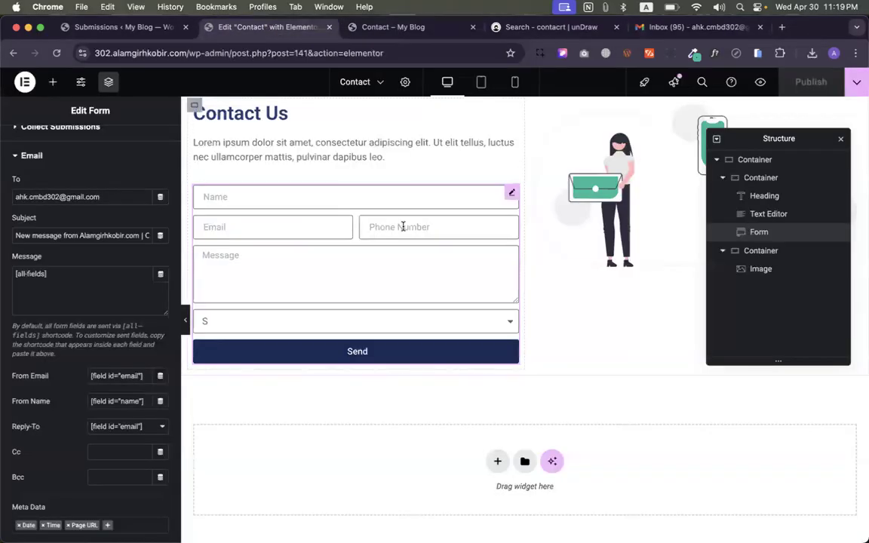
scroll(403, 226, "up", 1)
scroll(454, 273, "down", 1)
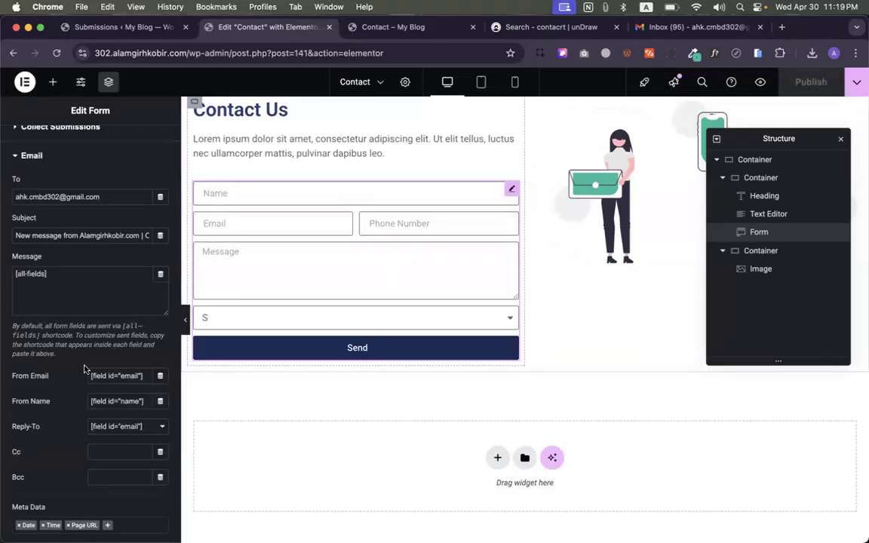
scroll(72, 341, "down", 5)
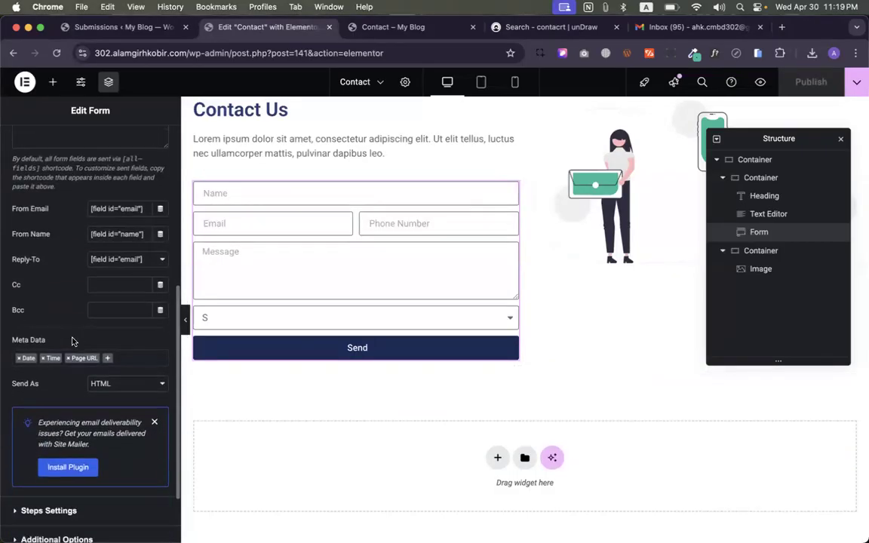
scroll(72, 341, "down", 3)
scroll(73, 335, "up", 10)
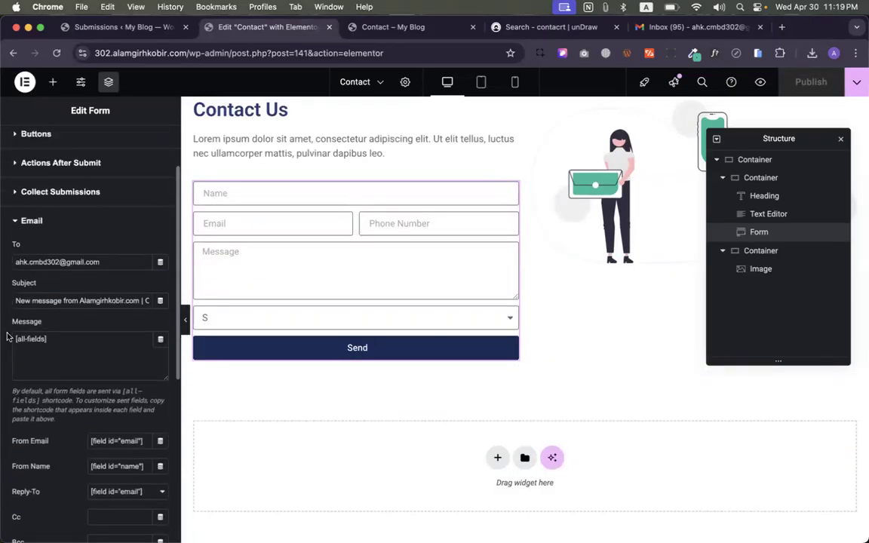
scroll(99, 302, "right", 1)
scroll(99, 301, "down", 1)
scroll(100, 305, "left", 1)
scroll(100, 304, "left", 1)
scroll(97, 309, "down", 6)
scroll(63, 326, "down", 3)
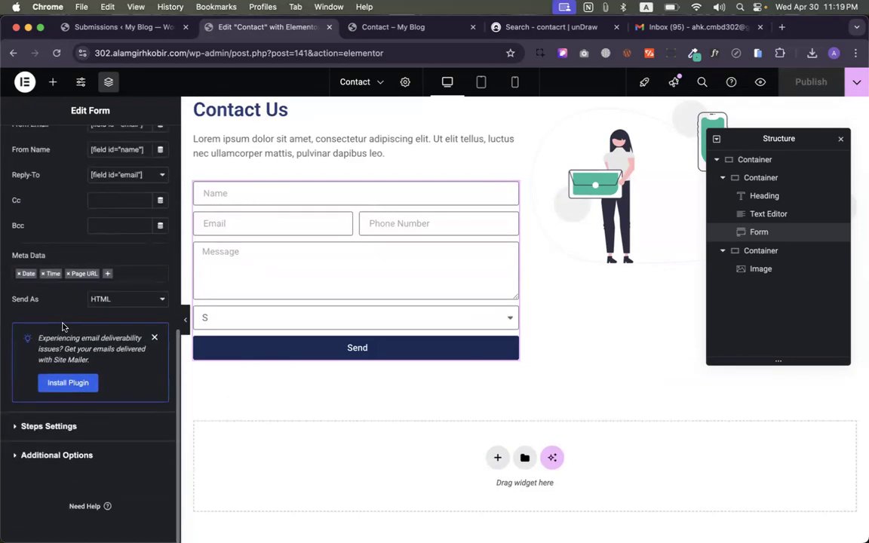
scroll(76, 320, "up", 15)
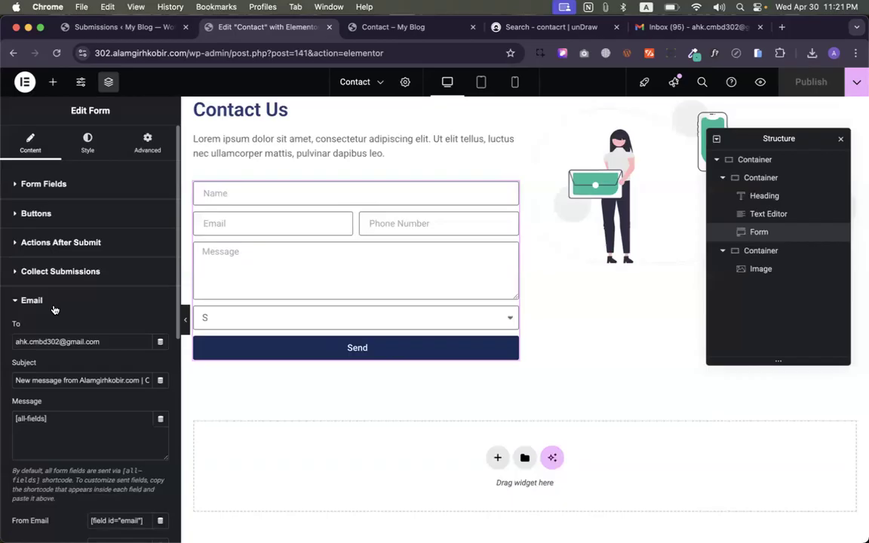
- Add an Email 2 action under Actions After Submit and expand its settings
scroll(88, 359, "down", 1)
scroll(125, 269, "up", 3)
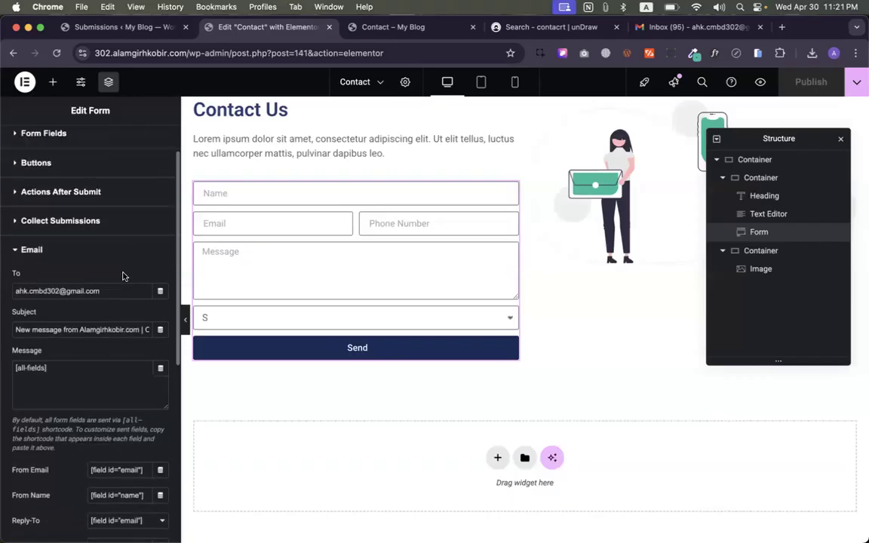
left_click(83, 250)
left_click(66, 265)
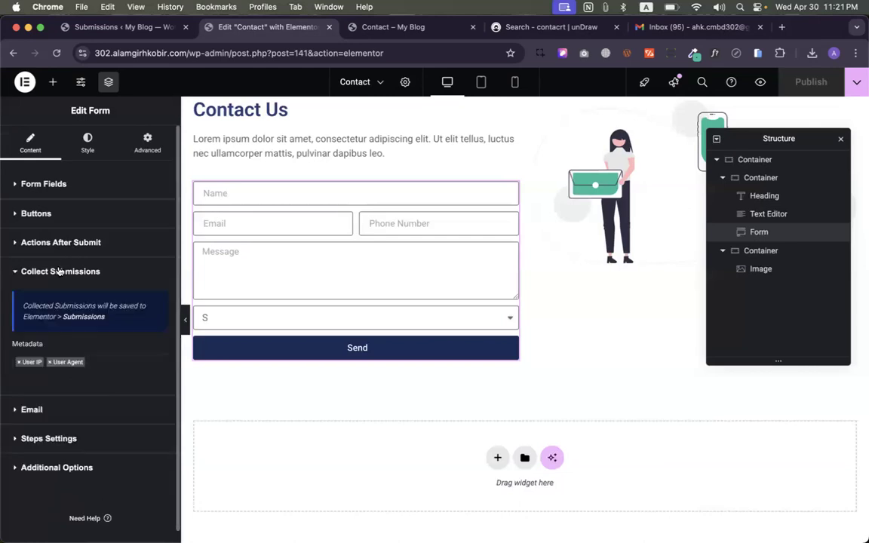
left_click(55, 236)
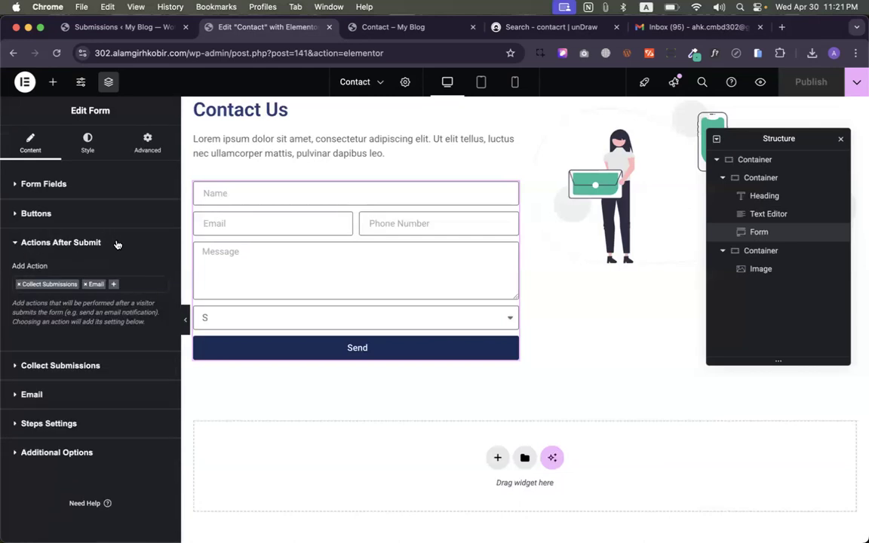
left_click(113, 284)
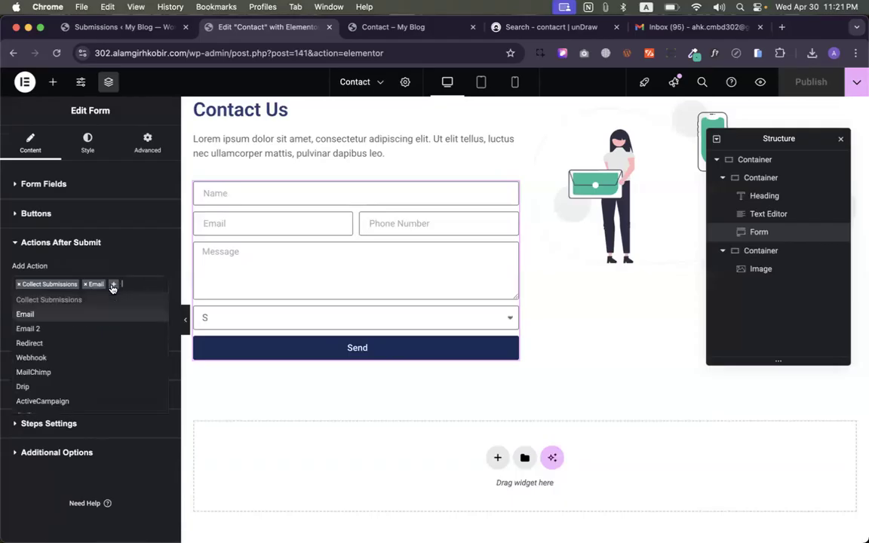
left_click(34, 329)
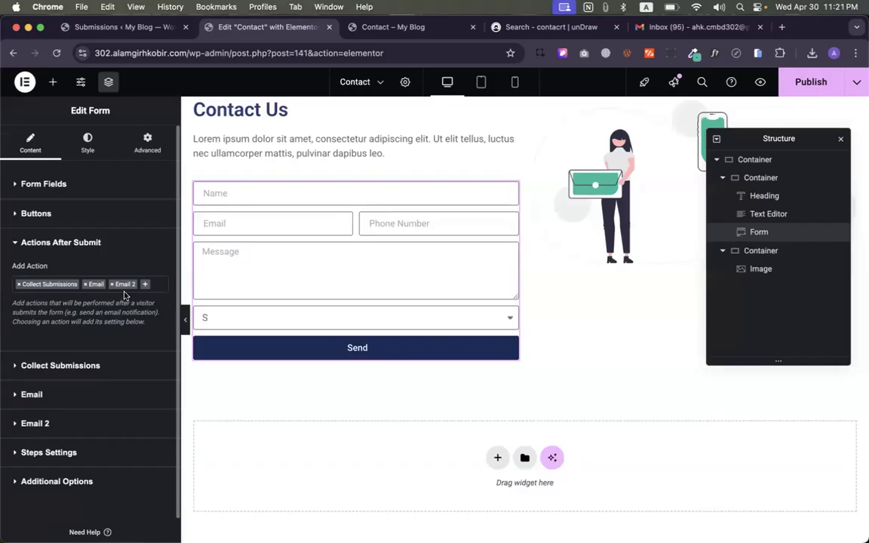
left_click(43, 425)
- Select the Email form field's shortcode in its Advanced tab, then reopen the Email 2 settings
scroll(44, 427, "down", 3)
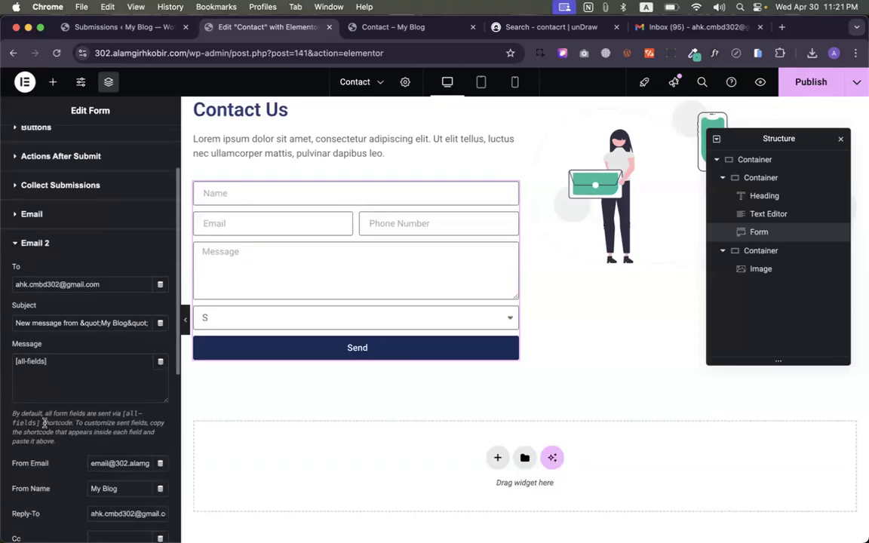
scroll(87, 512, "down", 1)
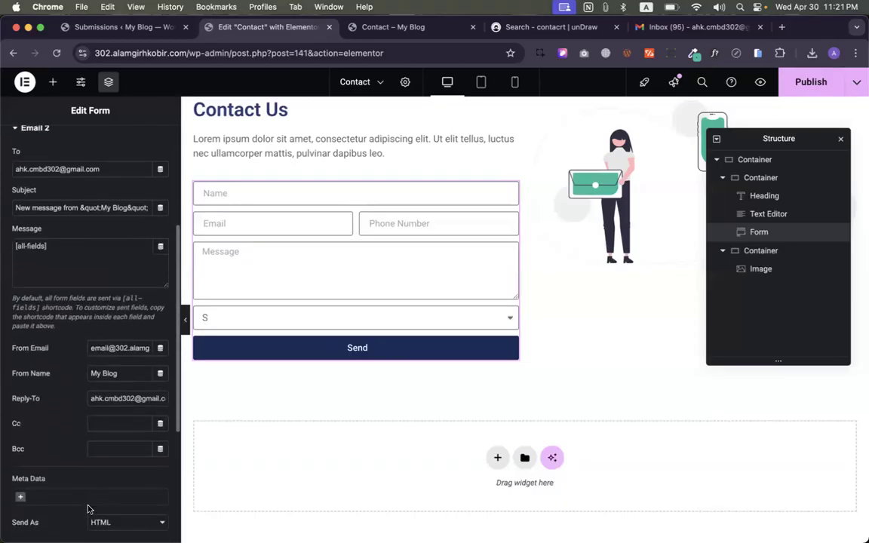
scroll(110, 177, "up", 1)
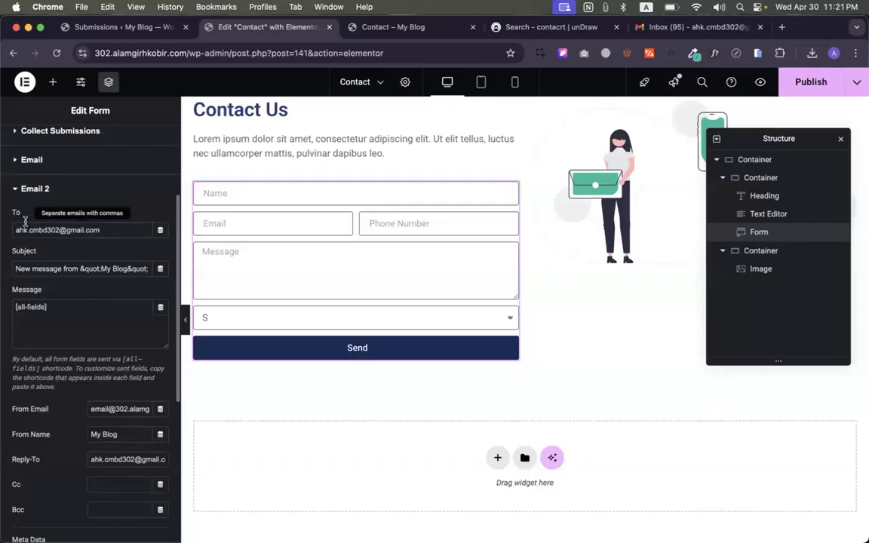
scroll(90, 230, "up", 3)
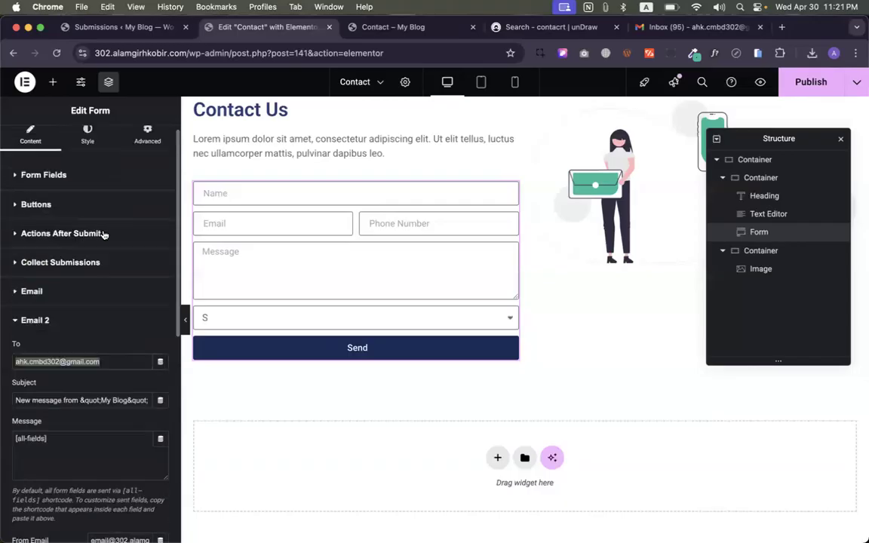
left_click(60, 183)
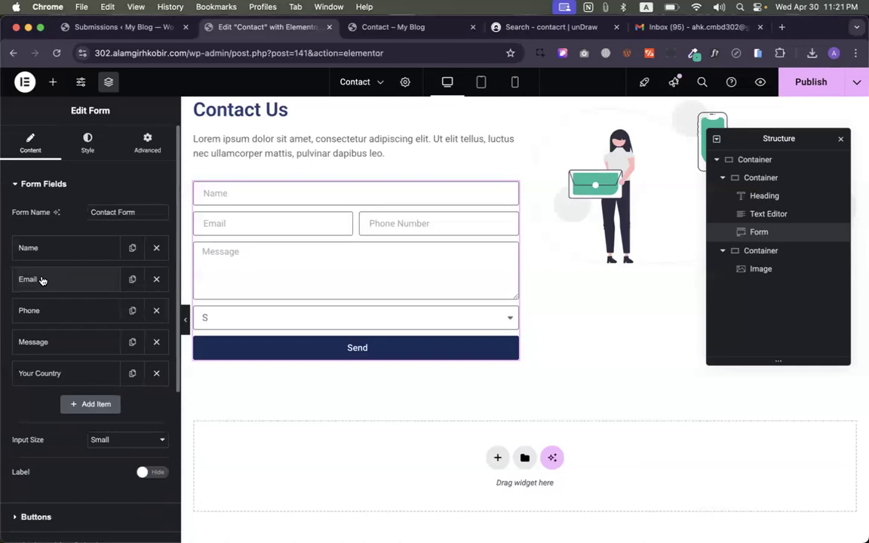
left_click(103, 280)
left_click(125, 309)
scroll(123, 316, "down", 3)
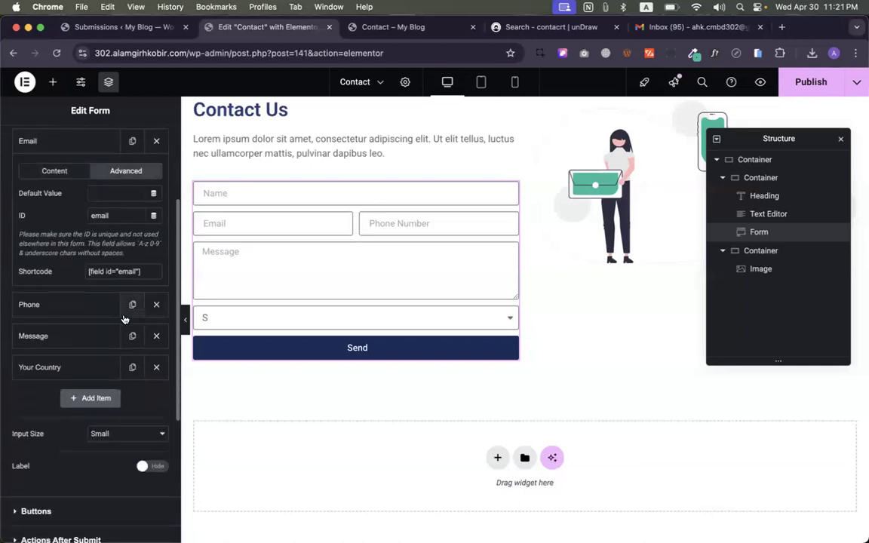
left_click_drag(145, 272, 84, 274)
key("cmd+c")
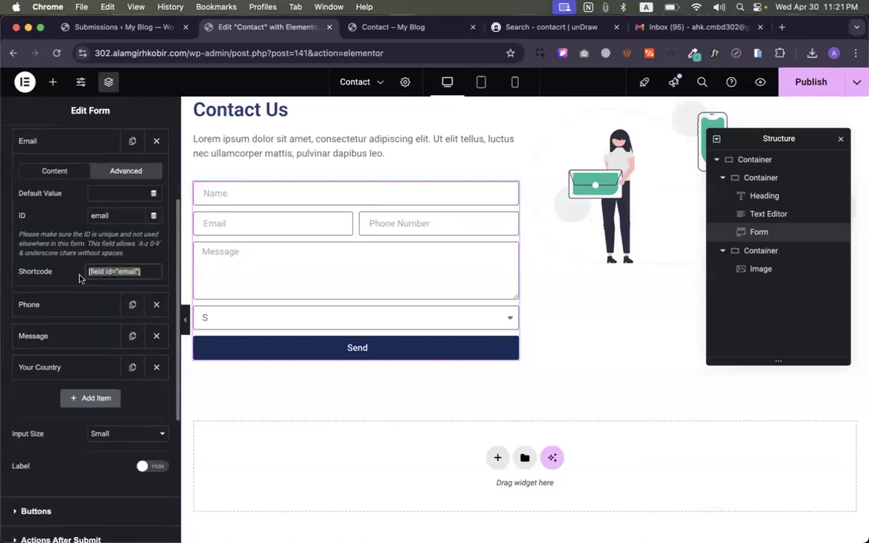
scroll(79, 278, "down", 5)
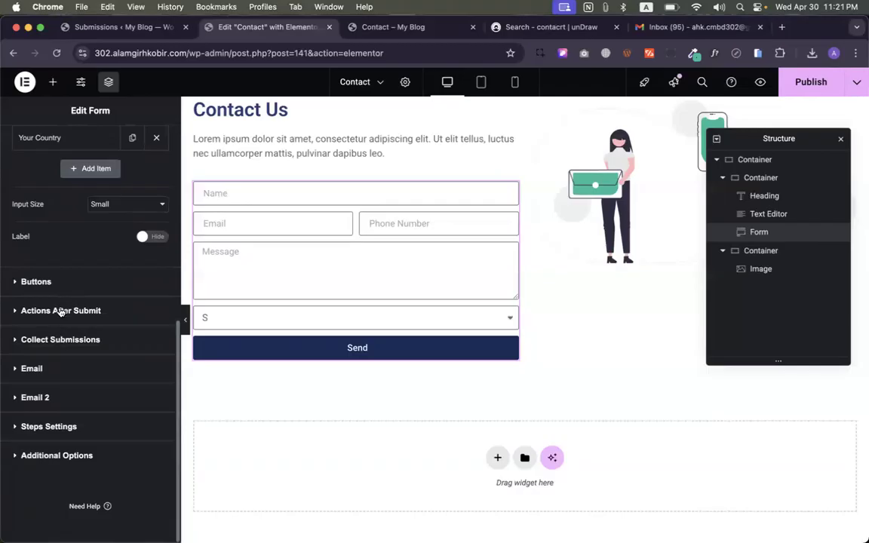
left_click(51, 395)
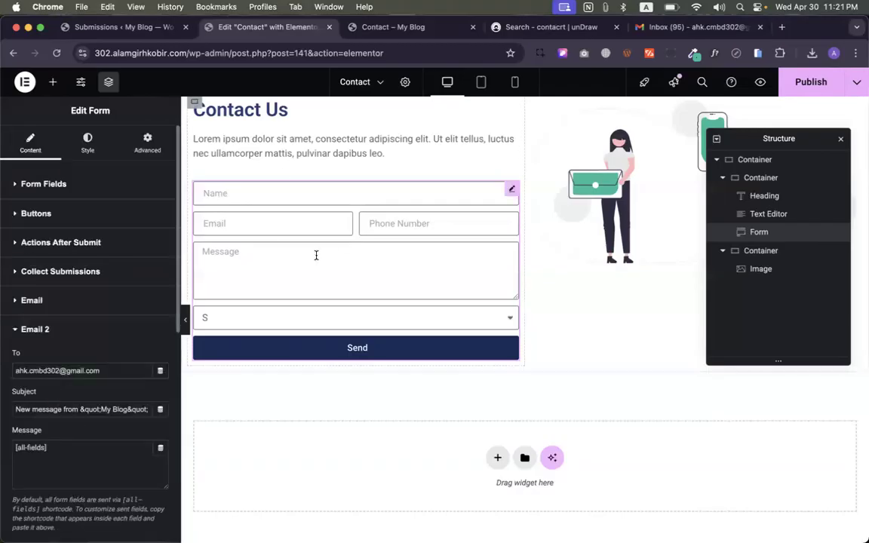
- Set Email 2's To field to [field id="email"] and paste the site name into the subject
triple_click(57, 369)
key("cmd+v")
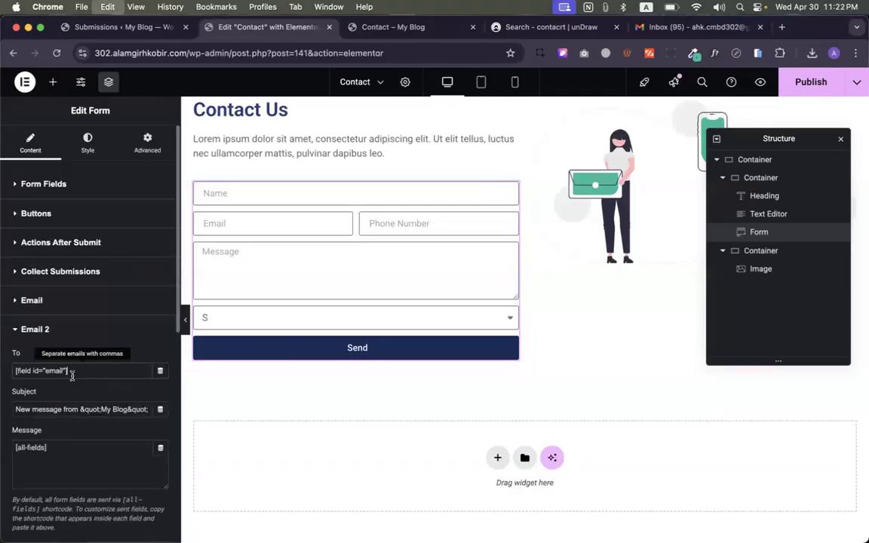
triple_click(103, 409)
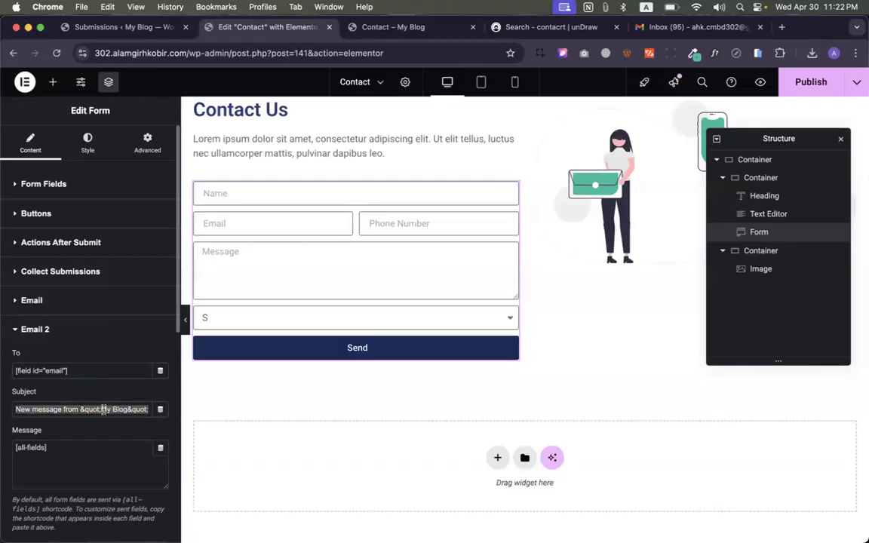
double_click(129, 51)
key("cmd+c")
triple_click(50, 410)
key("cmd+v")
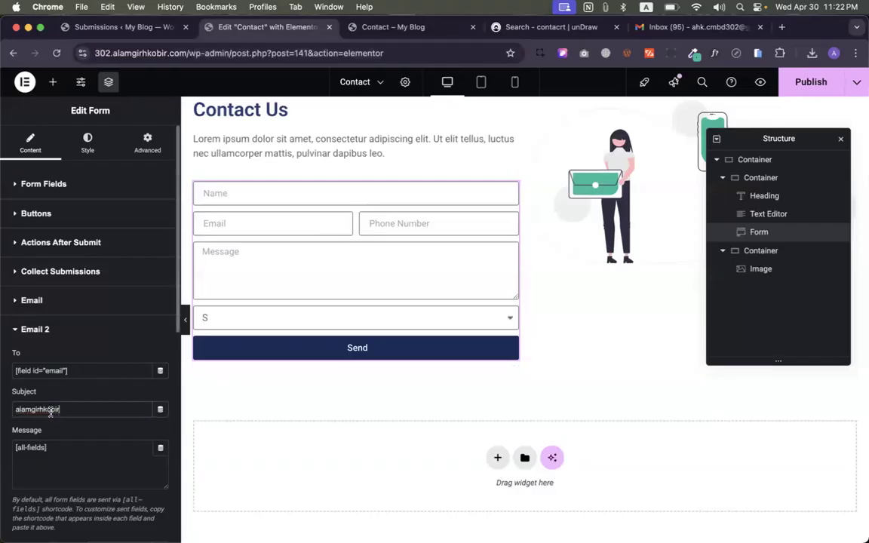
- Complete the Email 2 subject as the site name followed by ' | We Have received your…'
type("=")
key("BackSpace")
key("BackSpace")
type("A")
left_click(82, 407)
type("| We Have")
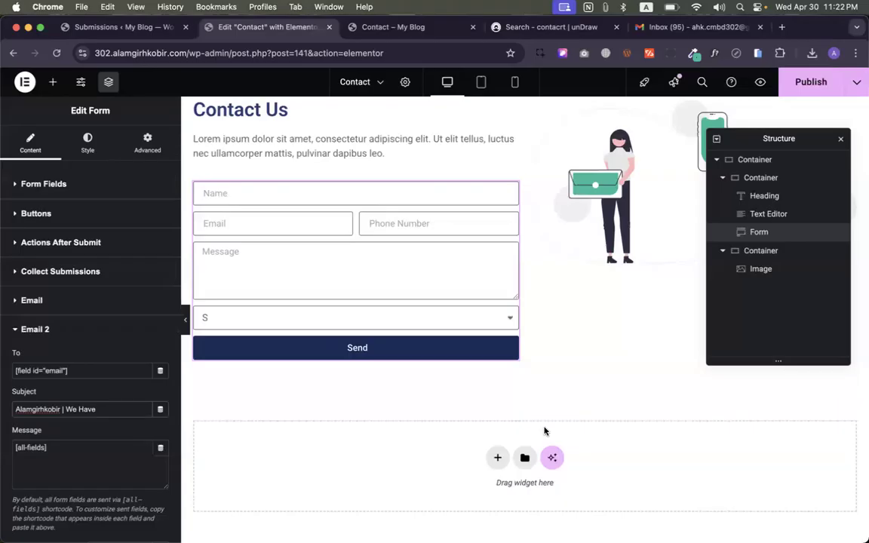
key("ctrl+Tab")
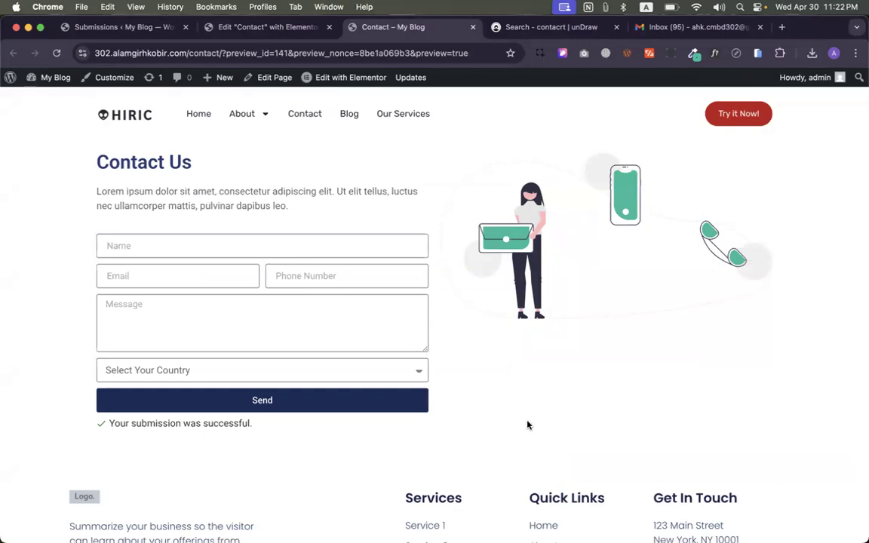
left_click(253, 28)
left_click(118, 433)
scroll(117, 433, "down", 2)
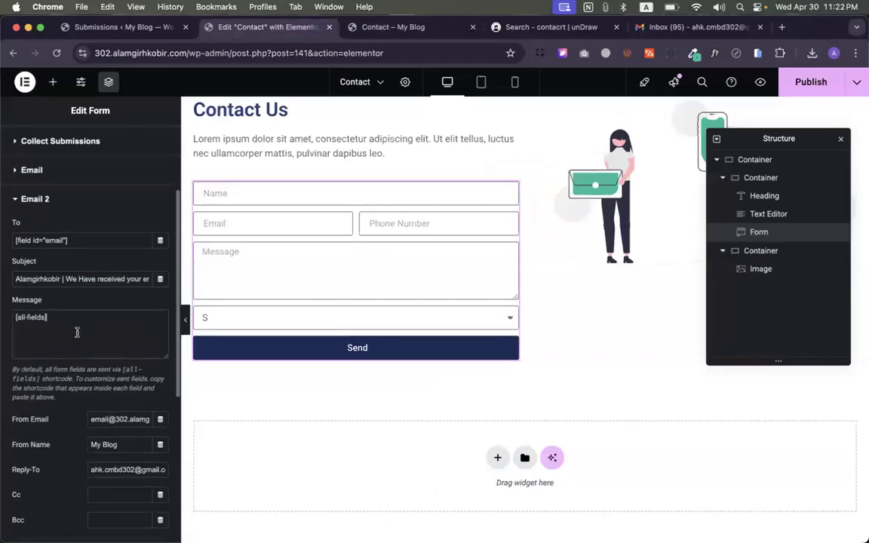
- Replace the Email 2 message with 'Thank you for your response. We will get back to you soon'
scroll(77, 332, "down", 1)
left_click_drag(14, 307, 15, 295)
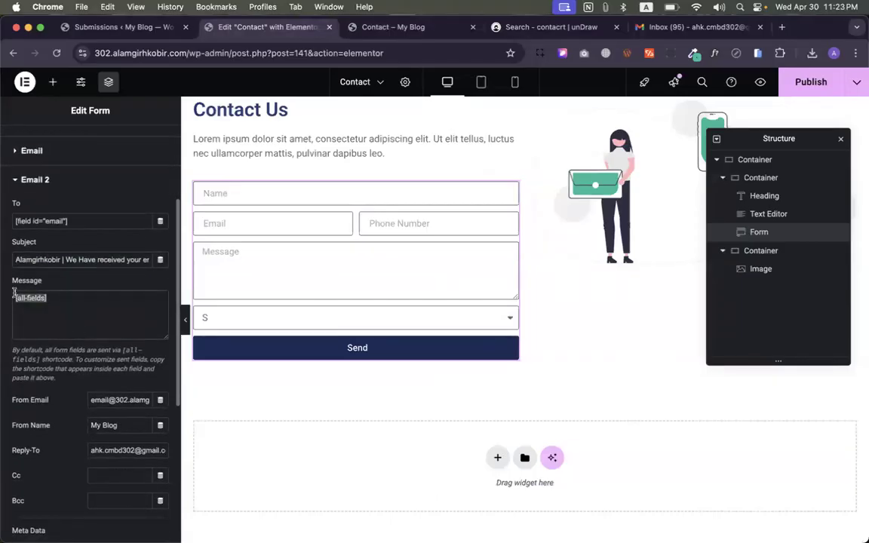
left_click_drag(66, 259, 186, 266)
key("super+c")
left_click(78, 305)
key("super+a")
key("super+v")
type("tha")
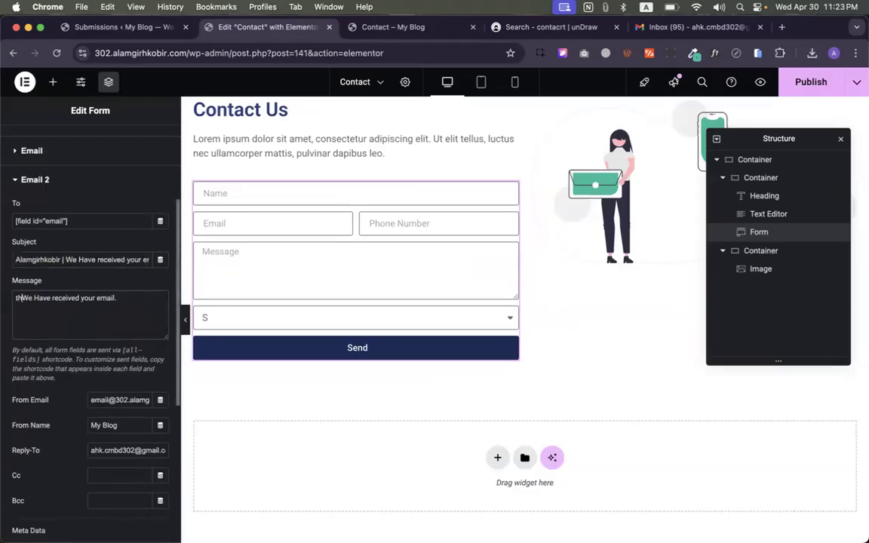
key("BackSpace")
key("BackSpace")
key("BackSpace")
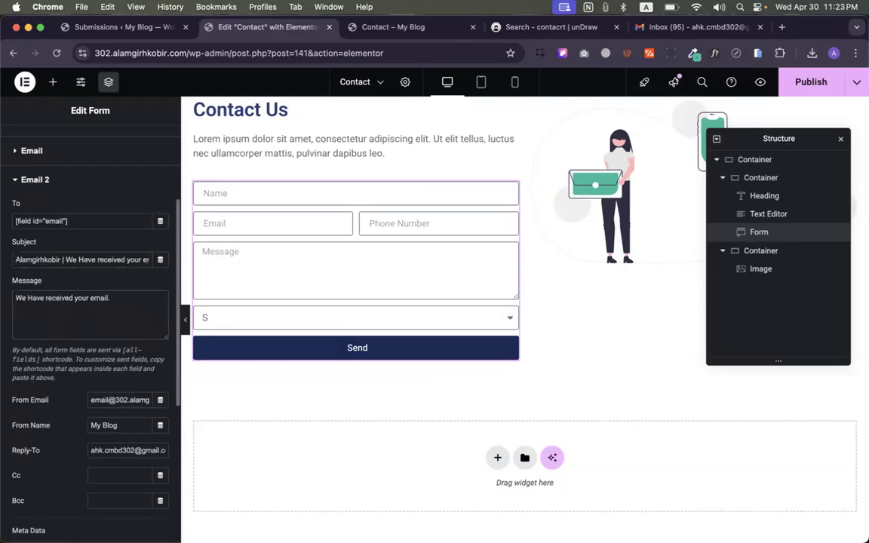
type("Than")
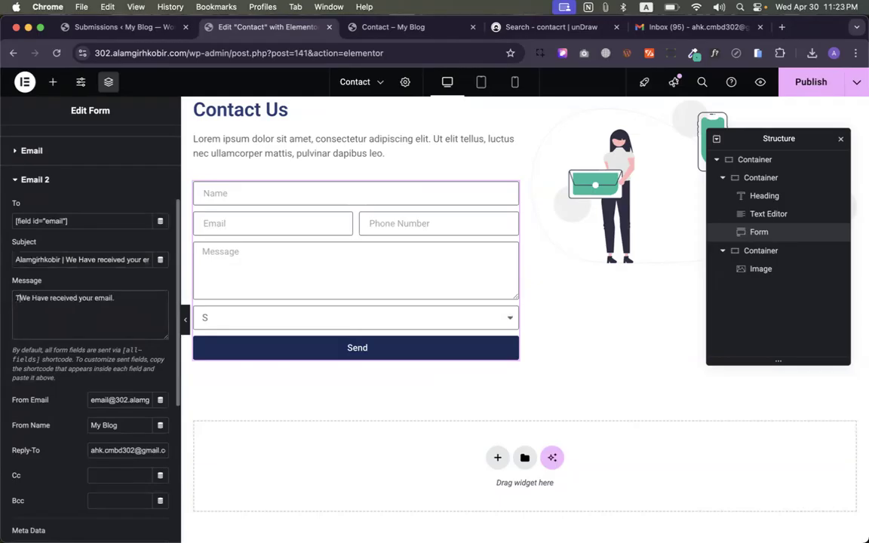
type("k you for")
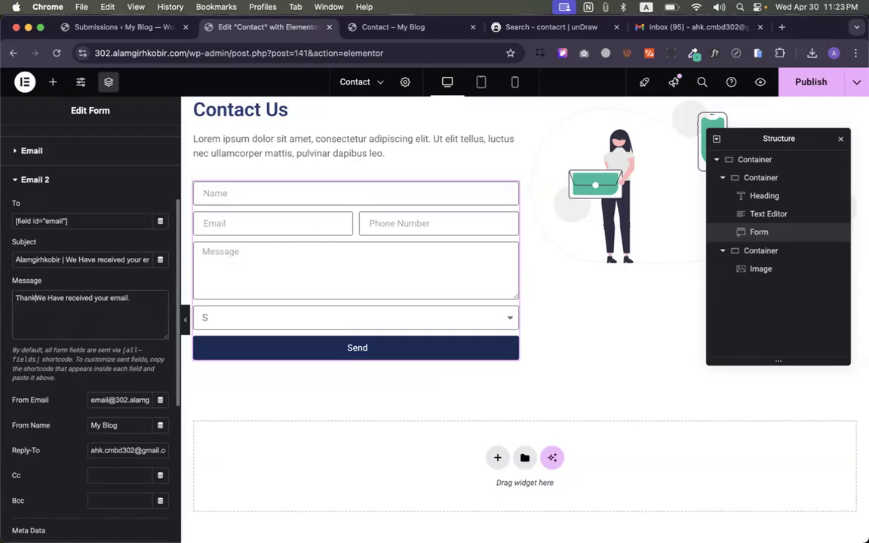
type(" your respo")
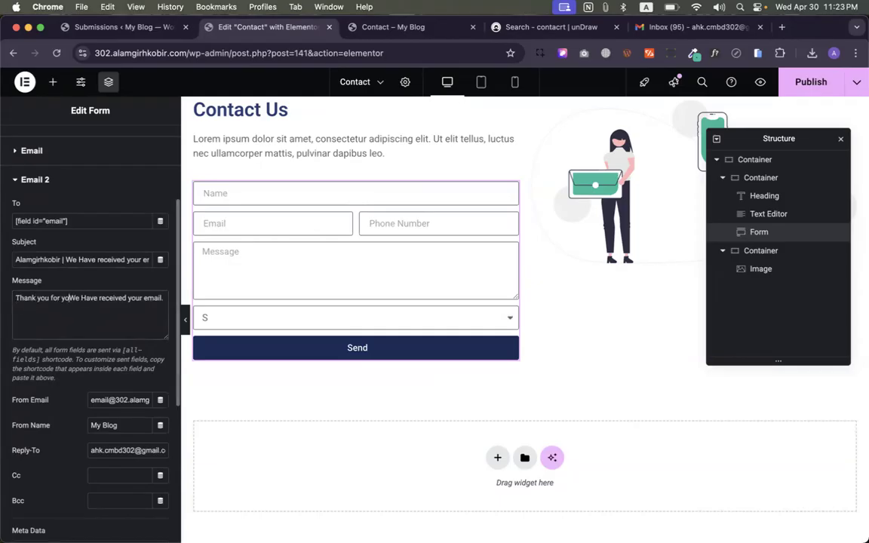
type("nse.")
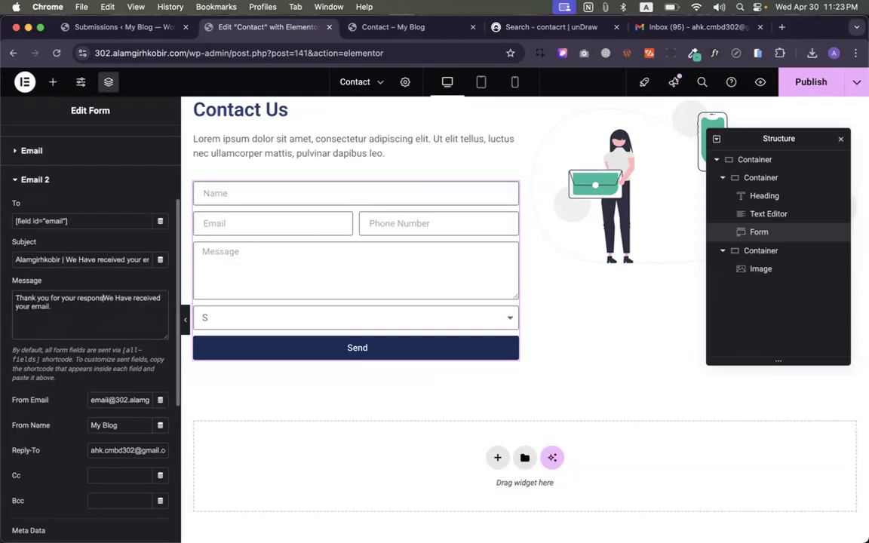
key("Return")
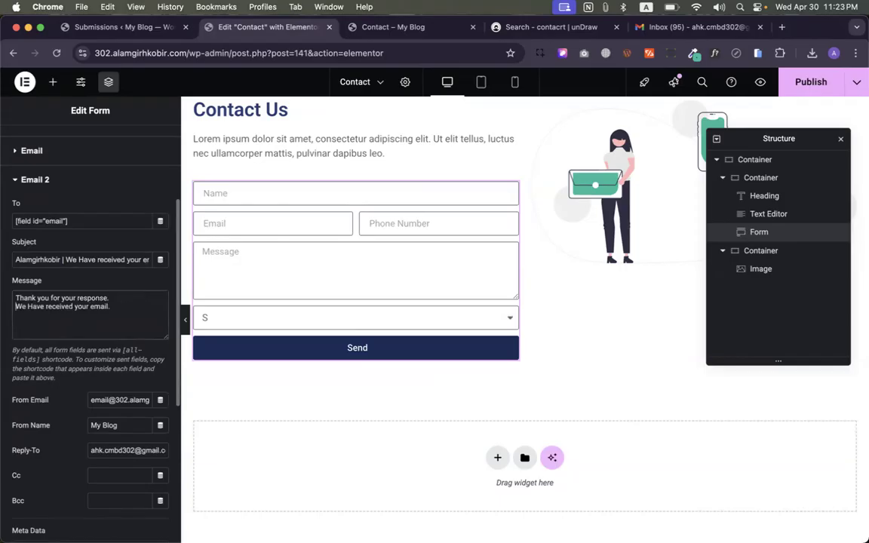
left_click_drag(113, 306, 28, 307)
type("will ge")
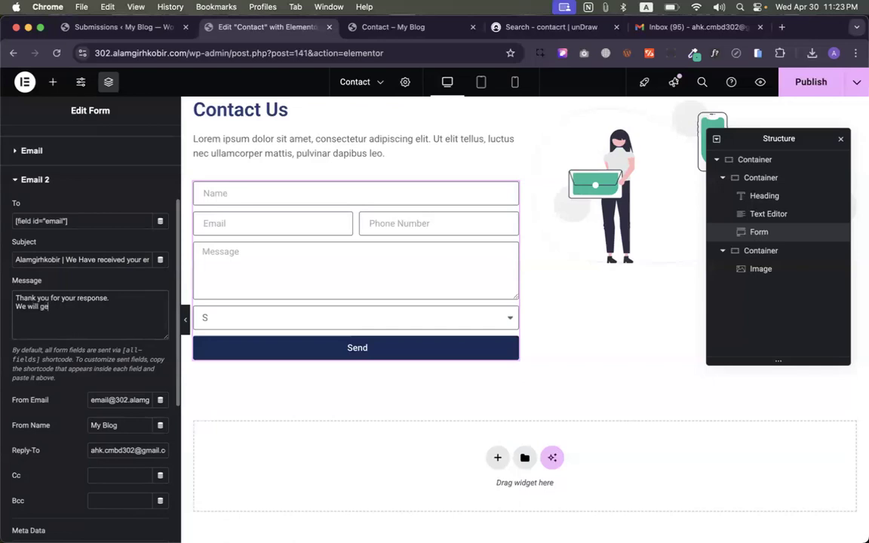
type("t back to you soon")
- Set From Email to the owner's address and From Name to the owner's name, then publish
scroll(94, 345, "down", 3)
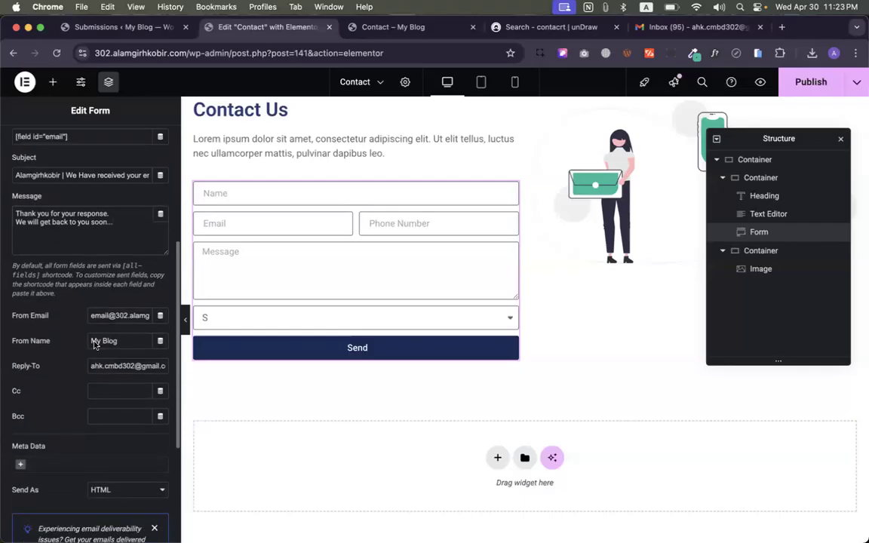
triple_click(120, 315)
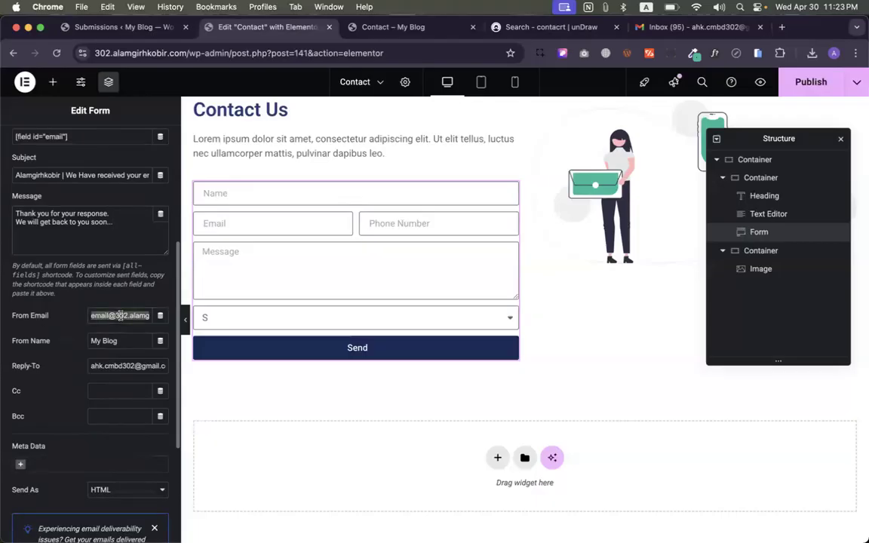
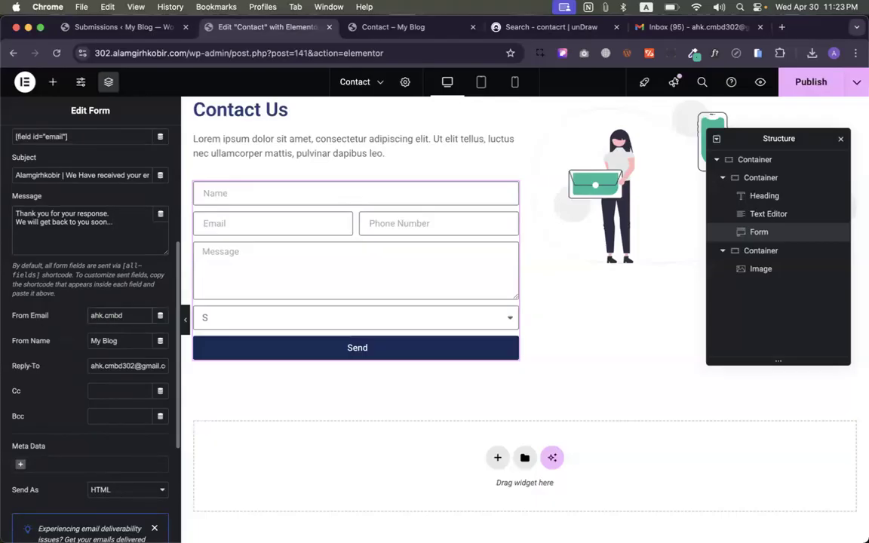
left_click_drag(135, 342, 44, 344)
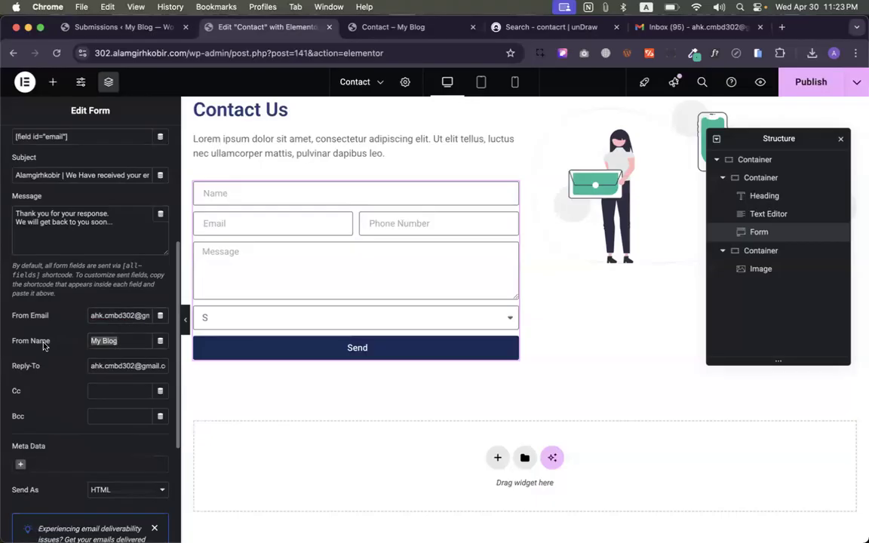
type("Alalamgir H Kobir")
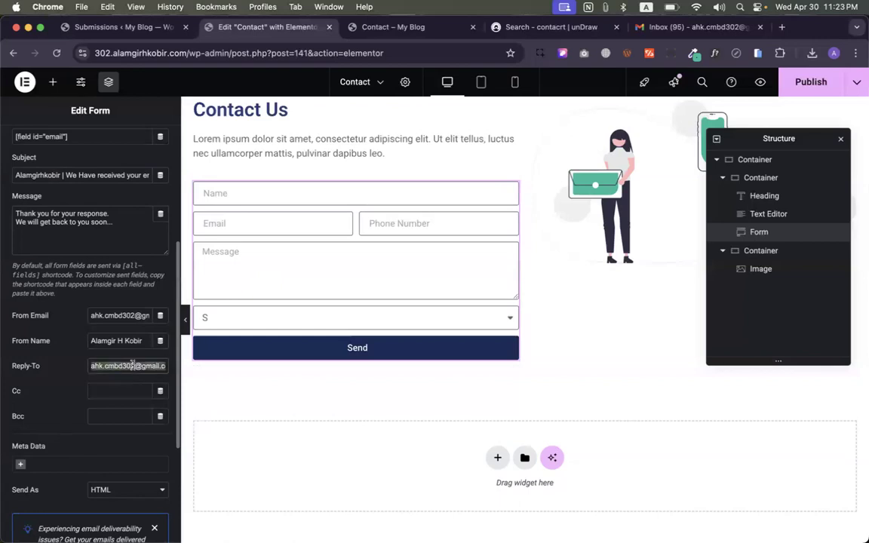
scroll(42, 369, "down", 4)
scroll(42, 369, "down", 2)
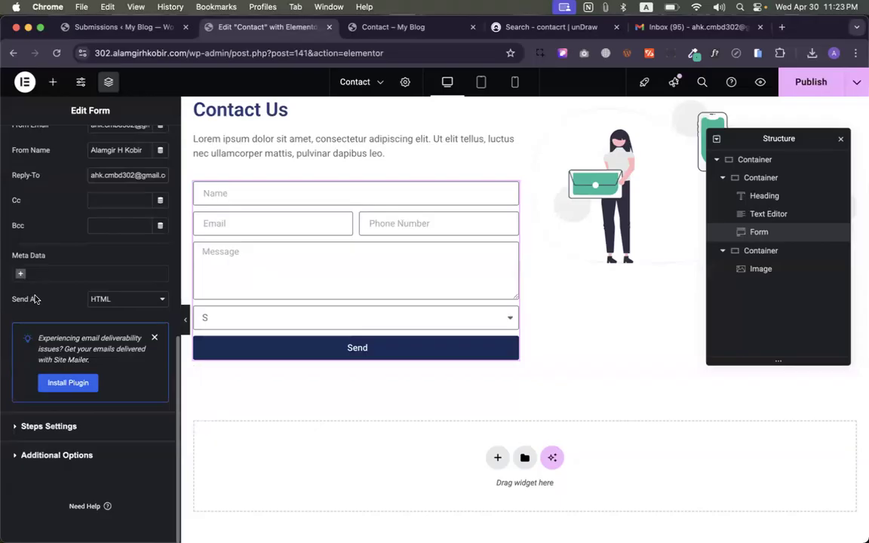
left_click(810, 81)
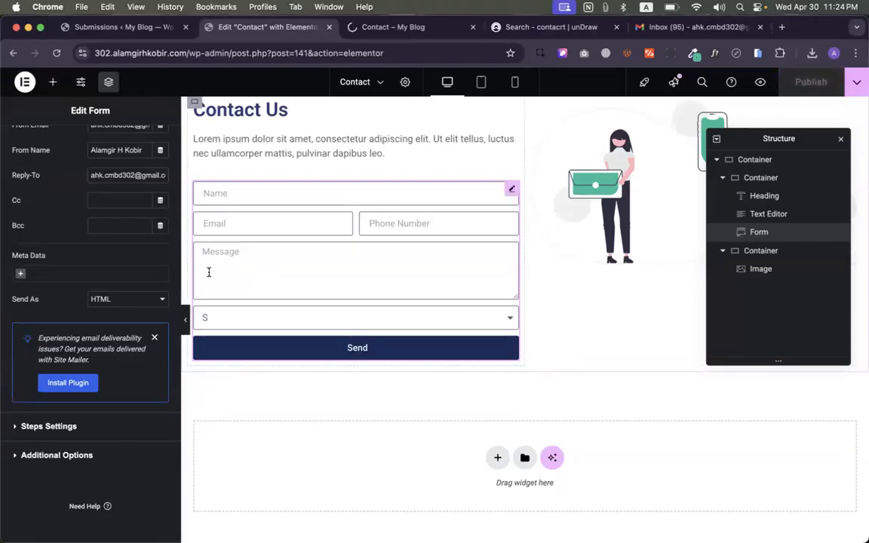
- On the live Contact page, autofill Name and Email and adjust the end of the email address
left_click(355, 27)
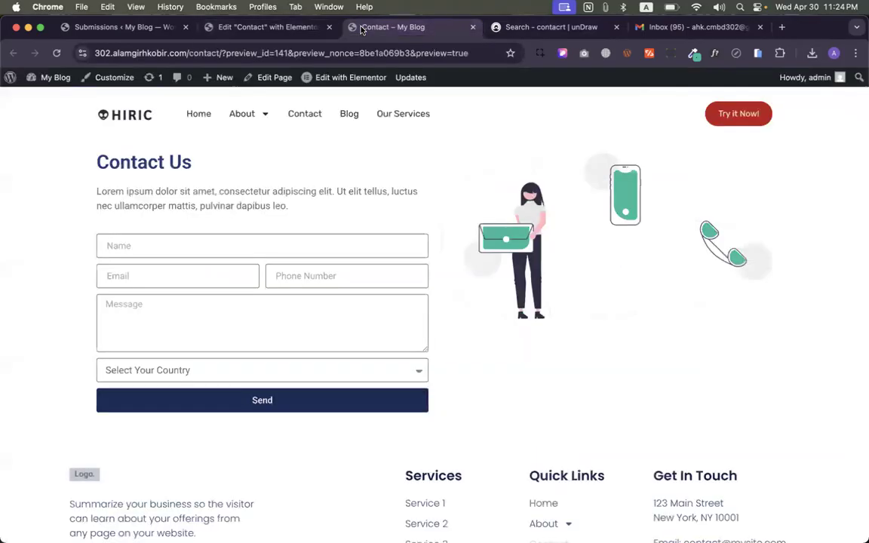
left_click(187, 244)
left_click(178, 275)
left_click(152, 283)
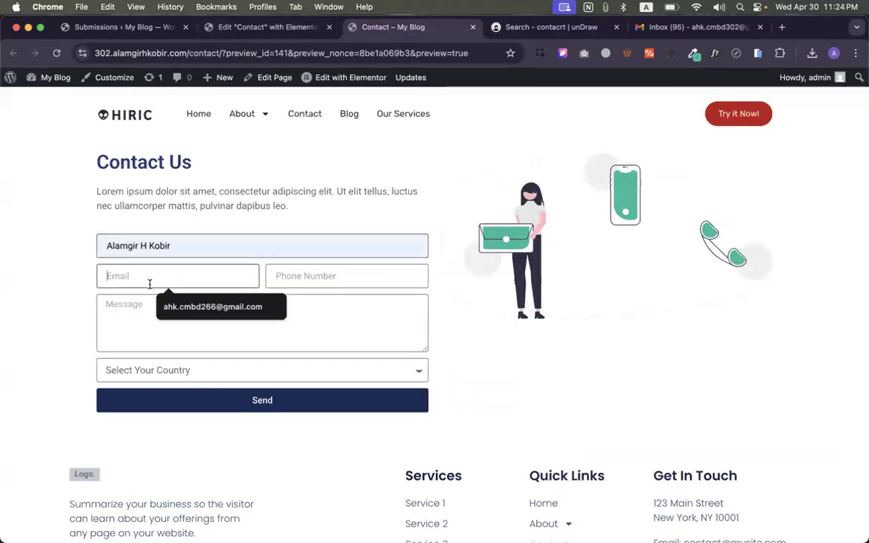
left_click(180, 307)
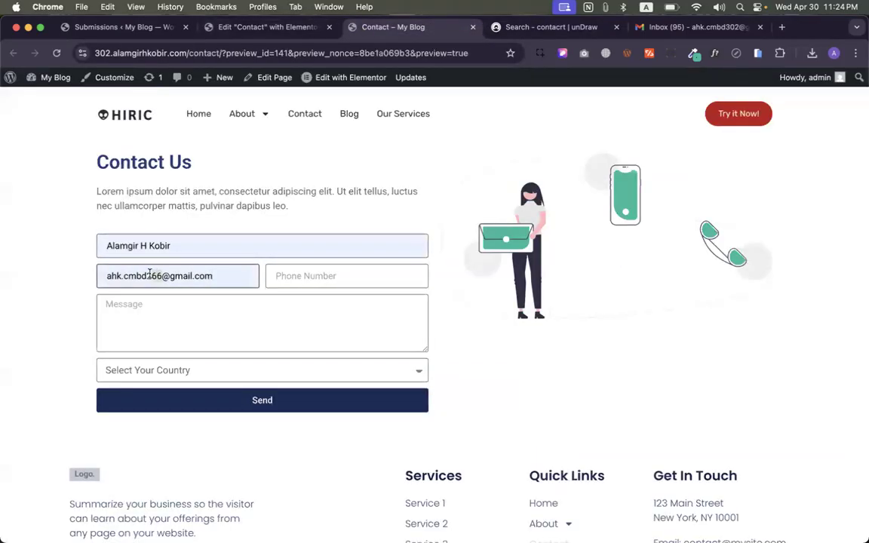
left_click(162, 275)
key("BackSpace")
key("BackSpace")
key("BackSpace")
type("314")
- Enter a phone number and the message 'Hii / Test 04', choose country C, and send the form
left_click(268, 275)
type("132345678")
left_click(239, 319)
type("Hi")
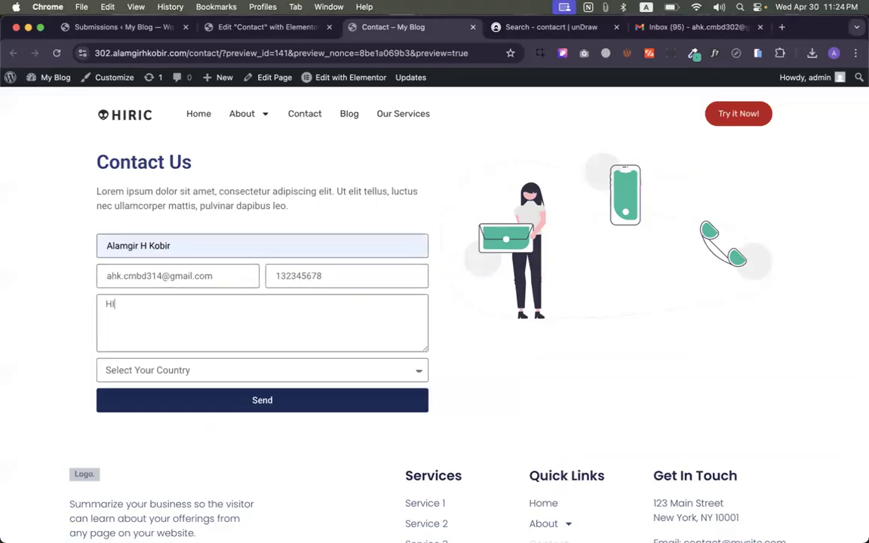
type("i")
key("Return")
type("Test 03")
key("BackSpace")
type("4")
left_click(235, 373)
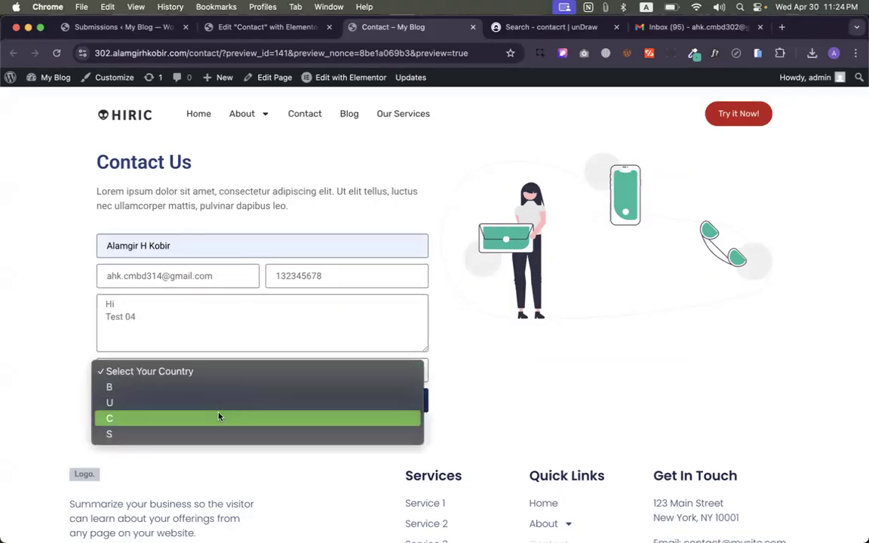
left_click(217, 420)
left_click(215, 402)
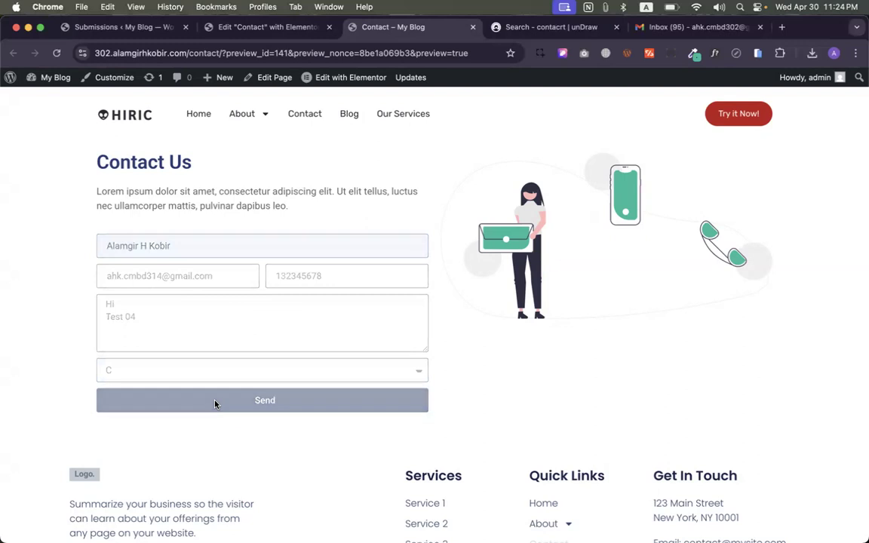
left_click_drag(107, 423, 241, 422)
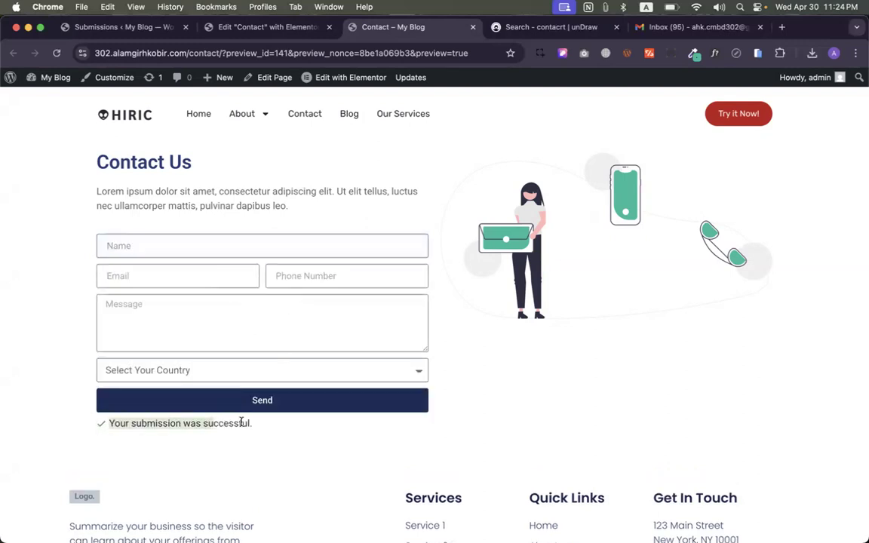
- Check Gmail's All Mail and Inbox for the new form email, then open Chrome's profiles list
left_click(690, 27)
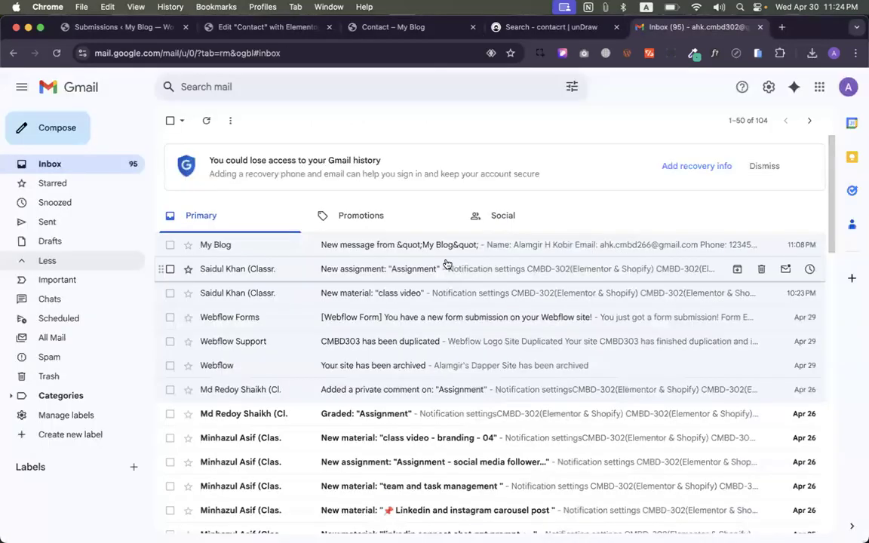
left_click(253, 228)
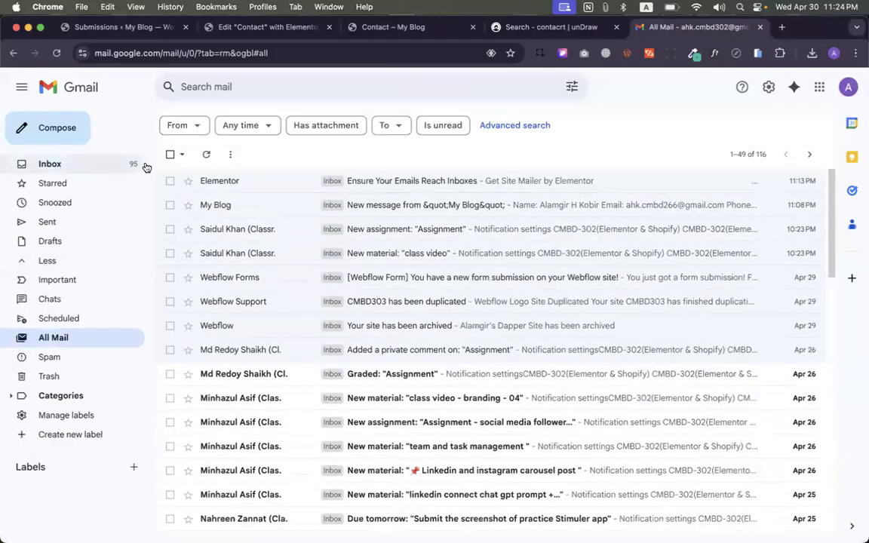
left_click(205, 156)
left_click(105, 164)
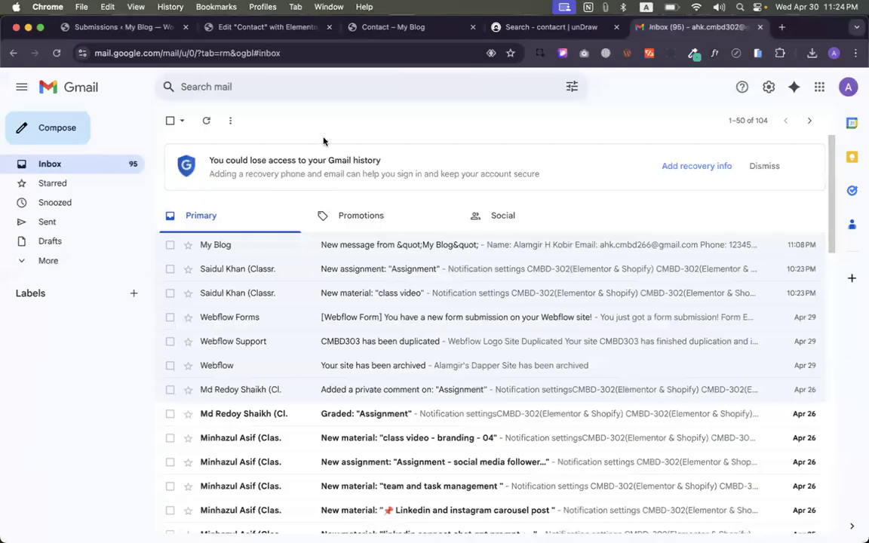
left_click(261, 7)
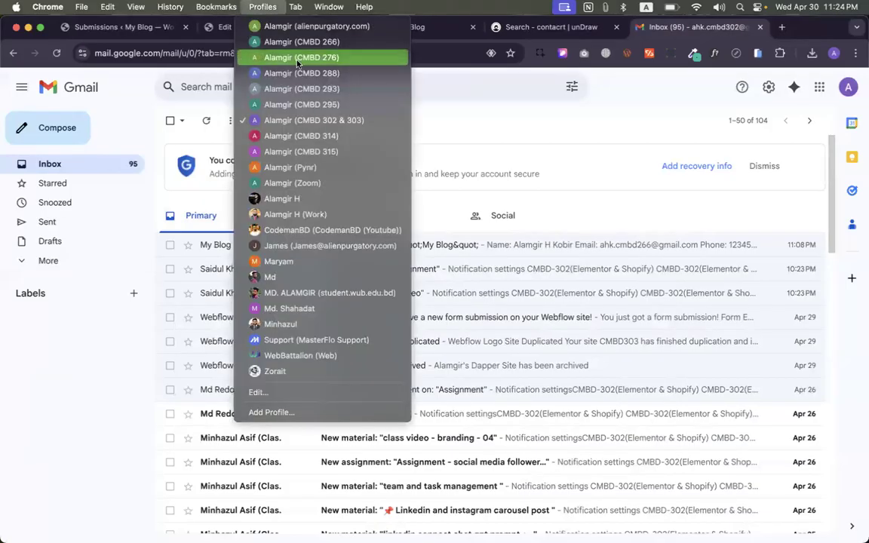
- Check the test recipient's Gmail All Mail, Spam and Inbox, then close that Gmail window
left_click(322, 137)
key("super+n")
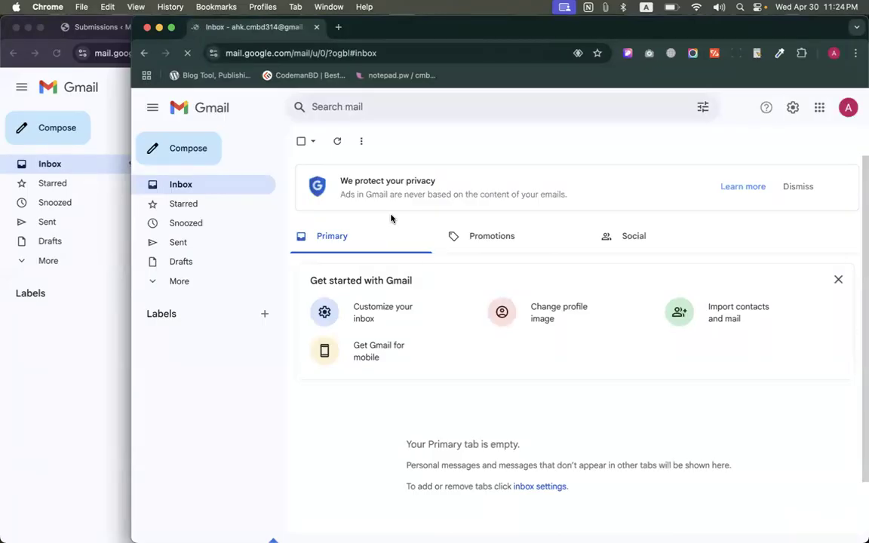
left_click(179, 283)
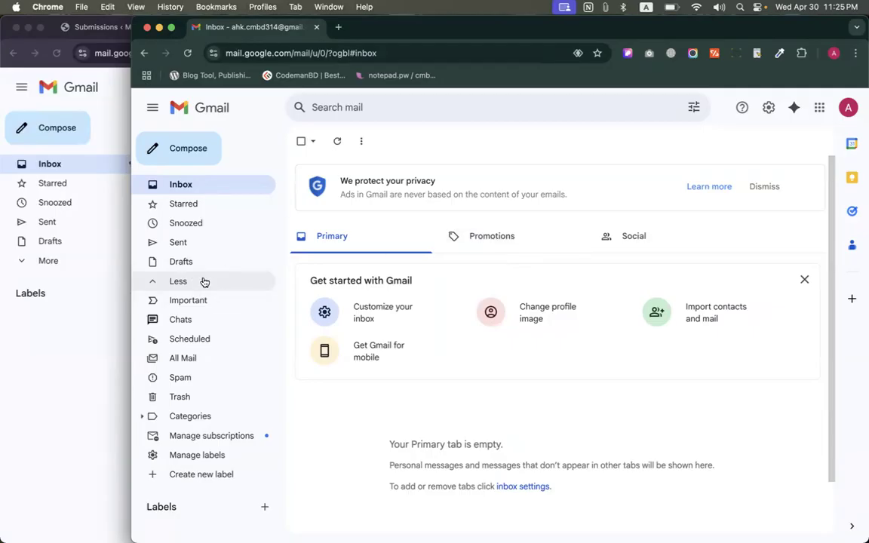
left_click(189, 359)
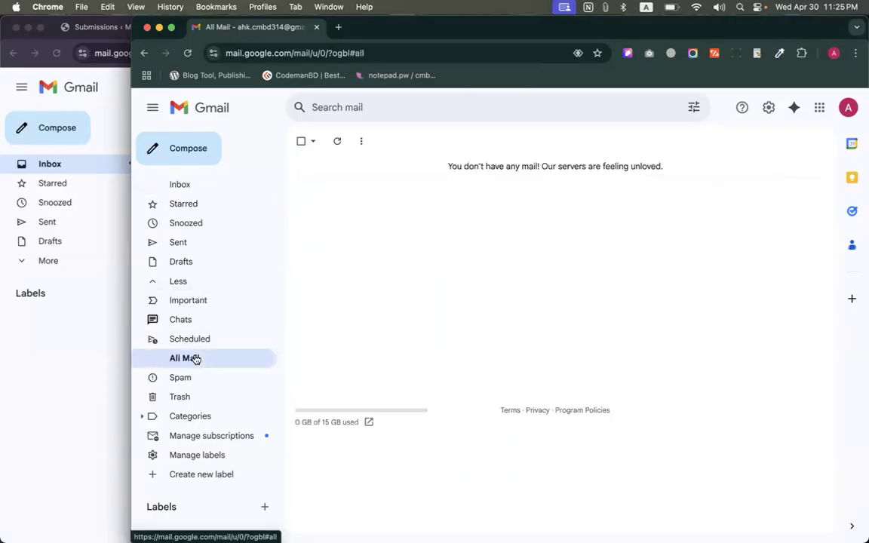
left_click(202, 378)
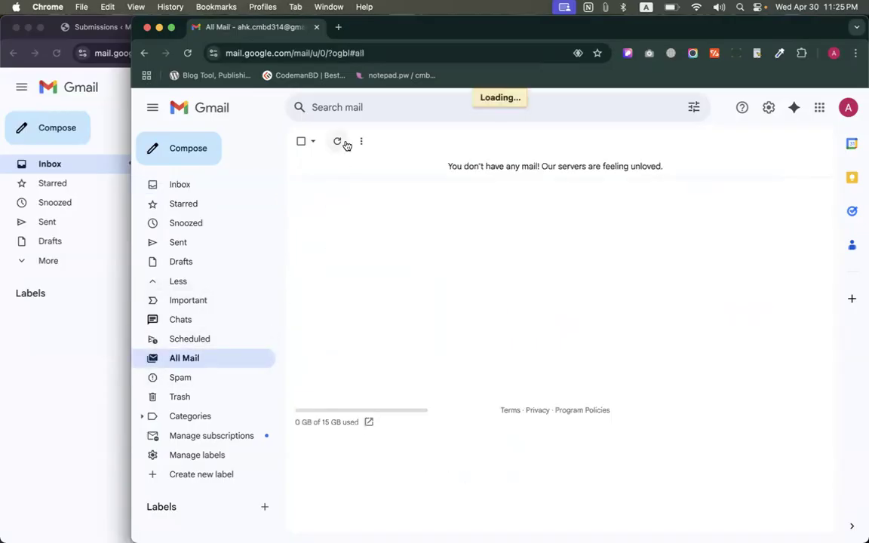
left_click(339, 142)
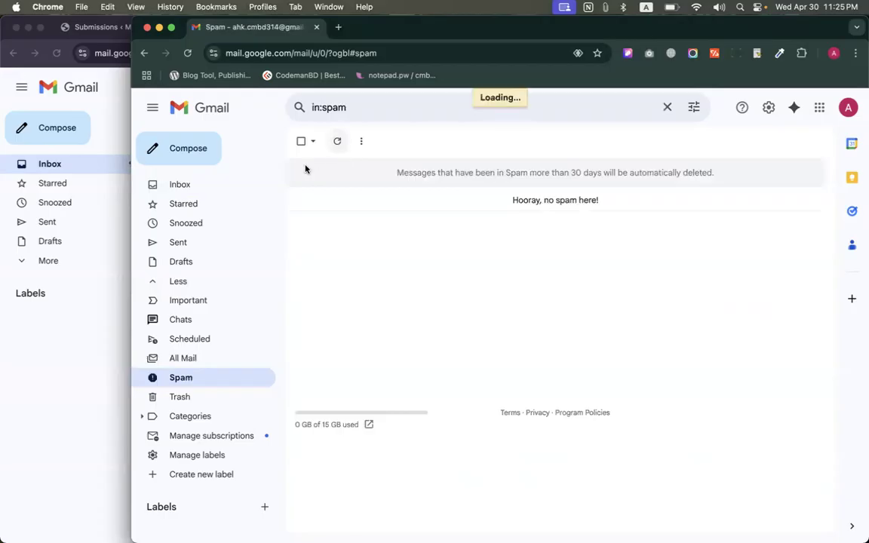
left_click(213, 186)
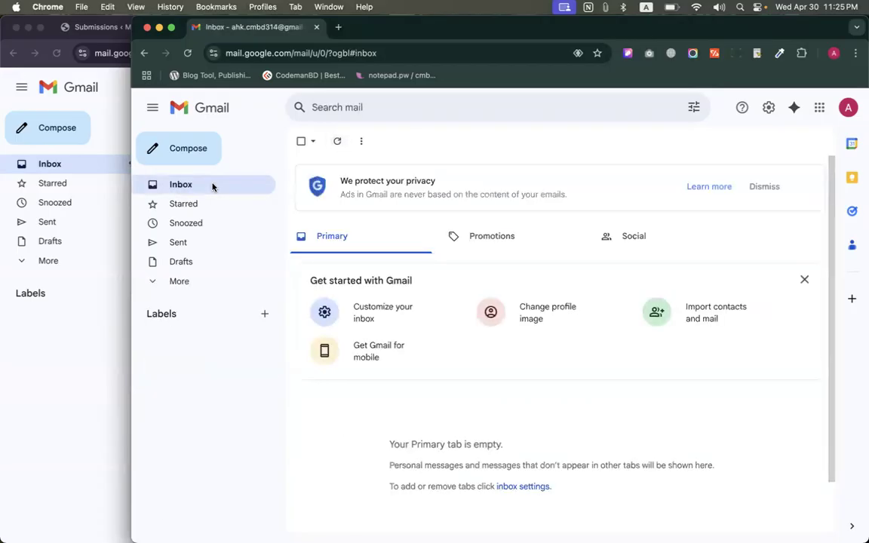
left_click(316, 27)
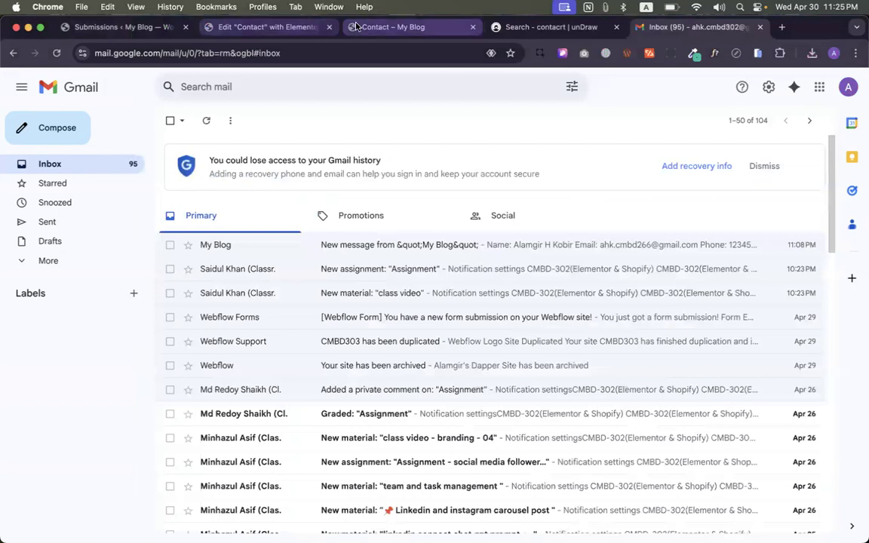
left_click(388, 27)
- Return to the 'Edit Contact with Elementor' tab and scroll the form settings panel
left_click(268, 27)
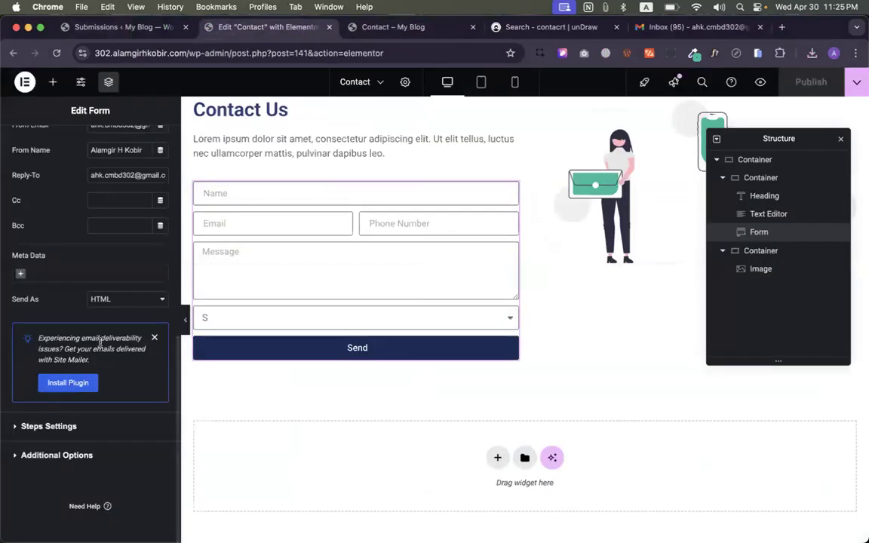
scroll(94, 332, "up", 5)
scroll(100, 341, "up", 2)
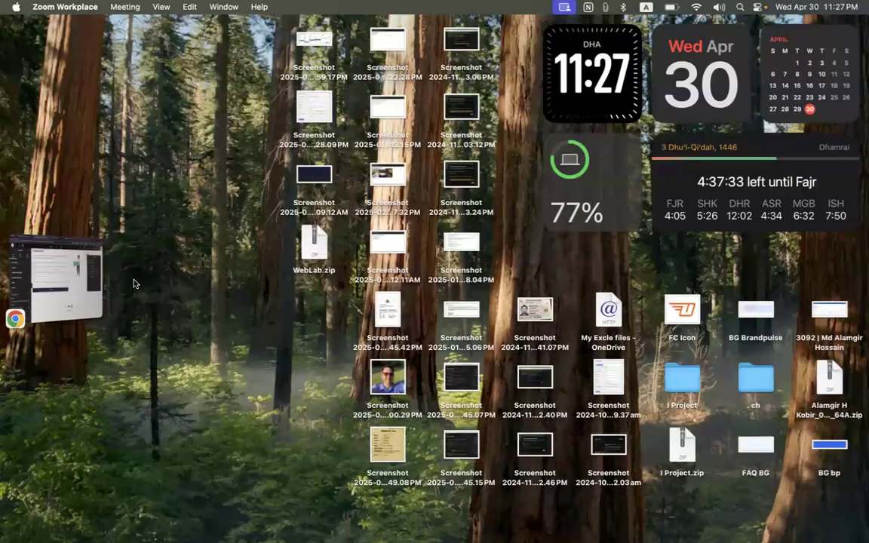
- Leave the Elementor editor for the live Contact page, then go to the site's Home page
left_click(83, 283)
scroll(451, 309, "up", 2)
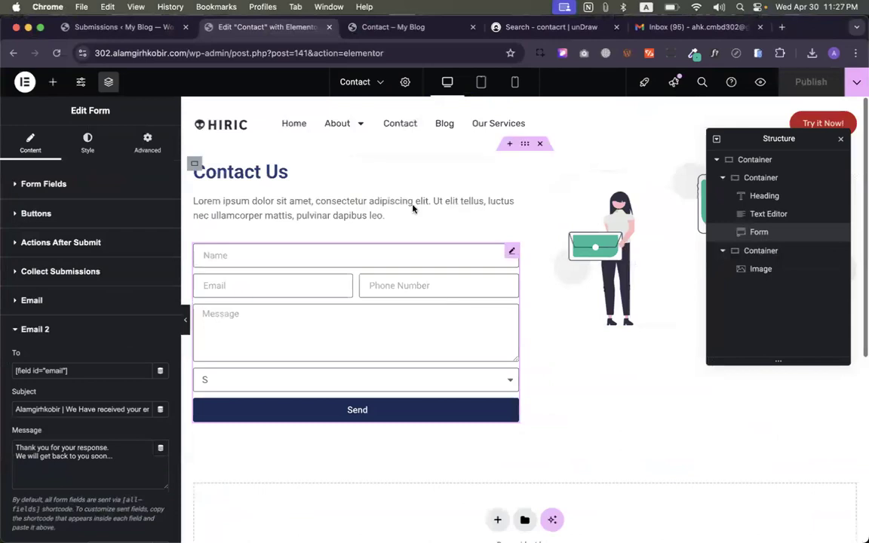
left_click(14, 54)
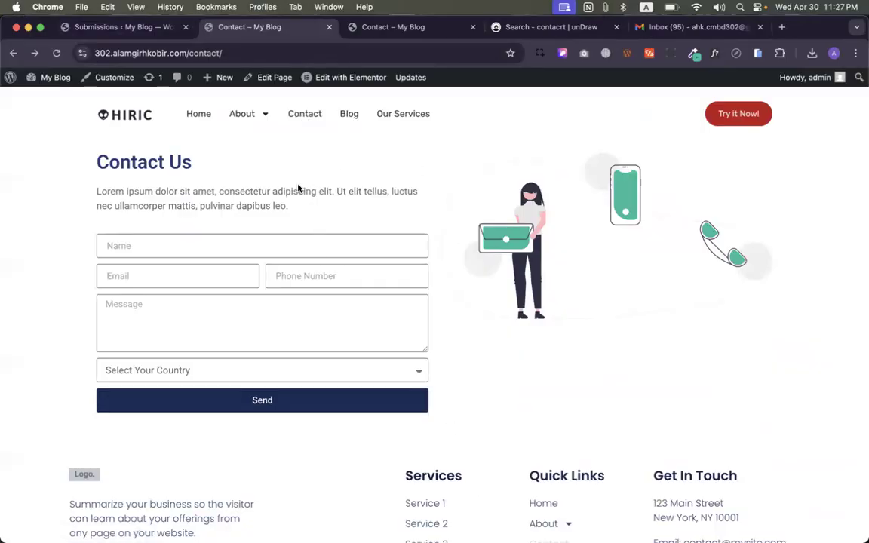
left_click(195, 117)
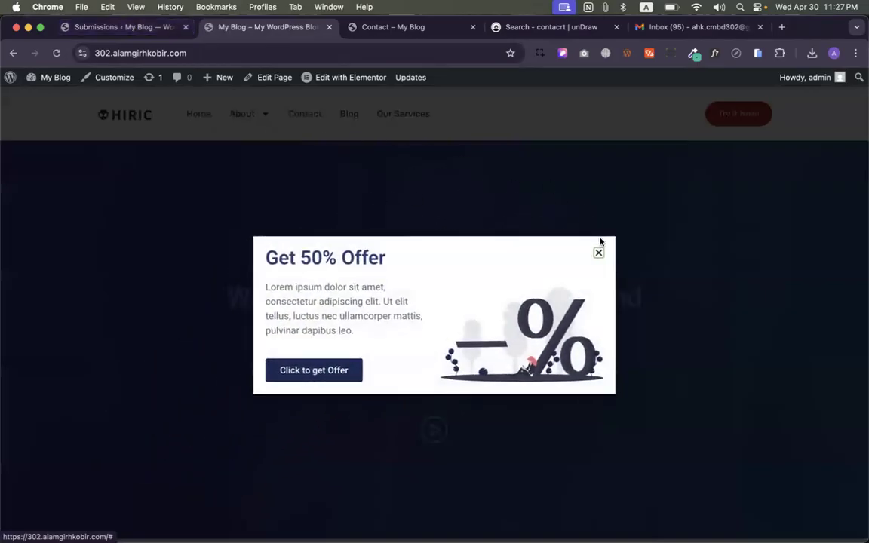
- Scroll through the My Blog home page
scroll(533, 302, "down", 2)
scroll(533, 300, "down", 15)
scroll(533, 300, "up", 15)
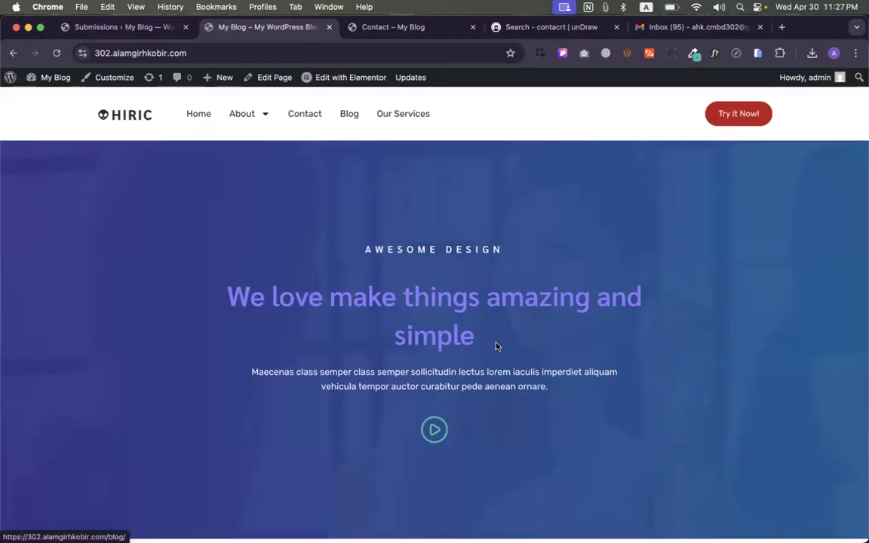
scroll(497, 346, "down", 10)
scroll(497, 346, "up", 10)
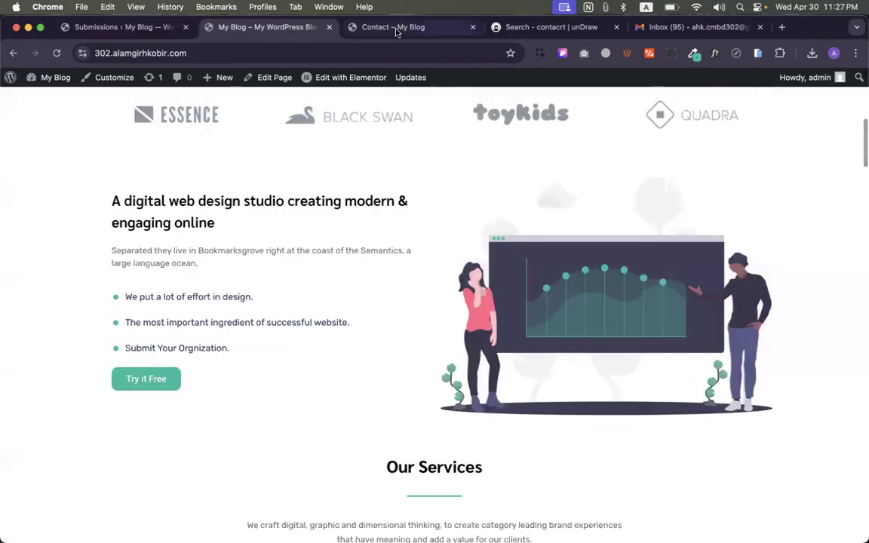
- Load the Hiric template demo in the Contact tab via the 'hir' address suggestion
left_click(393, 27)
left_click(331, 55)
type("meta")
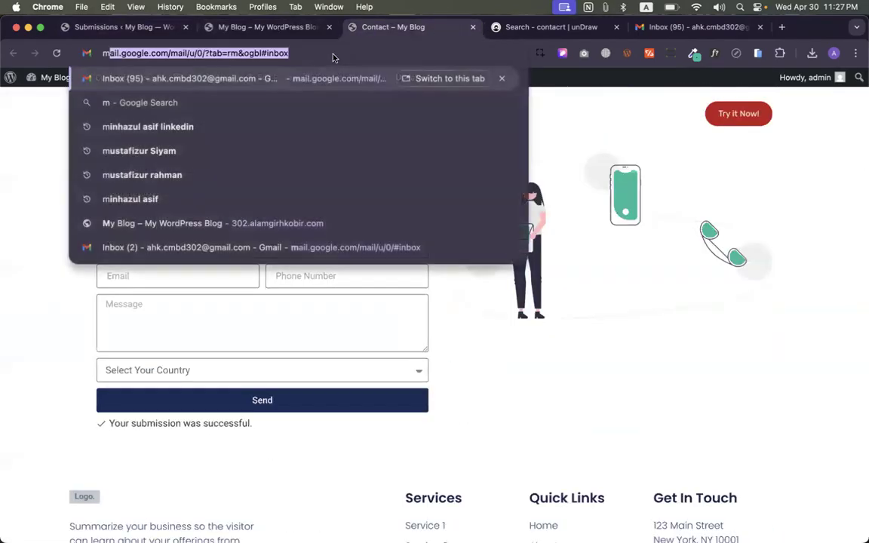
key("super+a")
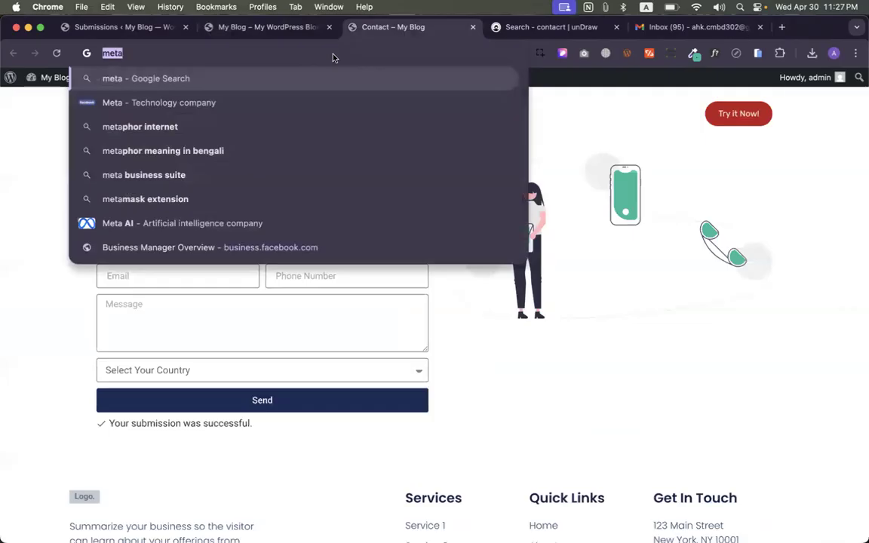
key("BackSpace")
type("hiric")
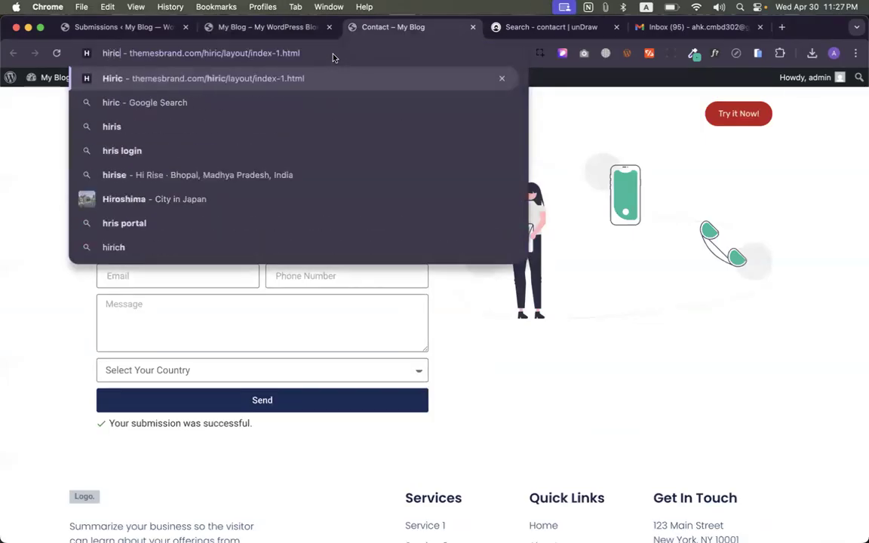
key("Return")
- Try the demo's Features, Services, About, Pricing, Blog and Contact menu links
left_click(263, 94)
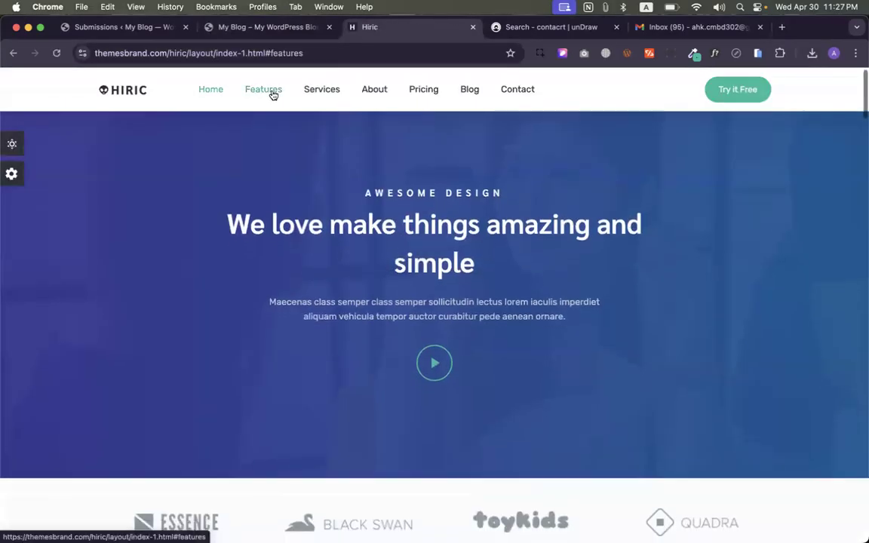
left_click(327, 97)
left_click(374, 89)
left_click(426, 91)
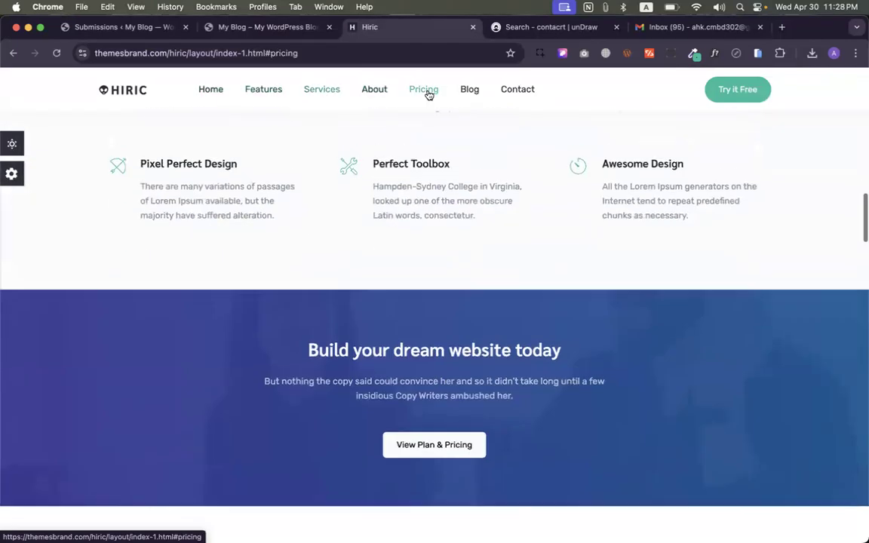
left_click(467, 94)
left_click(515, 93)
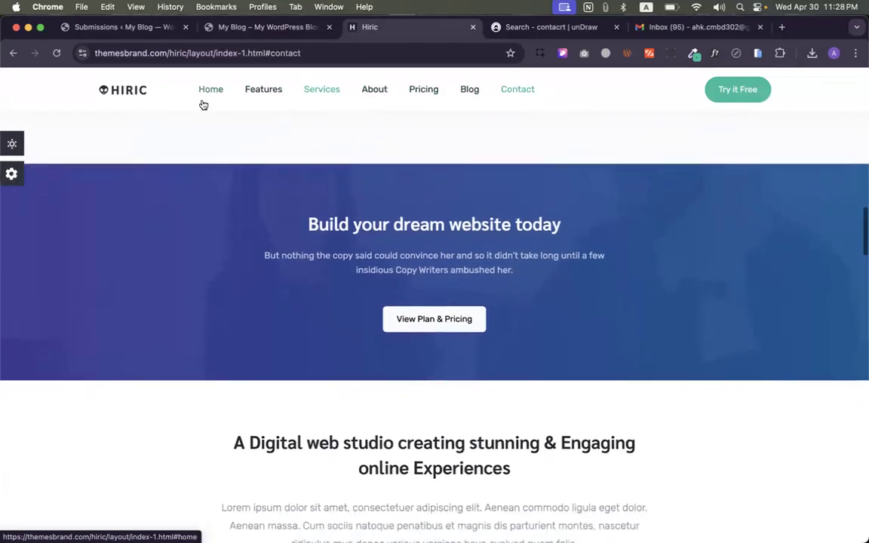
- Copy the demo's Home link address and return to the My Blog site
right_click(217, 89)
left_click(250, 187)
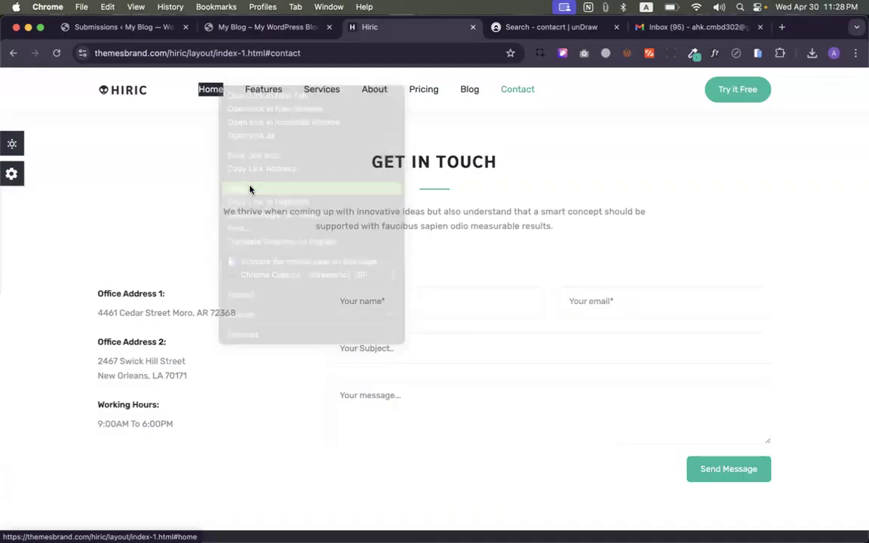
left_click(244, 28)
scroll(349, 223, "down", 1)
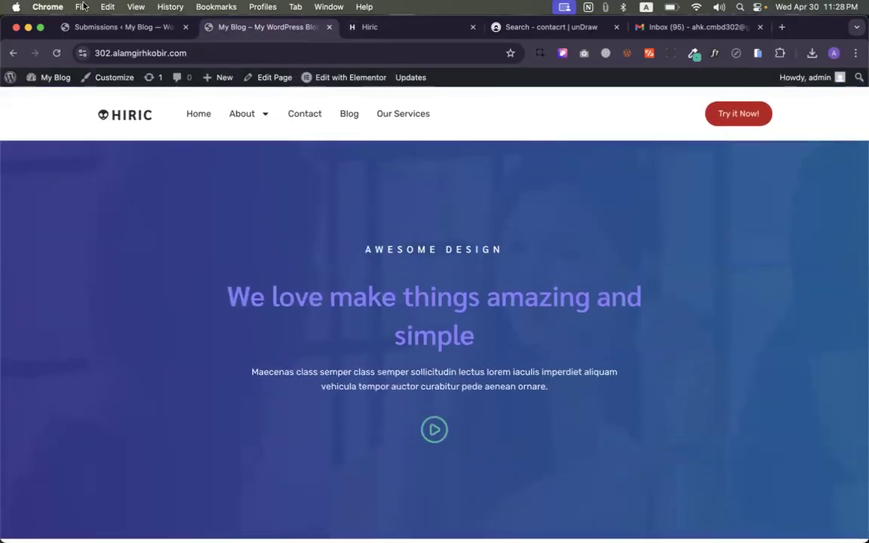
left_click(86, 28)
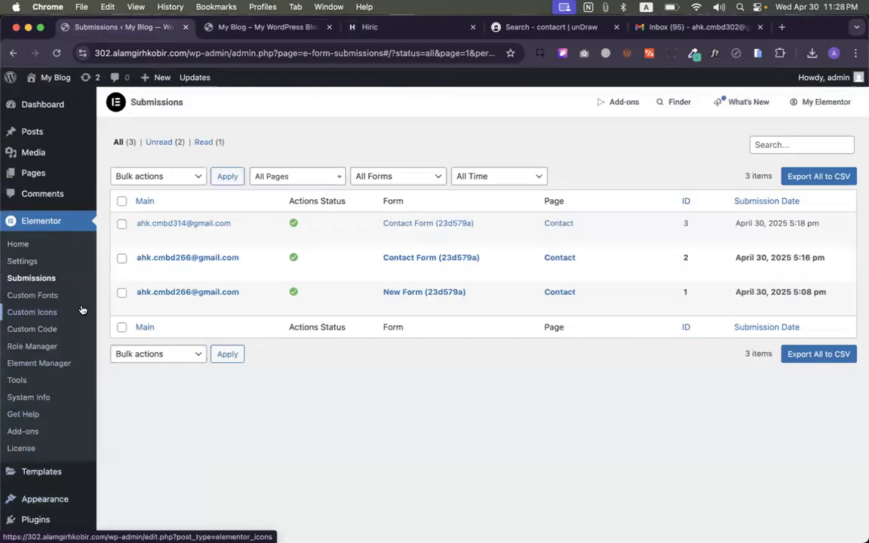
- Review the Main Menu items on the Menus admin page, then return to the Hiric demo
scroll(63, 313, "down", 3)
mouse_move(53, 389)
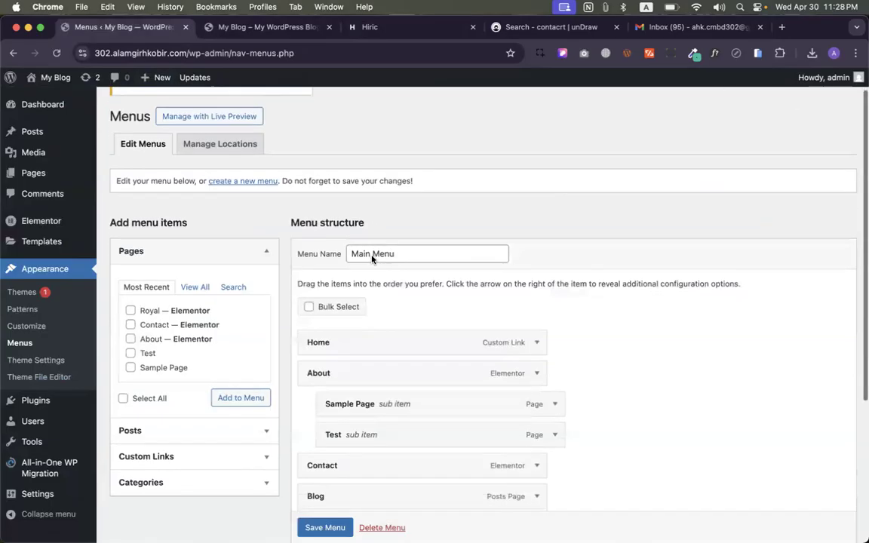
scroll(441, 286, "down", 2)
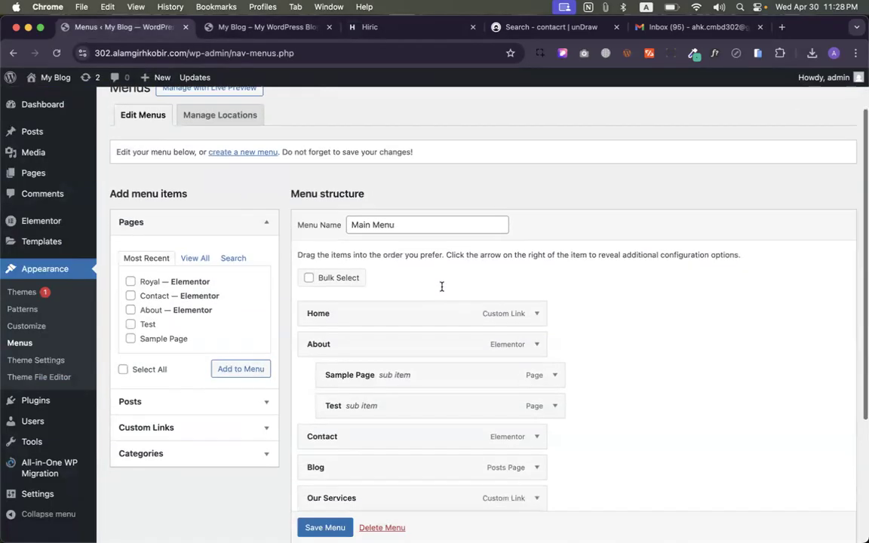
scroll(442, 286, "down", 5)
scroll(452, 287, "up", 7)
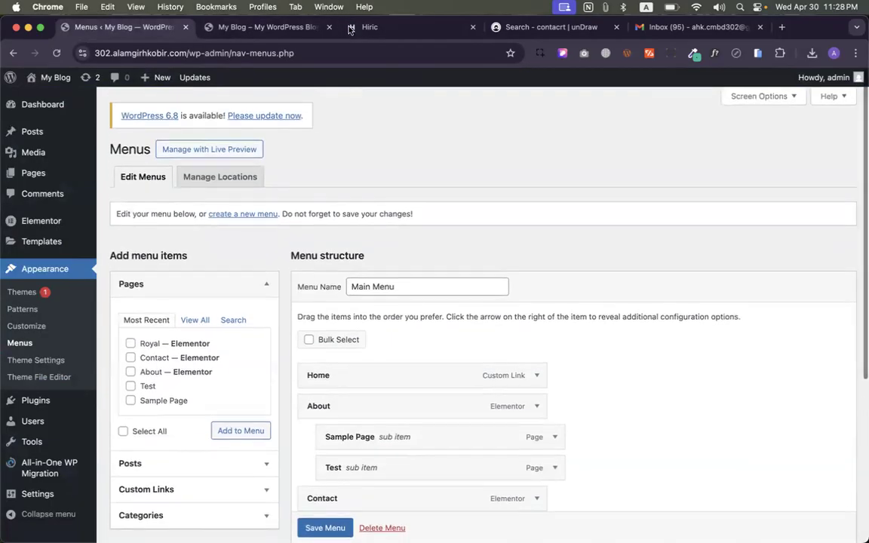
left_click(349, 30)
scroll(442, 220, "up", 10)
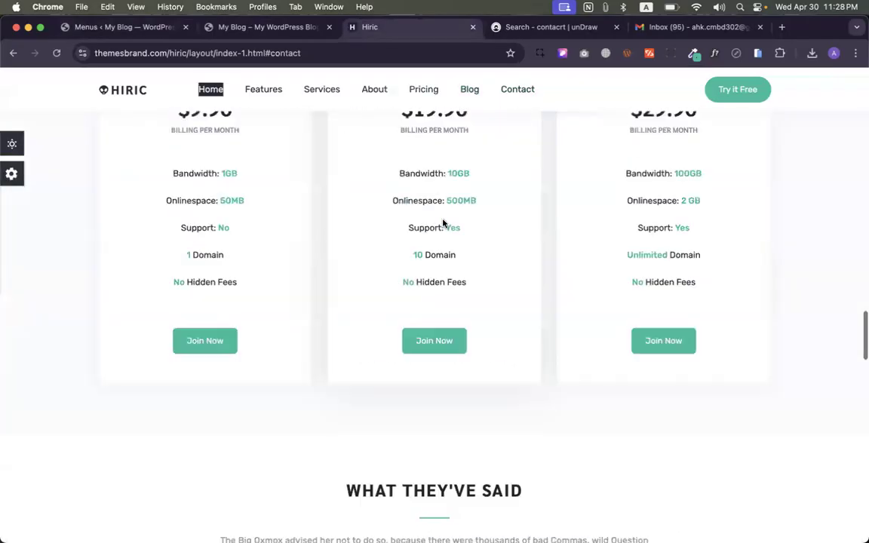
- Compare My Blog with the Hiric demo, jumping to its Features, Services and About sections
scroll(443, 223, "up", 15)
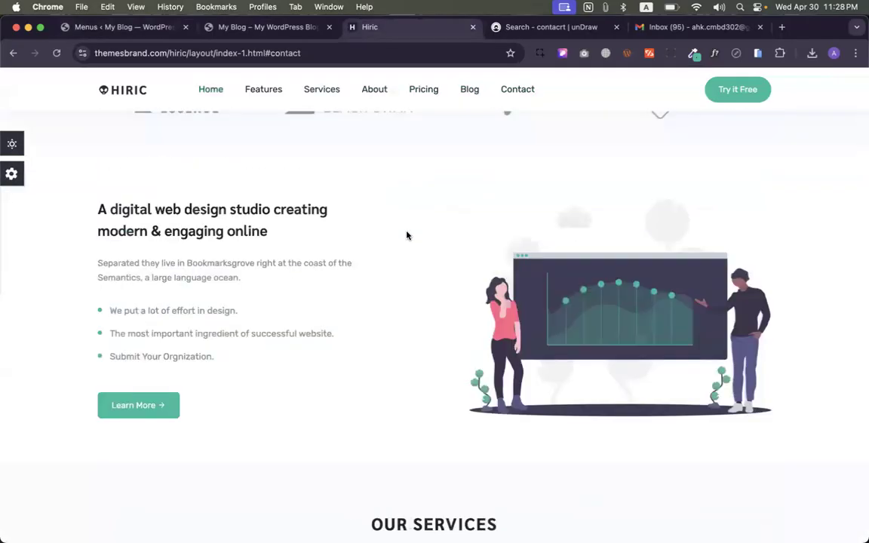
scroll(354, 166, "up", 5)
left_click(230, 29)
left_click(422, 27)
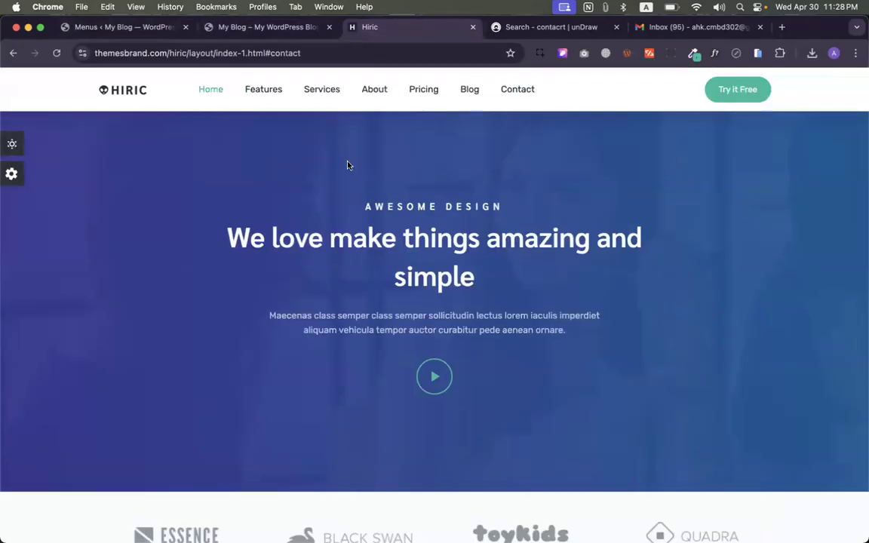
left_click(268, 94)
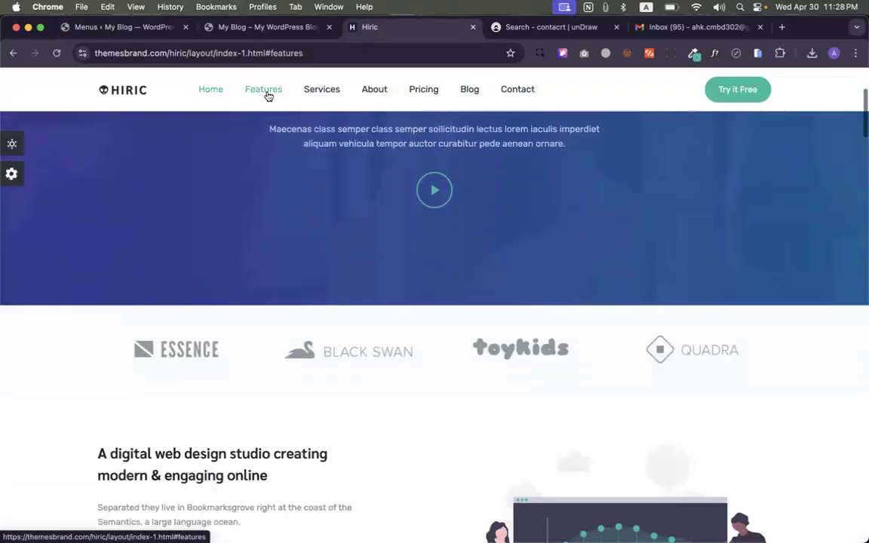
left_click(320, 89)
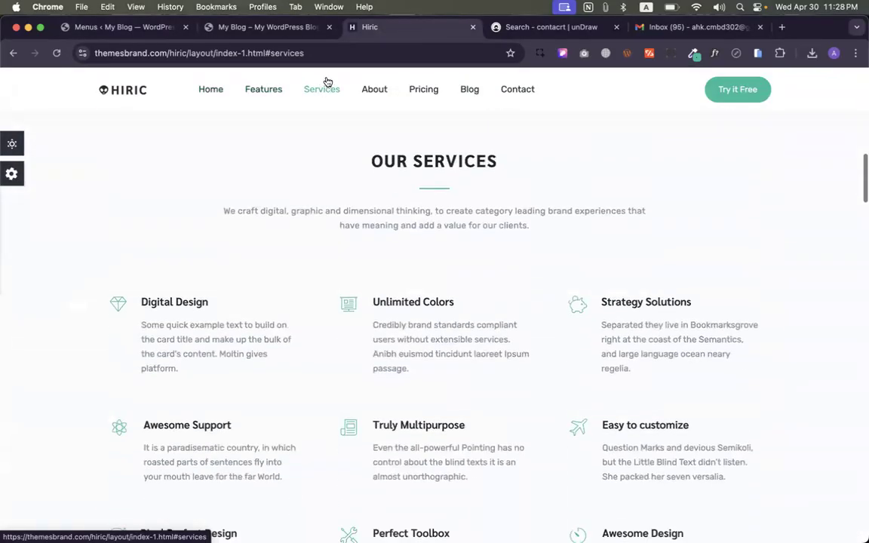
left_click(374, 89)
- Switch through the browser profile list back to the live My Blog home page
left_click(263, 7)
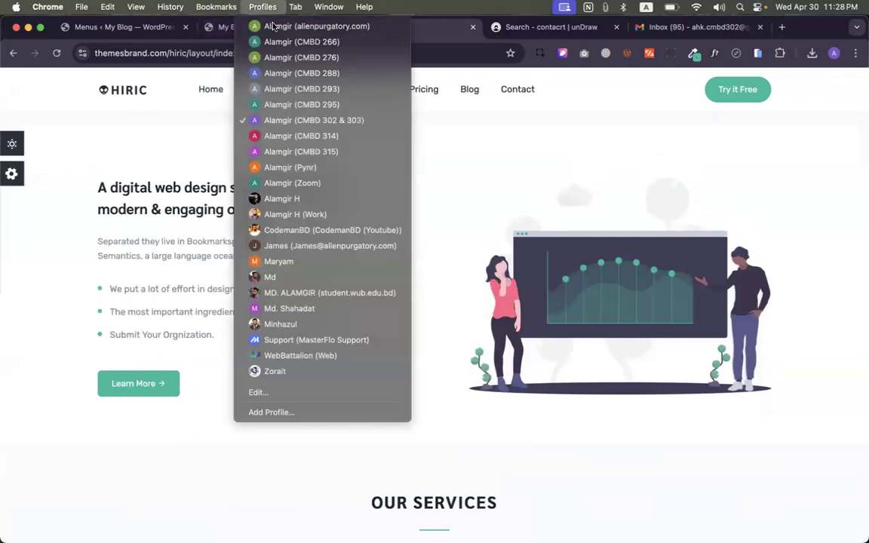
left_click(137, 157)
left_click(218, 35)
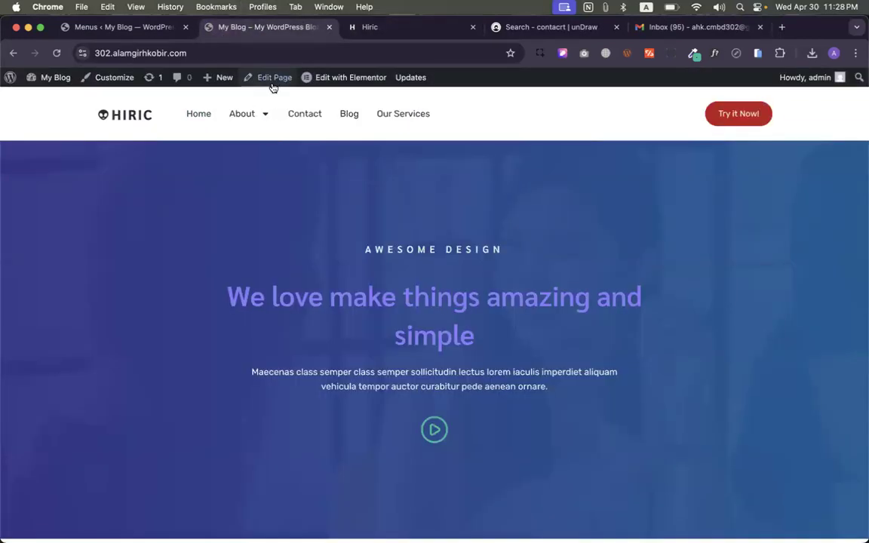
- Open the Home page in Elementor and place an up-arrow Icon widget in the empty container
left_click(343, 77)
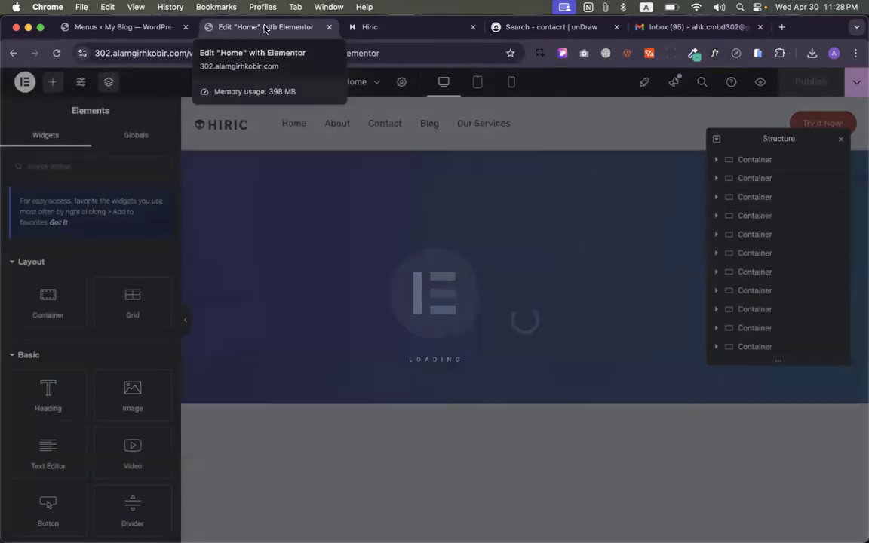
scroll(548, 330, "down", 15)
scroll(548, 331, "up", 15)
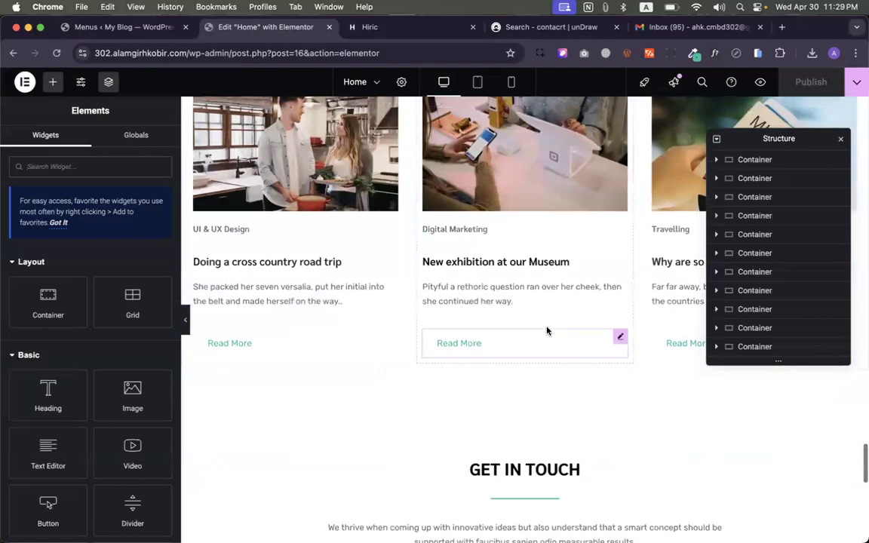
scroll(571, 385, "down", 5)
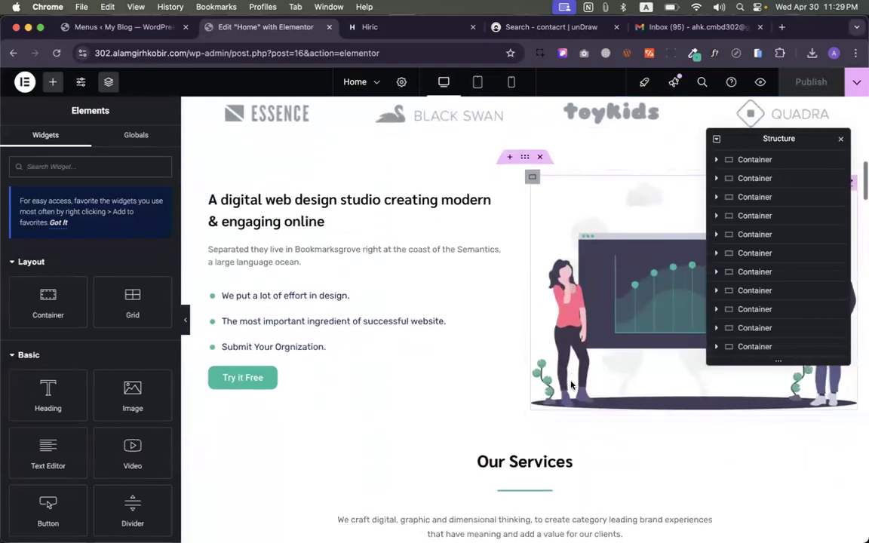
scroll(571, 384, "down", 15)
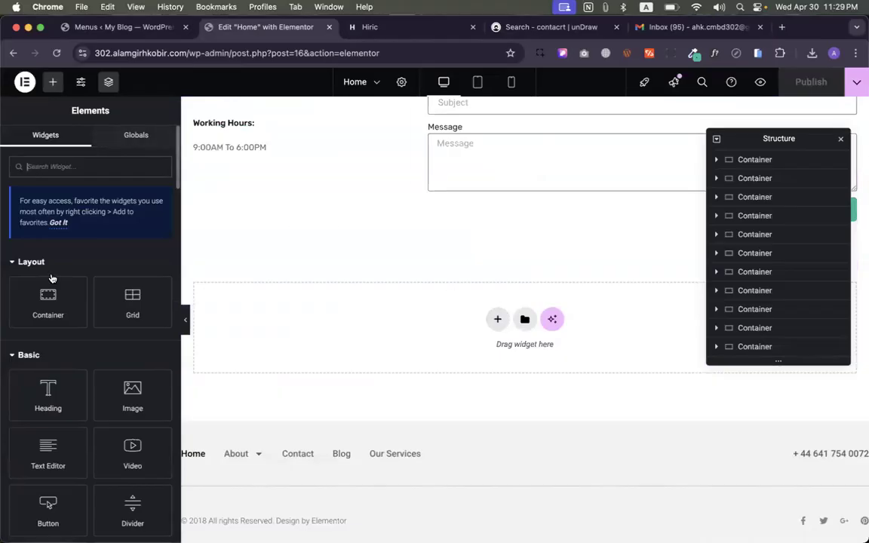
scroll(52, 278, "down", 5)
left_click_drag(55, 426, 442, 343)
left_click(839, 138)
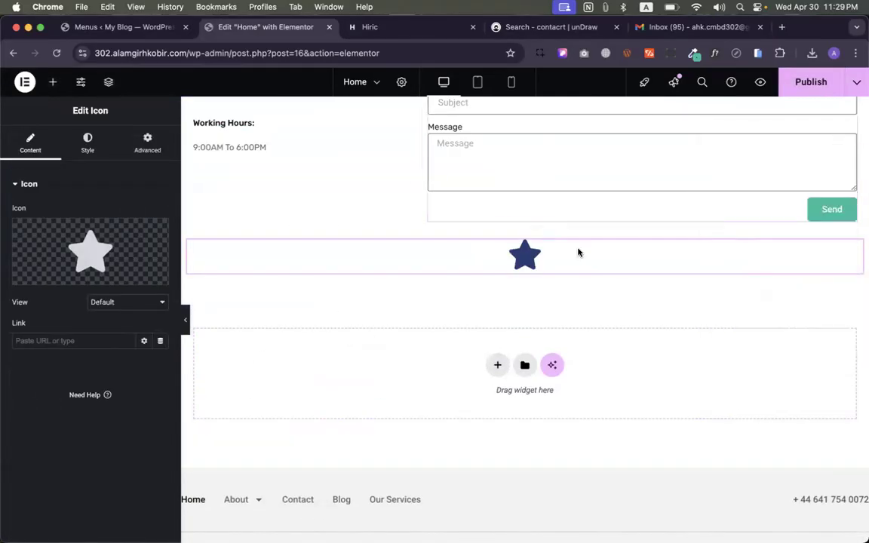
left_click(90, 251)
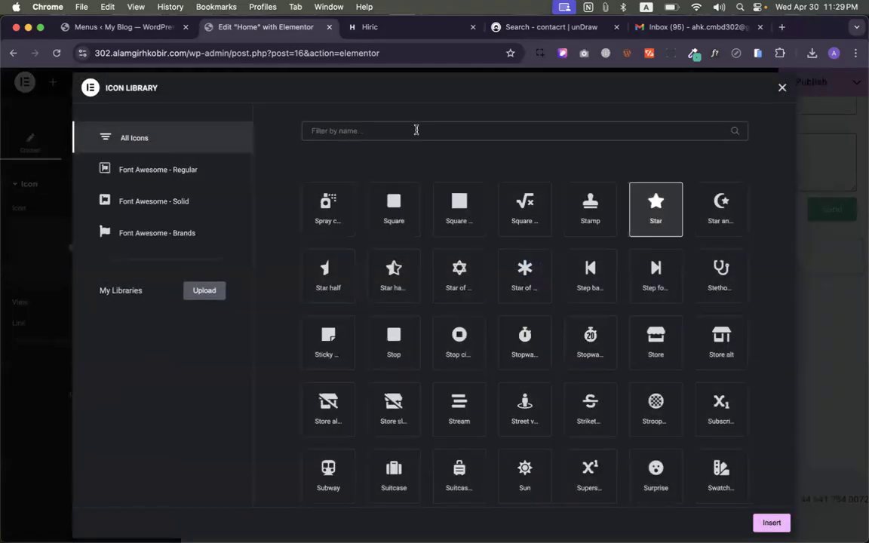
left_click(415, 130)
type("arro")
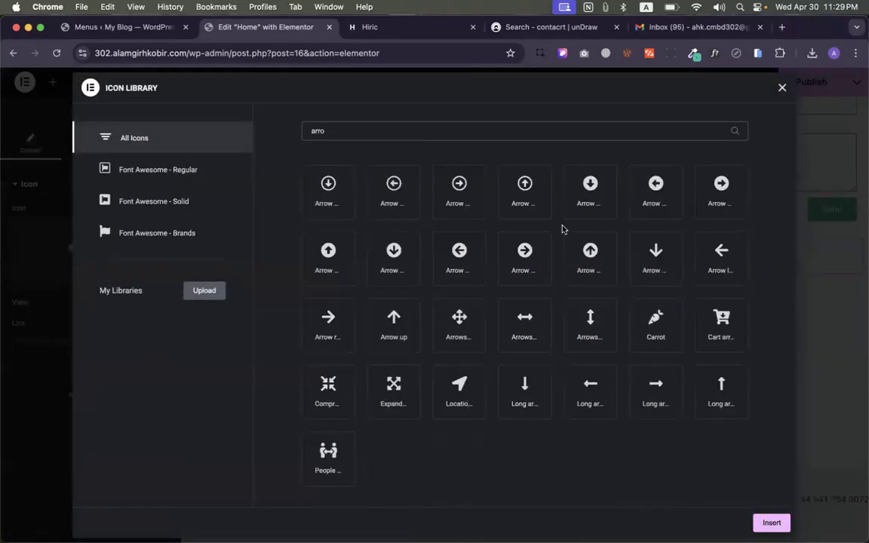
left_click(770, 522)
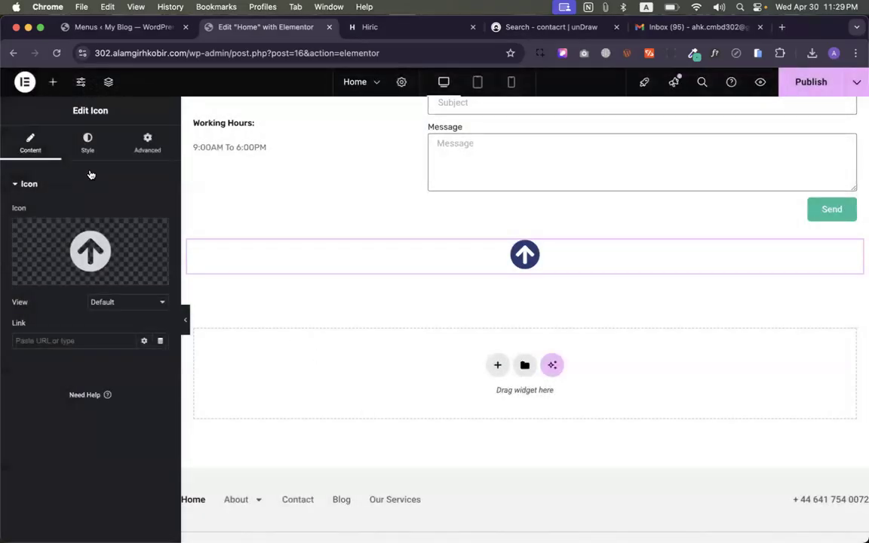
- Right-align the arrow icon and make its container Full Width
left_click(85, 153)
left_click(159, 214)
left_click(30, 142)
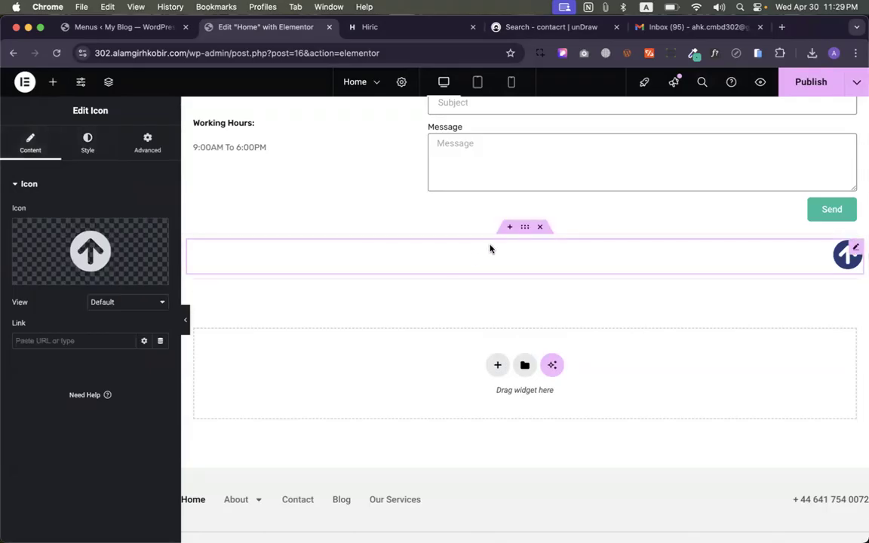
left_click(526, 229)
left_click(116, 247)
left_click(121, 258)
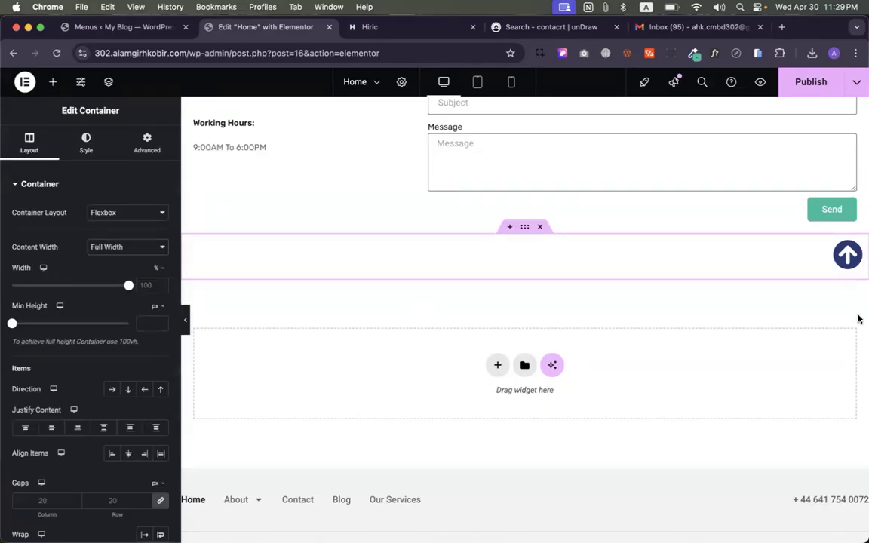
left_click(184, 320)
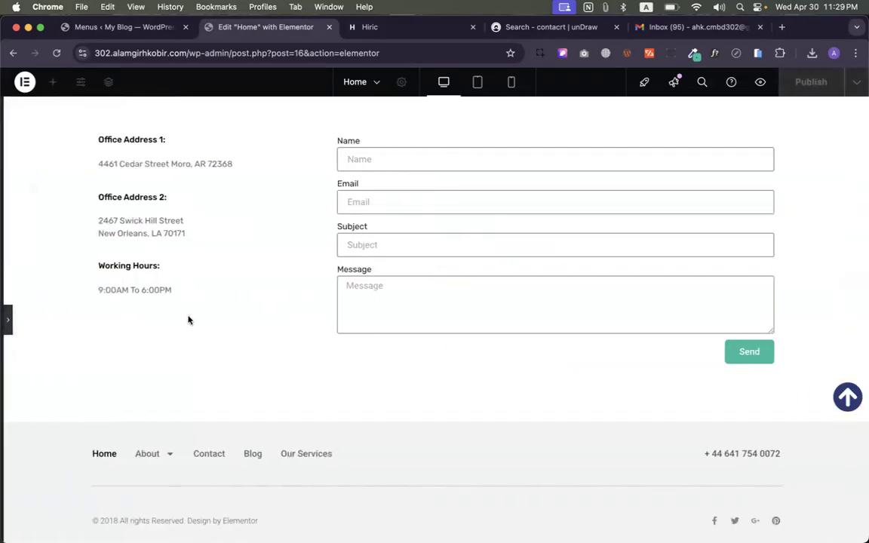
left_click(7, 322)
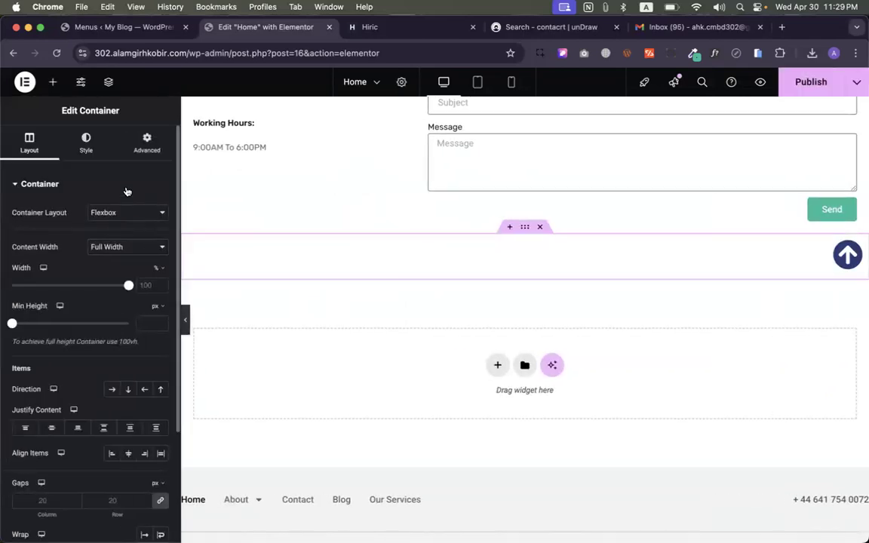
- Give the icon's container 20 px right padding
left_click(147, 142)
left_click(160, 272)
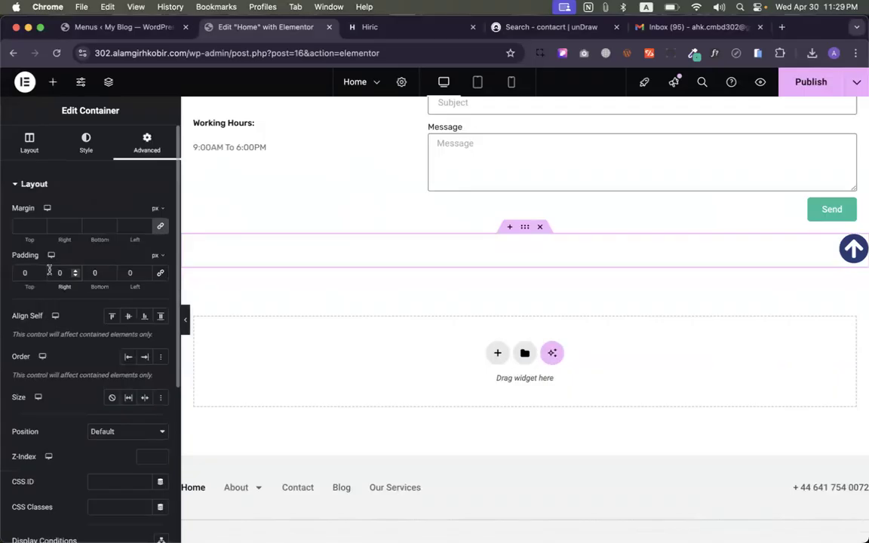
type("2")
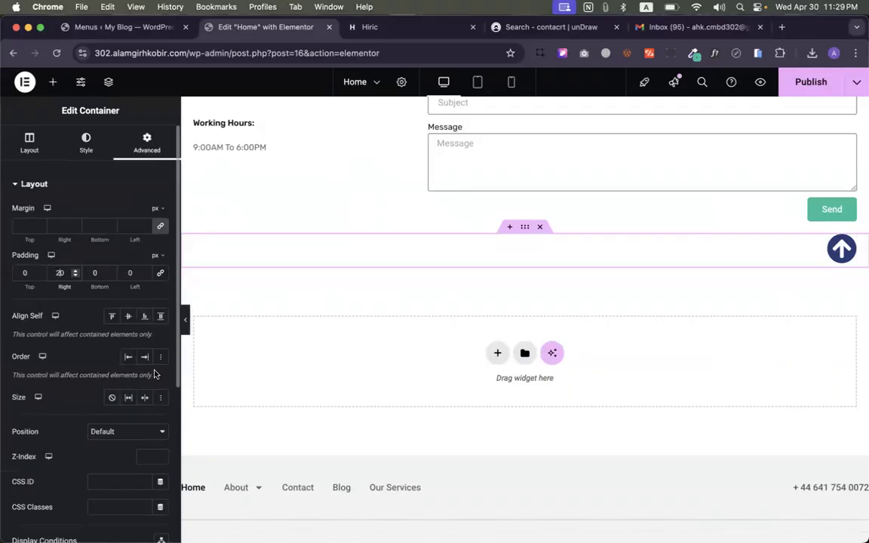
left_click(28, 140)
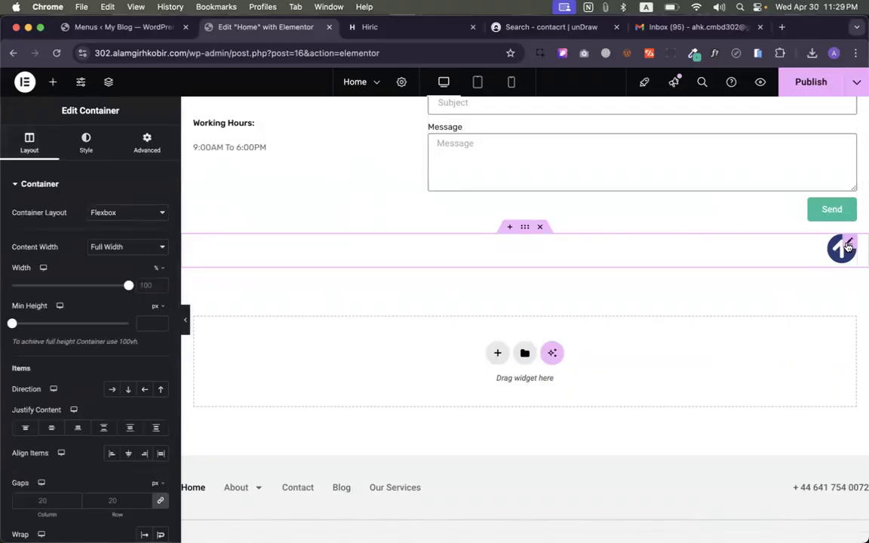
left_click(847, 247)
- Set the arrow icon's primary colour to semi-transparent navy and publish the Home page
left_click(86, 147)
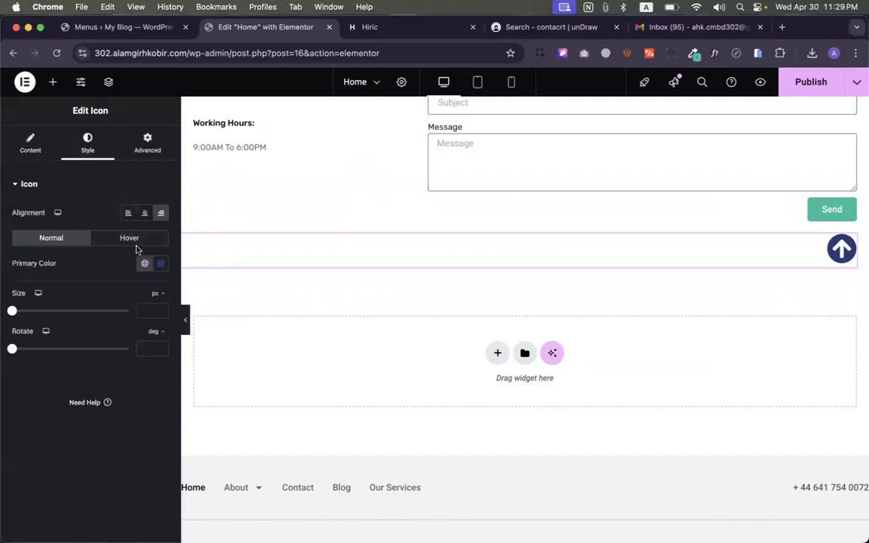
left_click(160, 264)
left_click_drag(227, 421, 132, 422)
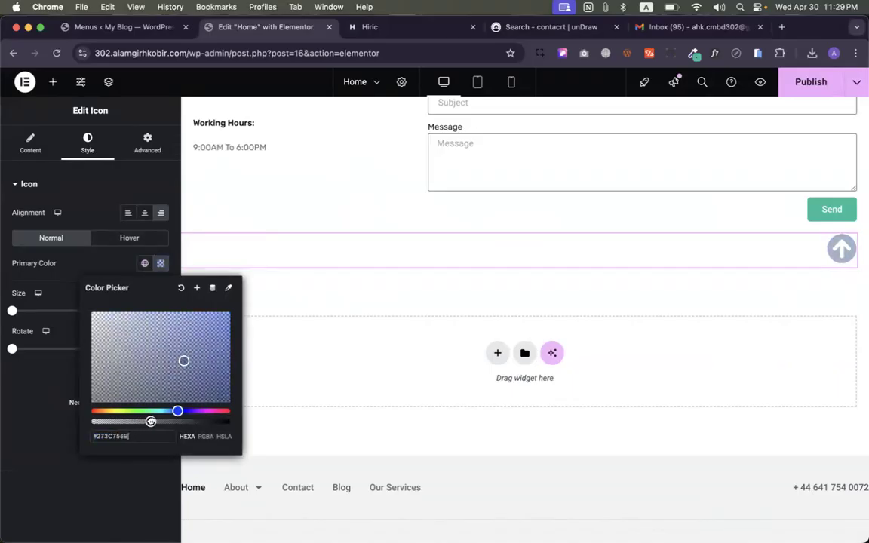
left_click(128, 483)
left_click(807, 82)
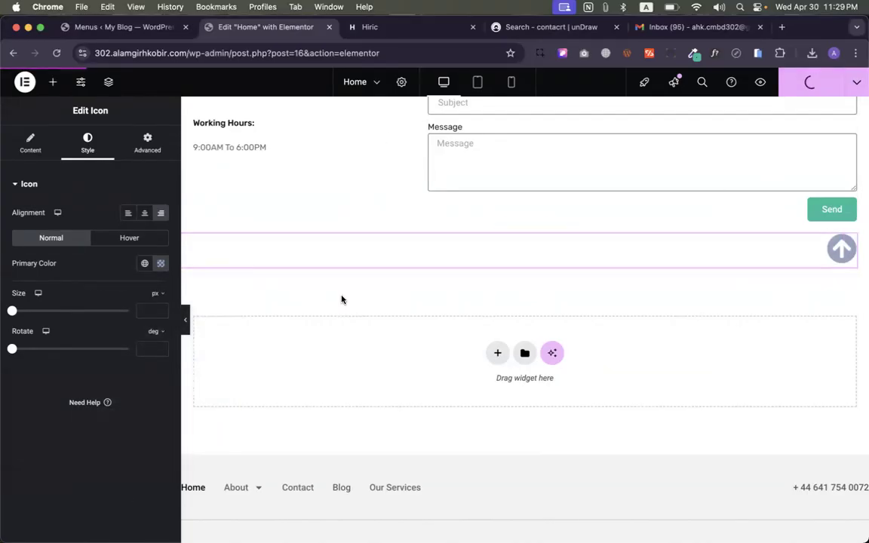
left_click(147, 142)
scroll(129, 502, "down", 10)
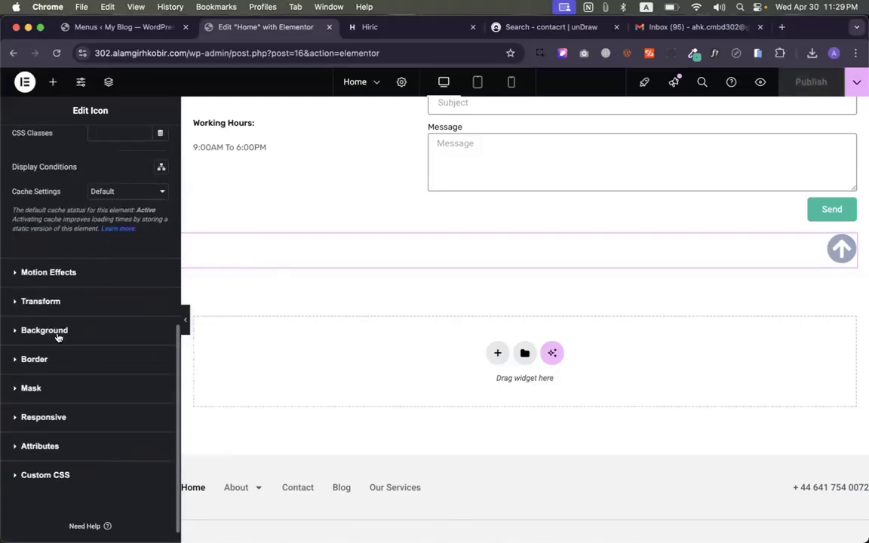
- Set the icon's Motion Effects Sticky option to Bottom
scroll(42, 281, "up", 10)
scroll(43, 285, "down", 9)
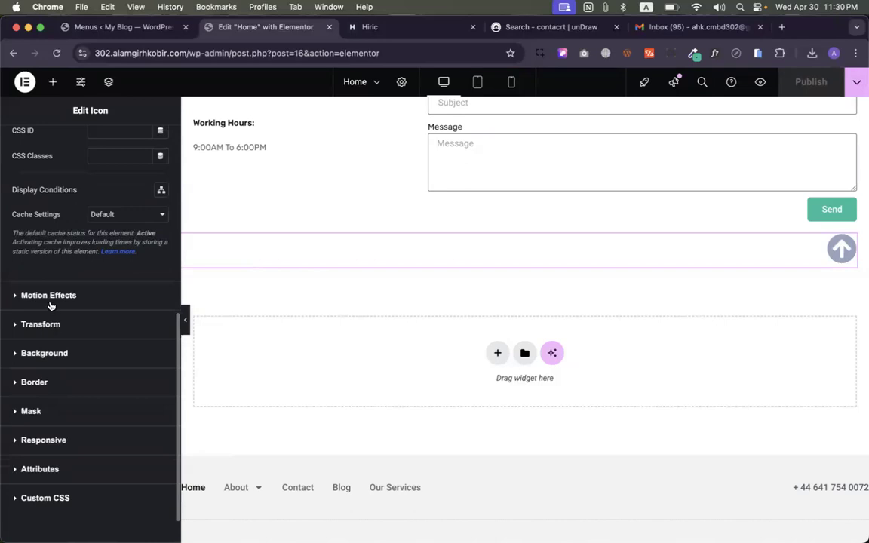
left_click(48, 295)
left_click(128, 327)
left_click(113, 353)
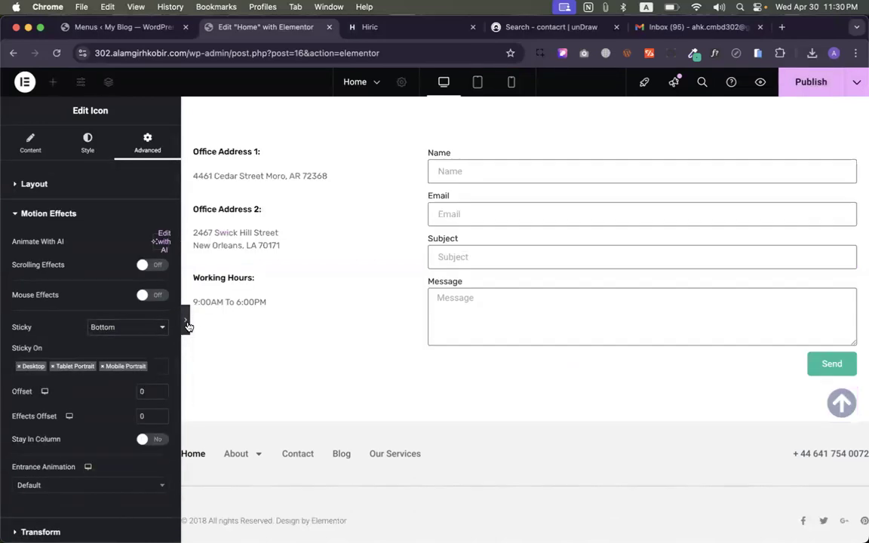
- Preview the page and scroll to confirm the arrow stays visible at the bottom
left_click(186, 323)
scroll(430, 325, "up", 20)
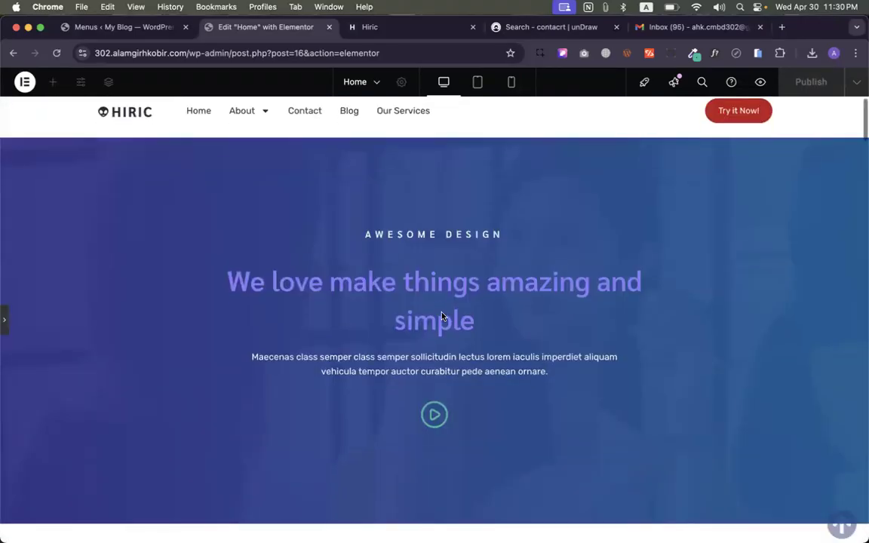
scroll(442, 317, "down", 10)
scroll(442, 316, "down", 15)
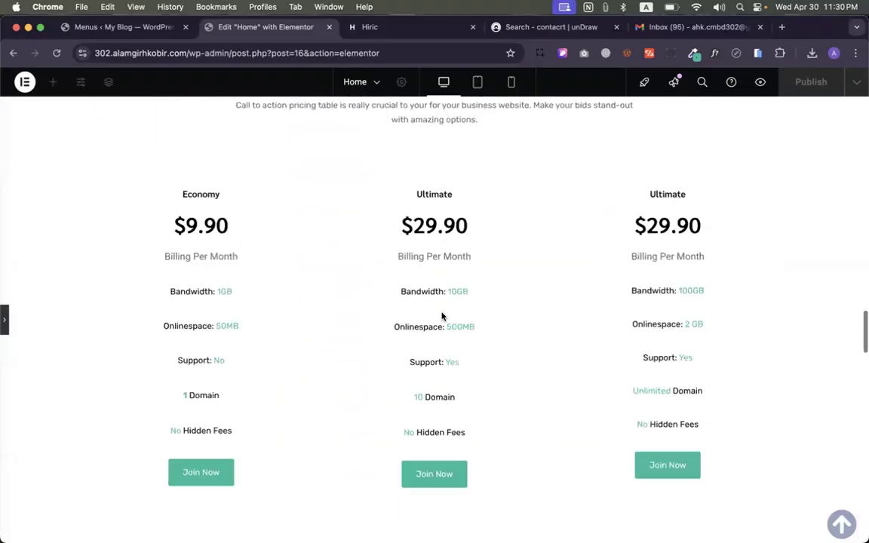
scroll(442, 316, "down", 15)
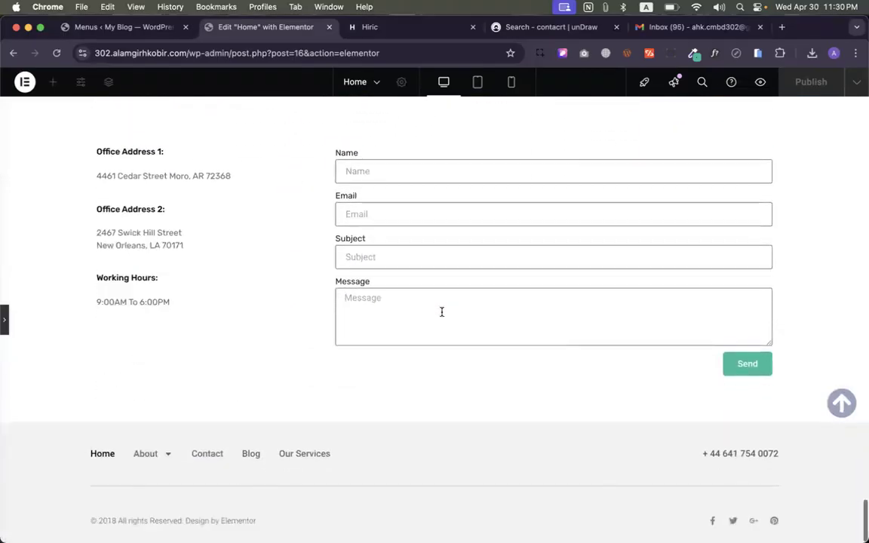
scroll(442, 313, "up", 20)
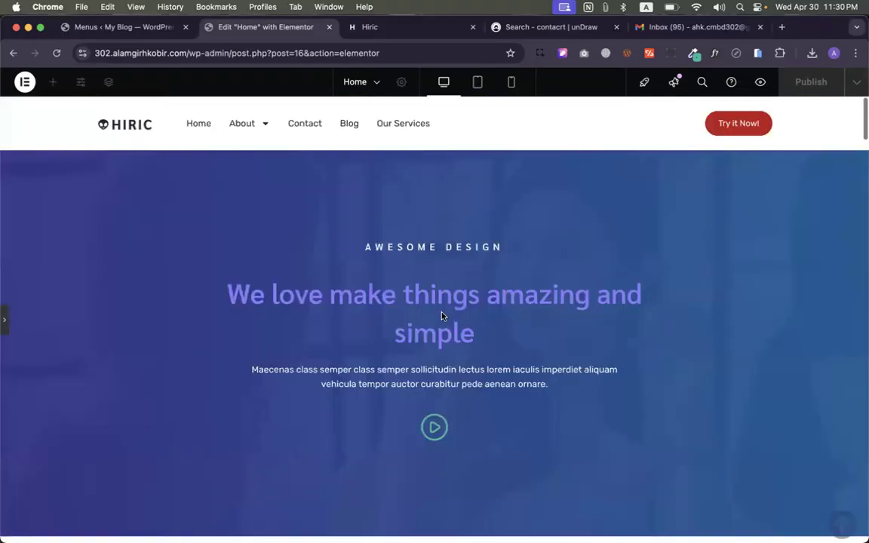
left_click(7, 321)
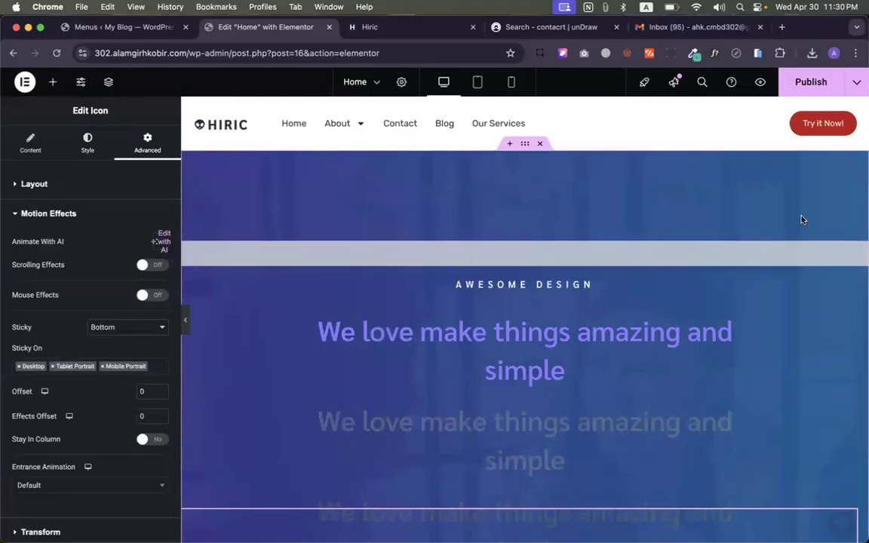
- Check that the menu anchor and hero container both use the CSS ID home-top
left_click(859, 251)
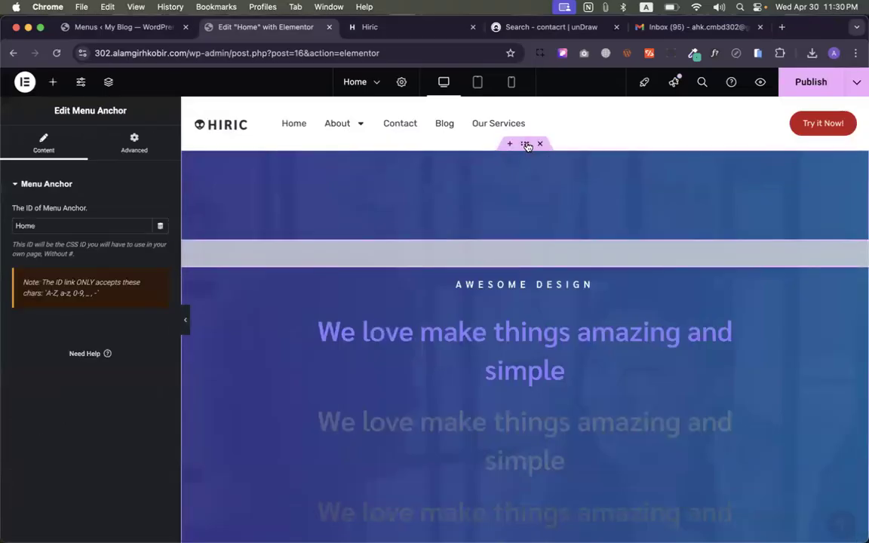
left_click(524, 143)
left_click(143, 144)
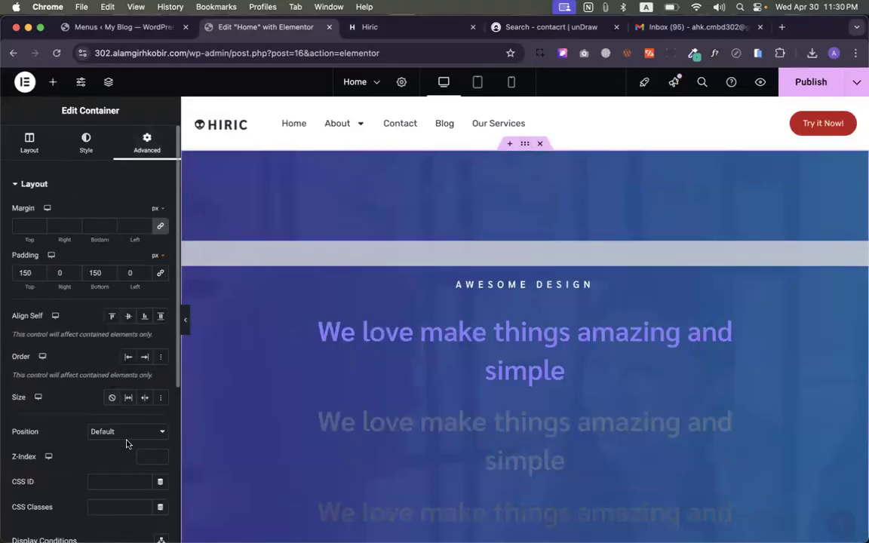
left_click(109, 480)
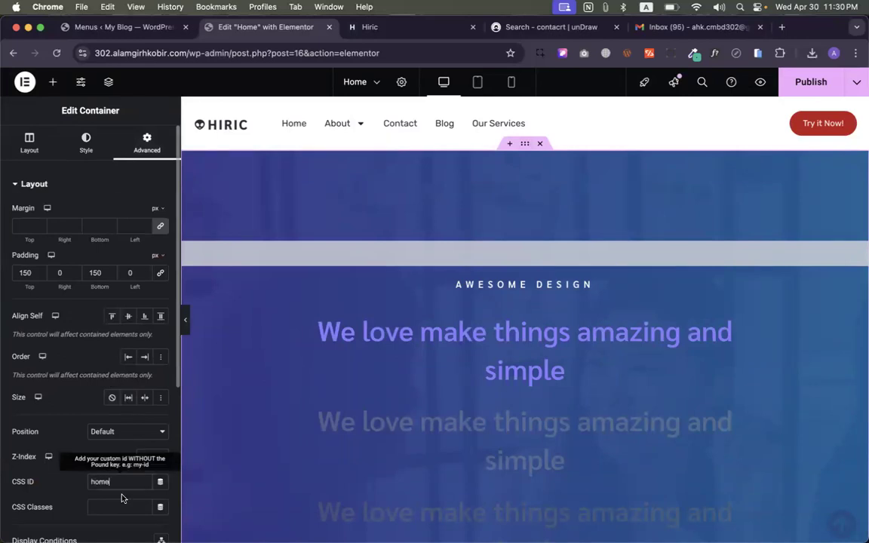
left_click(561, 254)
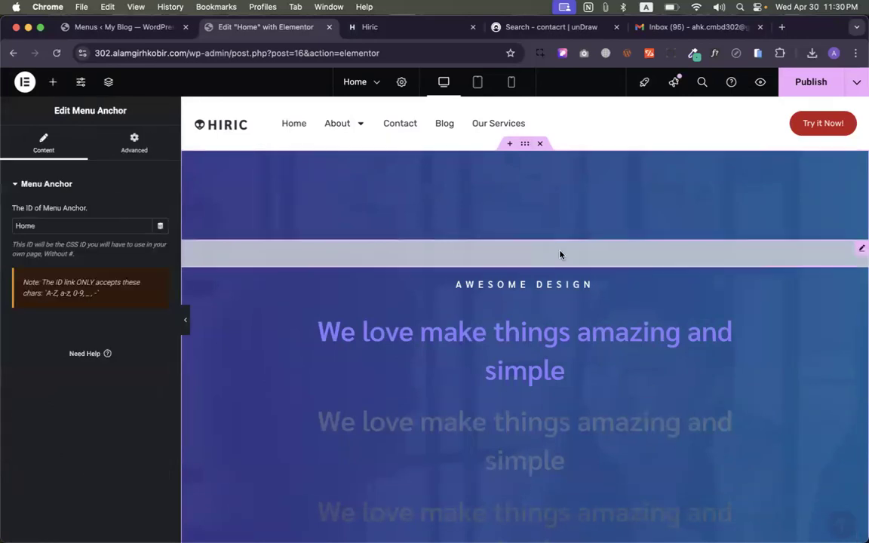
left_click(524, 144)
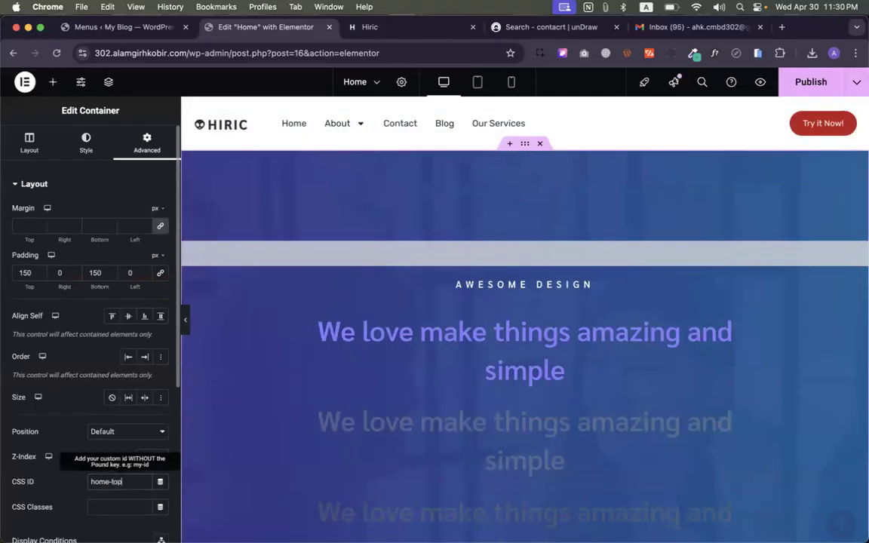
left_click(519, 249)
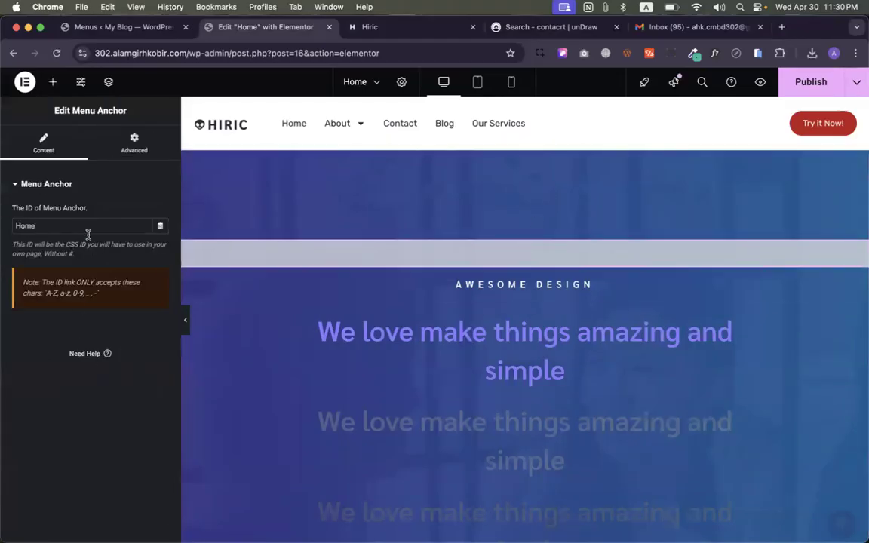
- Confirm the arrow icon links to #home-top, publish the Home page, and hide the panel
left_click(850, 518)
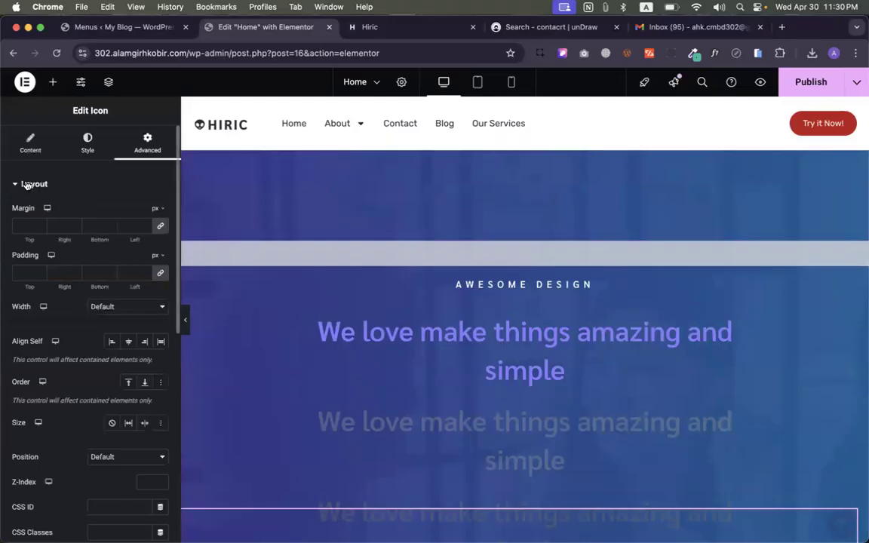
left_click(31, 143)
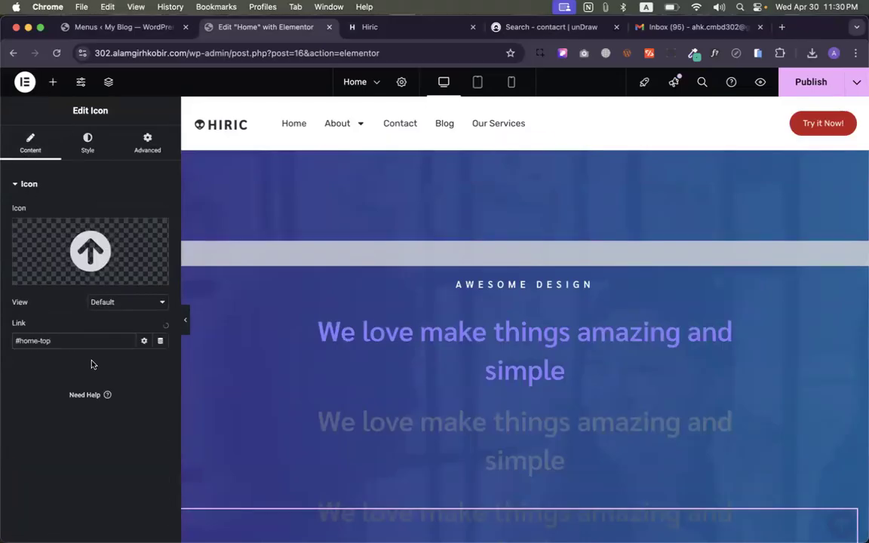
left_click(822, 82)
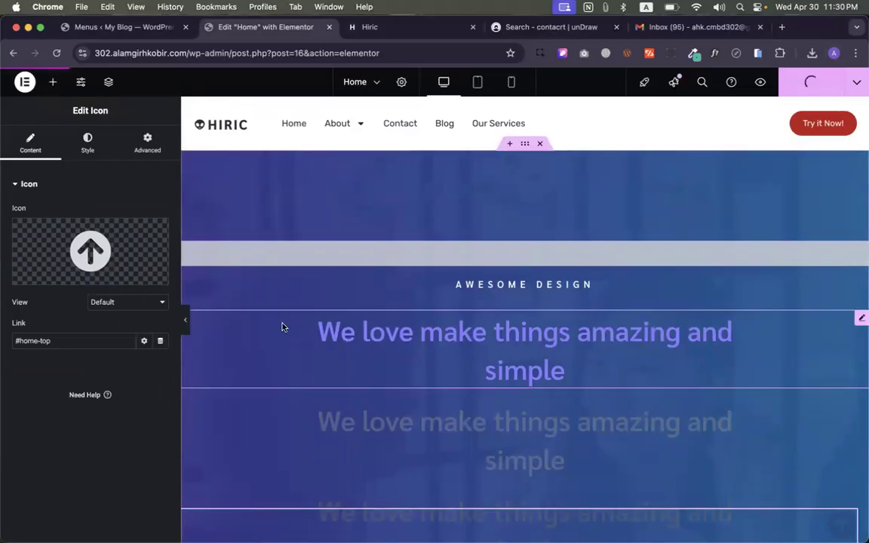
left_click(189, 316)
scroll(349, 349, "down", 10)
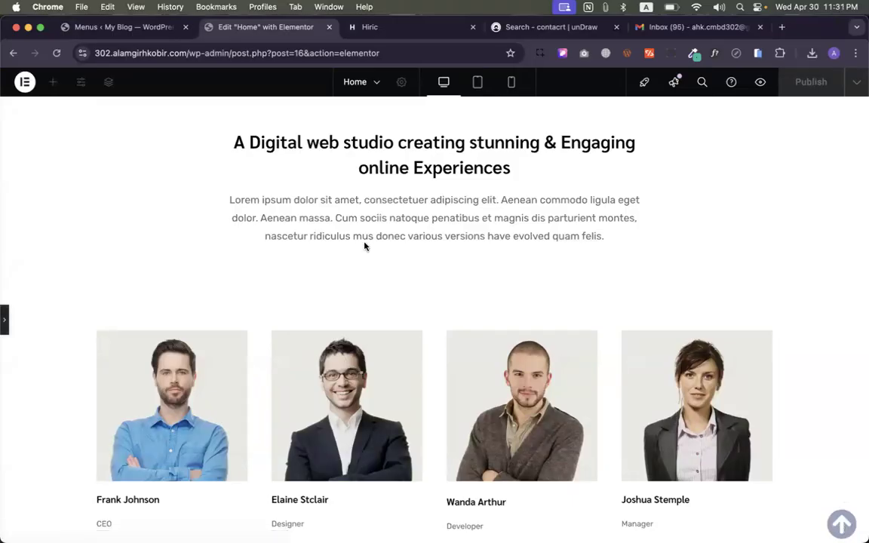
- In a live preview, scroll down and check the arrow icon jumps back to #home-top
left_click(760, 83)
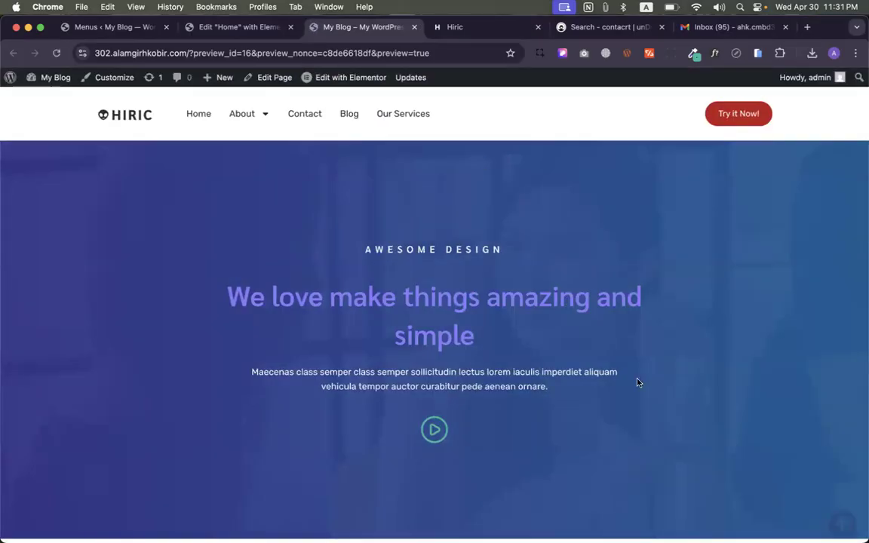
scroll(811, 518, "down", 10)
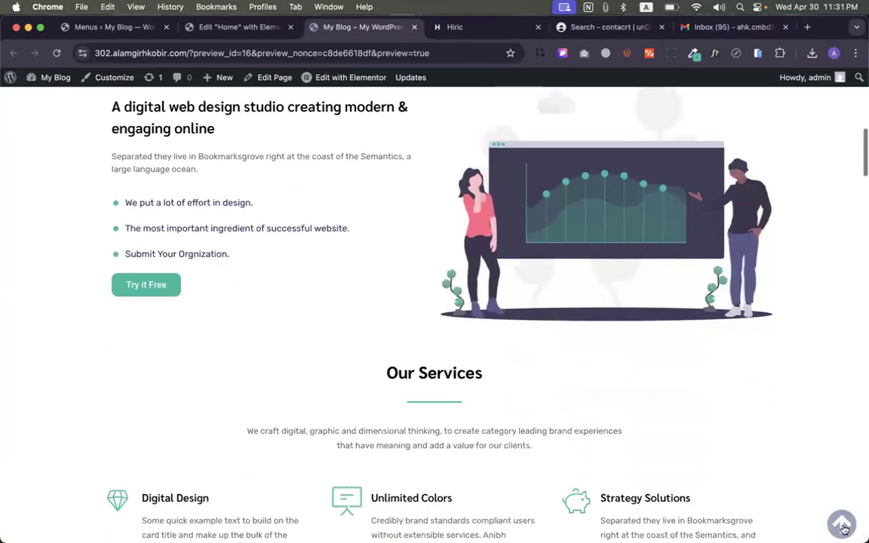
left_click(842, 524)
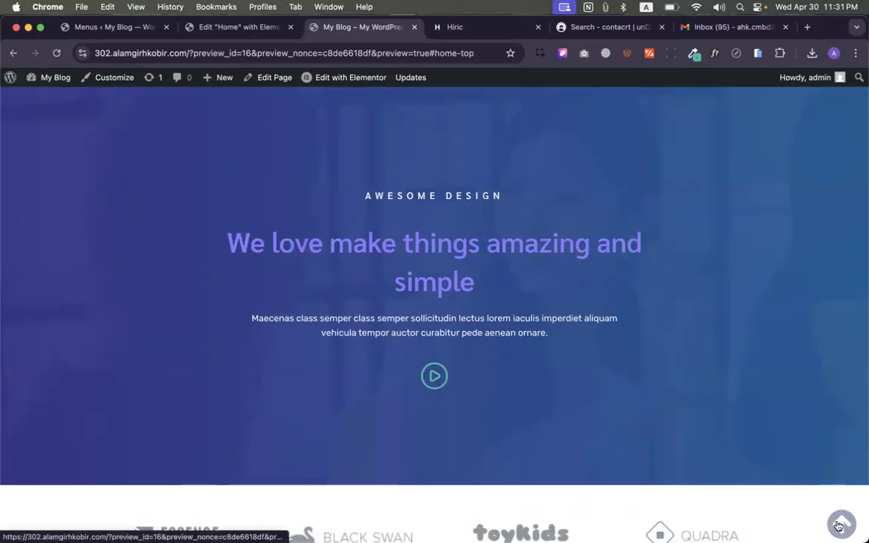
scroll(766, 423, "up", 2)
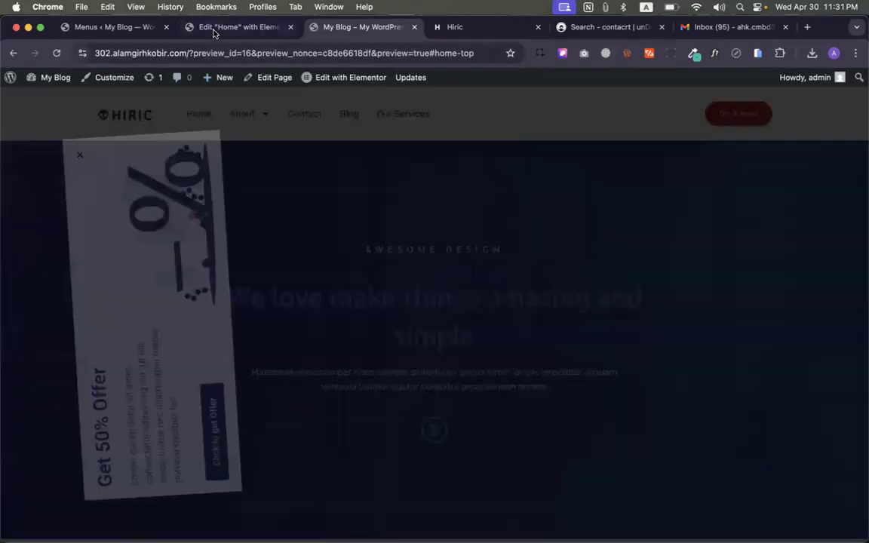
left_click(213, 29)
- Set the Main Header container's Motion Effects Sticky option to Top
left_click(6, 319)
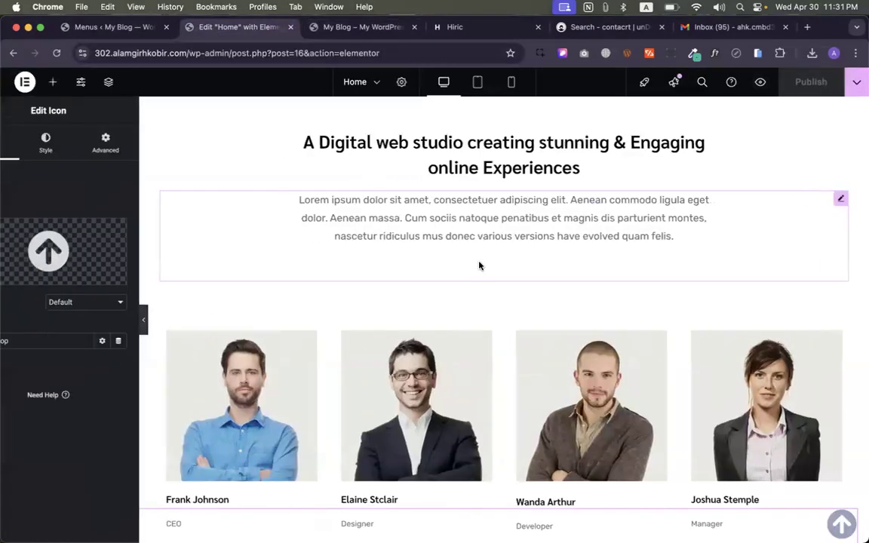
scroll(479, 264, "up", 10)
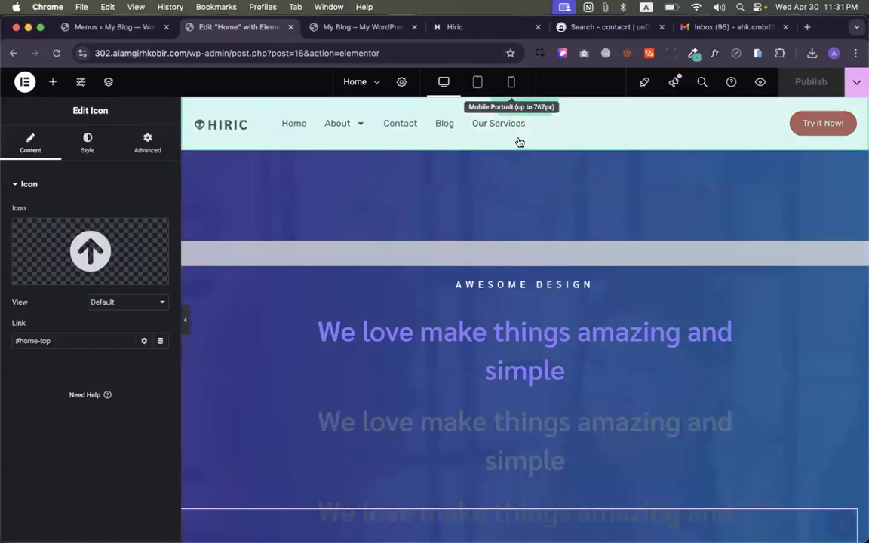
left_click(526, 113)
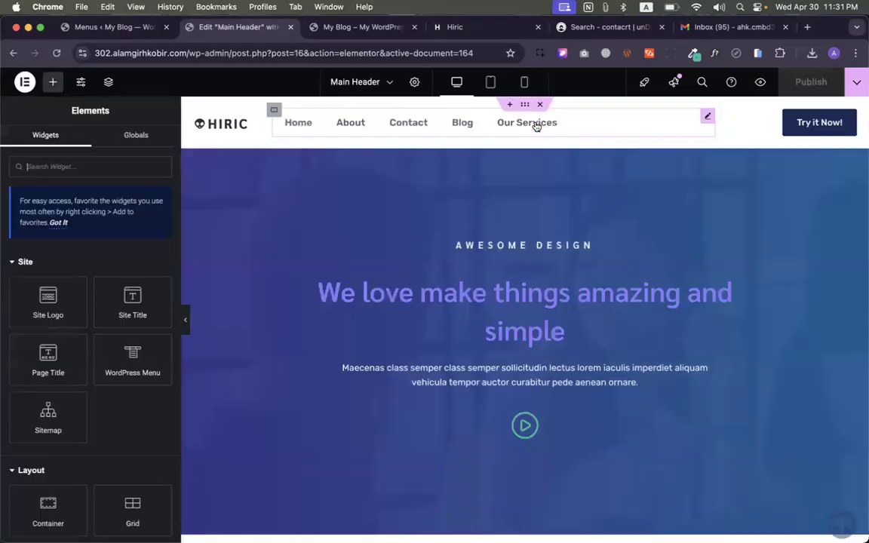
left_click(524, 104)
left_click(140, 150)
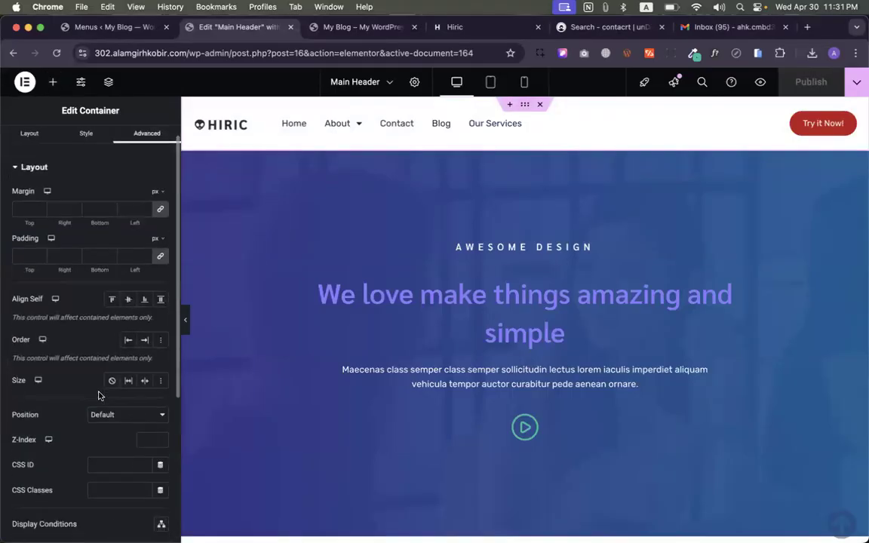
scroll(68, 340, "down", 4)
left_click(60, 435)
left_click(108, 330)
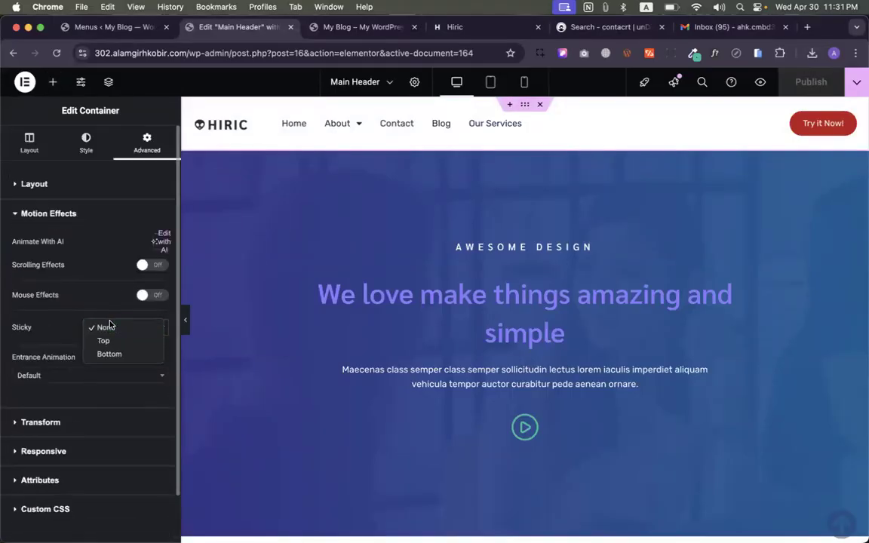
left_click(109, 337)
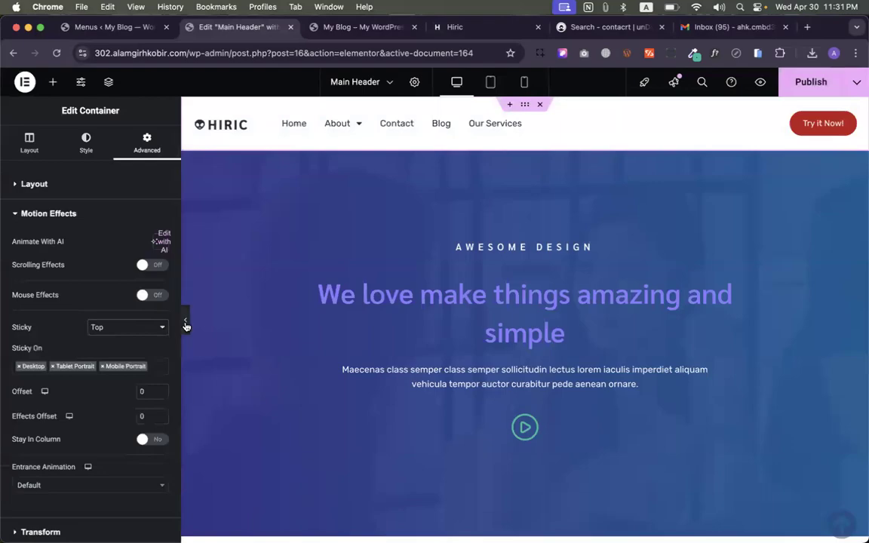
- Scroll the page to test the sticky header, then choose to stay in the header template
left_click(185, 320)
scroll(292, 341, "down", 8)
scroll(292, 341, "down", 15)
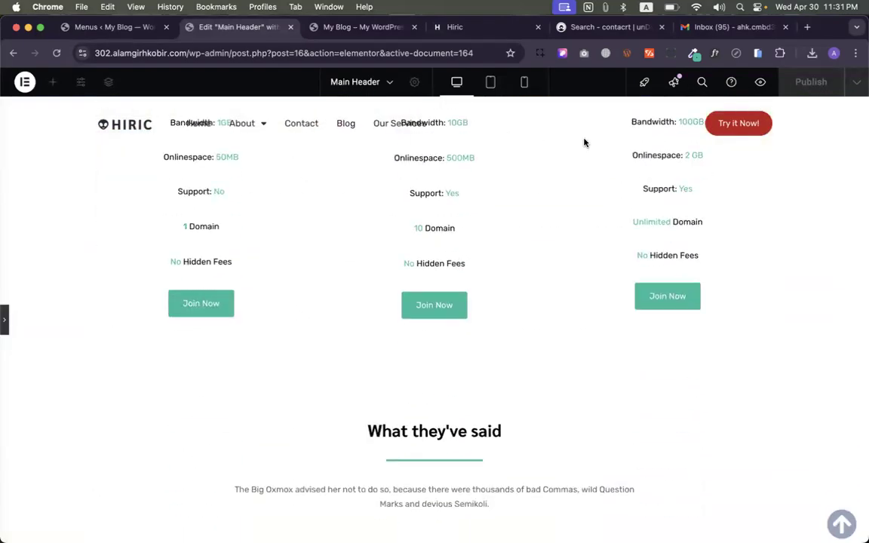
left_click(6, 322)
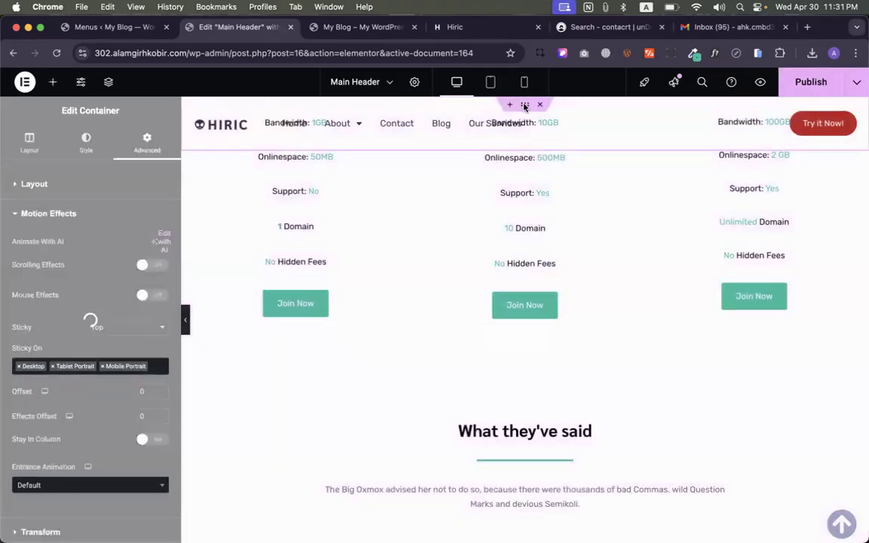
left_click(506, 155)
left_click(577, 231)
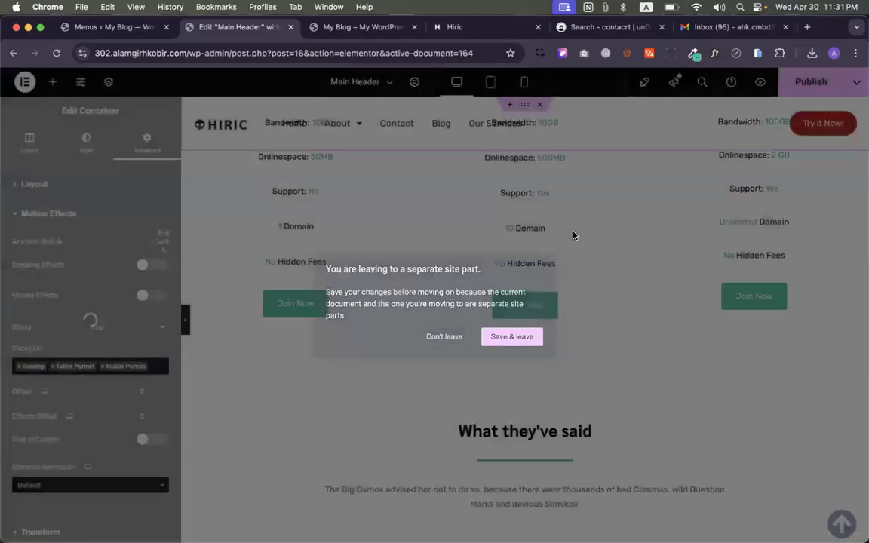
scroll(537, 130, "up", 18)
scroll(537, 130, "up", 5)
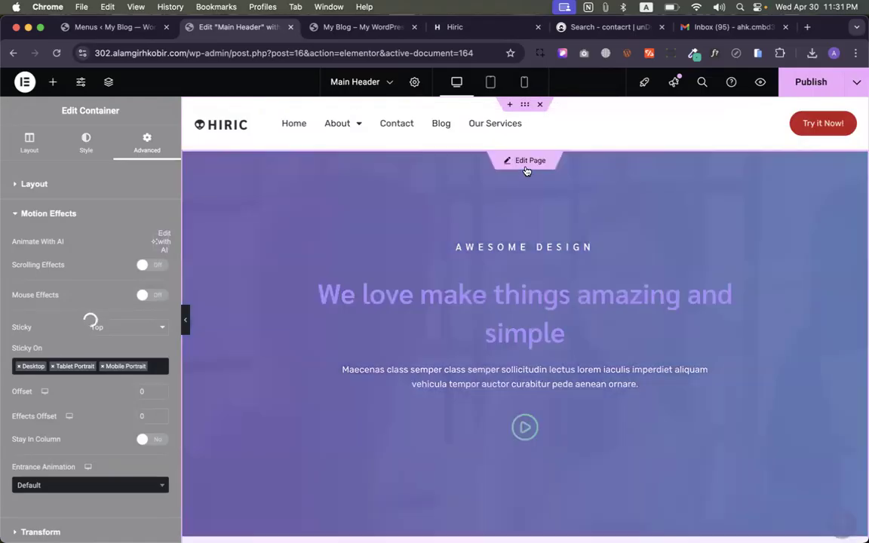
- Save the header template and leave, returning to the Home page editor tab
left_click(524, 162)
left_click(509, 335)
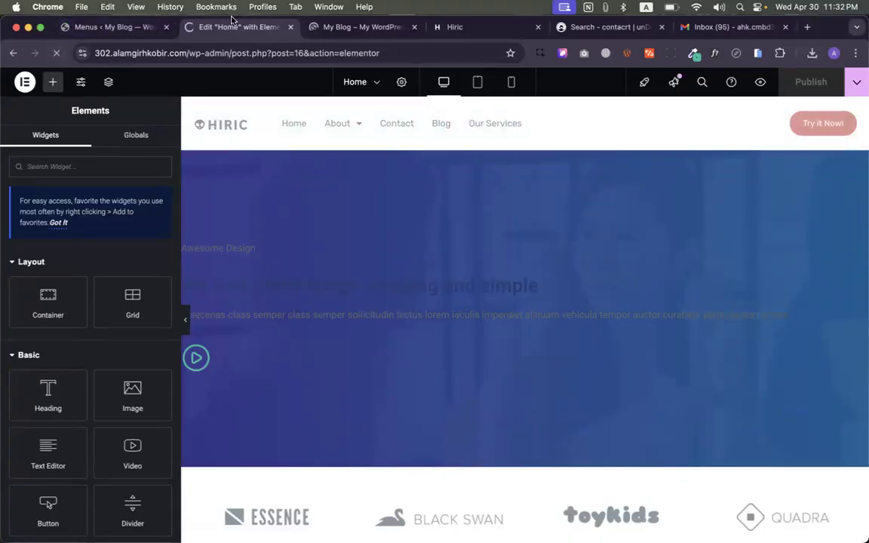
left_click(349, 27)
left_click(190, 29)
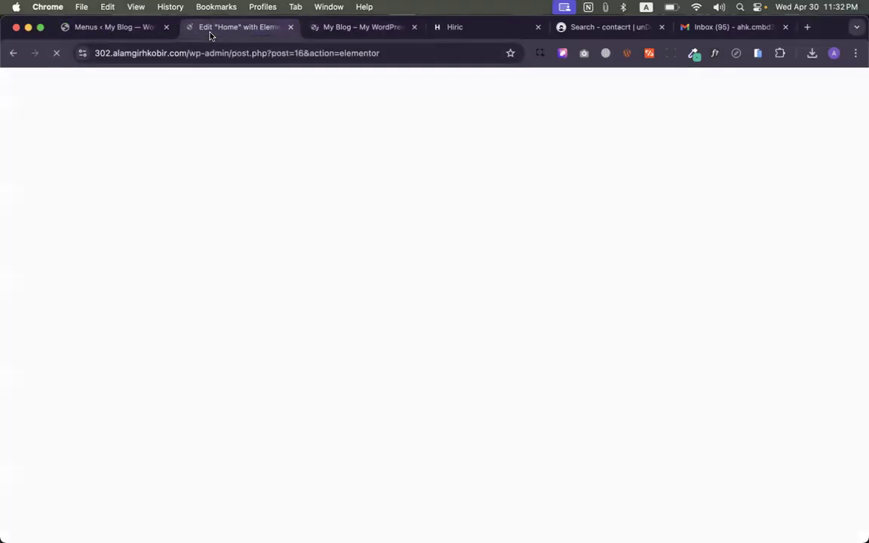
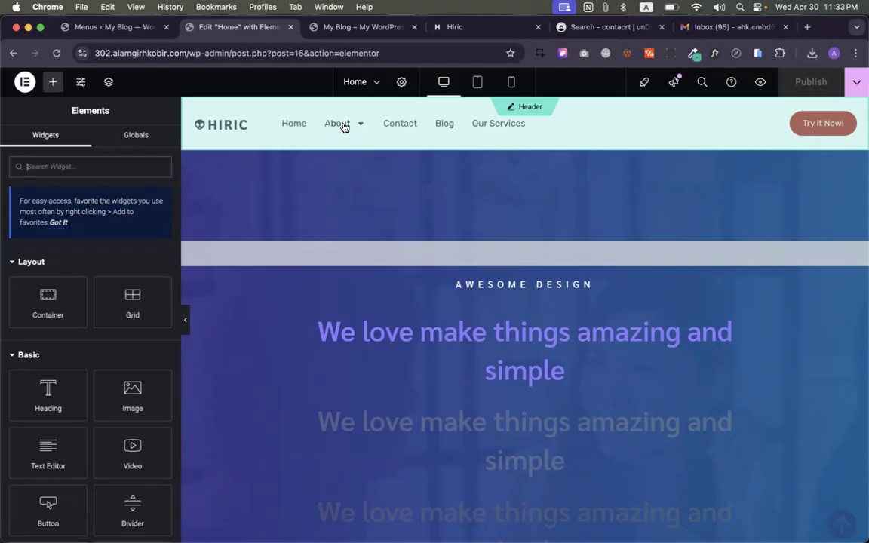
- Give the Main Header container a Classic background in white (#FFFFFF)
left_click(532, 109)
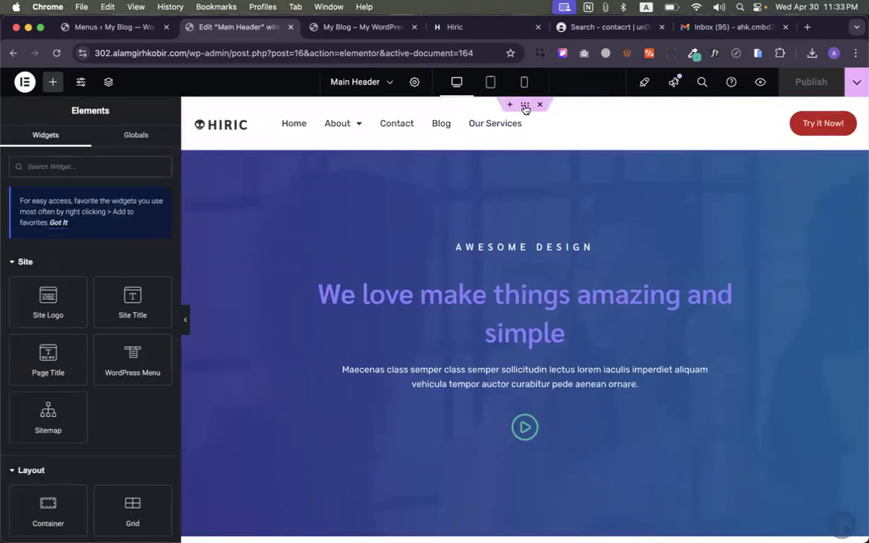
left_click(526, 105)
left_click(86, 143)
left_click(111, 239)
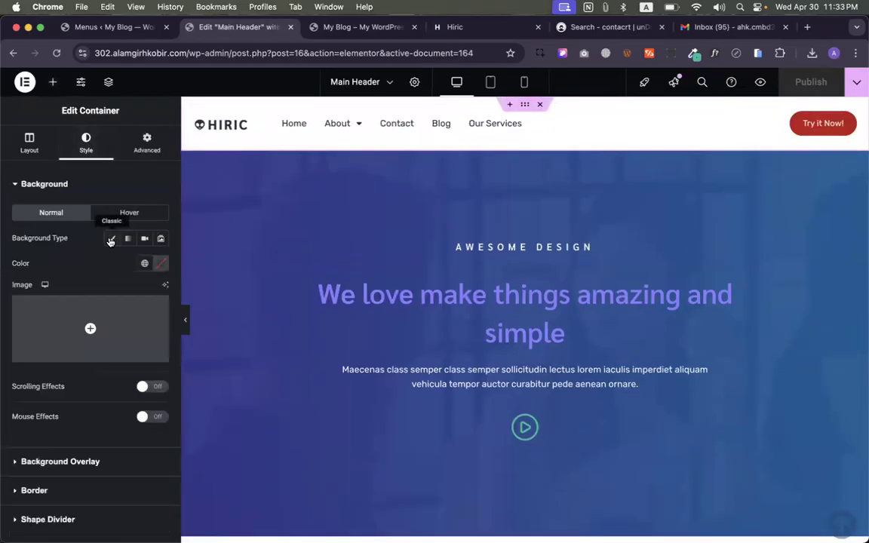
left_click(159, 270)
left_click(111, 310)
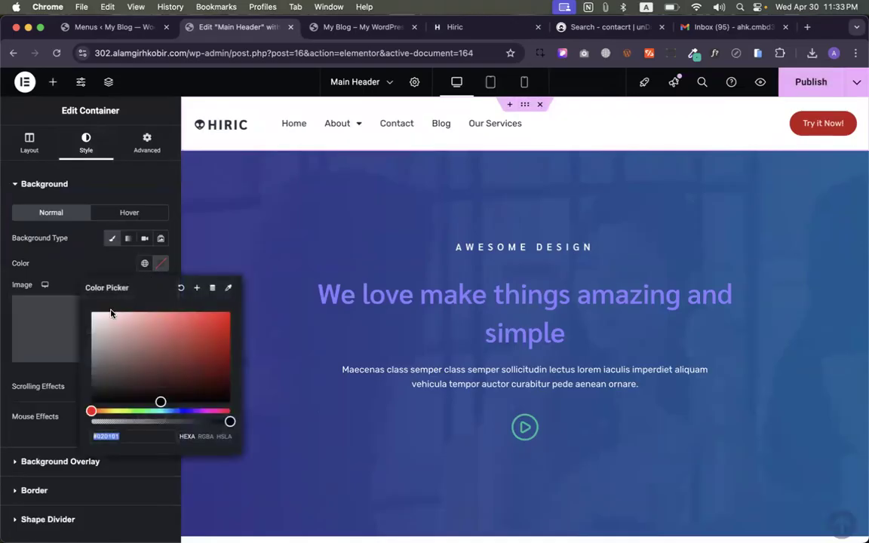
left_click(33, 256)
- Publish the header, preview it full width, then return to editing the Home page
left_click(810, 85)
scroll(539, 344, "down", 15)
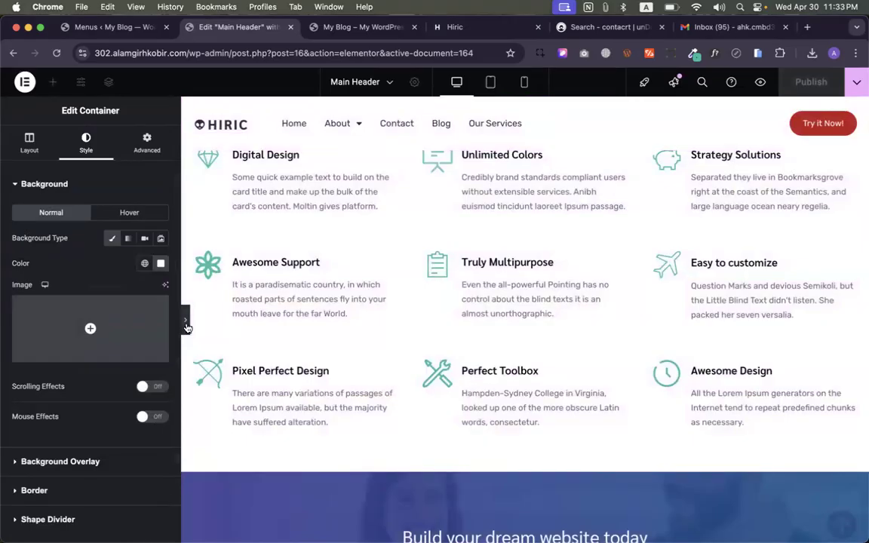
left_click(184, 320)
scroll(436, 313, "down", 5)
scroll(436, 312, "down", 20)
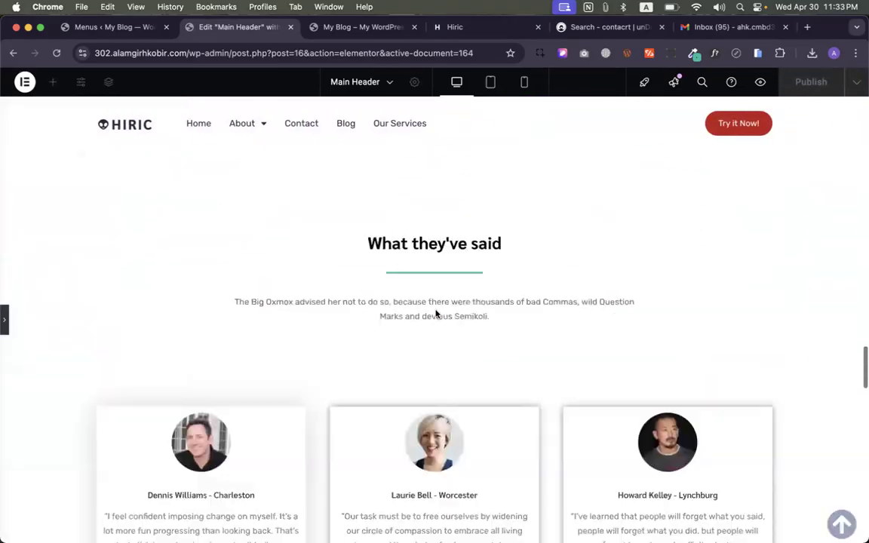
scroll(635, 344, "up", 15)
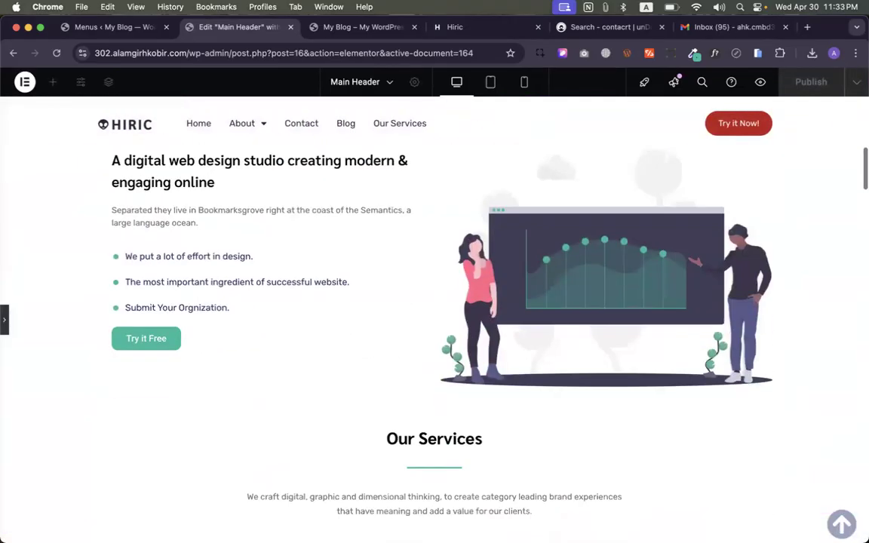
left_click(6, 315)
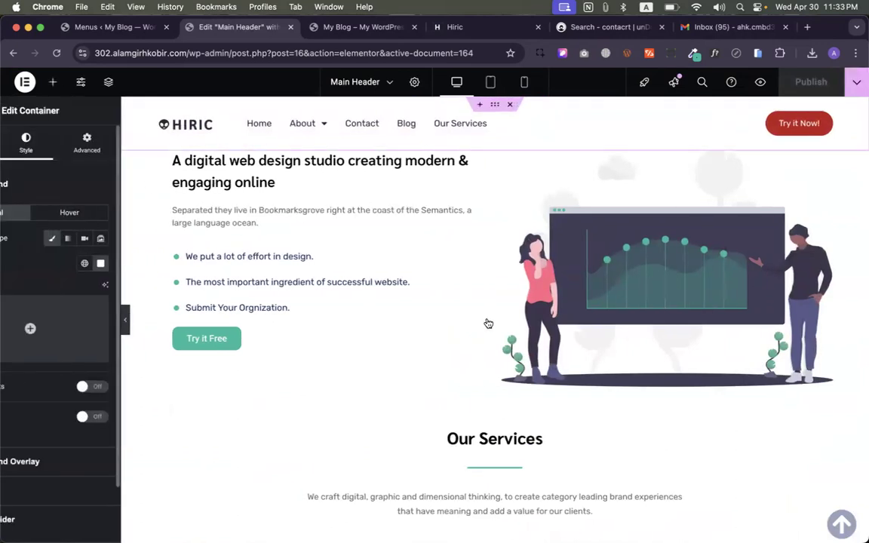
scroll(486, 325, "down", 10)
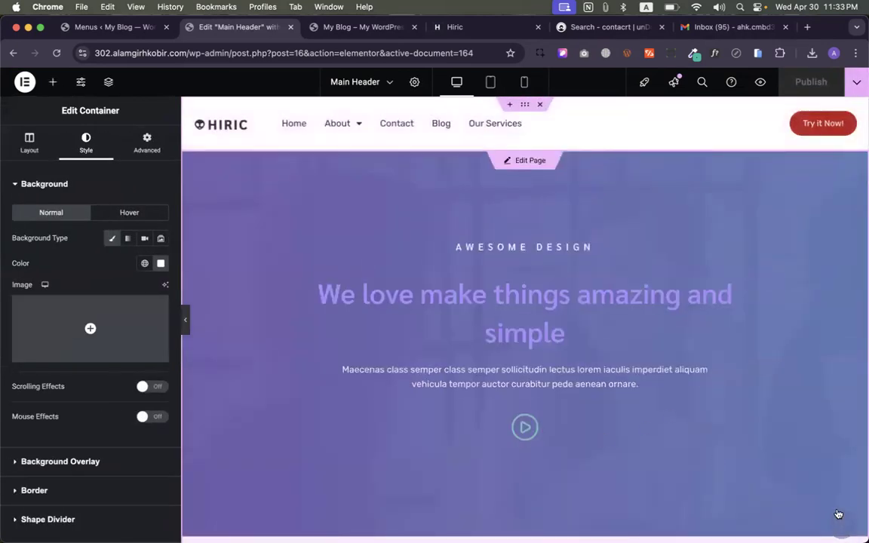
left_click(542, 161)
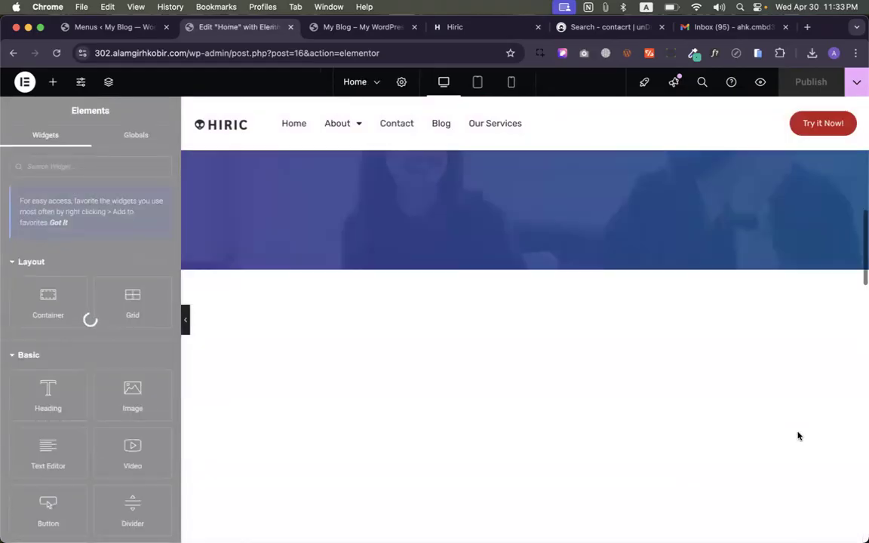
- Select the scroll-to-top arrow icon and view its Advanced layout settings
scroll(799, 434, "down", 10)
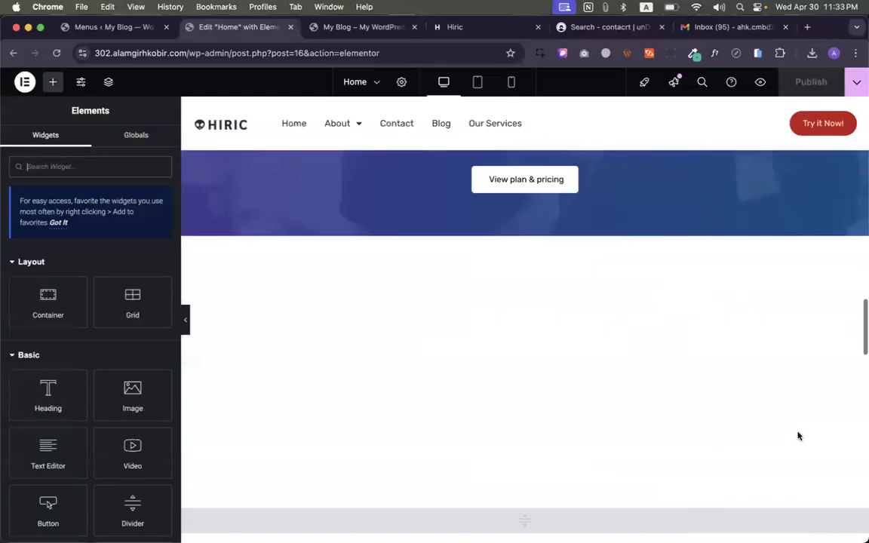
scroll(814, 399, "up", 5)
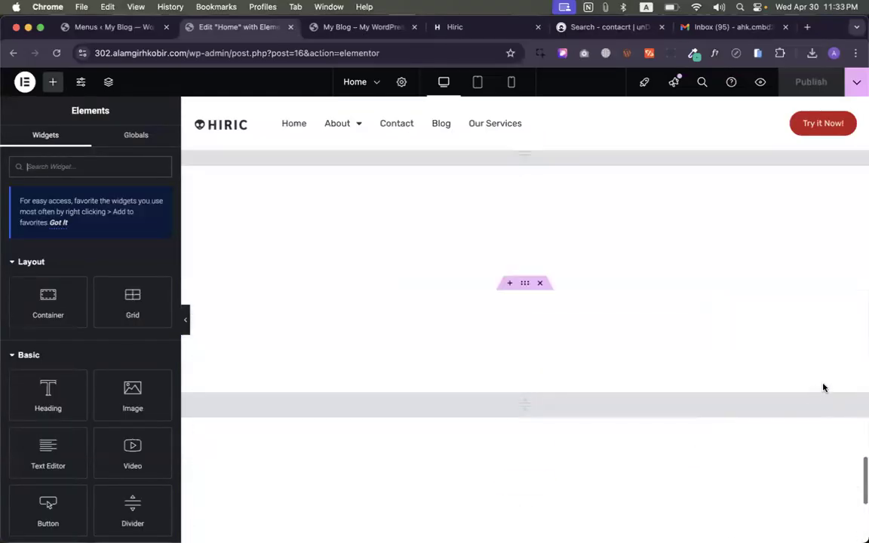
scroll(821, 393, "down", 10)
scroll(843, 389, "up", 4)
scroll(842, 390, "up", 10)
scroll(842, 391, "down", 8)
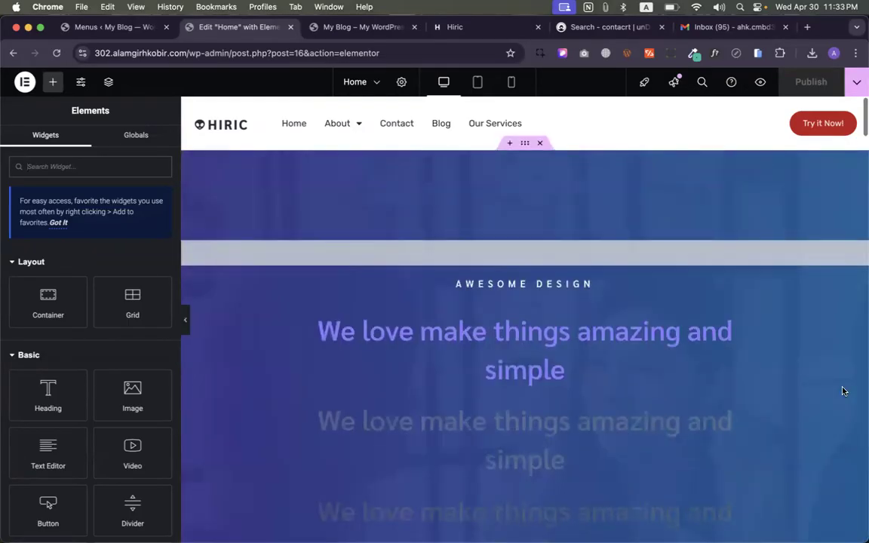
scroll(843, 390, "down", 6)
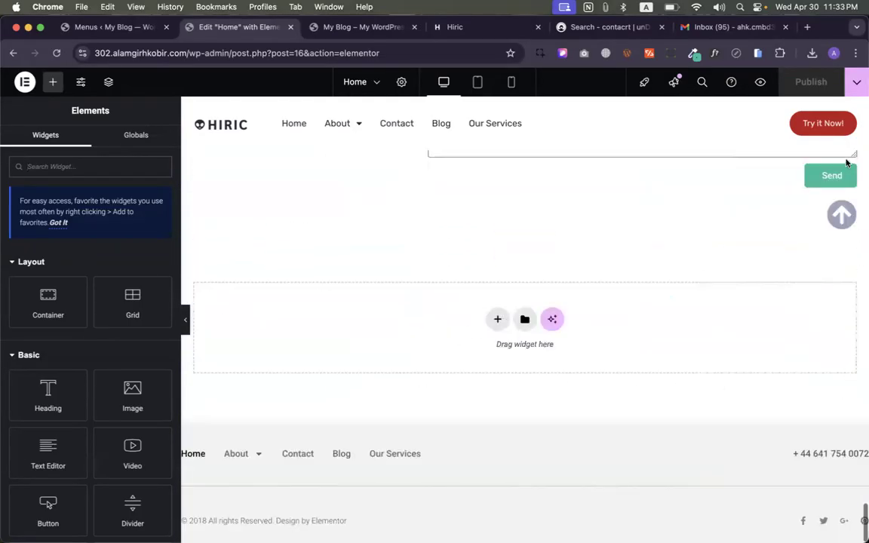
left_click(840, 212)
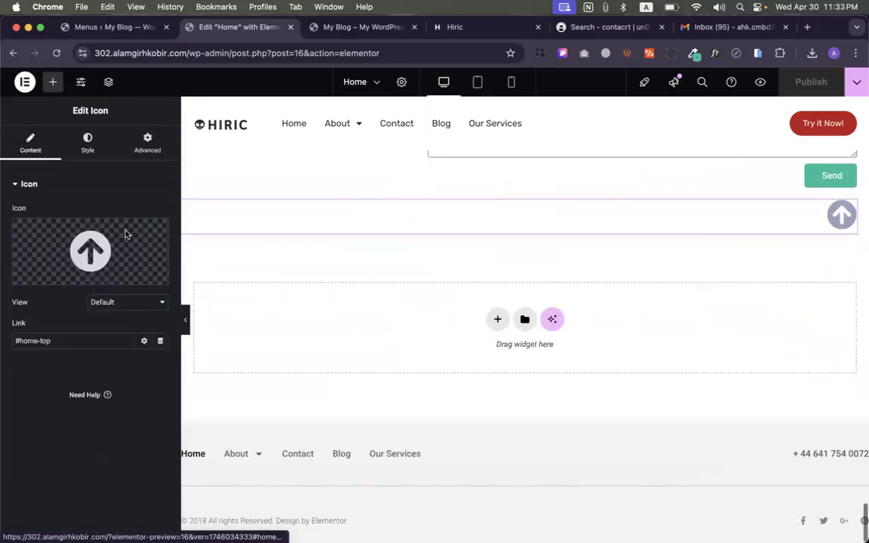
left_click(165, 144)
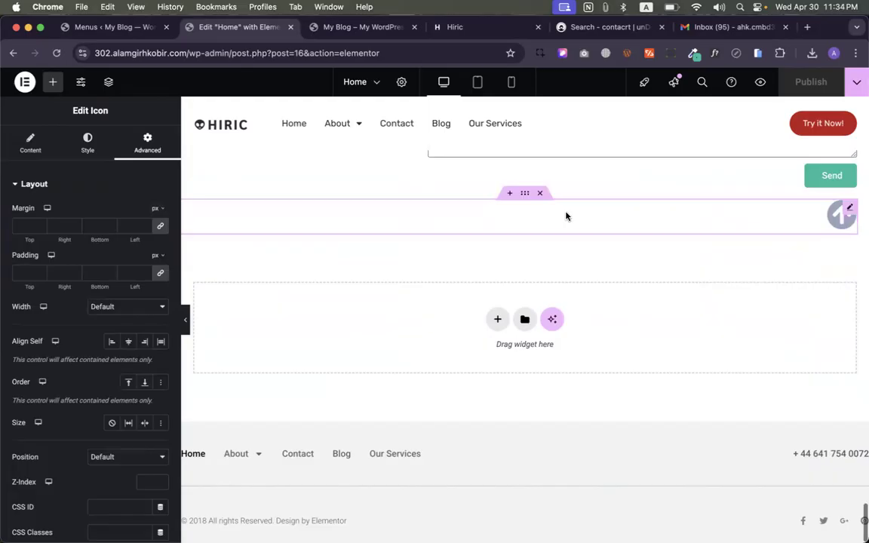
- Try a -20 top padding on the arrow's row, preview it, and reselect the arrow icon
left_click(524, 193)
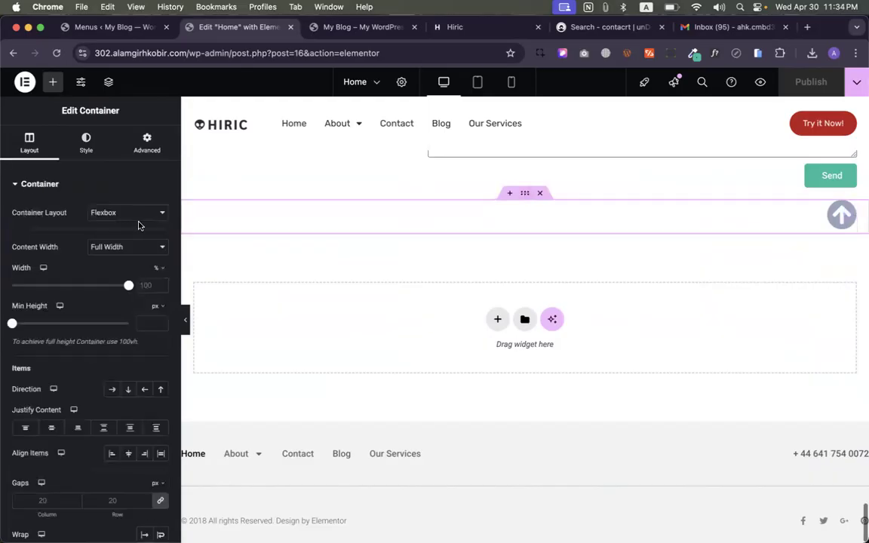
left_click(147, 143)
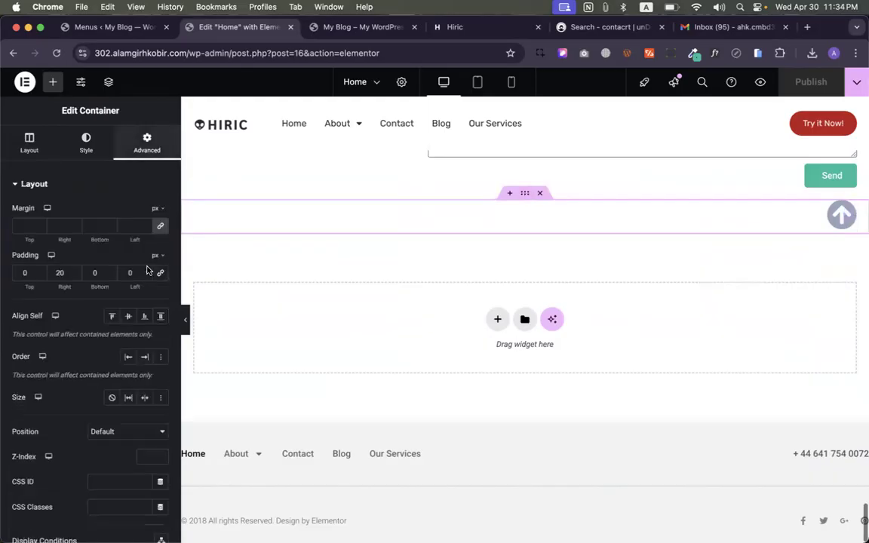
left_click(40, 278)
left_click(40, 278)
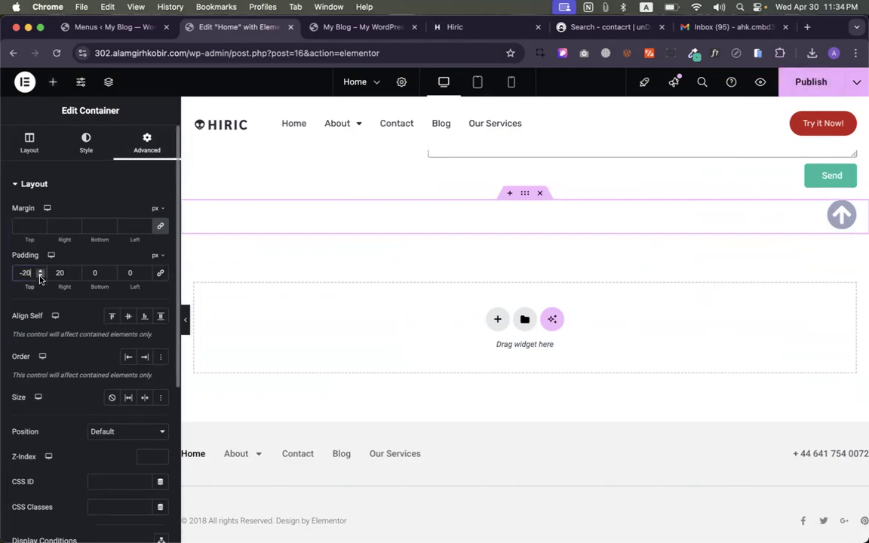
left_click(186, 321)
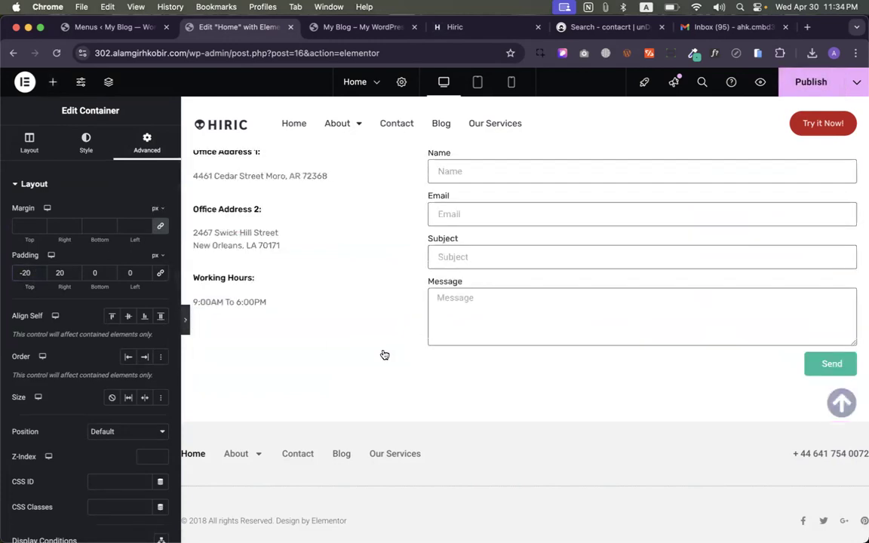
scroll(384, 354, "up", 15)
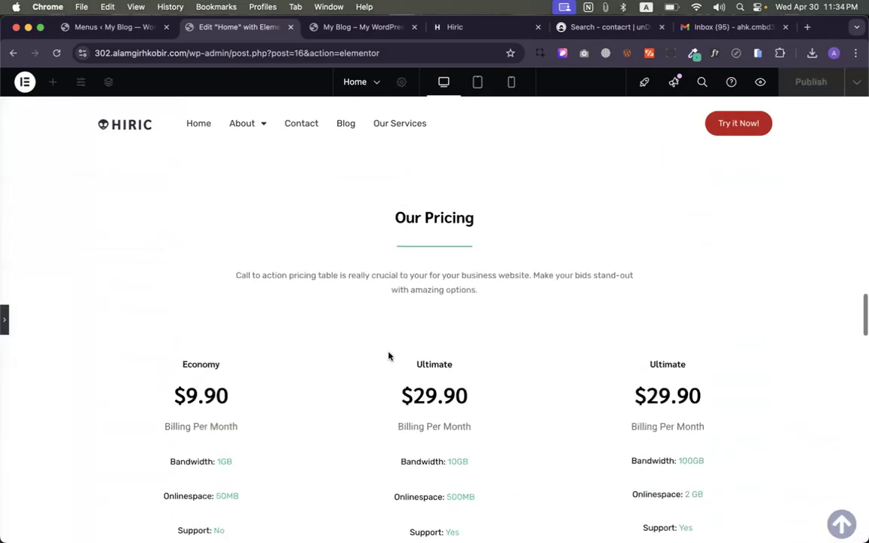
left_click(4, 319)
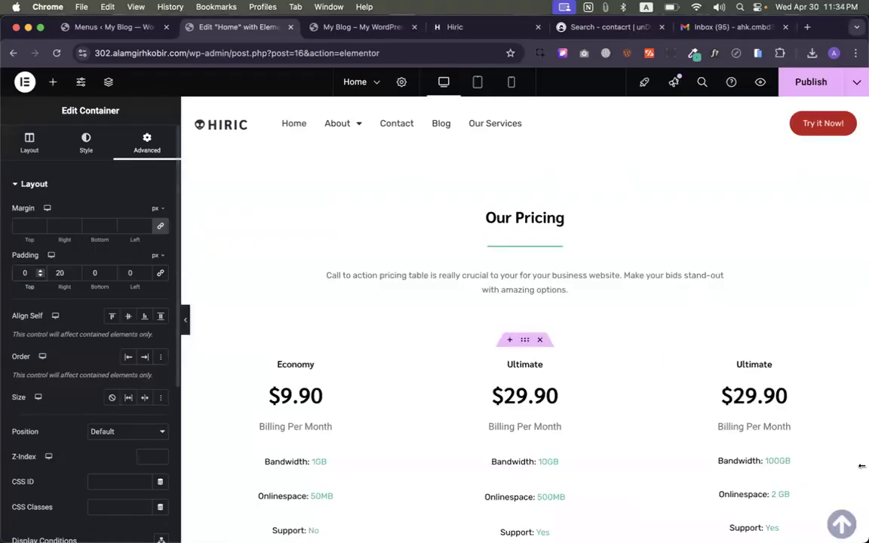
left_click(848, 520)
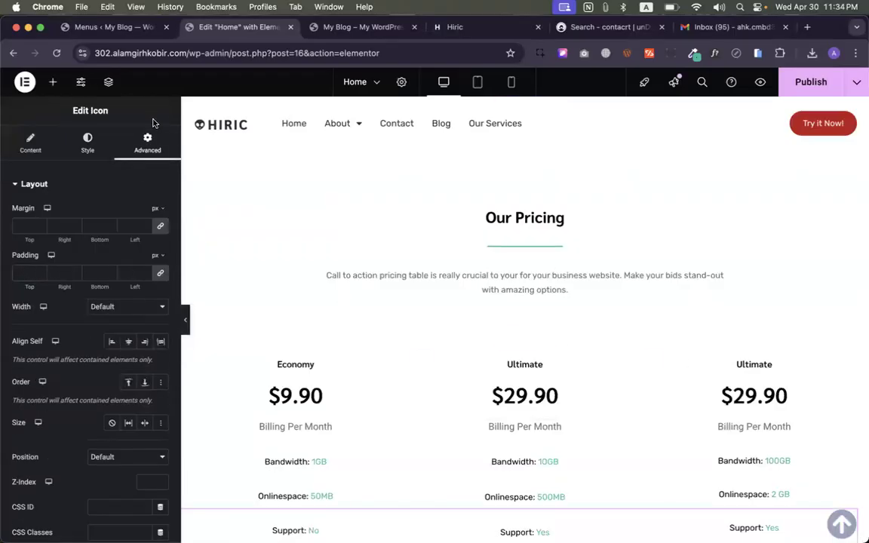
- Unlink the arrow icon's margins and try a -20 top margin in preview
left_click(159, 224)
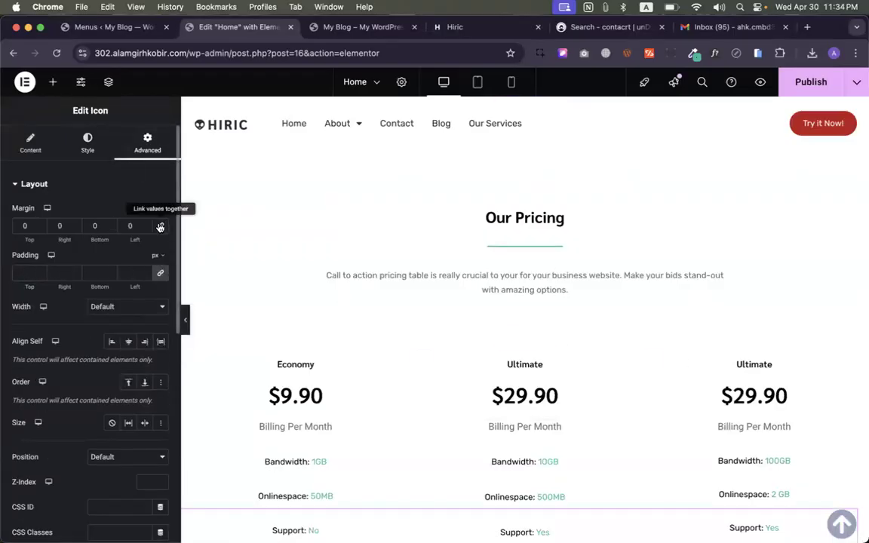
left_click(39, 230)
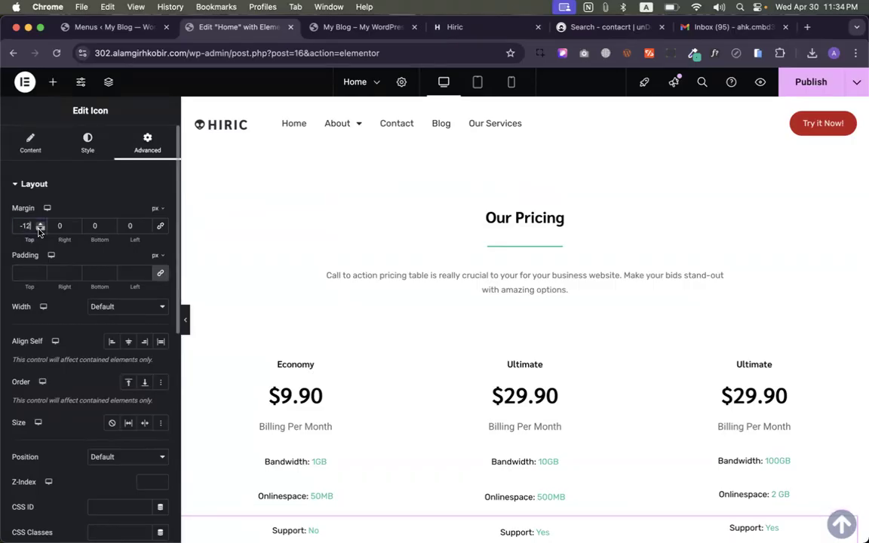
left_click(39, 230)
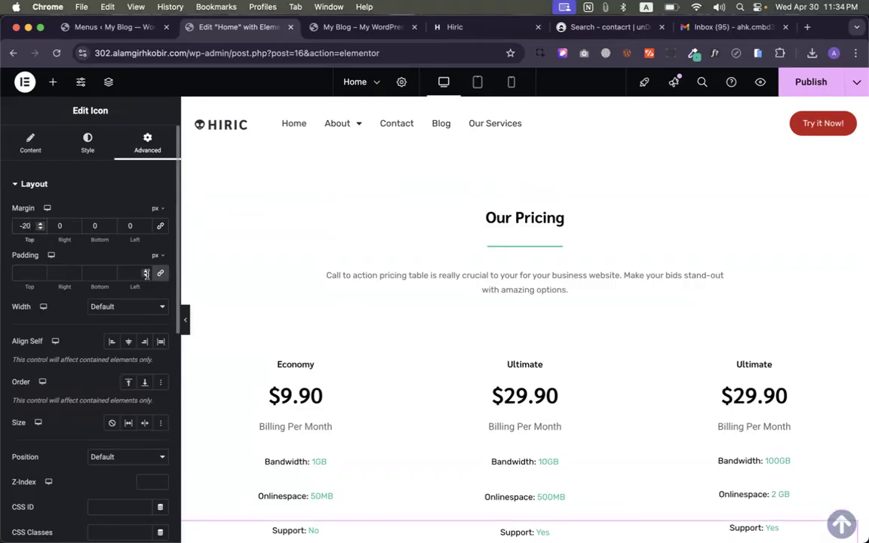
left_click(187, 320)
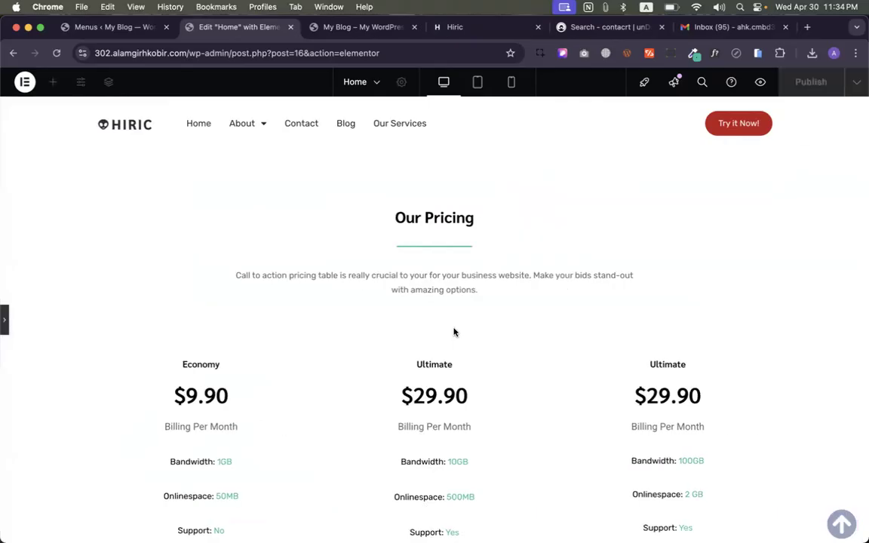
left_click(6, 323)
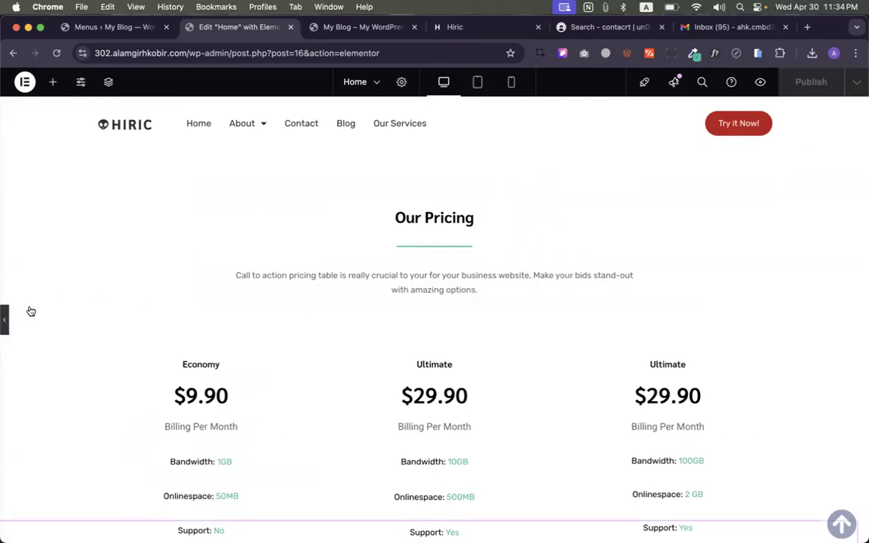
- Set the arrow's bottom margin to 20 and top margin to 0, then preview the page
left_click(110, 223)
left_click(110, 224)
left_click(111, 224)
left_click(19, 223)
key("BackSpace")
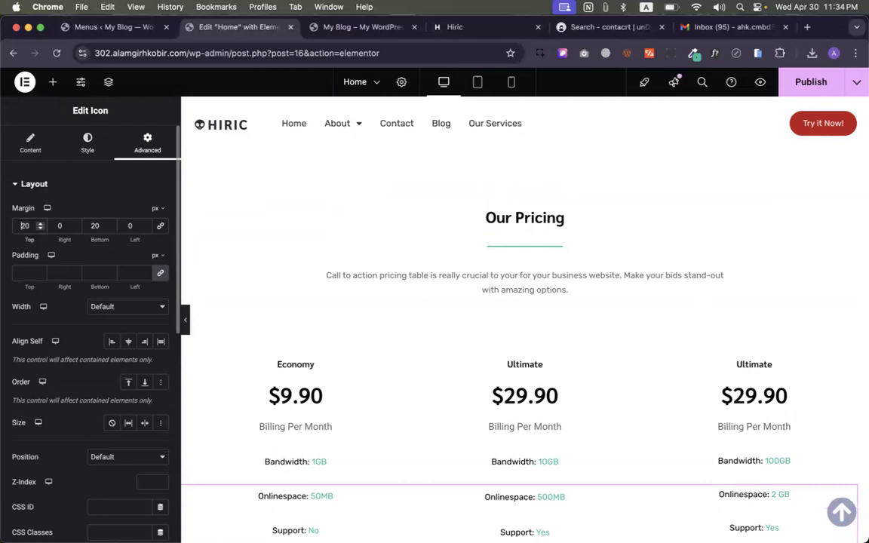
key("BackSpace")
key("BackSpace")
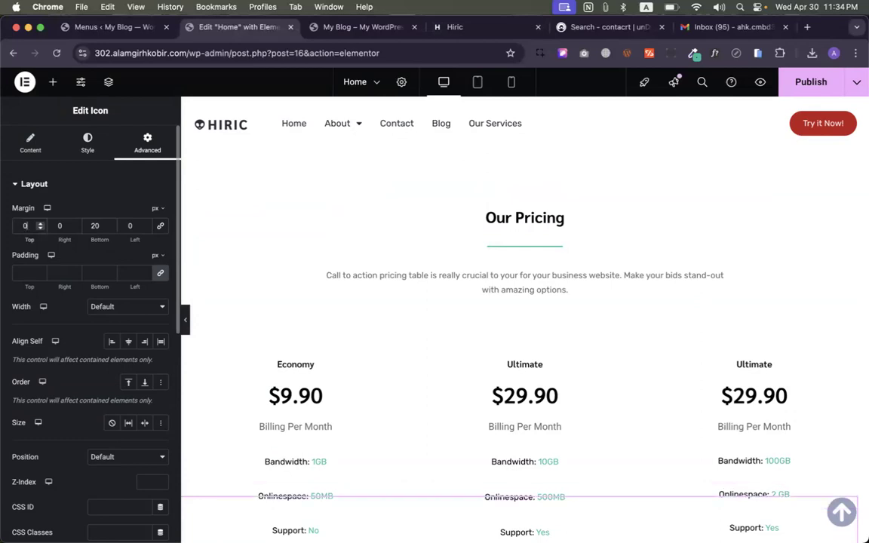
left_click(184, 320)
scroll(432, 319, "up", 10)
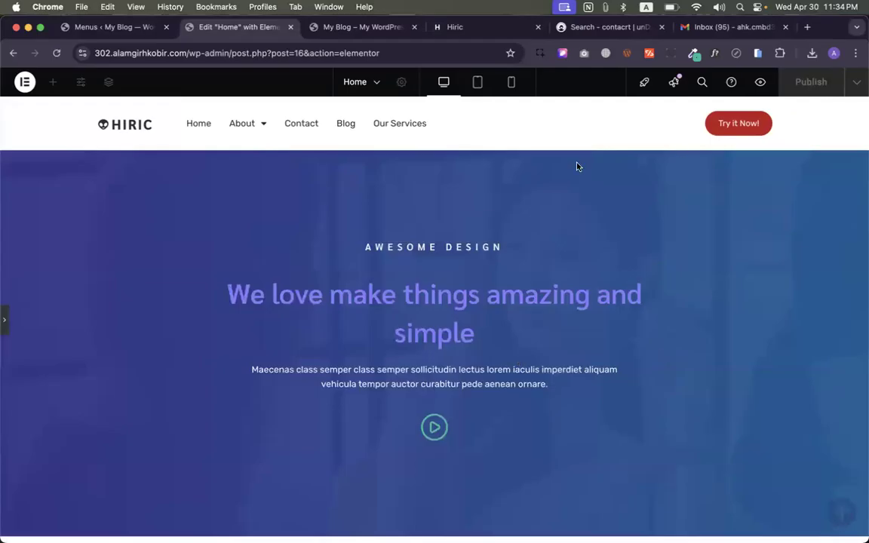
- Reopen the Elementor panel, scroll the icon's Advanced settings, then switch to other browser tabs
left_click(5, 320)
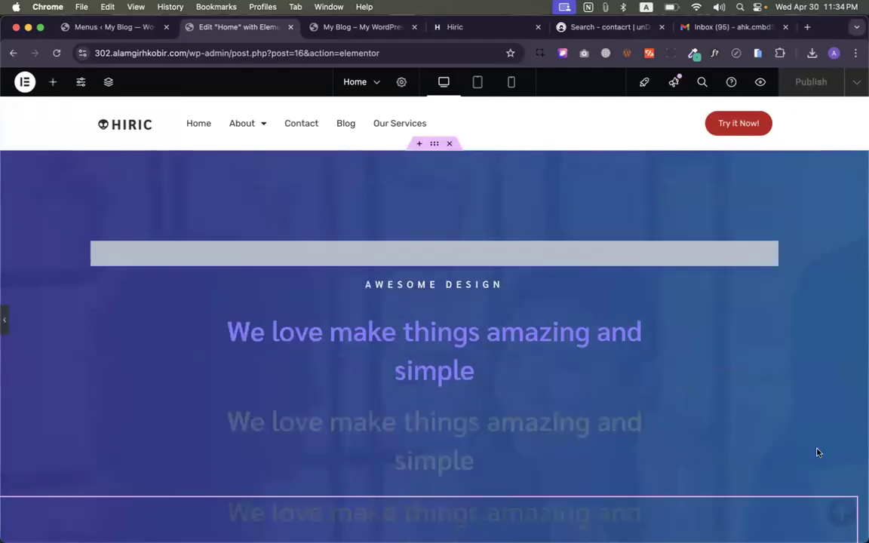
scroll(846, 457, "down", 3)
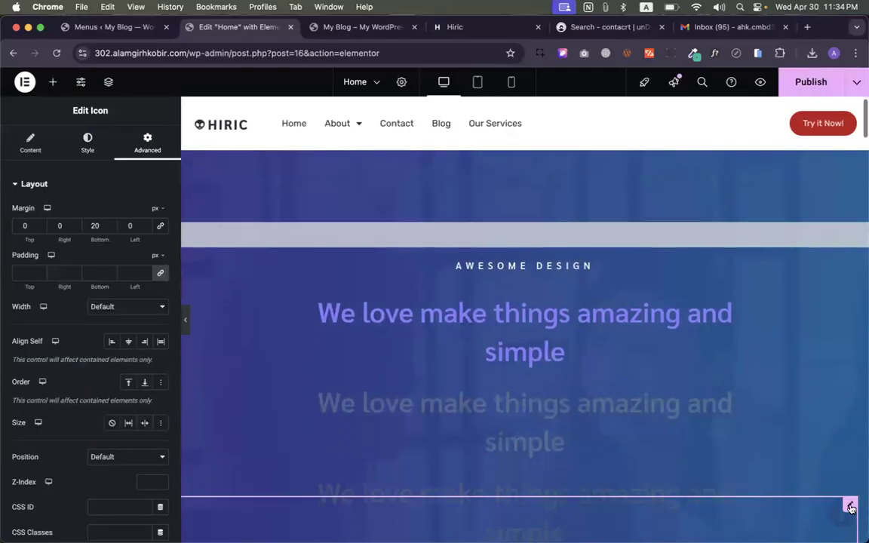
scroll(845, 458, "down", 8)
scroll(845, 458, "up", 10)
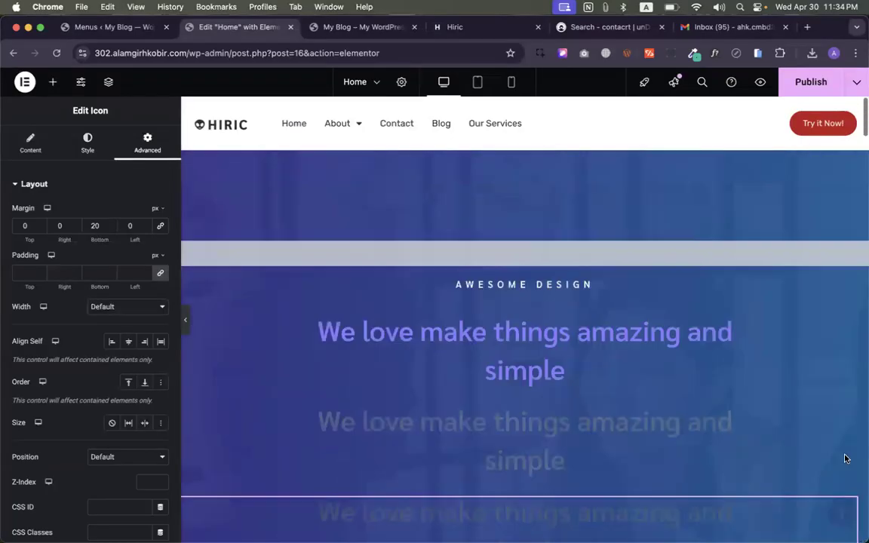
scroll(59, 364, "down", 1)
scroll(60, 365, "down", 3)
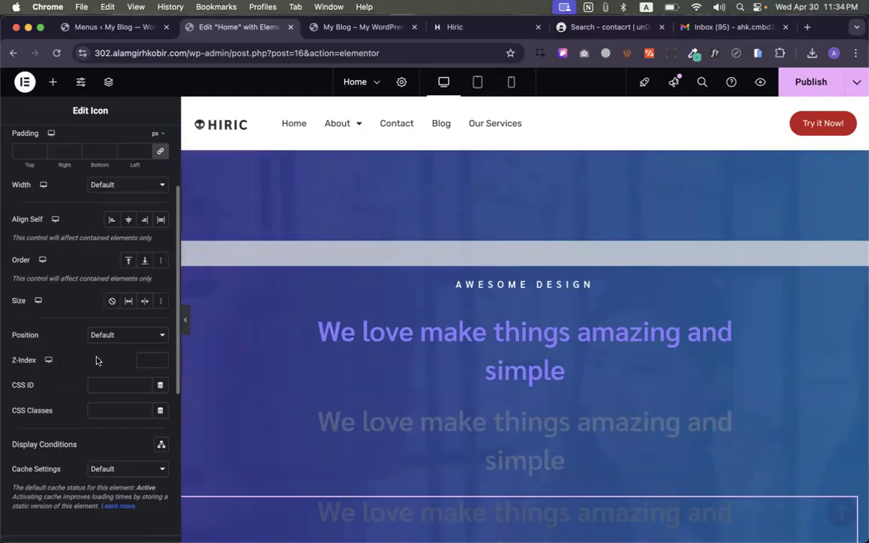
scroll(97, 359, "up", 1)
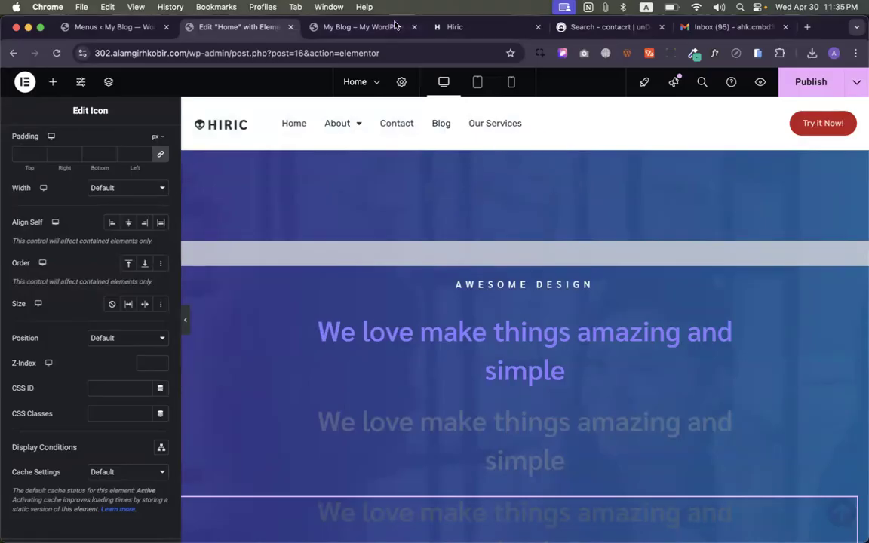
left_click(361, 27)
left_click(448, 29)
- Search Google Images for 'layer' in a new tab and preview the Layer Basics diagram
left_click(607, 27)
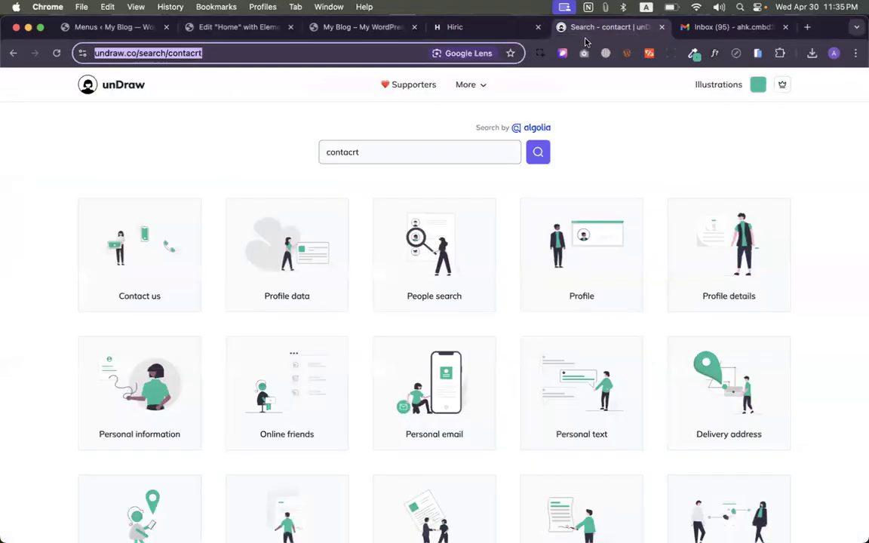
right_click(572, 28)
left_click(582, 35)
type("layer")
key("Return")
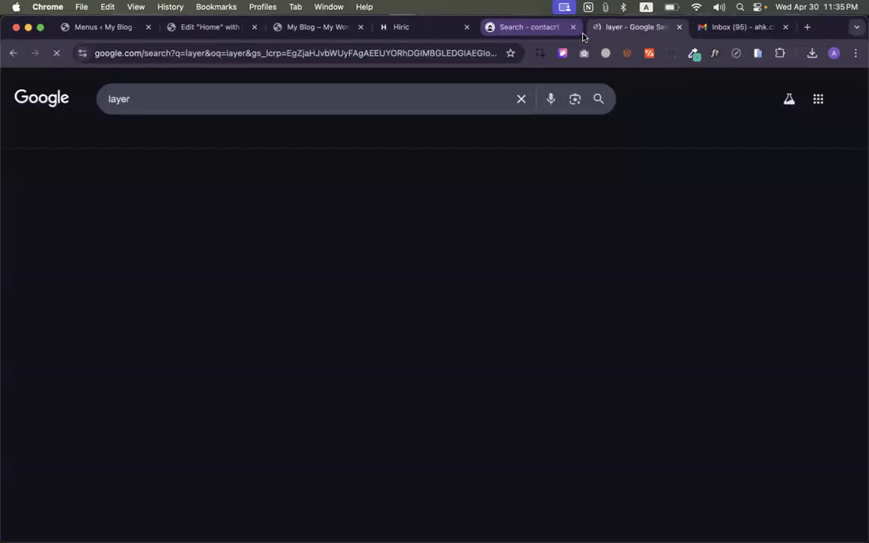
left_click(158, 136)
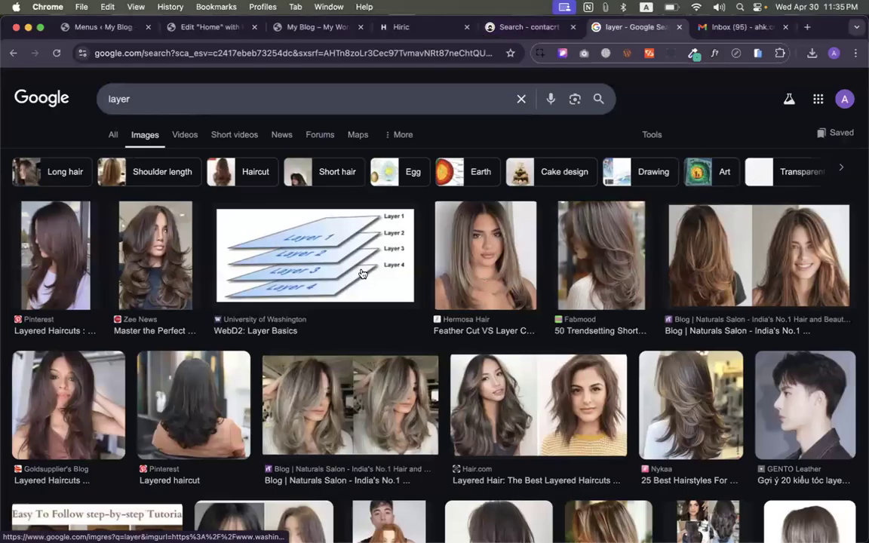
left_click(363, 274)
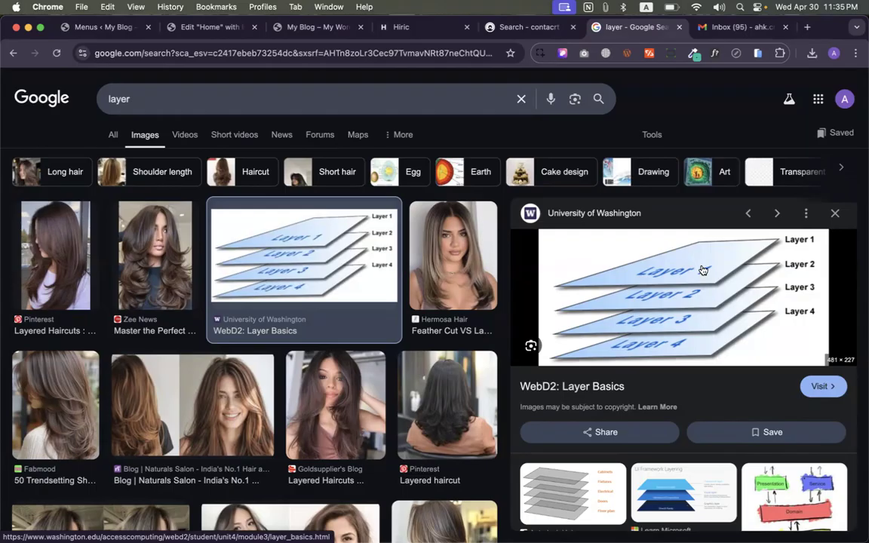
- Switch back to the Elementor Home page editor tab
left_click(204, 26)
scroll(563, 247, "down", 1)
scroll(533, 169, "up", 1)
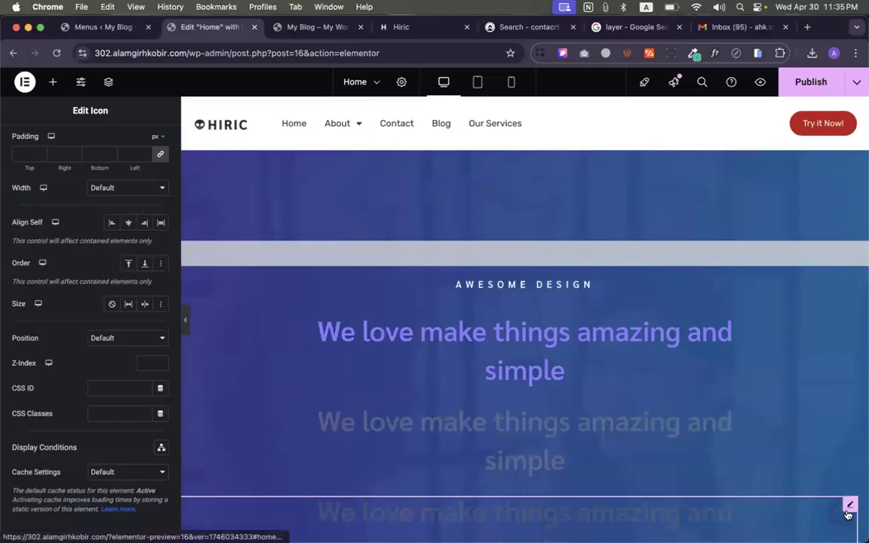
- Select the home-top hero container and set its Advanced Z-Index to 3
scroll(833, 490, "down", 10)
scroll(827, 463, "up", 8)
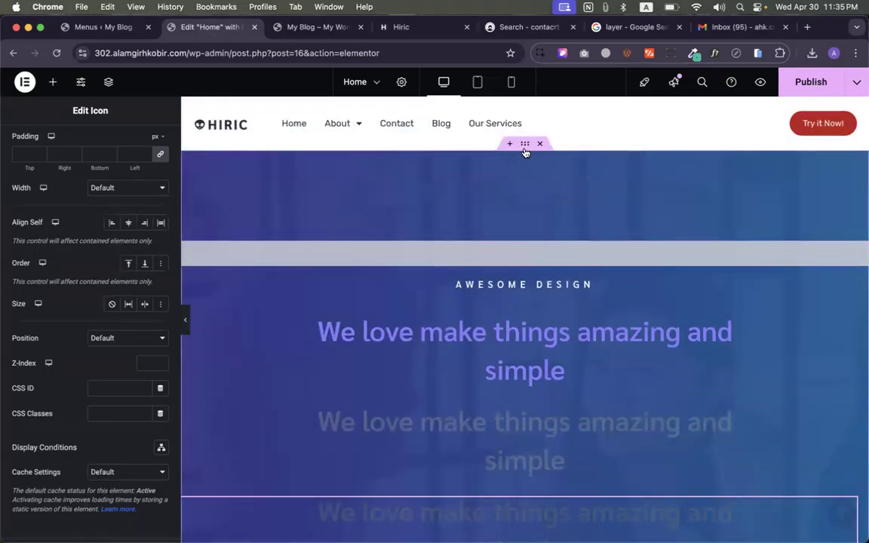
left_click(524, 160)
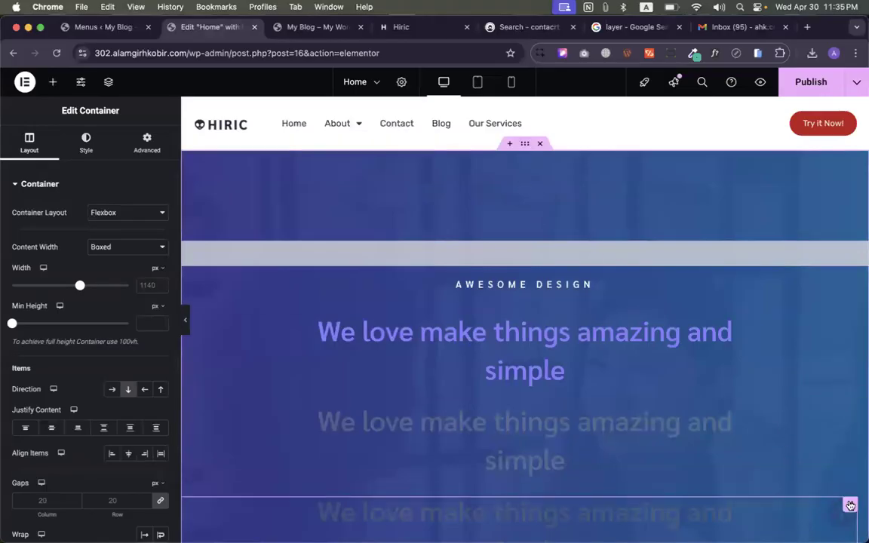
left_click(853, 501)
scroll(158, 302, "down", 3)
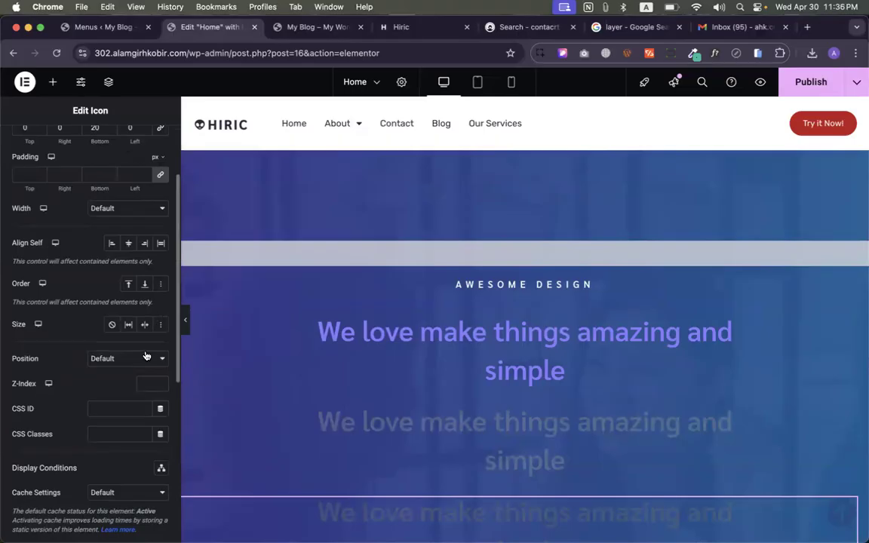
scroll(434, 376, "down", 1)
scroll(434, 376, "down", 8)
scroll(433, 376, "up", 9)
left_click(524, 148)
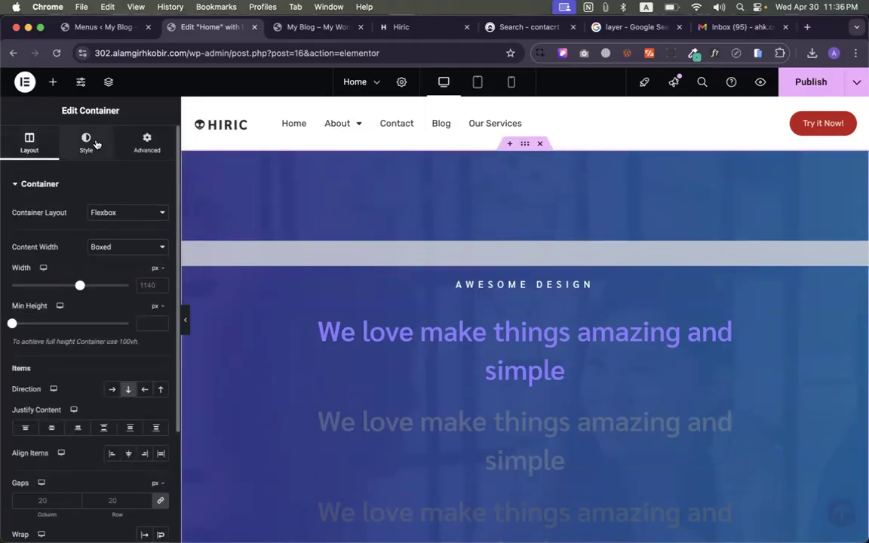
left_click(147, 142)
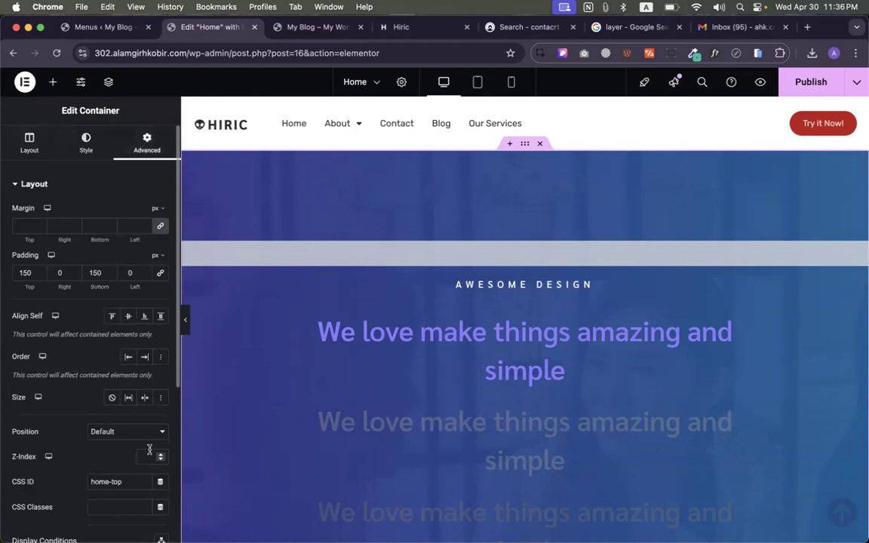
type("3")
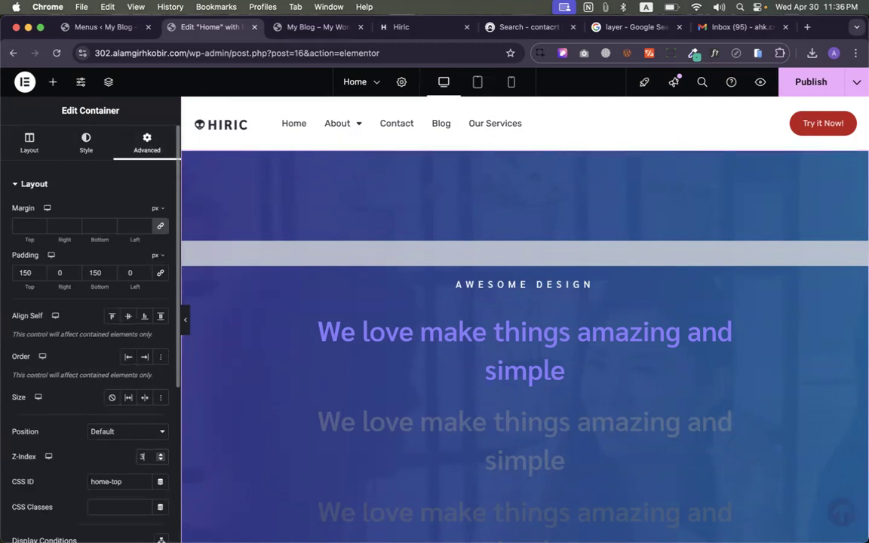
scroll(715, 415, "down", 2)
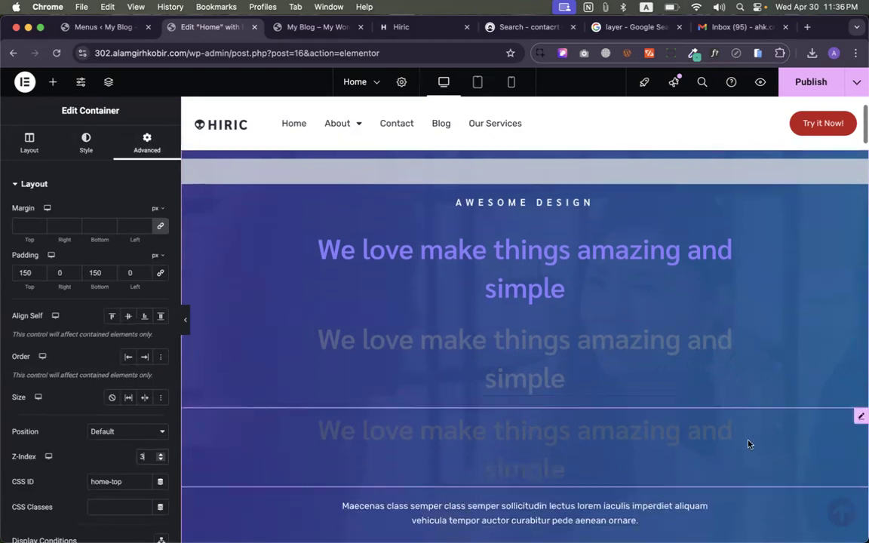
- Set the scroll-to-top arrow icon's Z-Index to 2
left_click(850, 505)
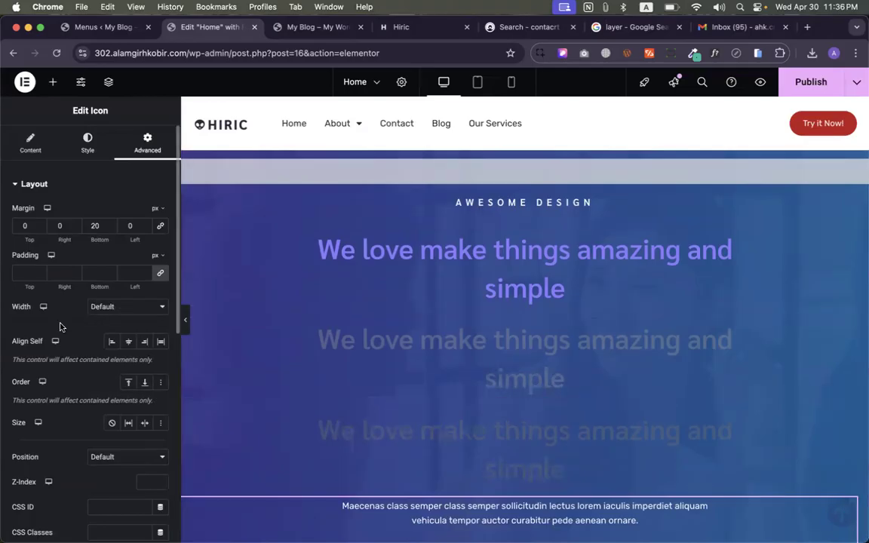
scroll(61, 325, "down", 1)
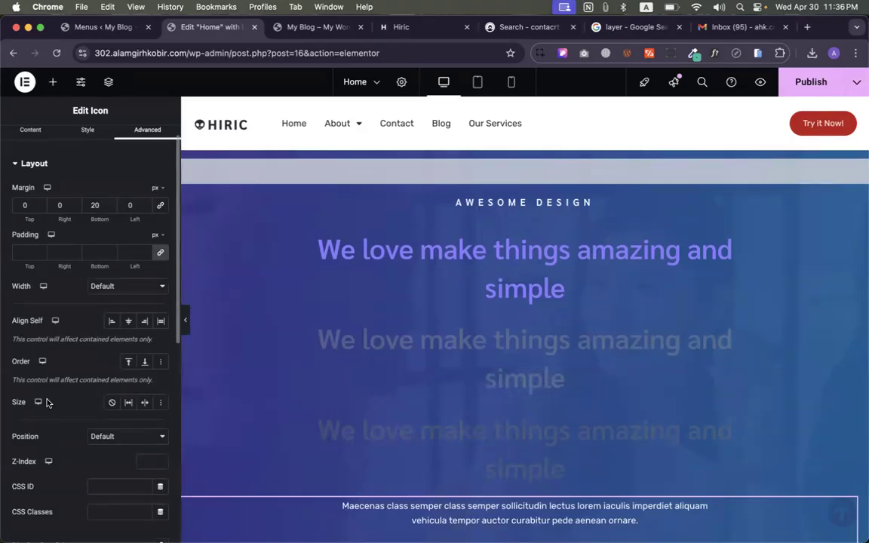
scroll(68, 405, "down", 3)
left_click(146, 389)
type("2")
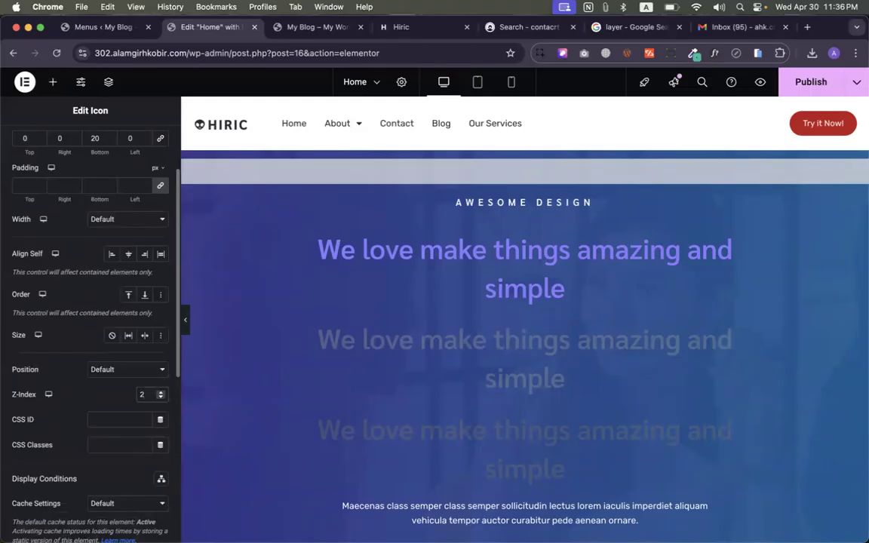
- Publish the updated Home page
scroll(520, 384, "down", 7)
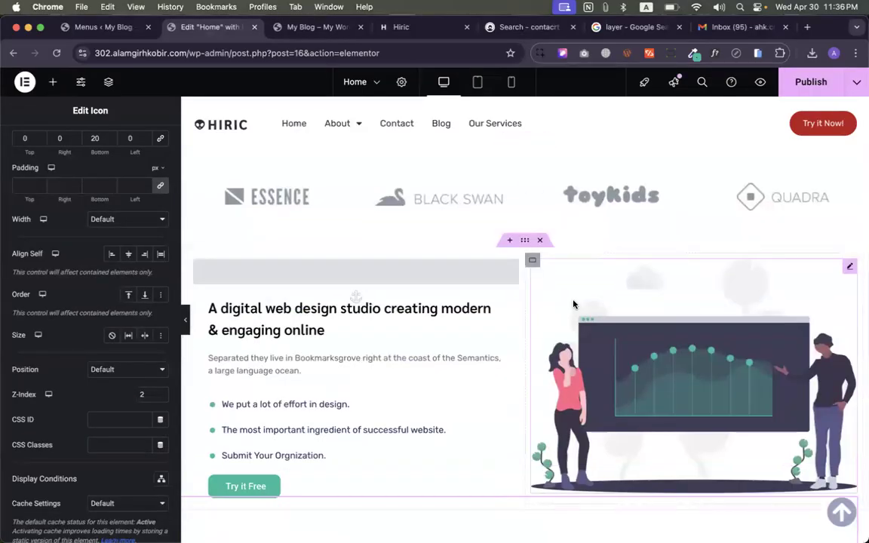
scroll(581, 369, "up", 2)
scroll(580, 368, "up", 4)
scroll(581, 369, "down", 5)
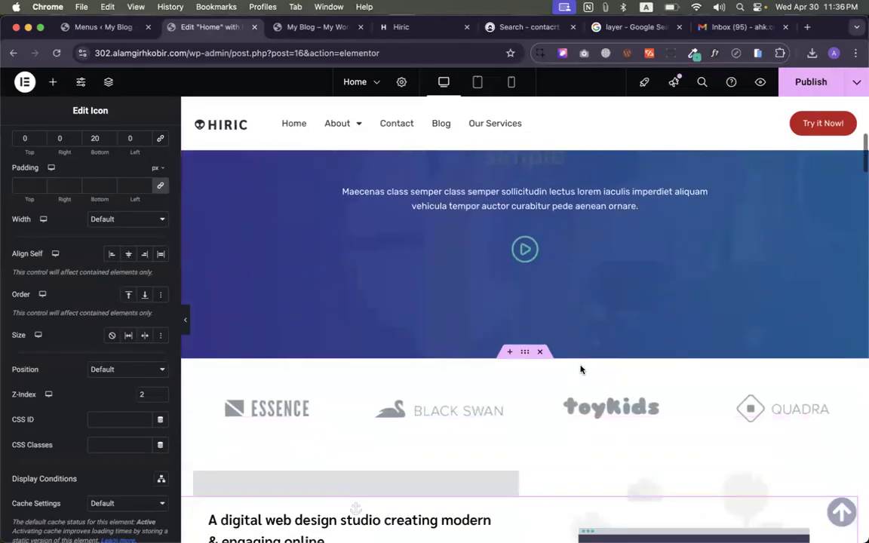
scroll(580, 369, "down", 12)
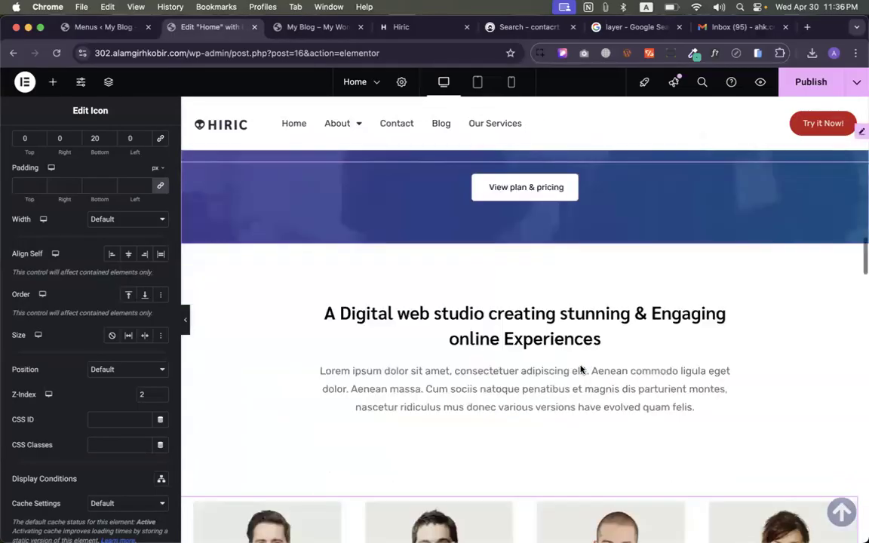
scroll(581, 369, "up", 16)
scroll(592, 351, "up", 2)
left_click(810, 81)
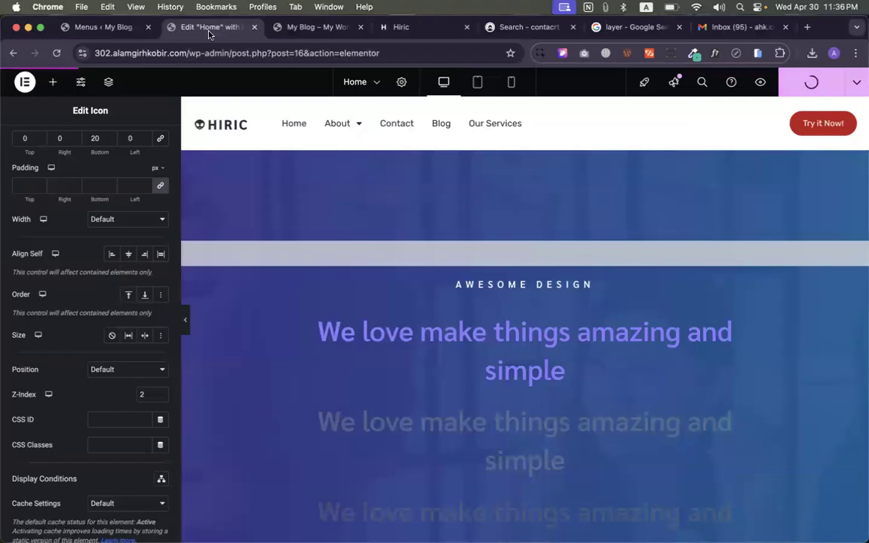
- On the live preview, dismiss the 50% offer popup and test the bottom-right scroll-to-top arrow
left_click(301, 30)
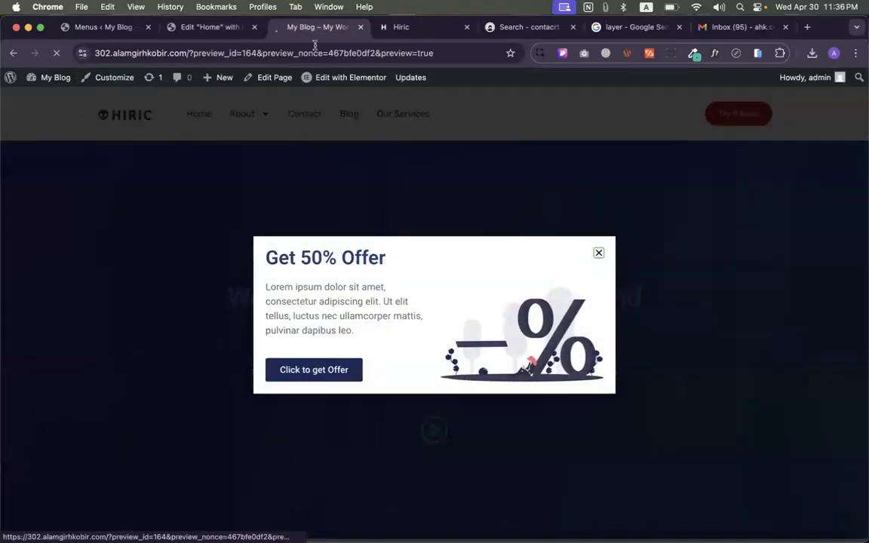
left_click(595, 254)
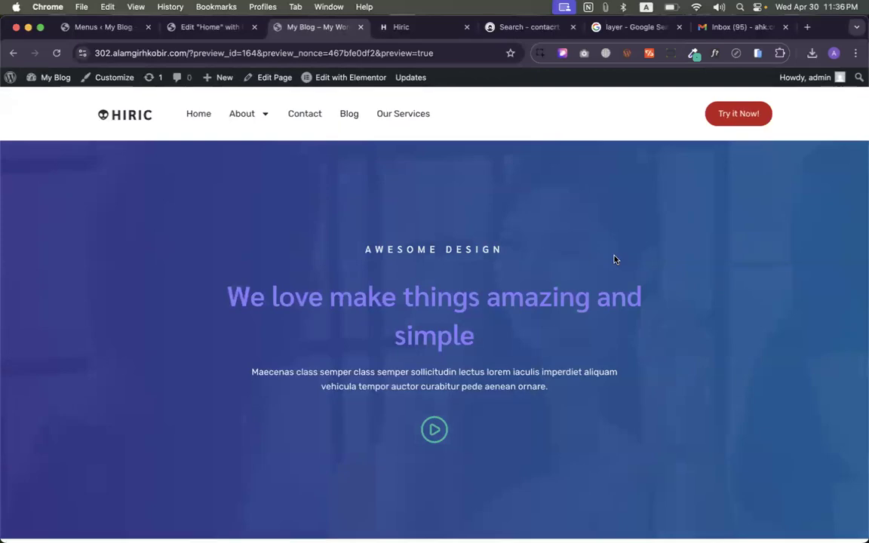
scroll(621, 320, "down", 10)
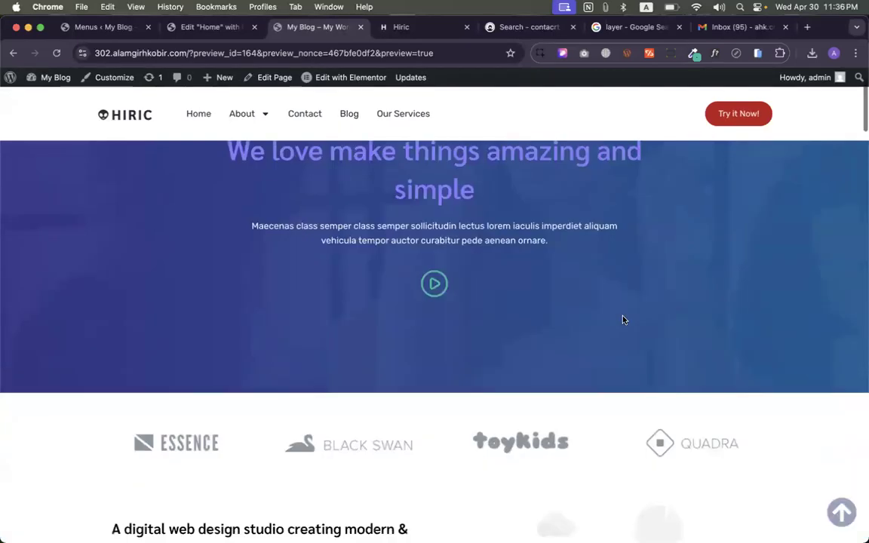
scroll(623, 320, "up", 3)
scroll(623, 320, "up", 7)
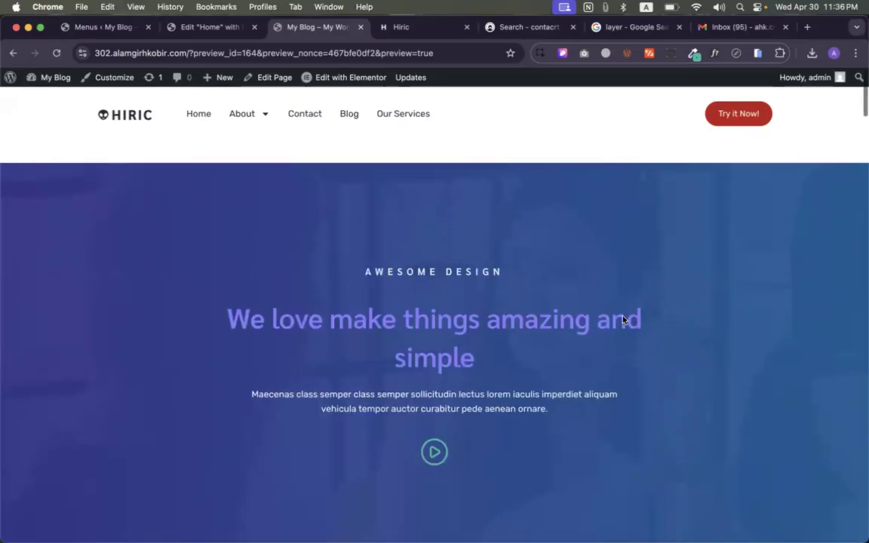
scroll(637, 304, "down", 10)
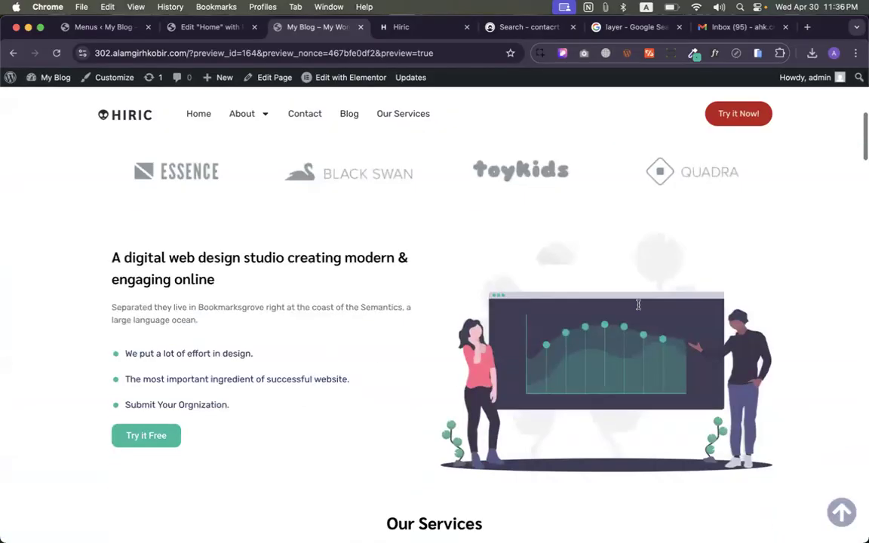
left_click(830, 509)
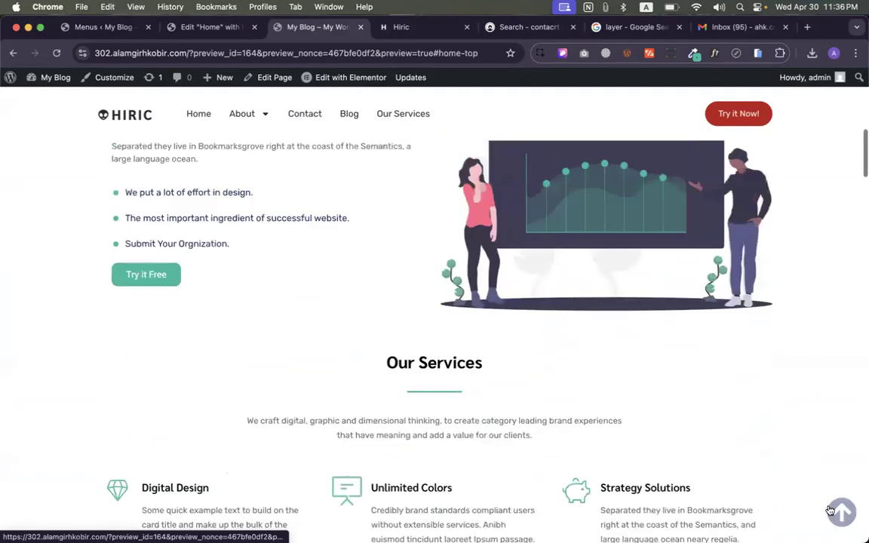